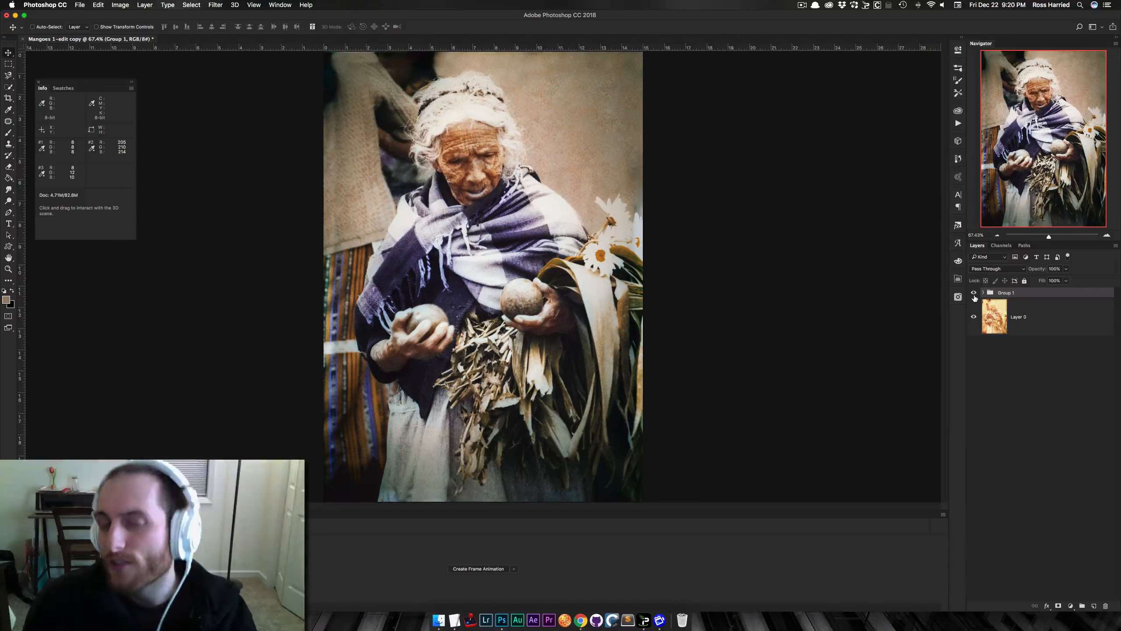
# Delete Group 1 with the earlier edits and duplicate Layer 0
pyautogui.press('BackSpace')
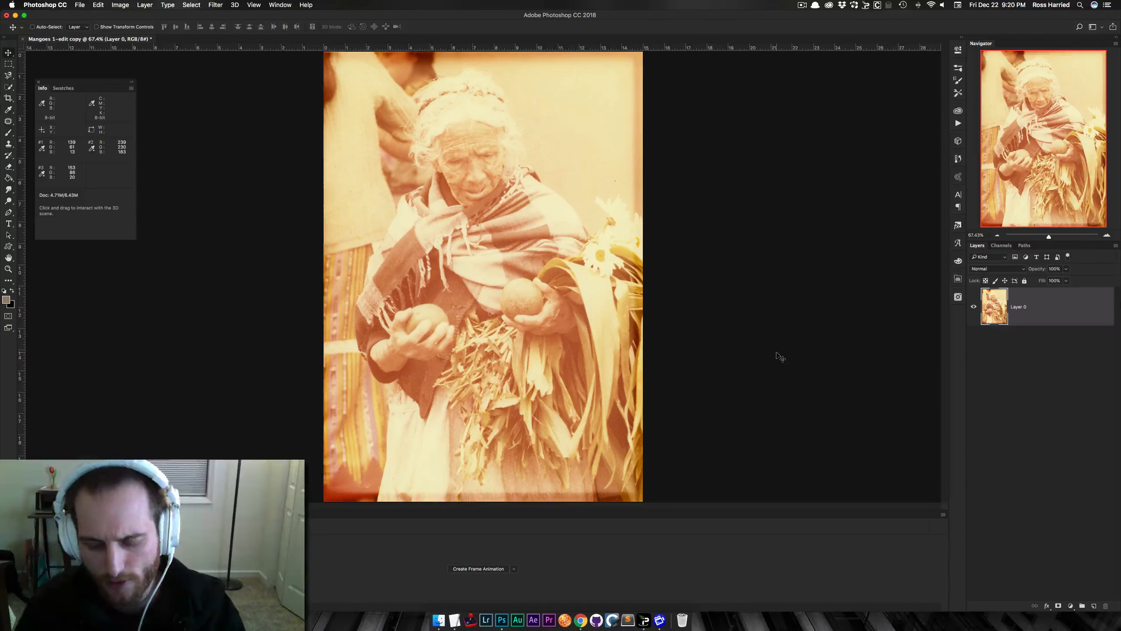
pyautogui.press('super+j')
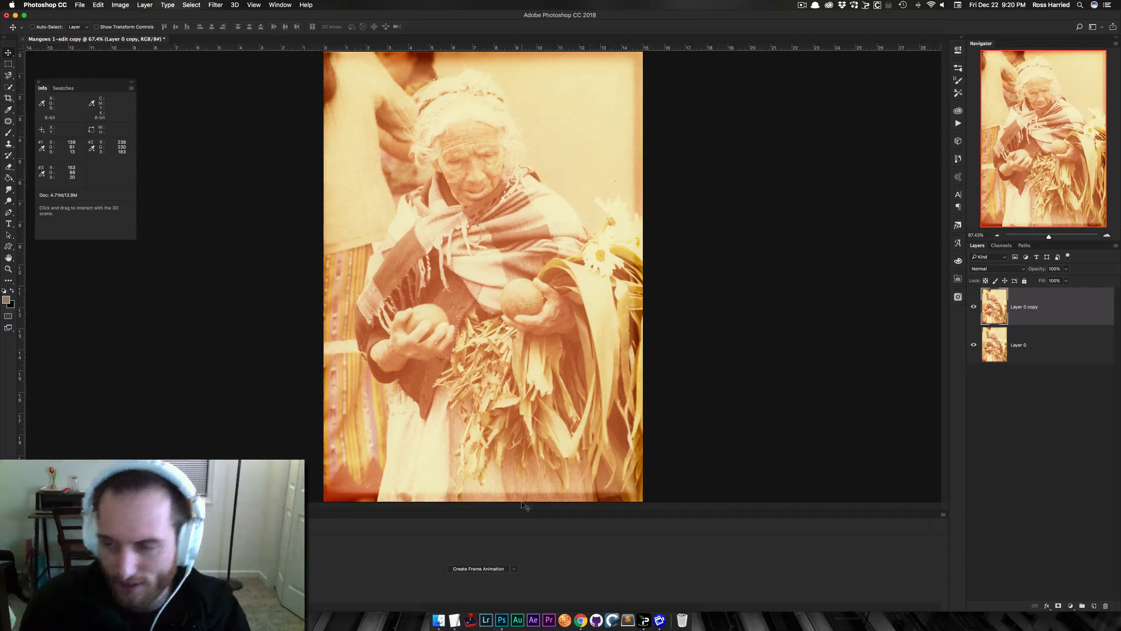
# Marquee-select the photo just inside its discoloured edges and invert the selection so only the thin border is selected
pyautogui.click(6, 65)
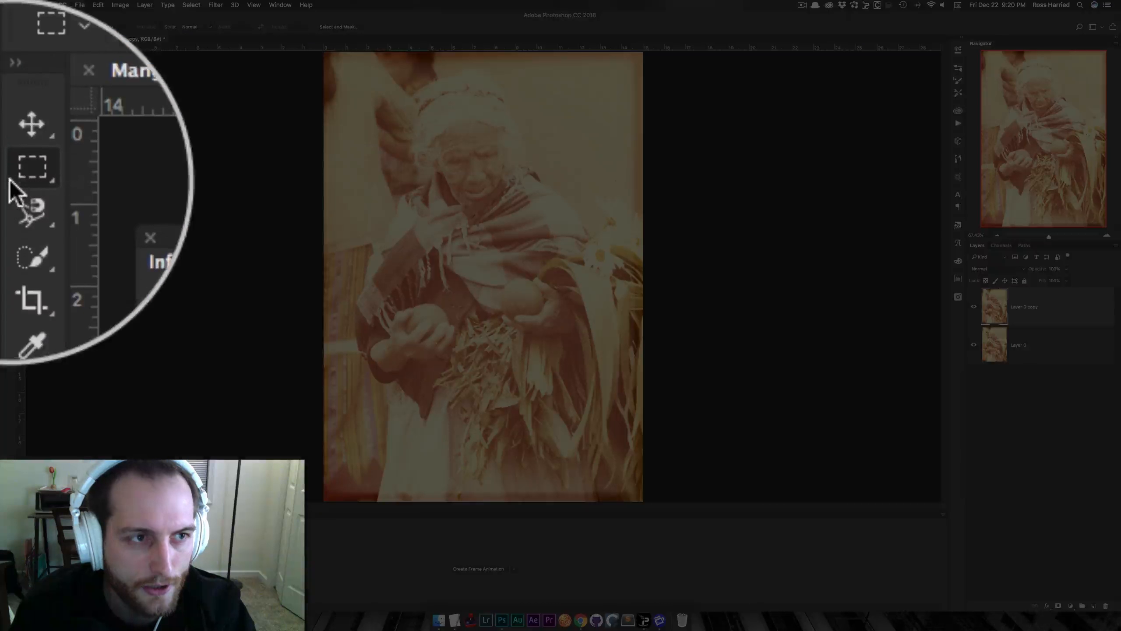
pyautogui.press('m')
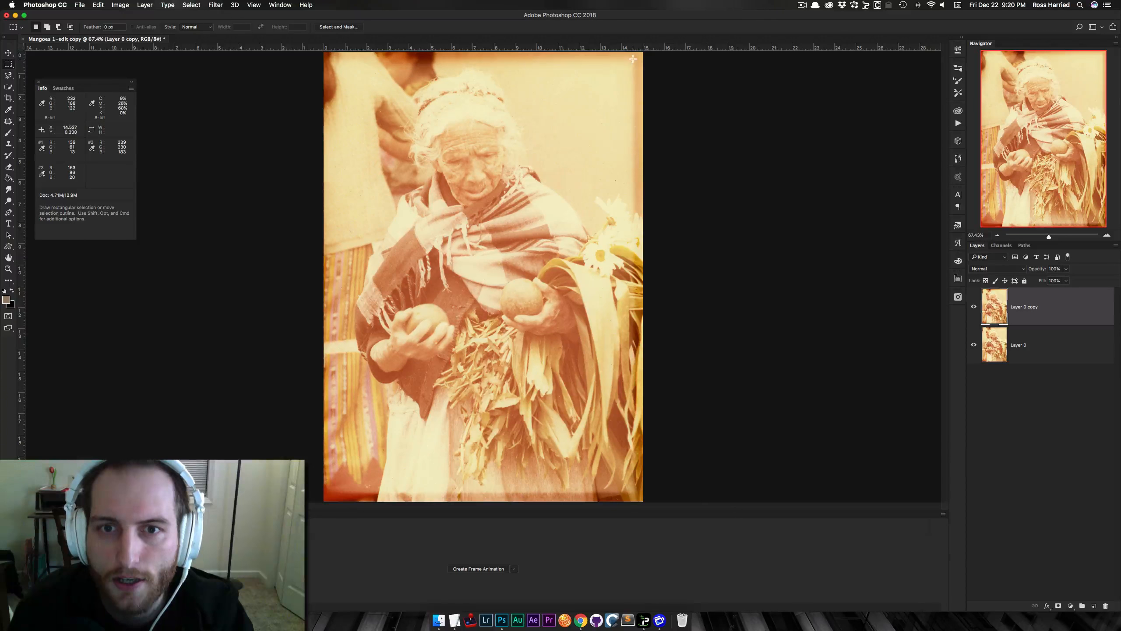
pyautogui.moveTo(633, 58); pyautogui.dragTo(328, 491)
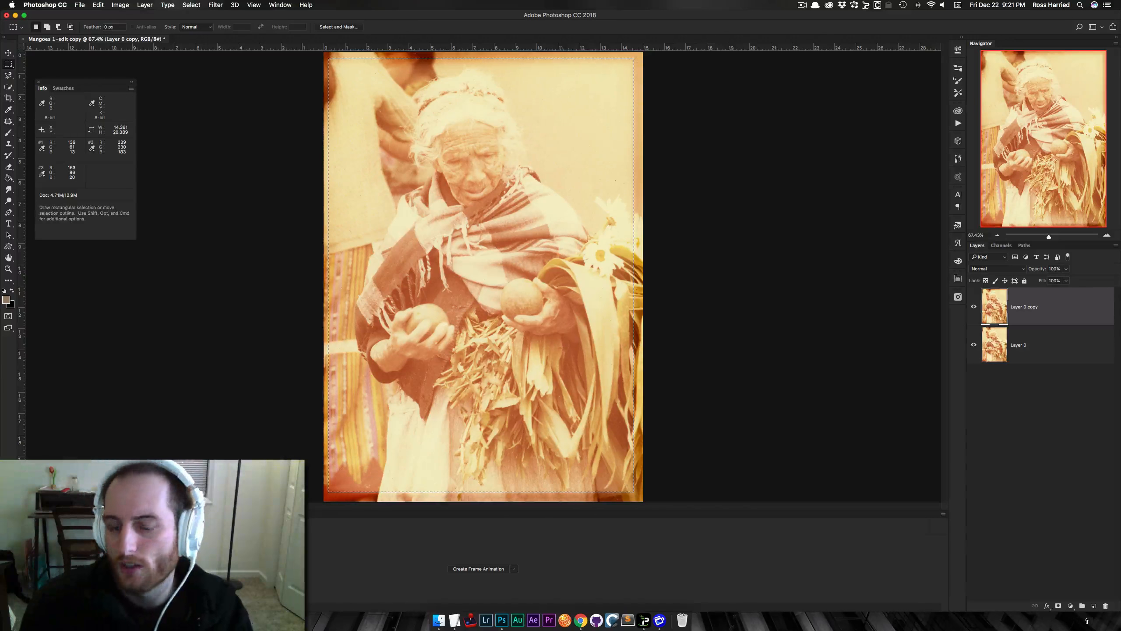
pyautogui.click(1071, 606)
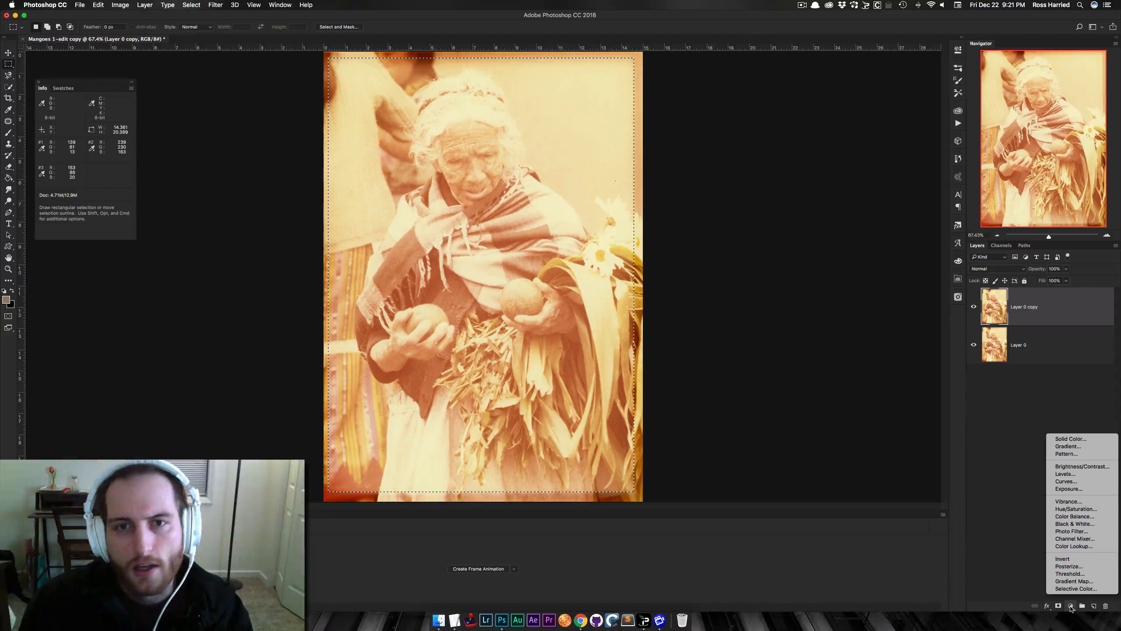
pyautogui.click(1026, 521)
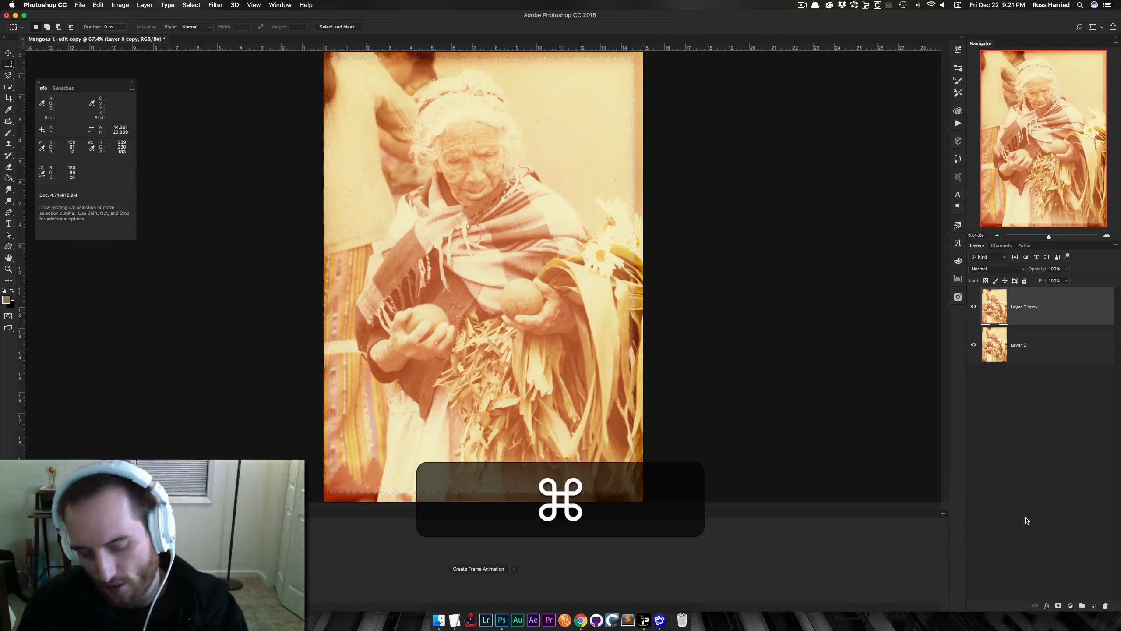
pyautogui.press('super+shift+i')
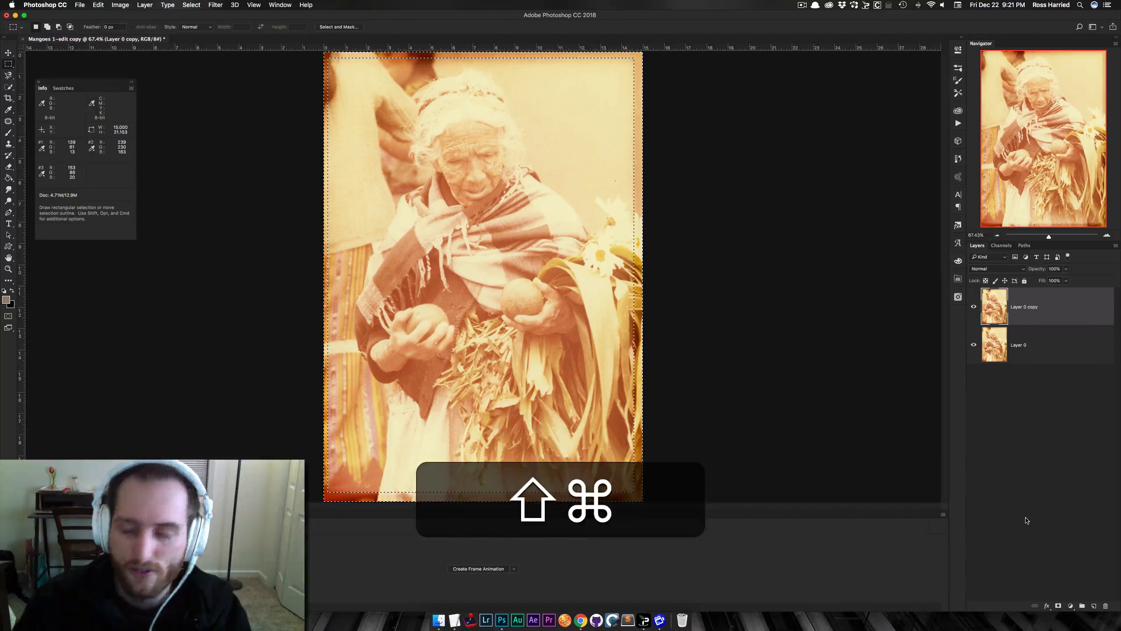
# Try a Curves adjustment on the selected border, pulling the RGB midtones up strongly and then easing them back
pyautogui.click(1071, 606)
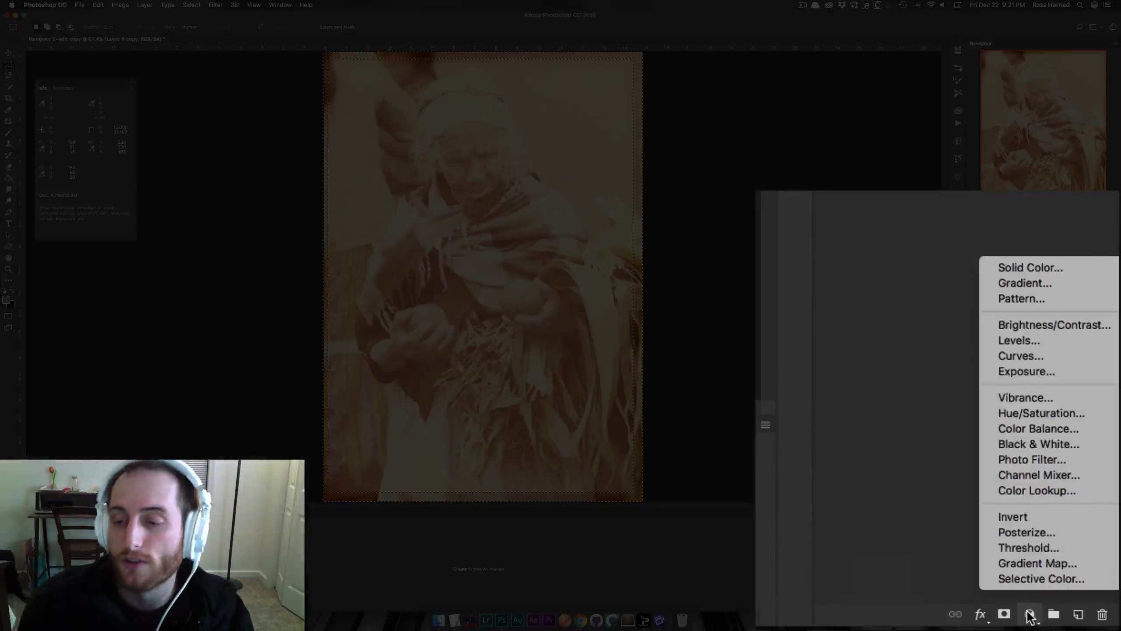
pyautogui.click(1020, 358)
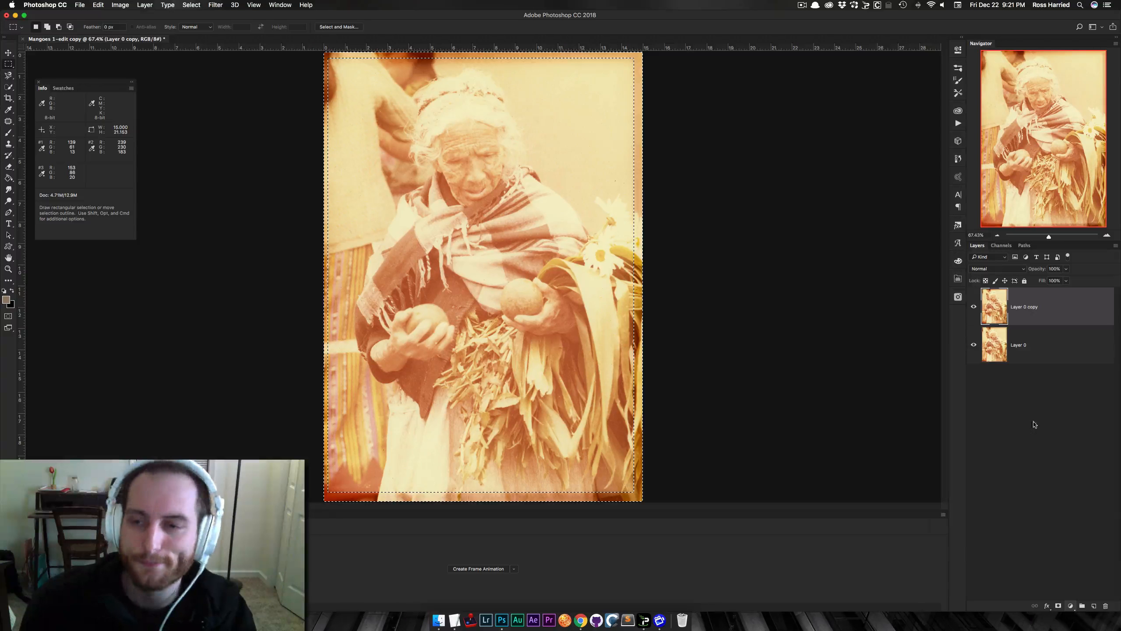
pyautogui.press('super+i')
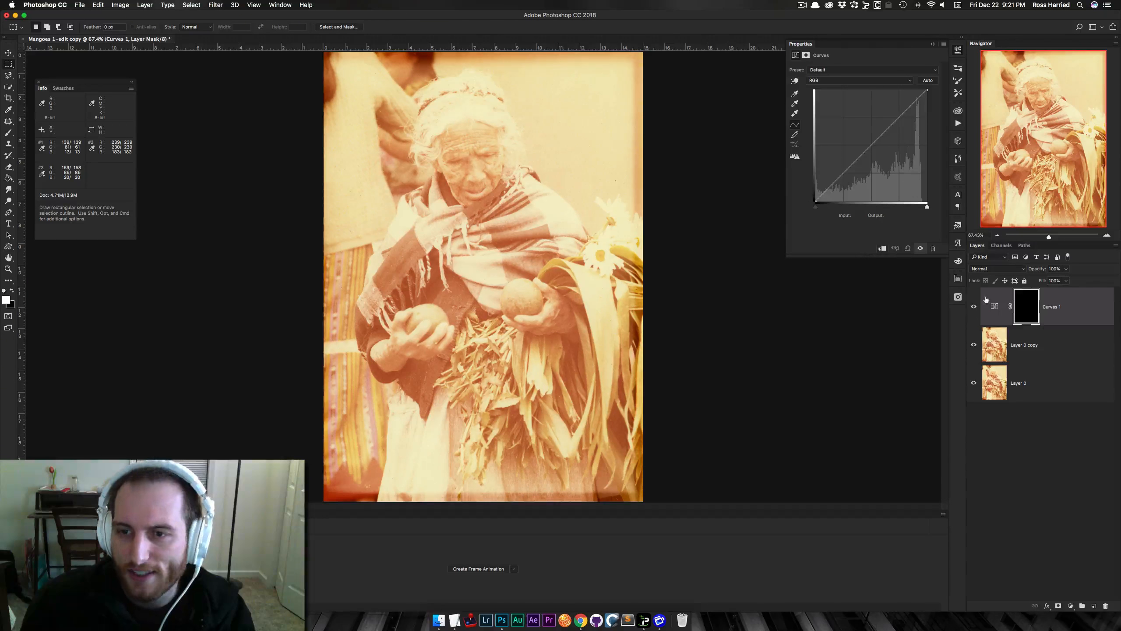
pyautogui.moveTo(870, 145); pyautogui.dragTo(844, 94)
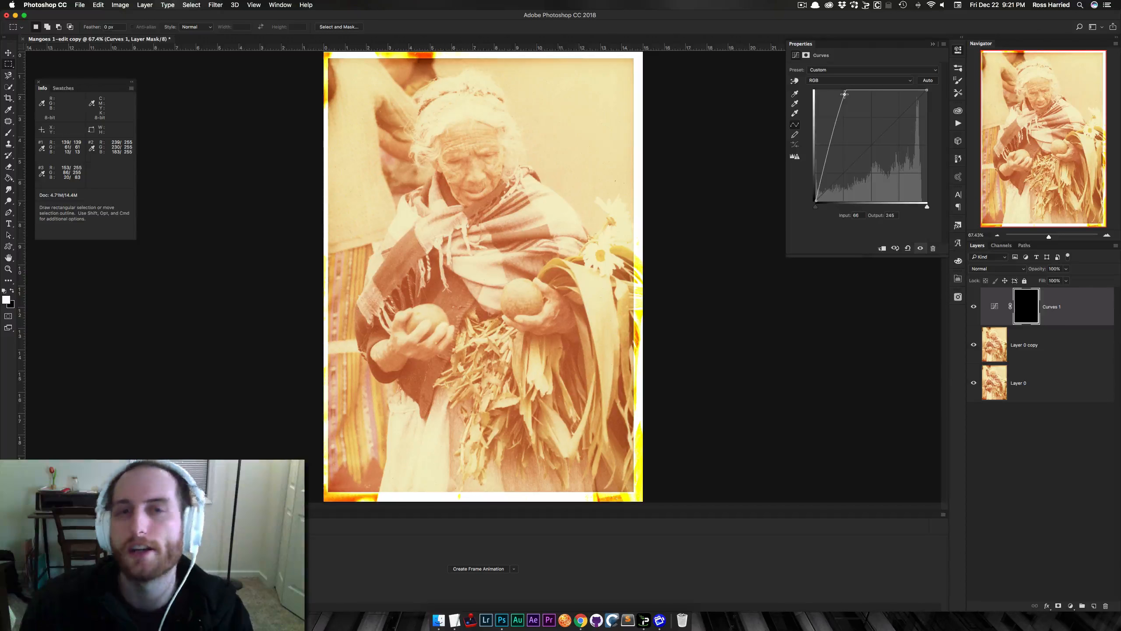
pyautogui.moveTo(845, 95); pyautogui.dragTo(865, 139)
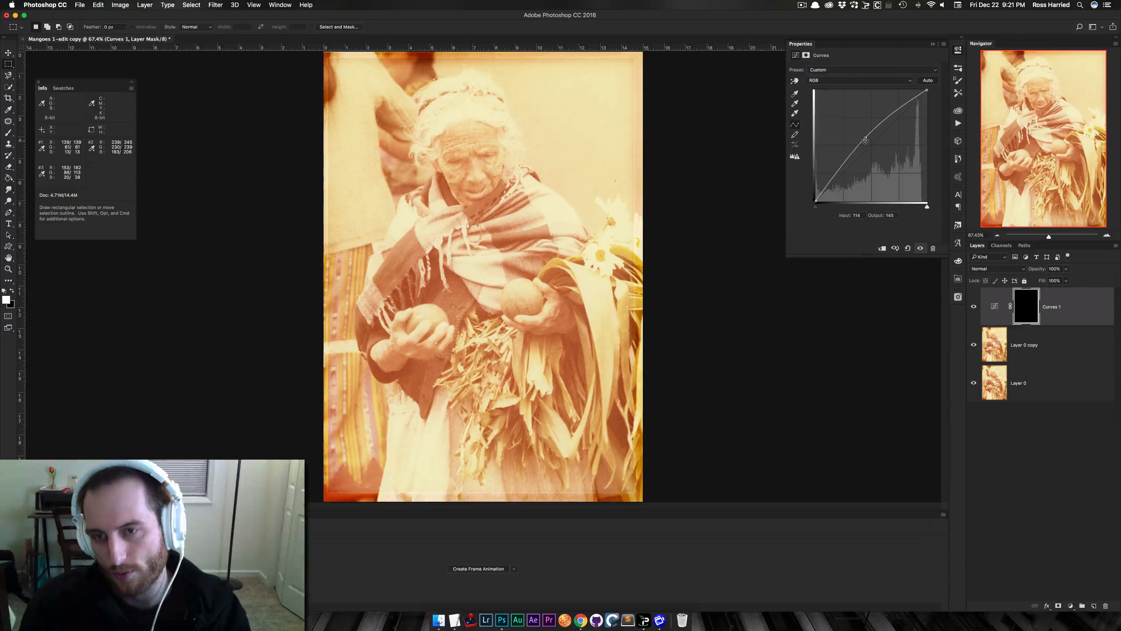
# Undo the curve edits and the Curves layer, back to the inverted border selection
pyautogui.press('super+z')
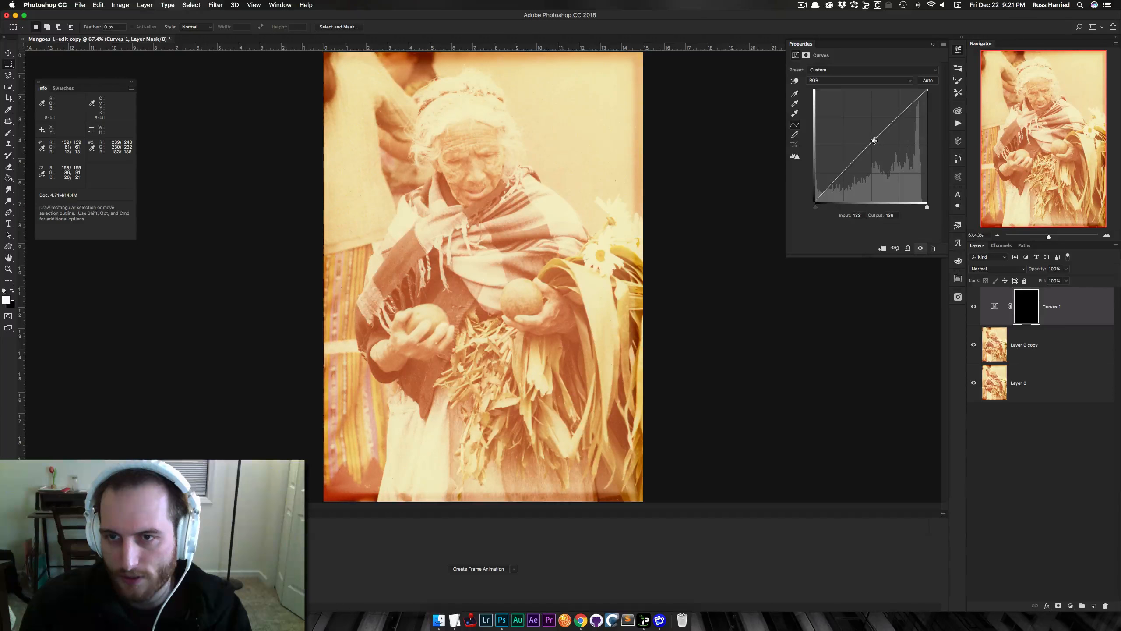
pyautogui.press('super+z')
pyautogui.press('super+z')
pyautogui.press('alt+super+z')
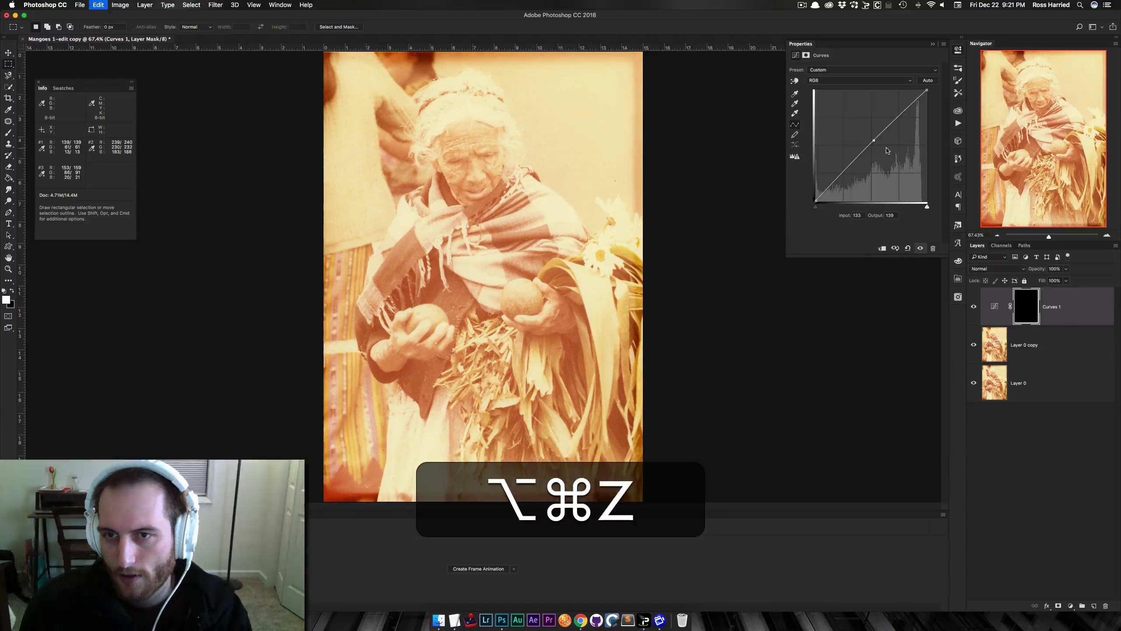
pyautogui.press('alt+super+z')
pyautogui.press('alt+super+z')
pyautogui.press('alt+super+z')
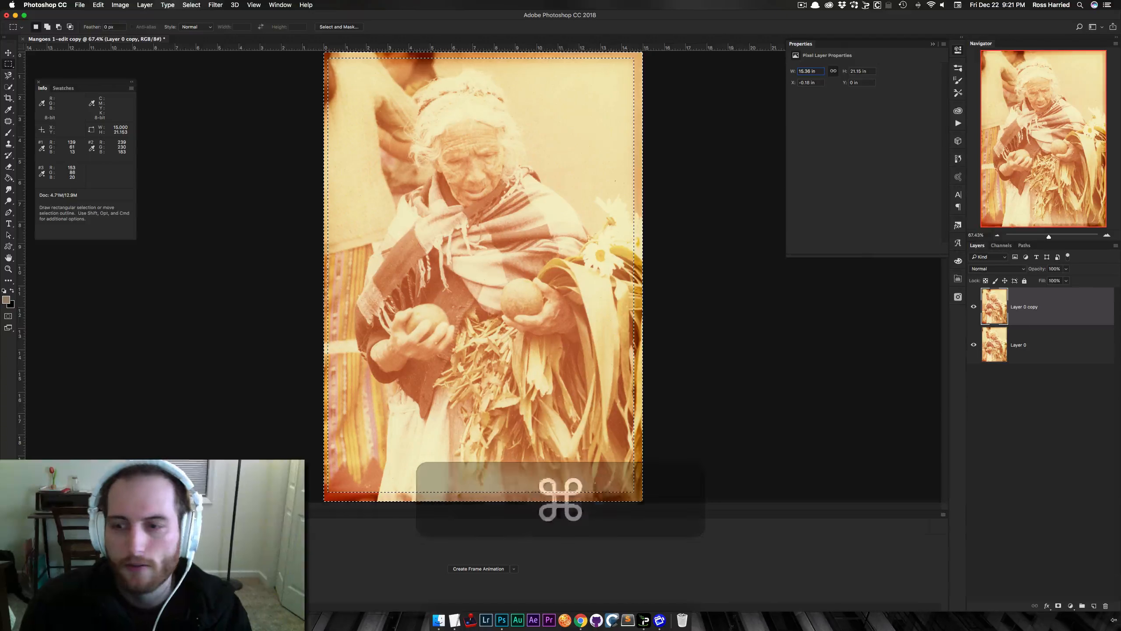
# Add a Curves adjustment limited to the border selection, using on-image adjustment to lift the border's light tones and deepen its shadows
pyautogui.click(1070, 606)
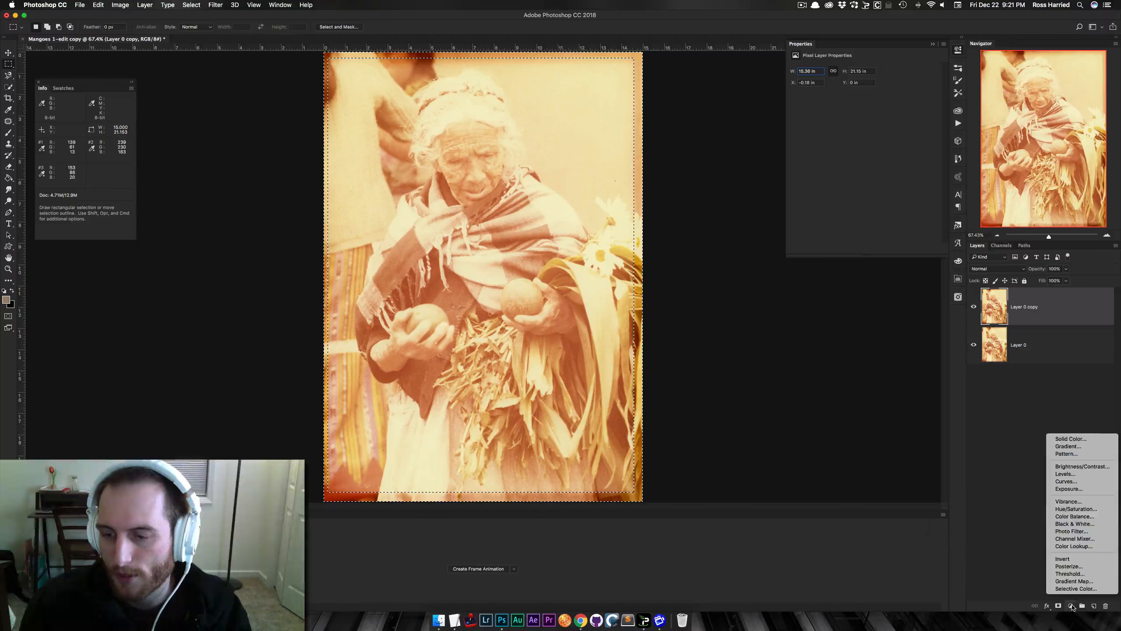
pyautogui.click(1077, 481)
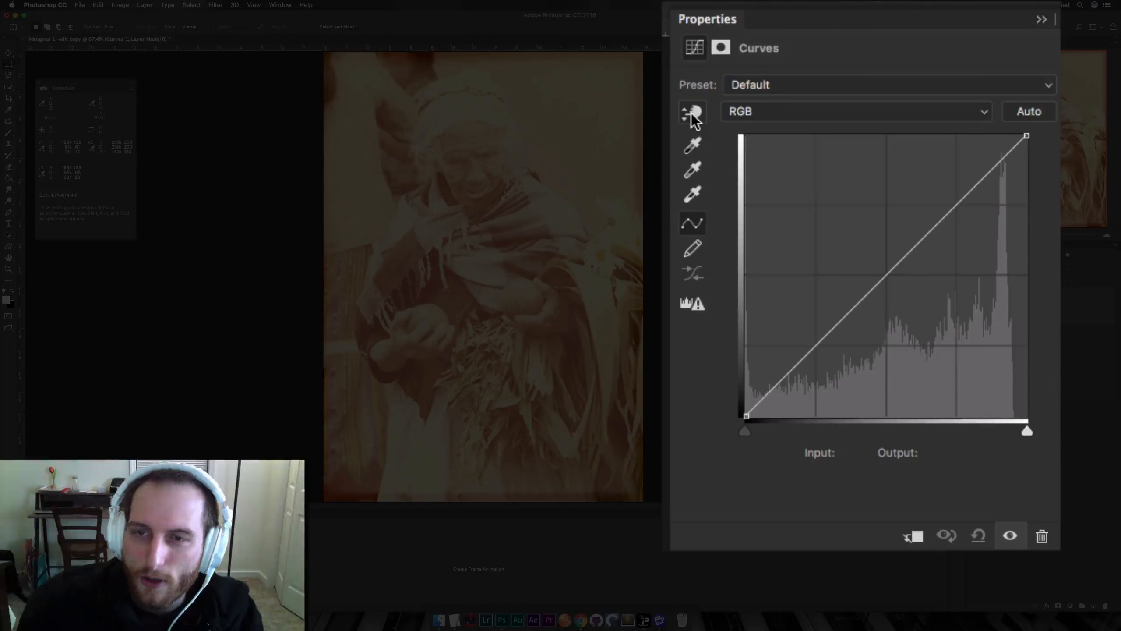
pyautogui.click(692, 113)
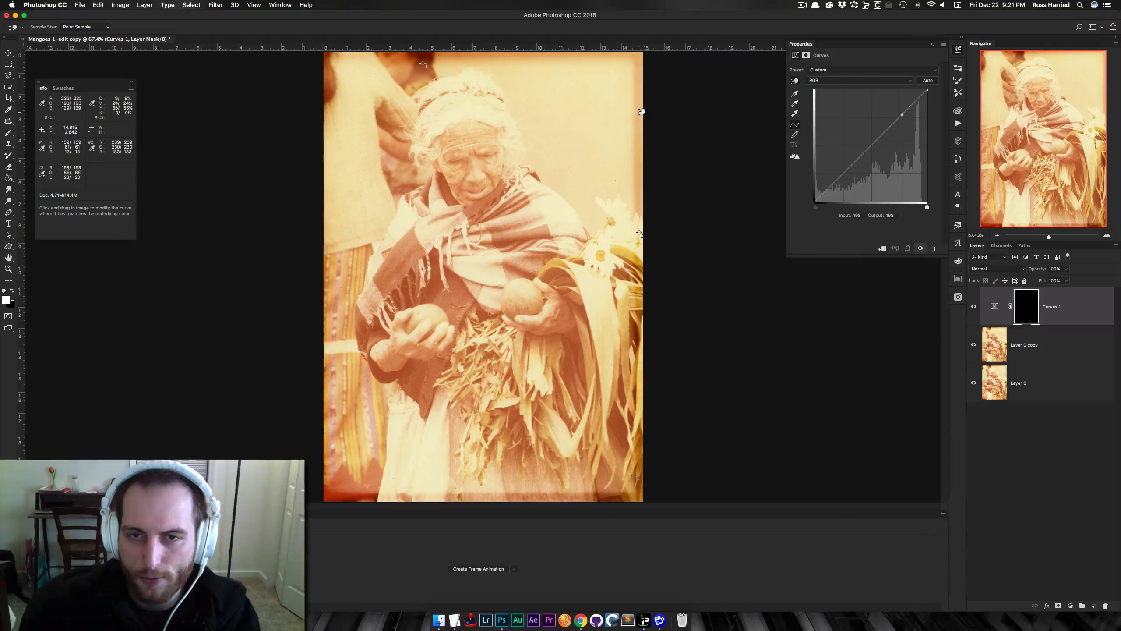
pyautogui.moveTo(642, 112); pyautogui.dragTo(639, 106)
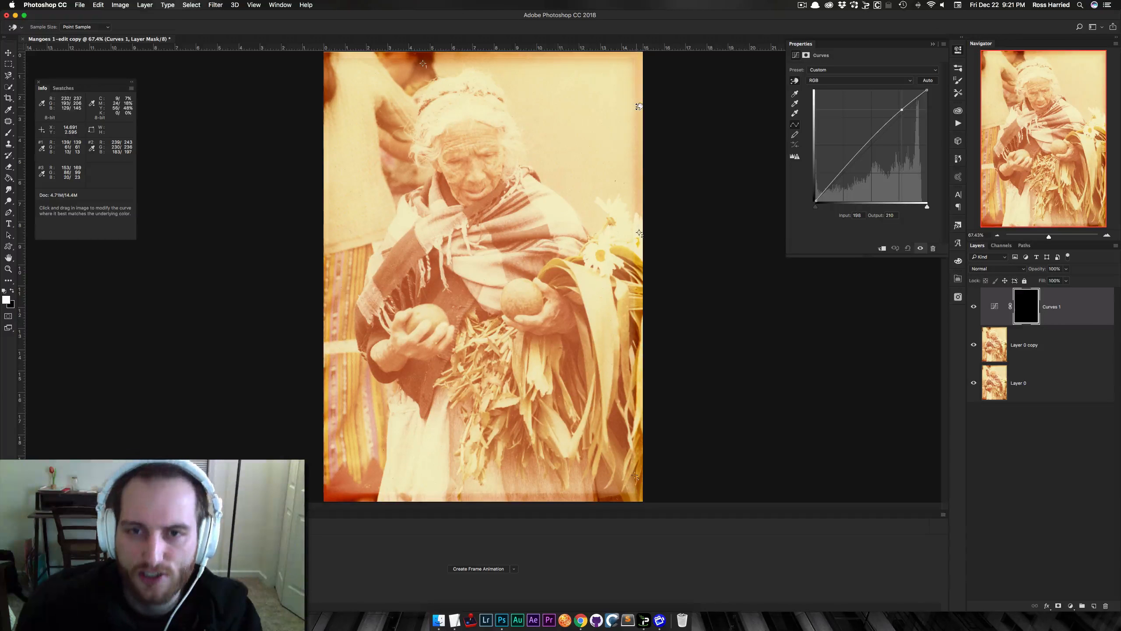
pyautogui.moveTo(639, 108); pyautogui.dragTo(639, 105)
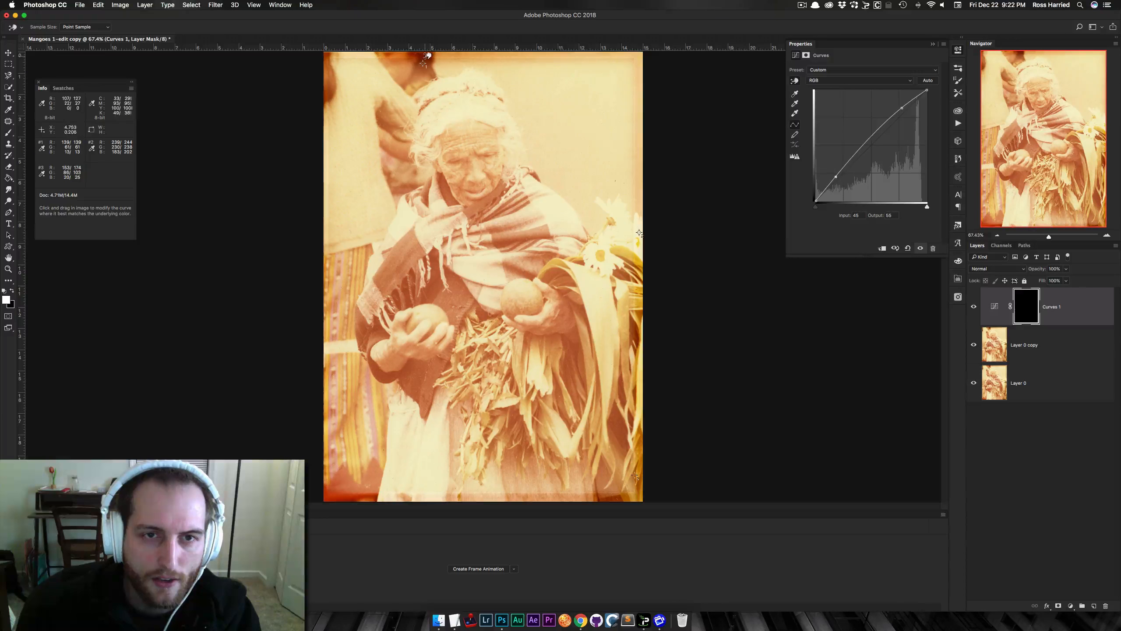
pyautogui.moveTo(428, 56); pyautogui.dragTo(424, 62)
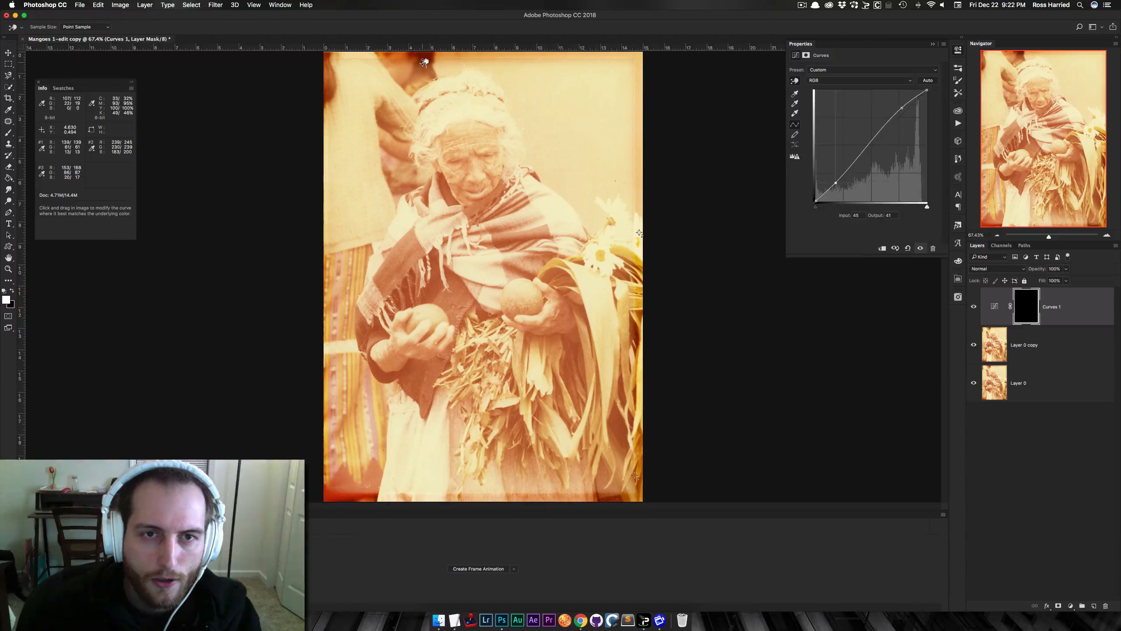
pyautogui.moveTo(569, 501)
pyautogui.mouseDown()
pyautogui.moveTo(570, 486)
pyautogui.moveTo(566, 494)
pyautogui.mouseUp()
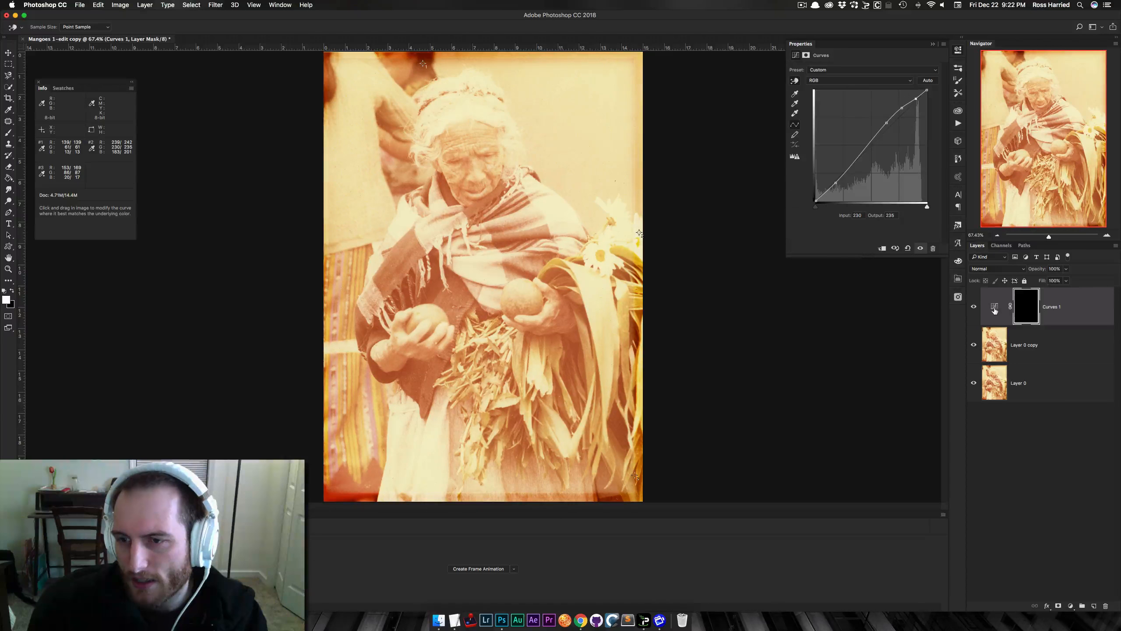
# Feather the Curves 1 layer mask to soften the transition between the corrected border and the photo
pyautogui.click(995, 310)
pyautogui.click(1026, 316)
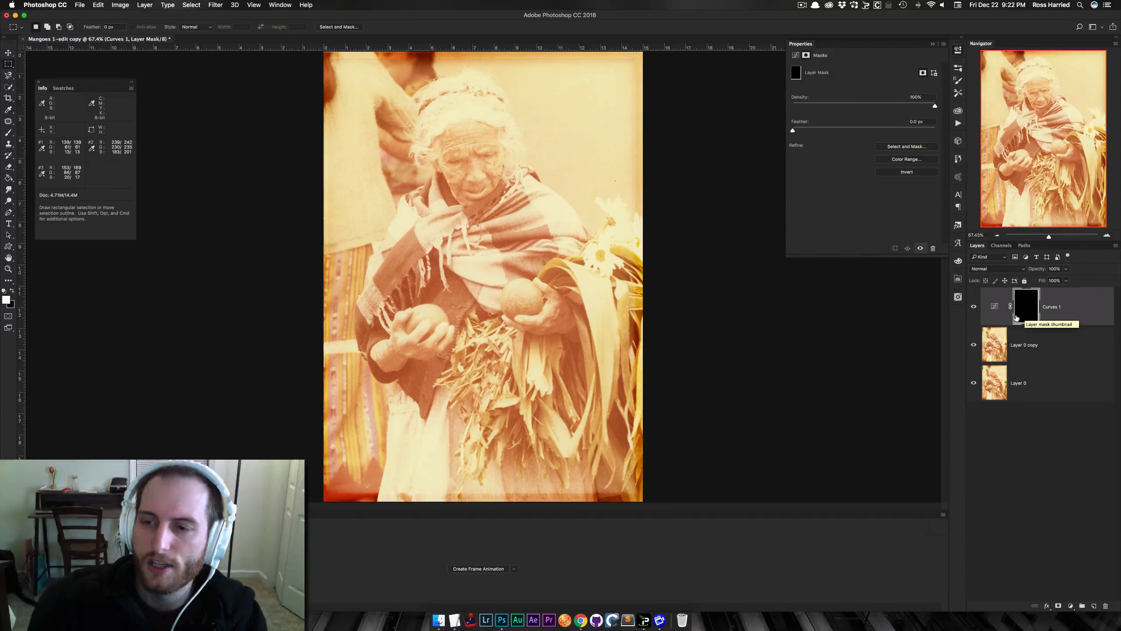
pyautogui.click(995, 306)
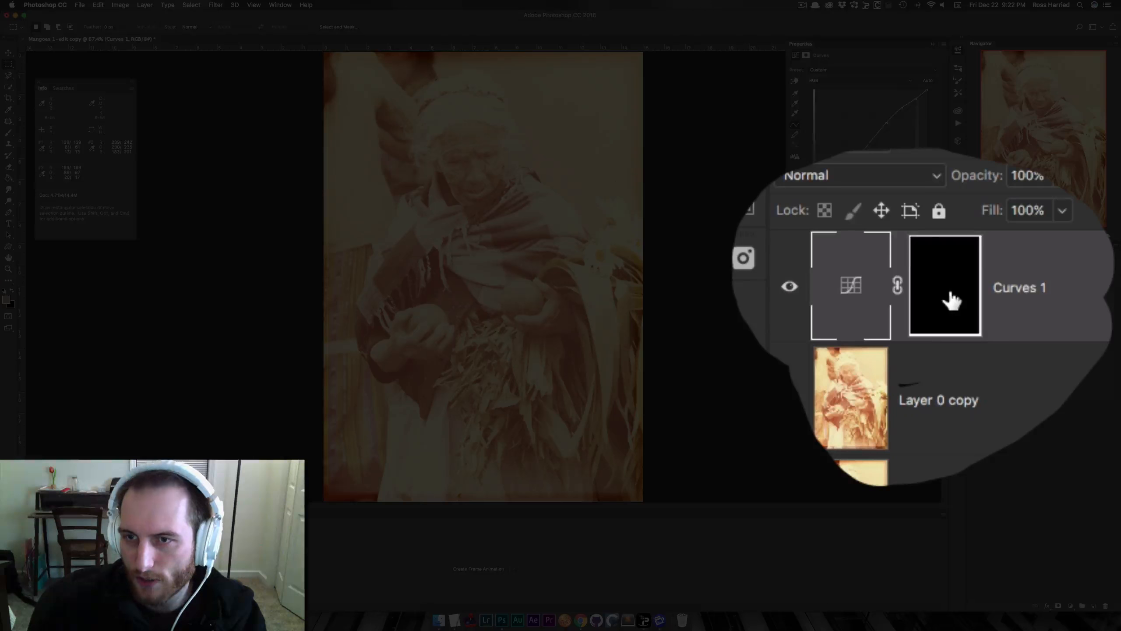
pyautogui.click(1032, 310)
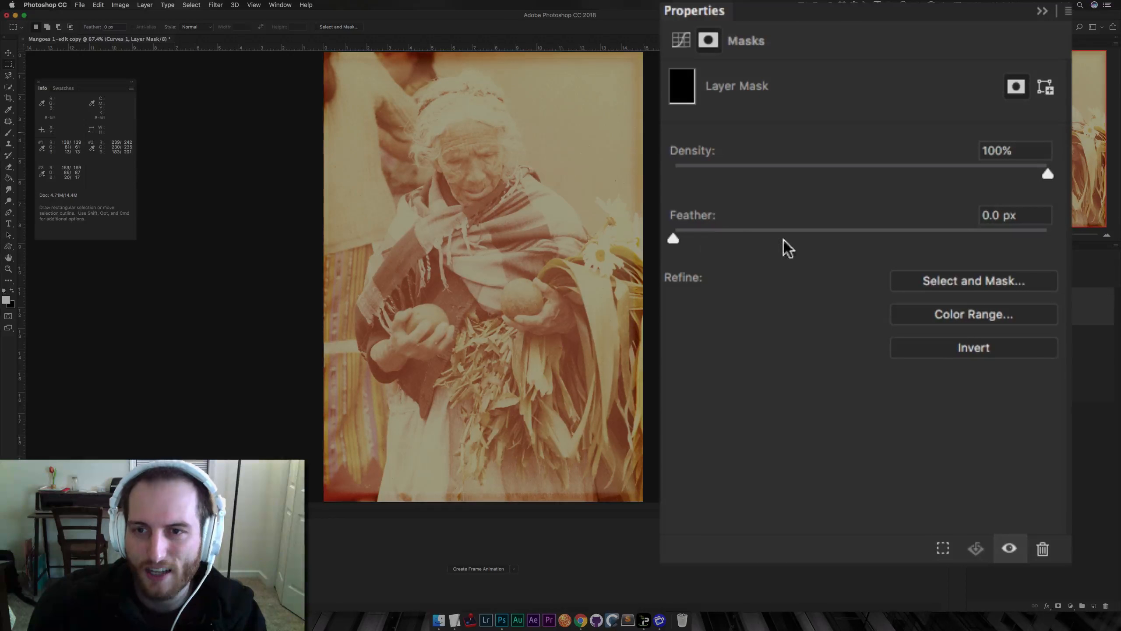
pyautogui.moveTo(672, 238); pyautogui.dragTo(820, 130)
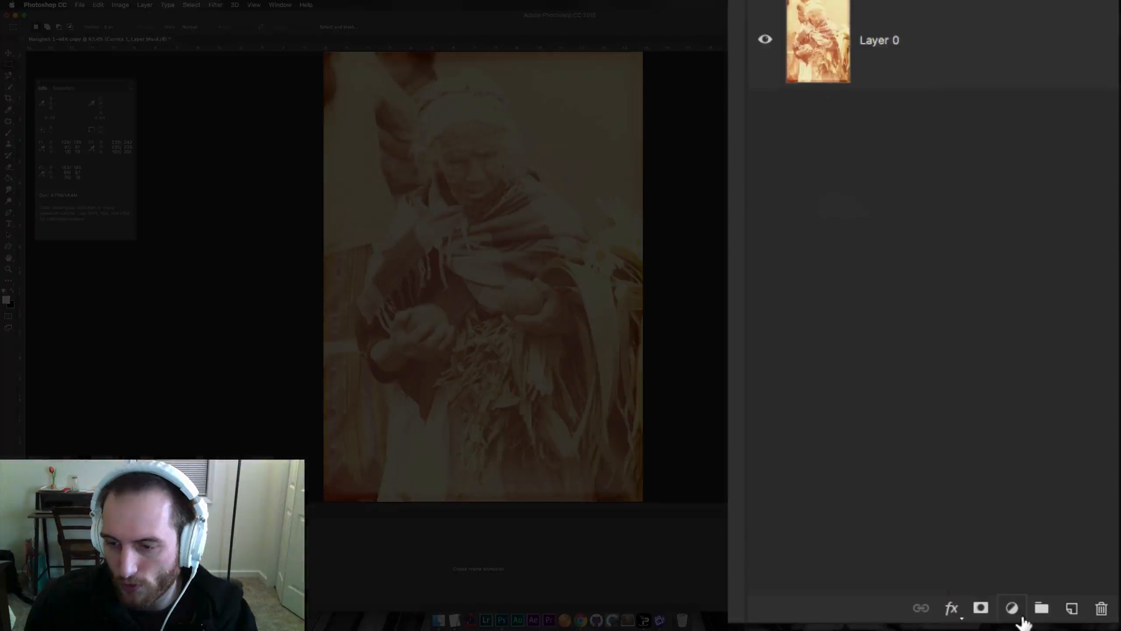
# Add a Threshold adjustment above Curves 1 and lower its level to 51 to isolate the darkest areas
pyautogui.click(1073, 608)
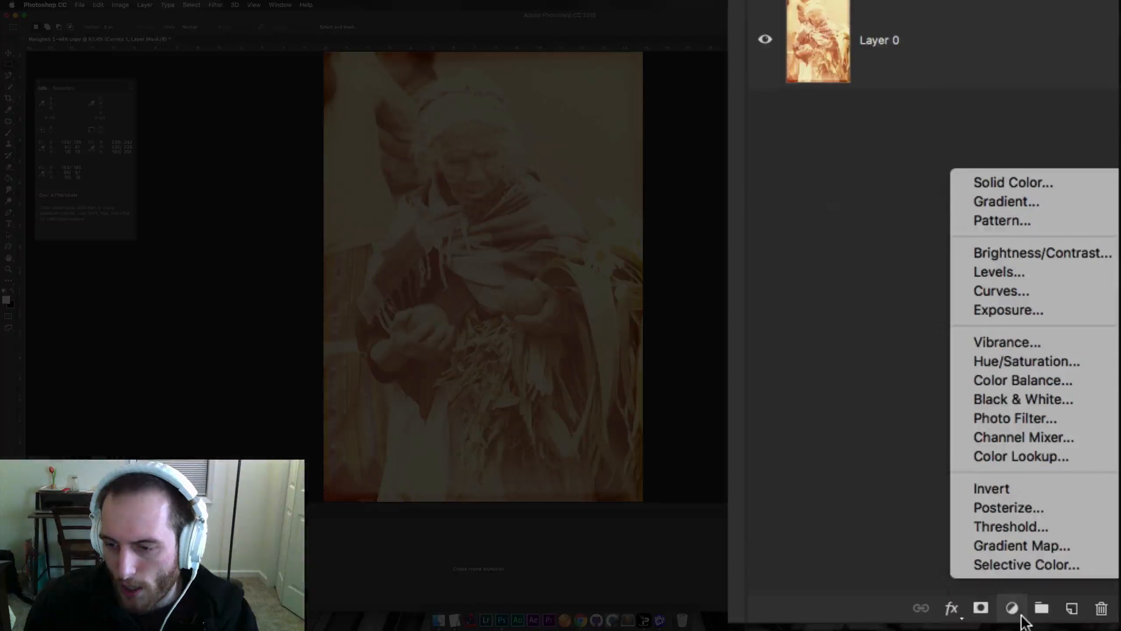
pyautogui.click(1011, 528)
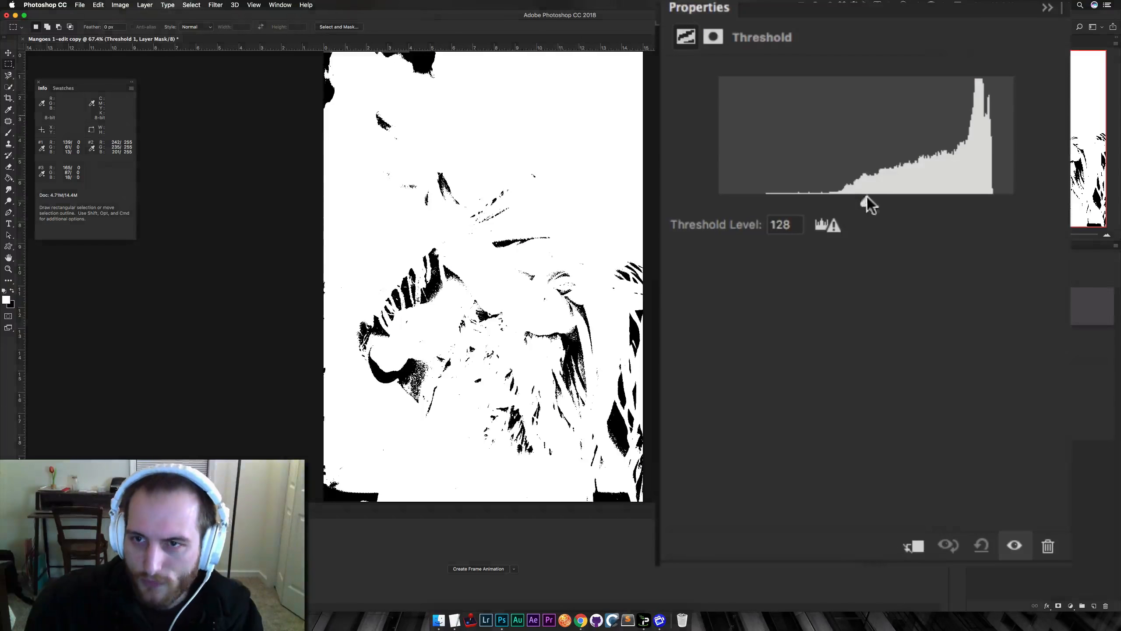
pyautogui.moveTo(864, 118); pyautogui.dragTo(830, 118)
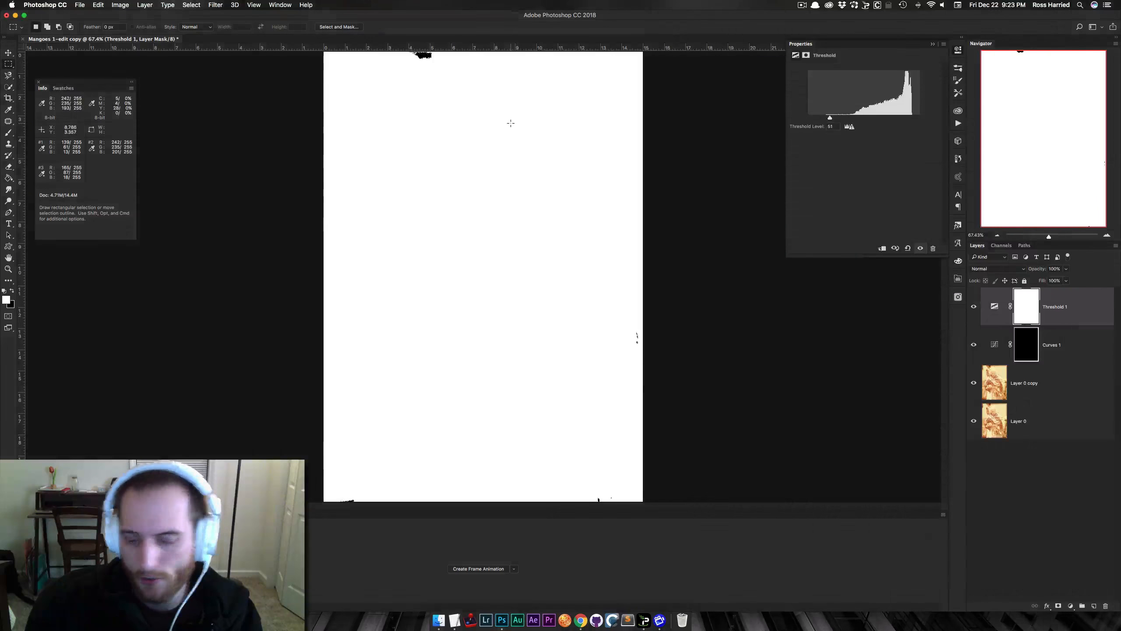
# Move colour sampler #1 onto the black patch at the photo's top edge to mark the darkest point
pyautogui.press('super+equal')
pyautogui.press('super+equal')
pyautogui.press('super+f')
pyautogui.press('f')
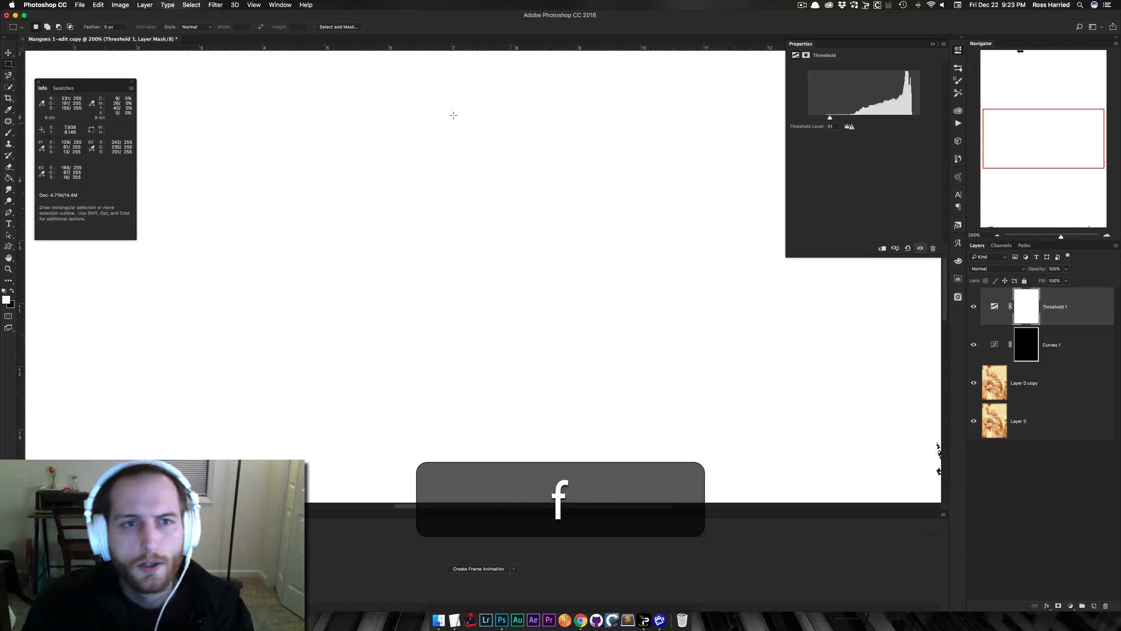
pyautogui.press('space')
pyautogui.moveTo(546, 294); pyautogui.dragTo(566, 446)
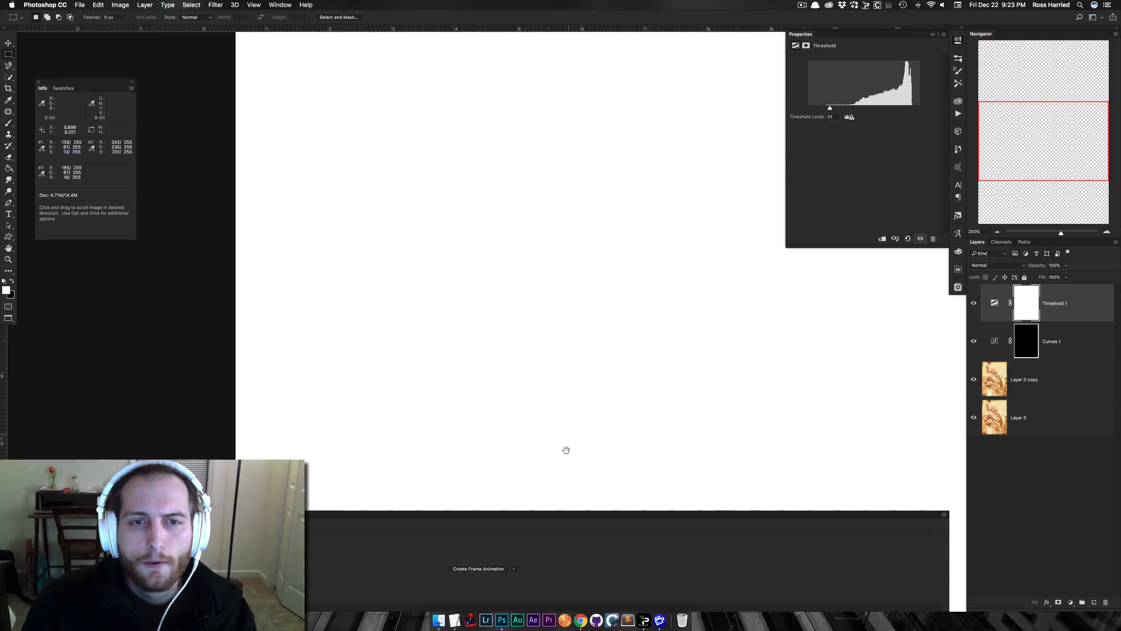
pyautogui.moveTo(550, 377); pyautogui.dragTo(548, 311)
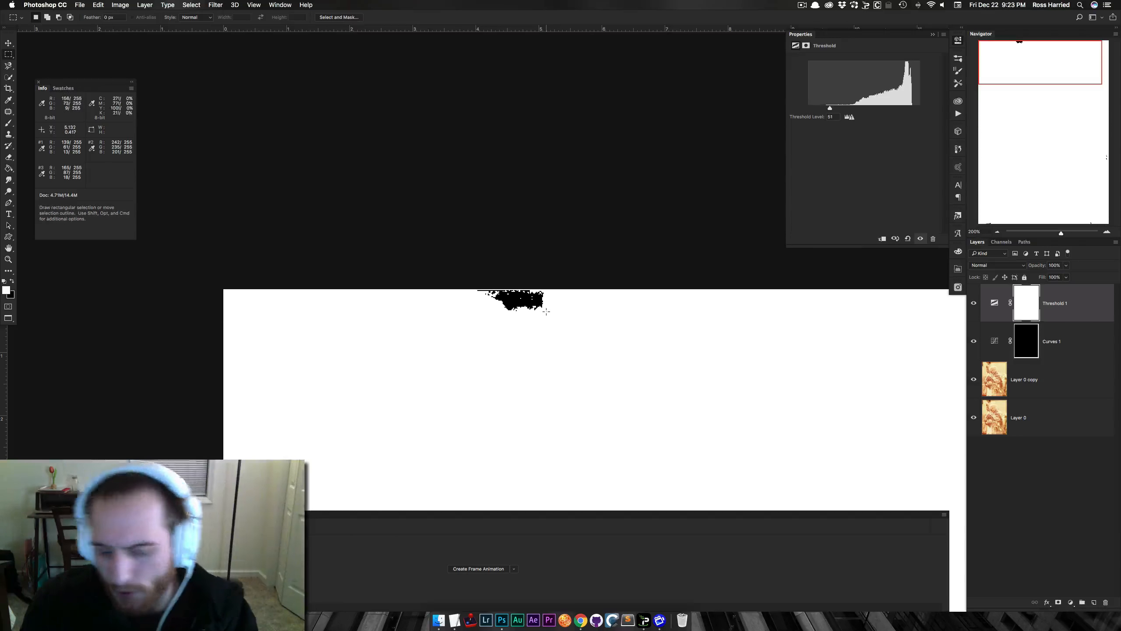
pyautogui.press('i')
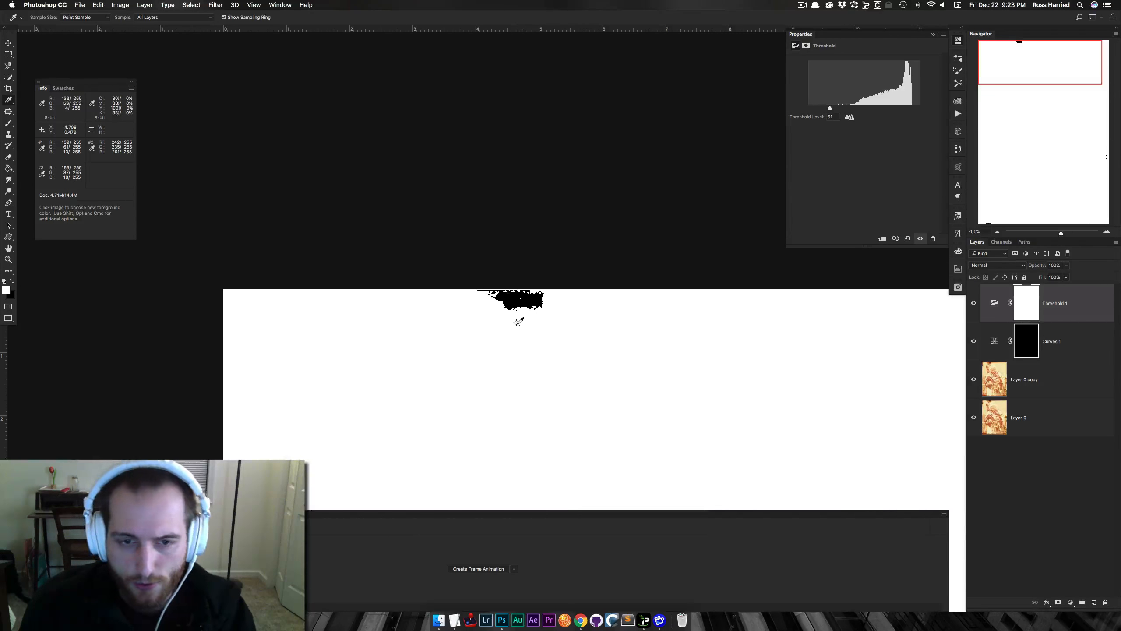
pyautogui.moveTo(516, 325); pyautogui.dragTo(515, 301)
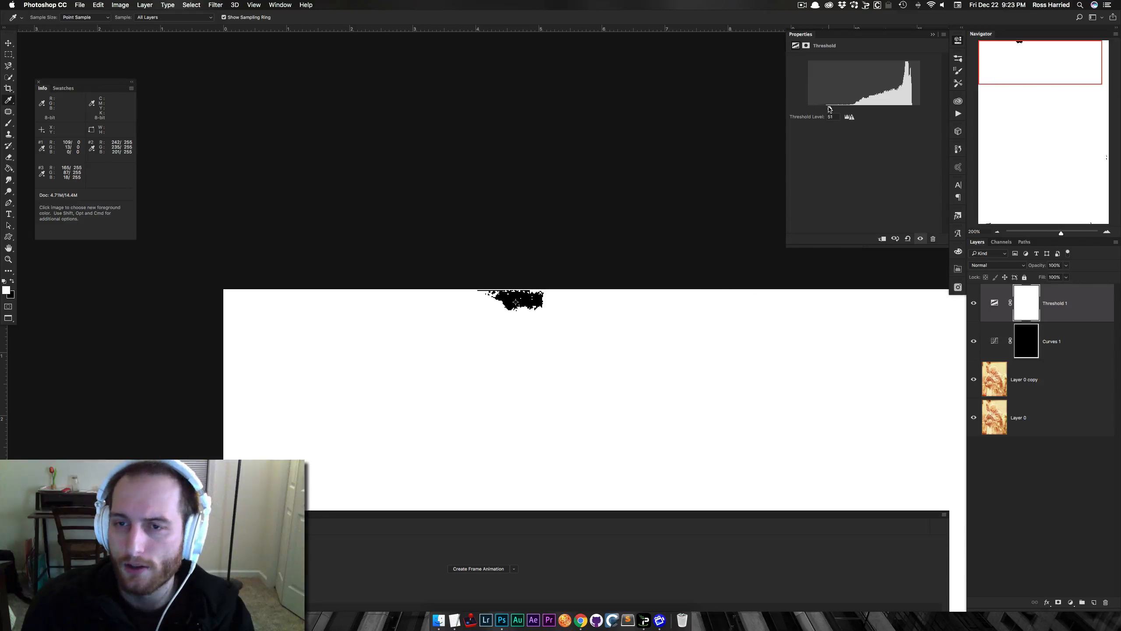
# Raise the Threshold 1 level to 237 to isolate the photo's brightest areas
pyautogui.moveTo(829, 109); pyautogui.dragTo(828, 109)
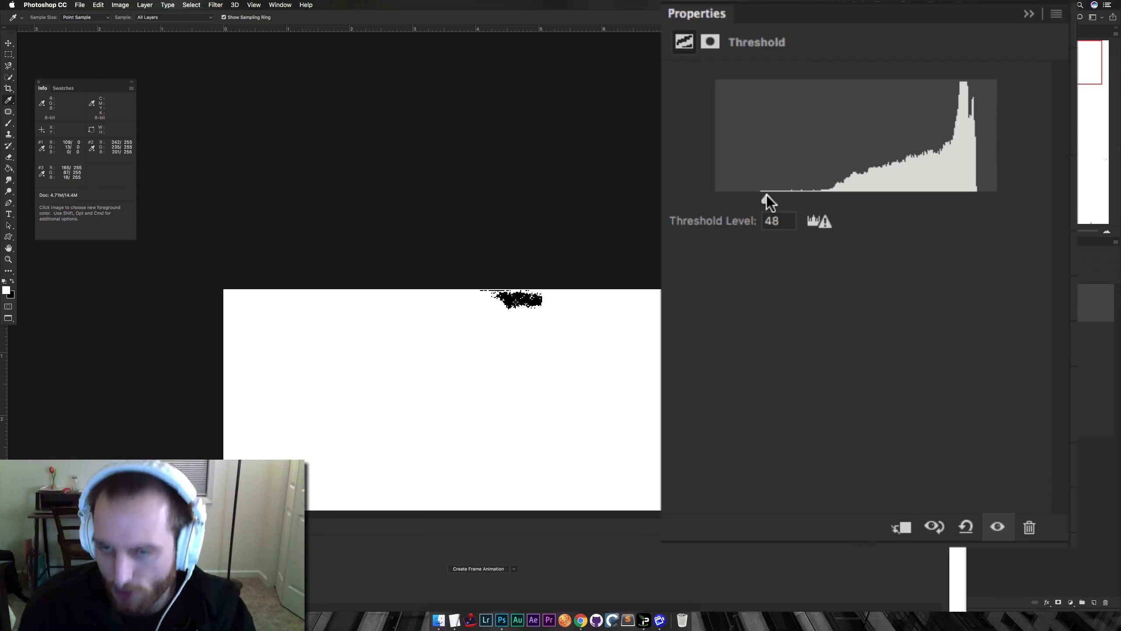
pyautogui.moveTo(766, 196); pyautogui.dragTo(972, 198)
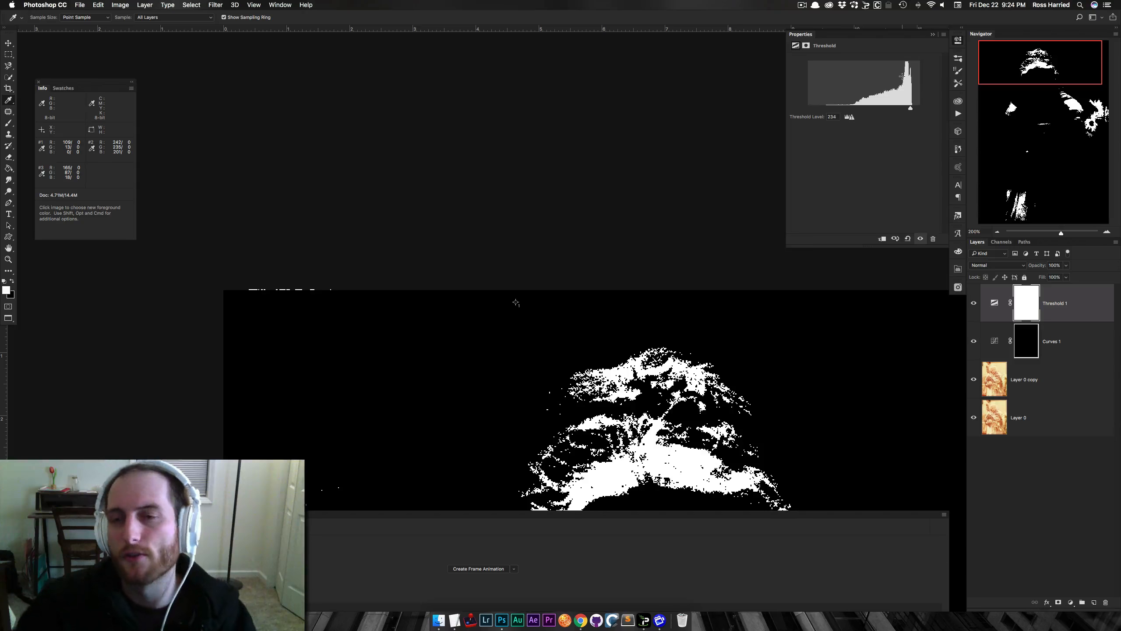
pyautogui.moveTo(910, 111); pyautogui.dragTo(912, 111)
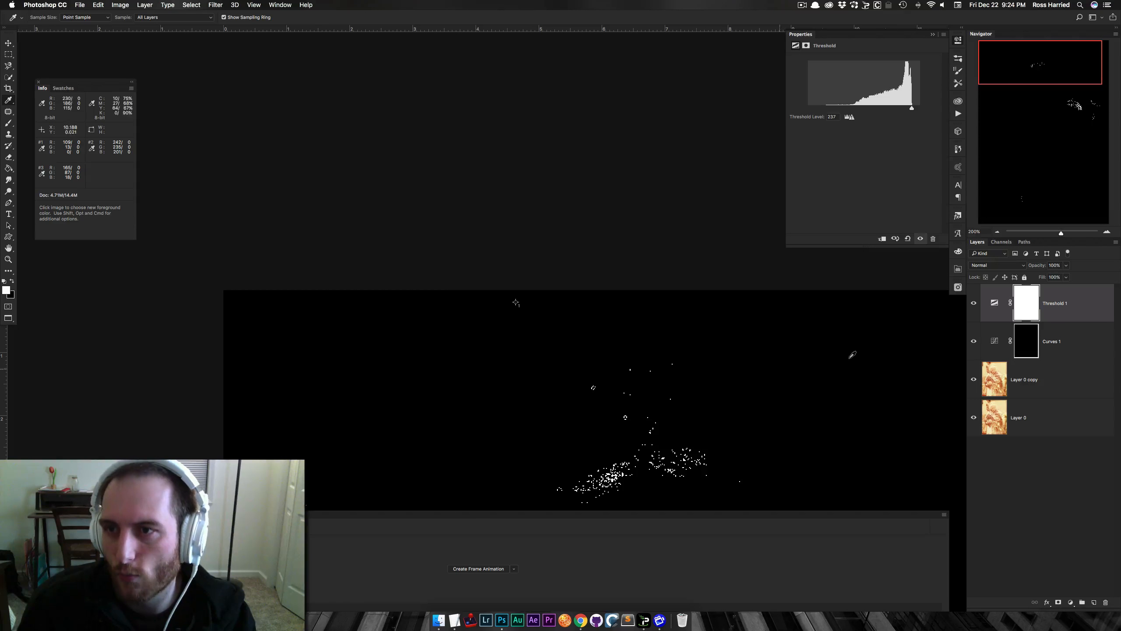
# Move colour sampler #2 onto the dense cluster of white pixels in the upper-right part of the photo to mark the lightest point
pyautogui.click(1077, 106)
pyautogui.press('space')
pyautogui.moveTo(720, 463); pyautogui.dragTo(627, 293)
pyautogui.moveTo(850, 337); pyautogui.dragTo(709, 313)
pyautogui.moveTo(633, 290); pyautogui.dragTo(716, 379)
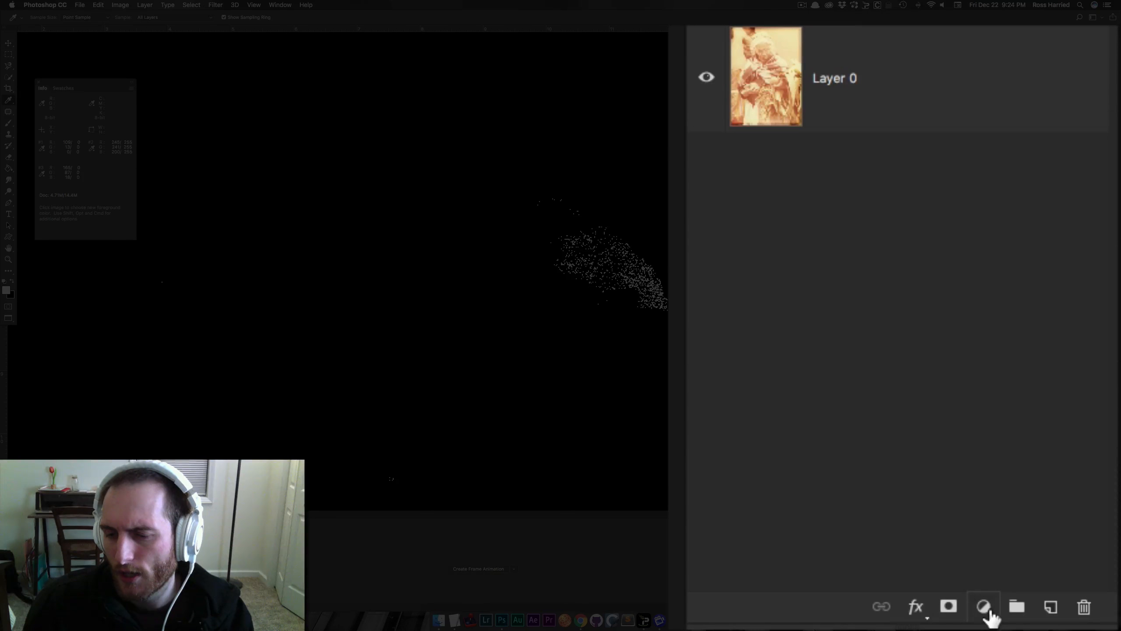
# Add a Solid Color fill layer of 50% grey, with hue 0, saturation 0 and brightness 50
pyautogui.click(1071, 602)
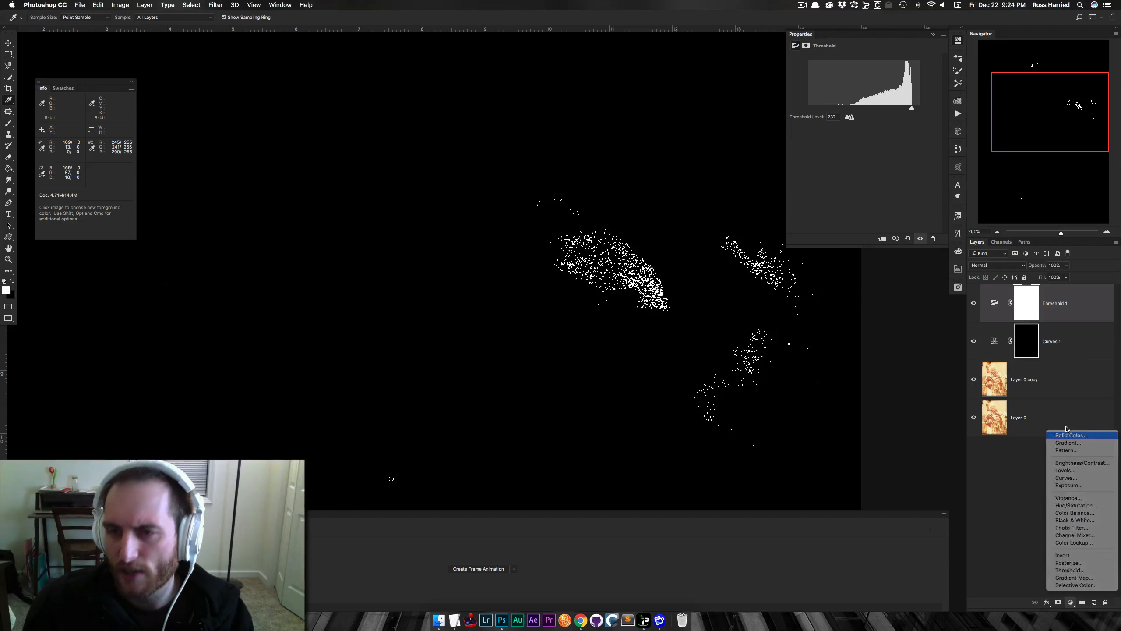
pyautogui.click(1070, 435)
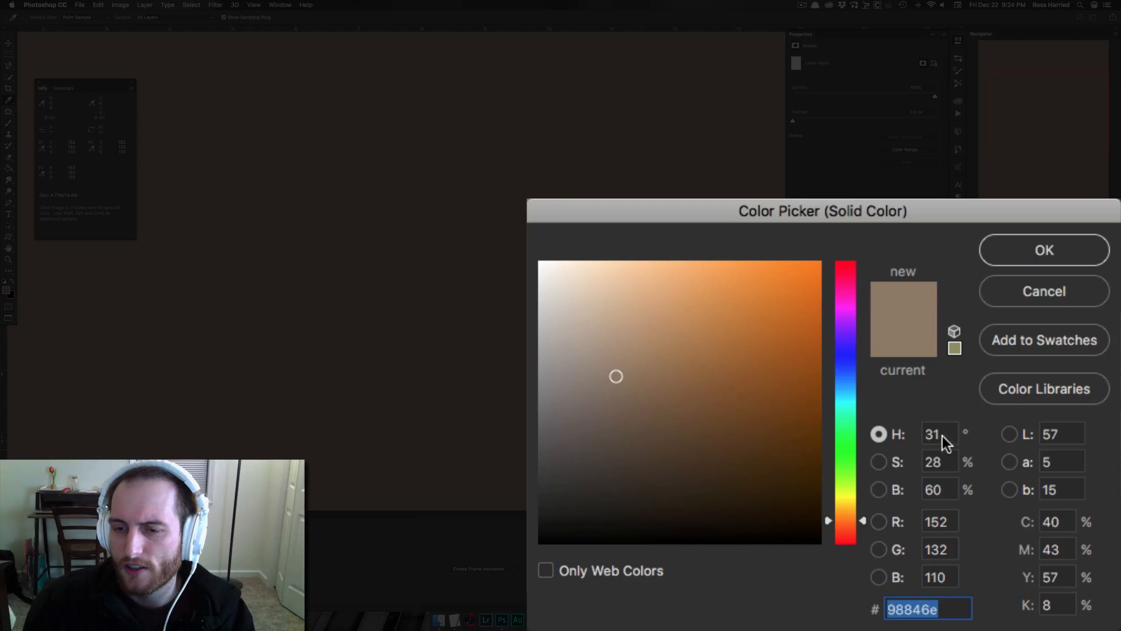
pyautogui.click(942, 435)
pyautogui.write('0')
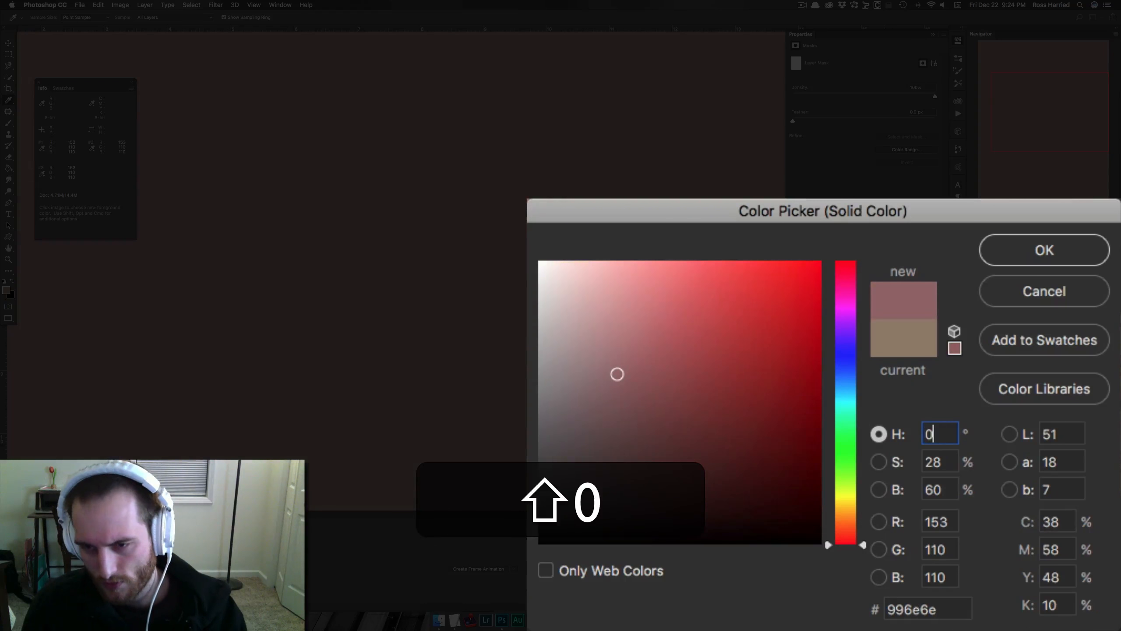
pyautogui.press('Tab')
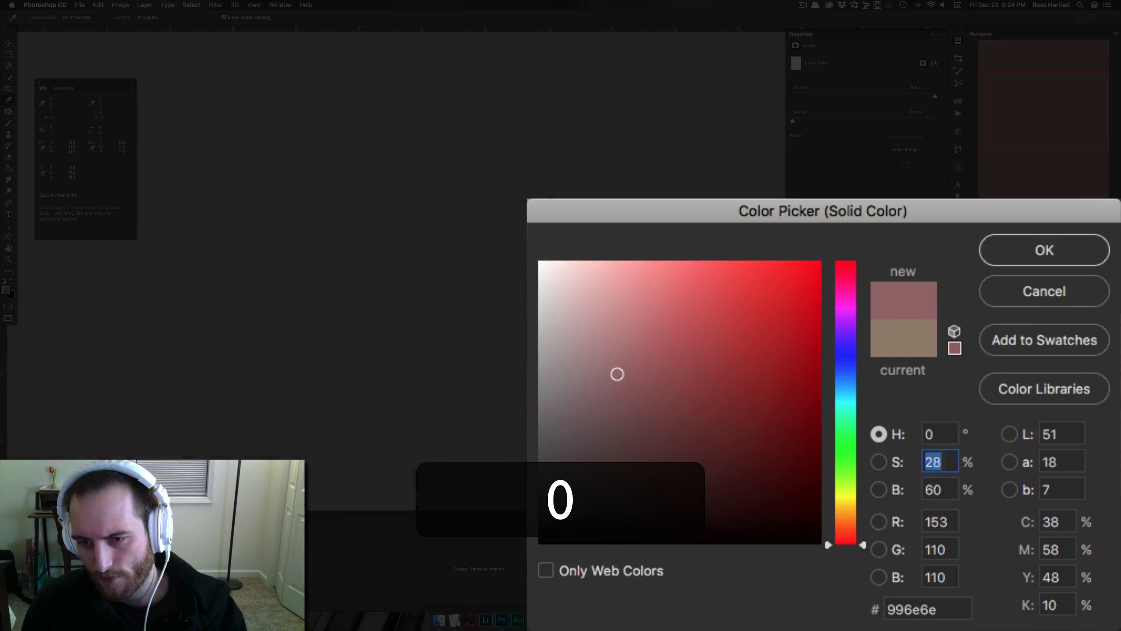
pyautogui.write('0')
pyautogui.press('Tab')
pyautogui.write('50')
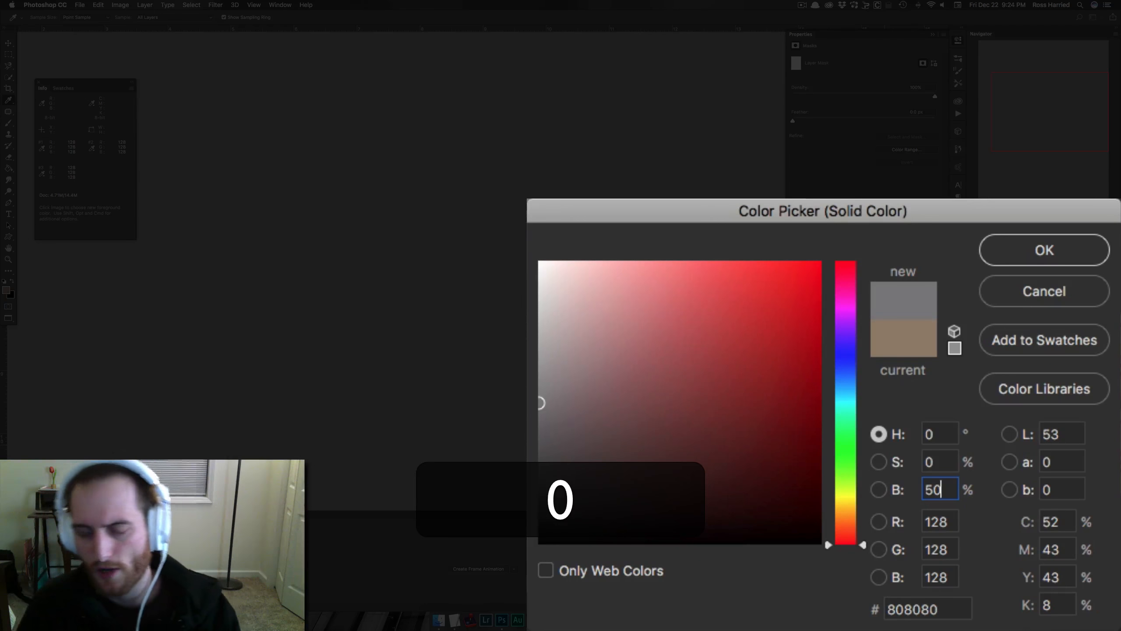
pyautogui.press('Return')
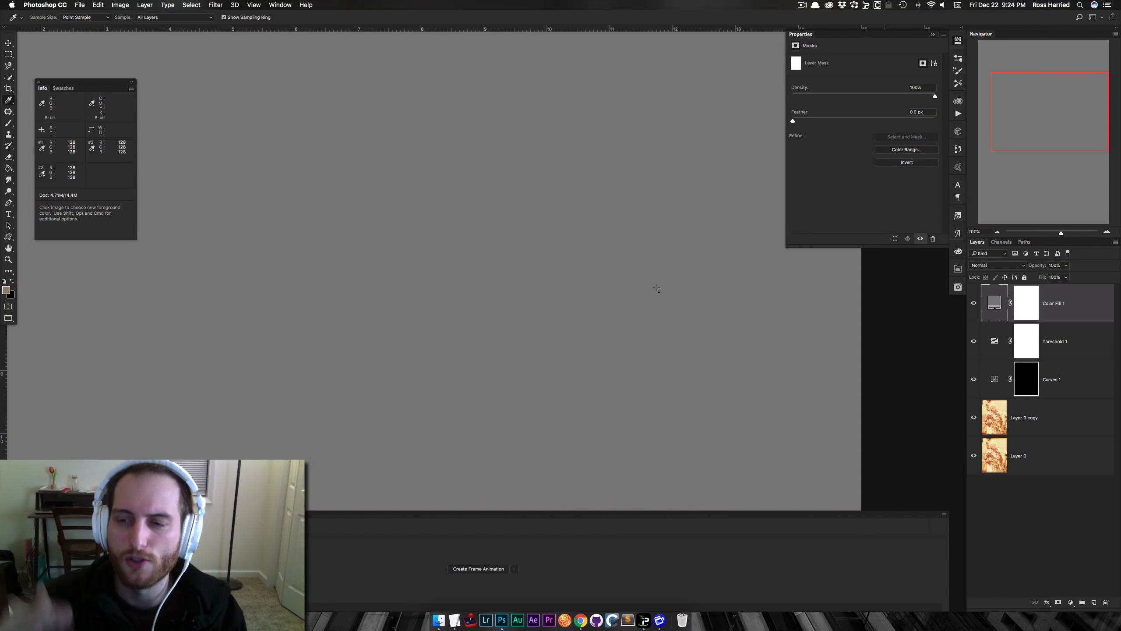
# Set the Color Fill 1 layer's blend mode to Difference and place the layer beneath Threshold 1
pyautogui.click(1006, 266)
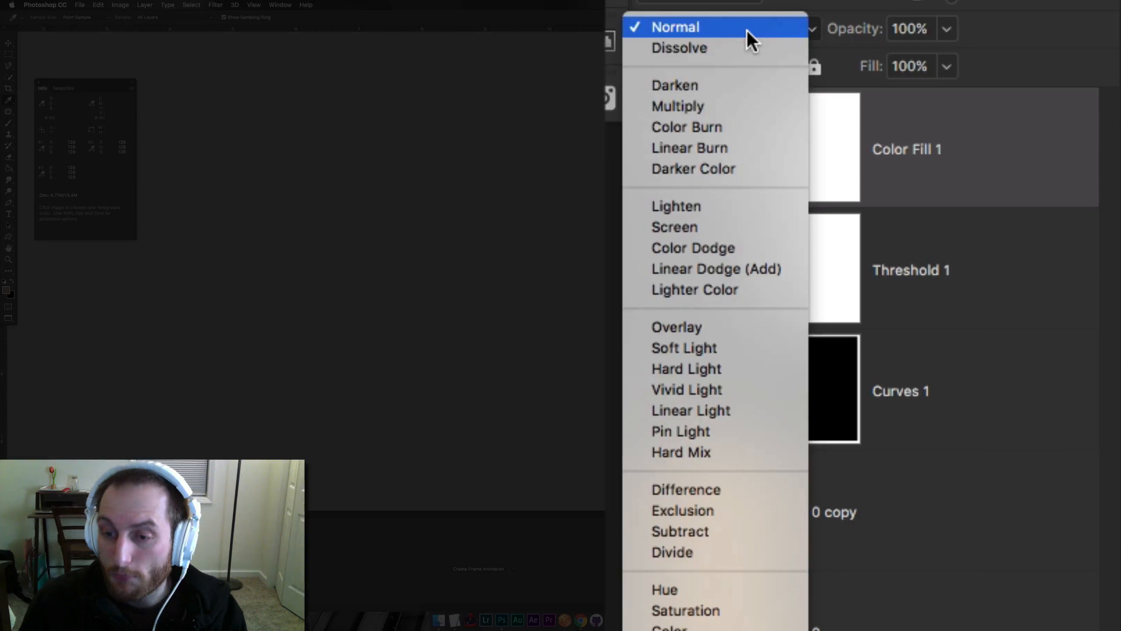
pyautogui.click(711, 484)
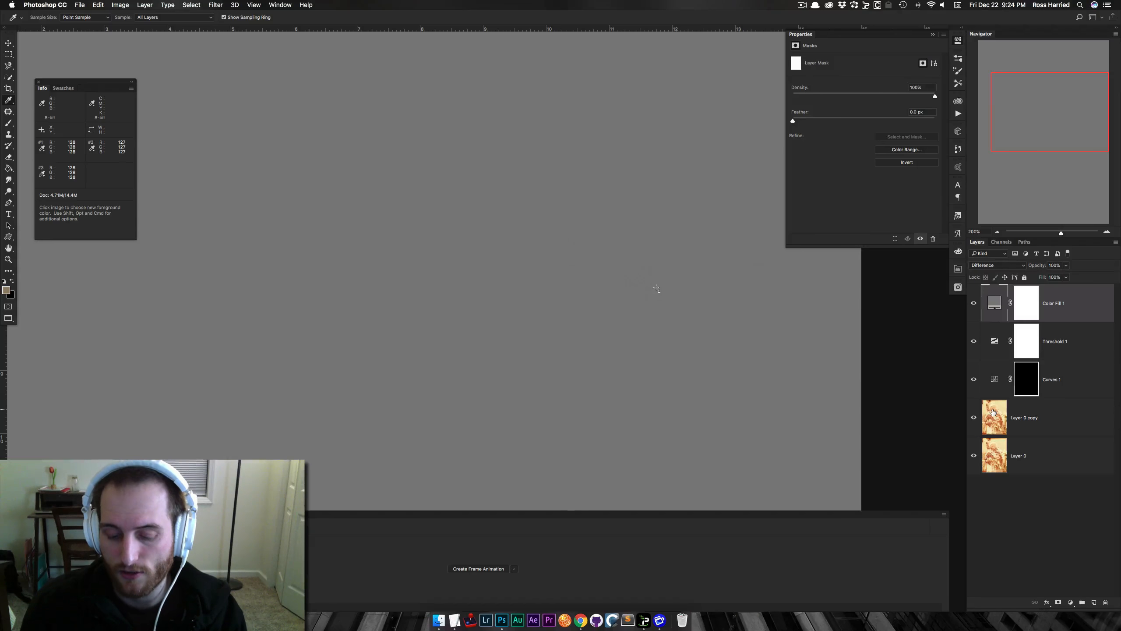
pyautogui.press('super+bracketleft')
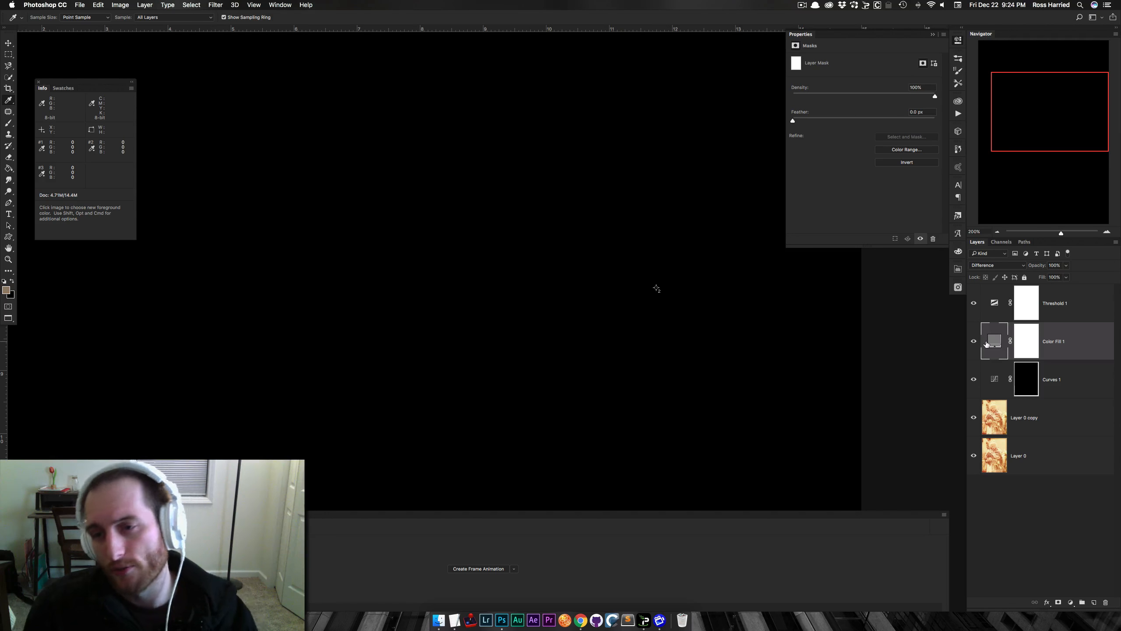
# Lower the Threshold 1 level to 30 and add colour sampler #4 on the dense black patch near the photo's bottom-right corner
pyautogui.click(994, 303)
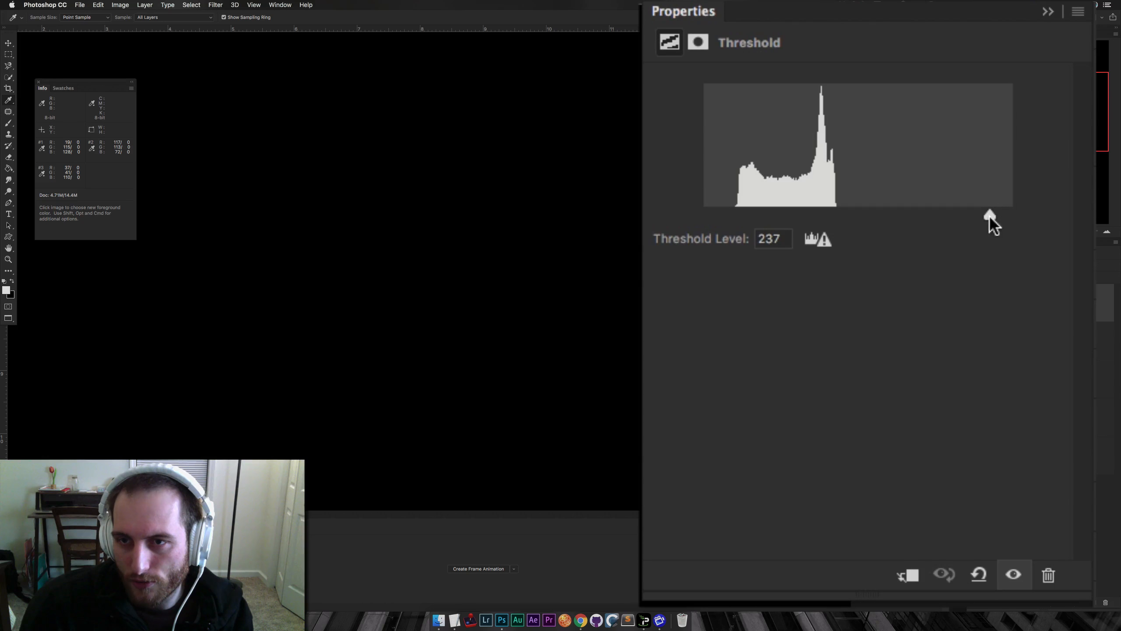
pyautogui.moveTo(989, 215); pyautogui.dragTo(738, 207)
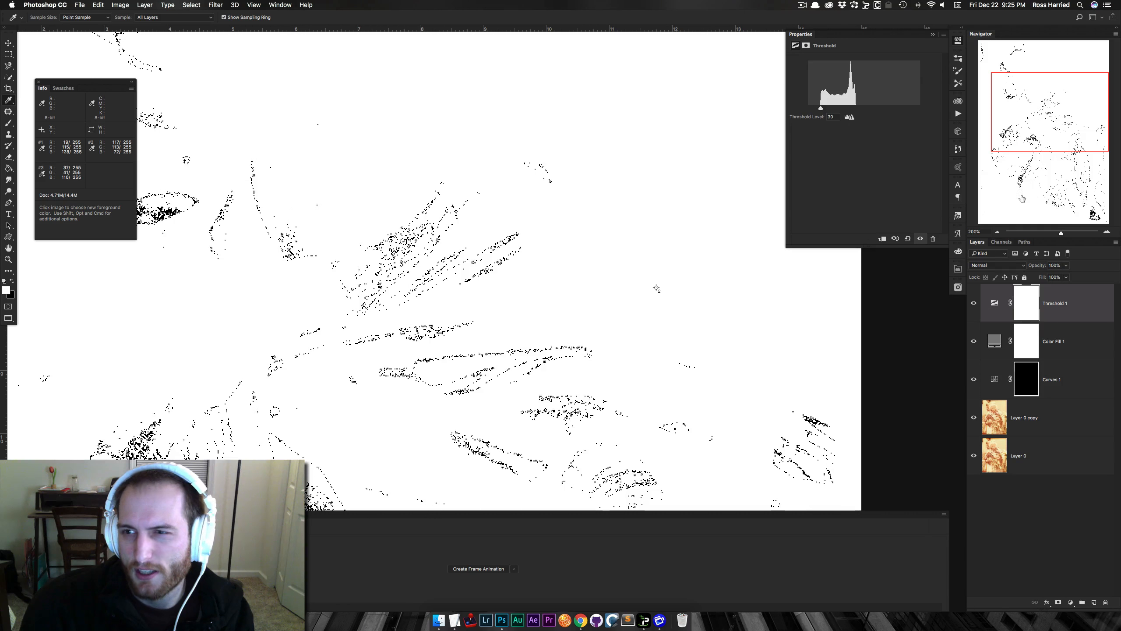
pyautogui.click(1095, 218)
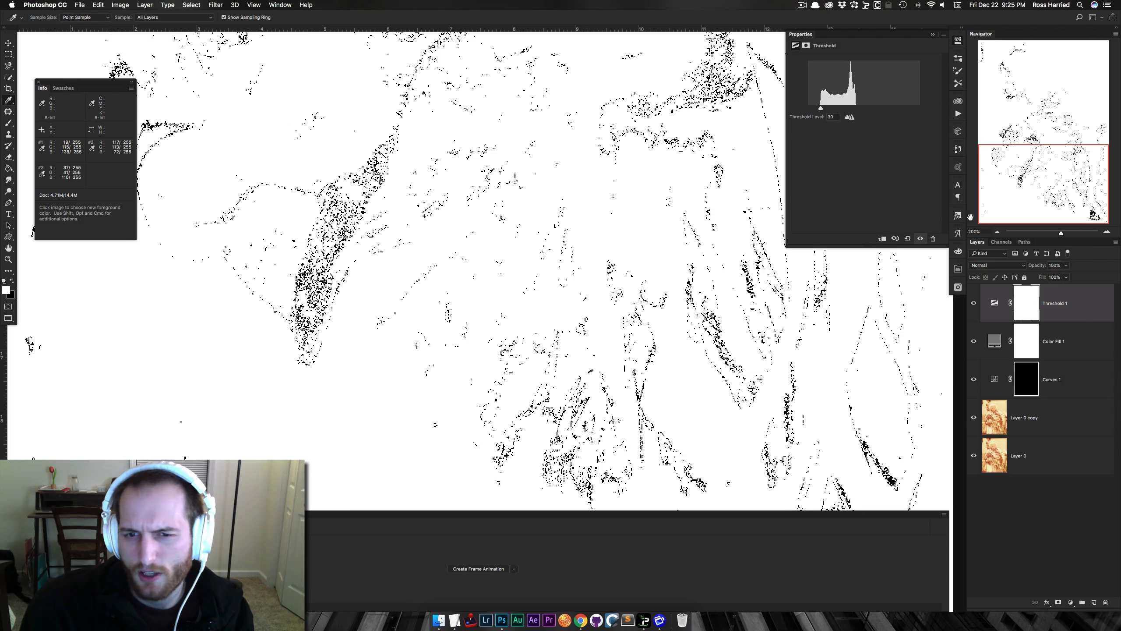
pyautogui.press('space')
pyautogui.moveTo(678, 417); pyautogui.dragTo(582, 340)
pyautogui.scroll(10, 582, 340)
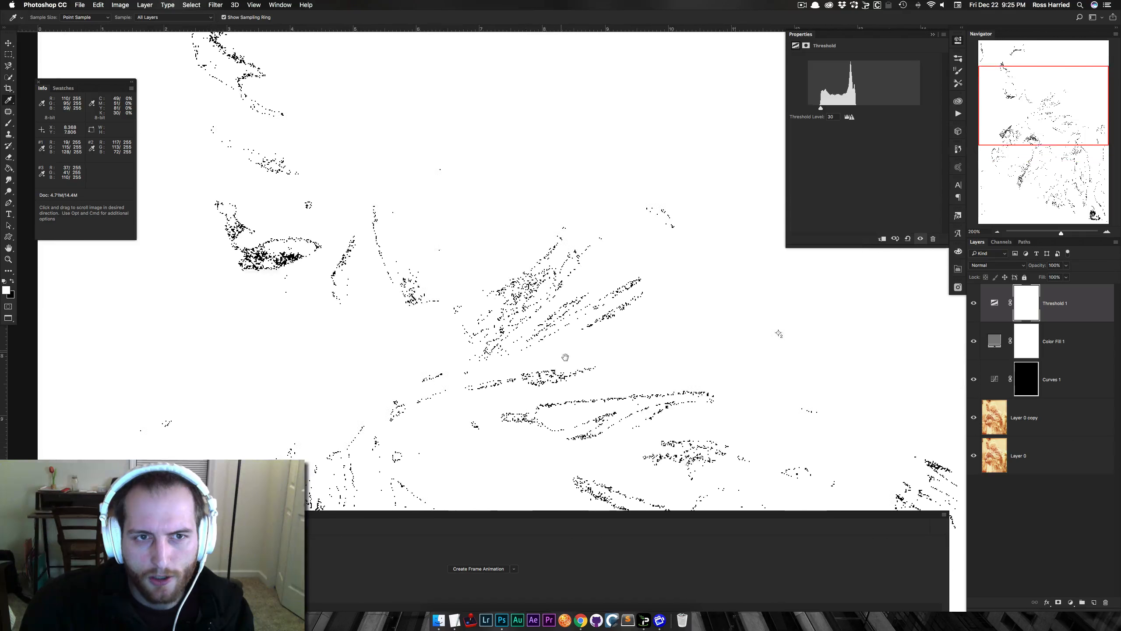
pyautogui.moveTo(729, 255); pyautogui.dragTo(753, 475)
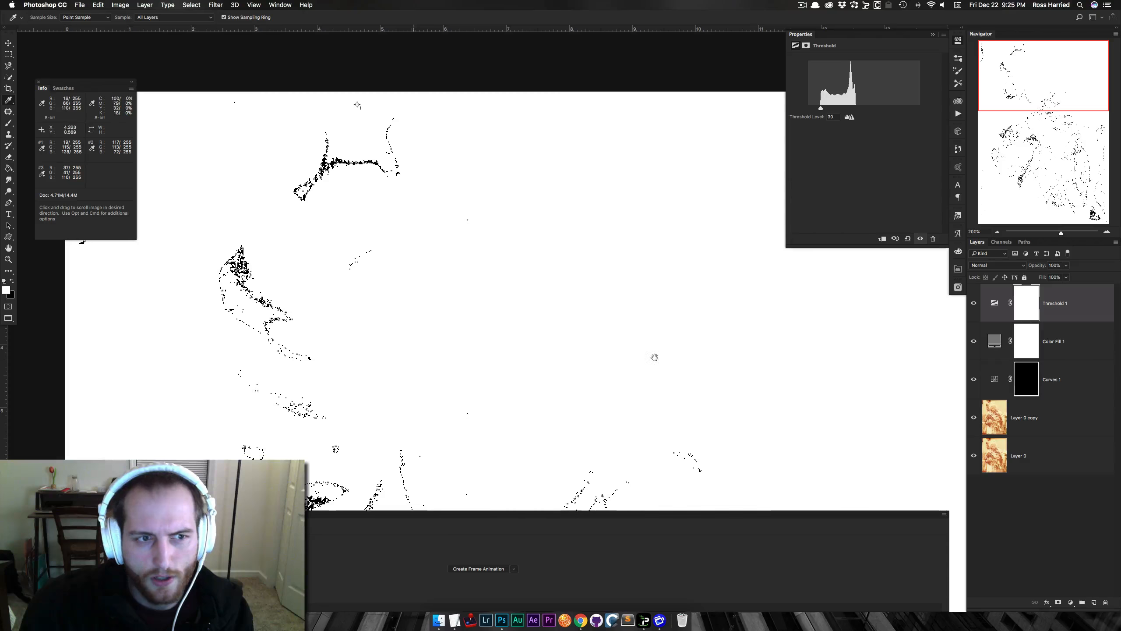
pyautogui.moveTo(720, 384); pyautogui.dragTo(547, 113)
pyautogui.moveTo(600, 303); pyautogui.dragTo(598, 132)
pyautogui.moveTo(549, 216); pyautogui.dragTo(661, 95)
pyautogui.moveTo(591, 223); pyautogui.dragTo(625, 132)
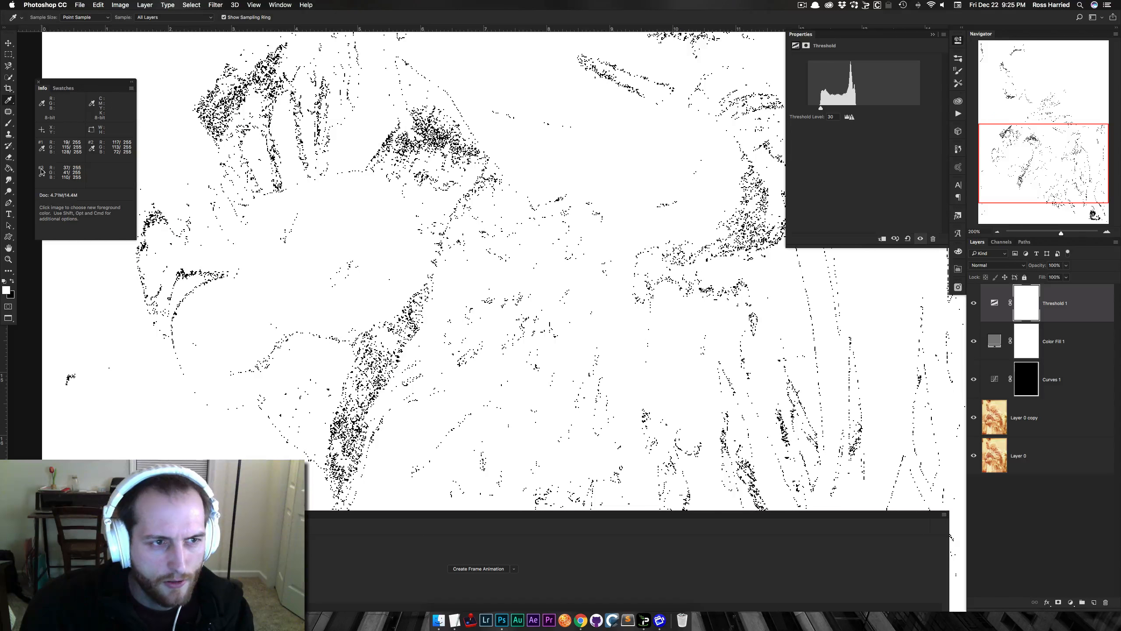
pyautogui.moveTo(611, 366); pyautogui.dragTo(575, 256)
pyautogui.moveTo(626, 362)
pyautogui.mouseDown()
pyautogui.moveTo(551, 201)
pyautogui.moveTo(720, 218)
pyautogui.moveTo(729, 207)
pyautogui.moveTo(653, 205)
pyautogui.moveTo(439, 243)
pyautogui.mouseUp()
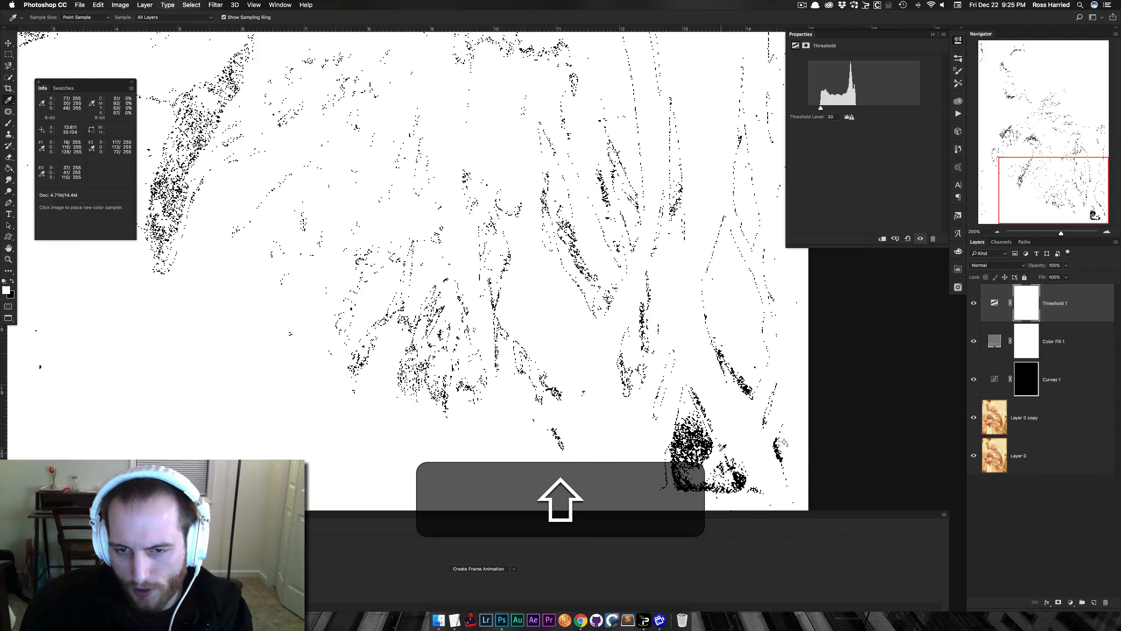
pyautogui.keyDown('shift'); pyautogui.click(705, 443); pyautogui.keyUp('shift')
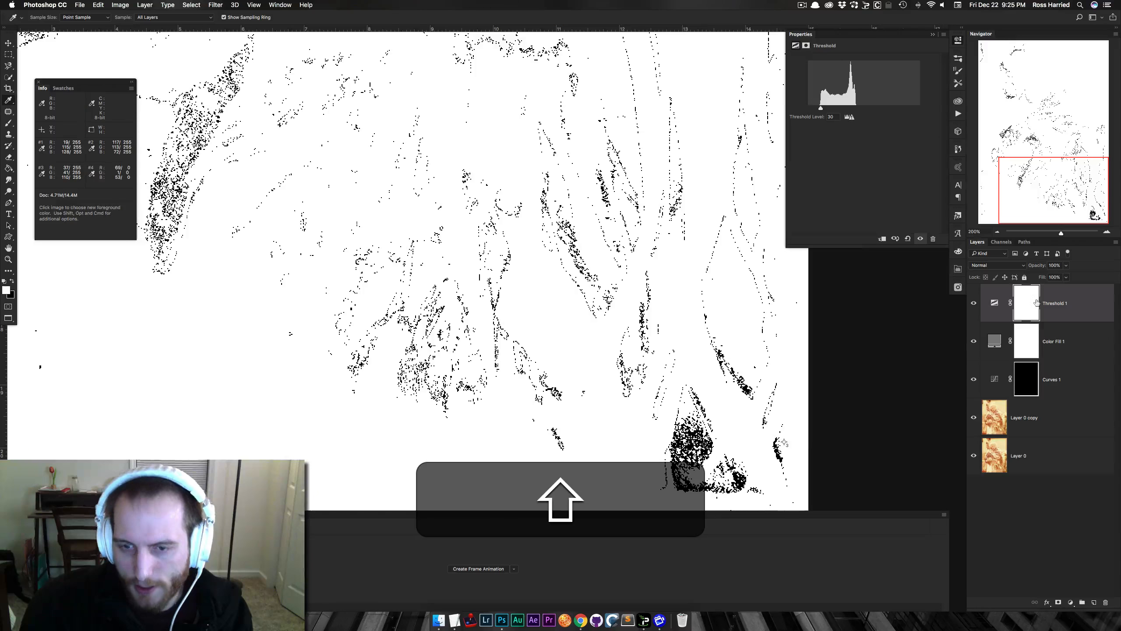
# Hide and delete the Threshold 1 and Color Fill 1 layers
pyautogui.click(974, 303)
pyautogui.click(974, 341)
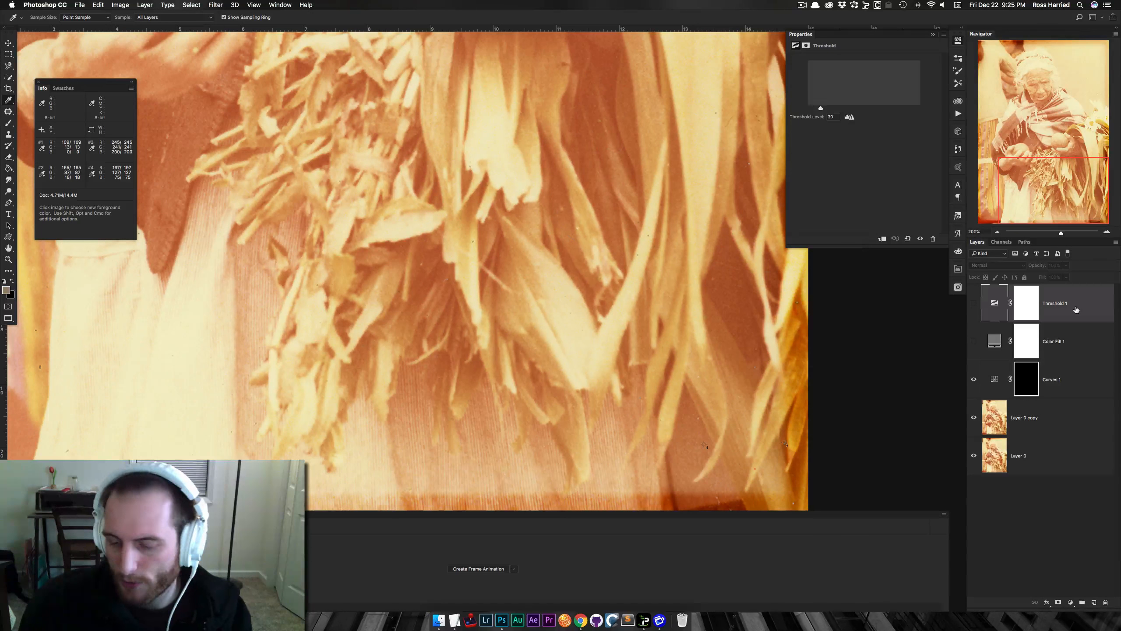
pyautogui.press('BackSpace')
pyautogui.press('BackSpace')
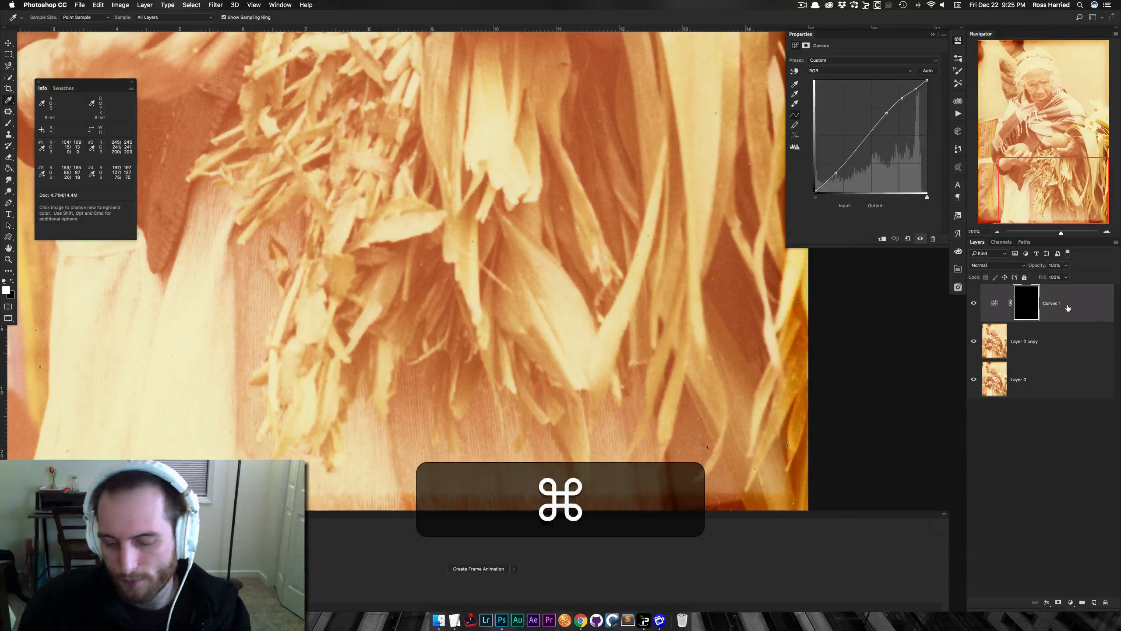
# Fit the whole photo in view and close the Timeline panel
pyautogui.press('super+0')
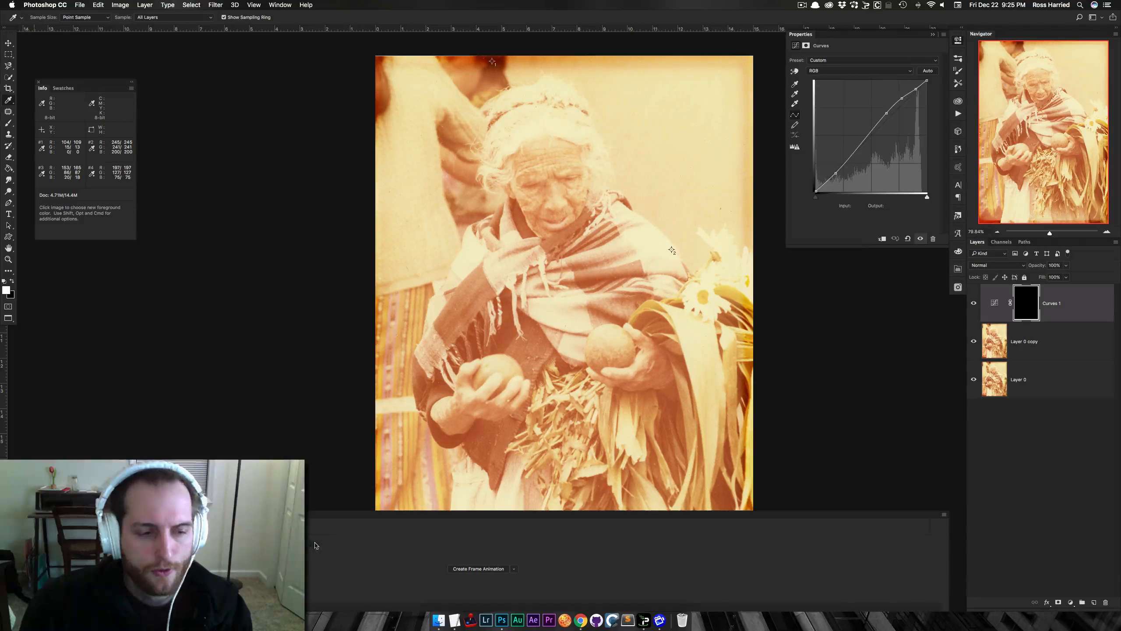
pyautogui.click(945, 516)
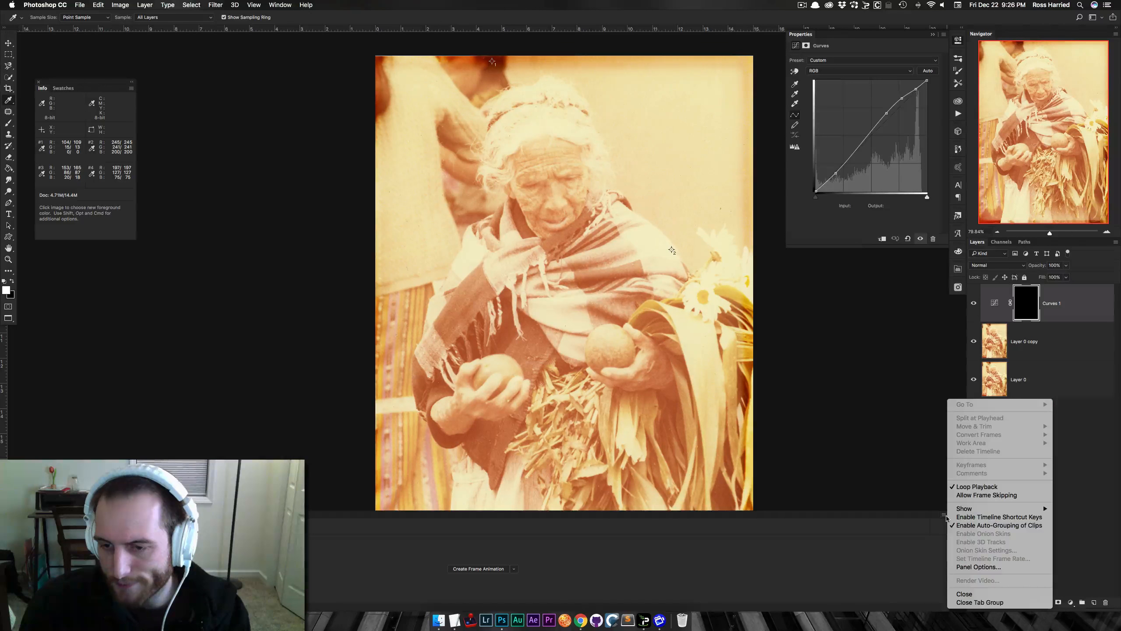
pyautogui.click(971, 593)
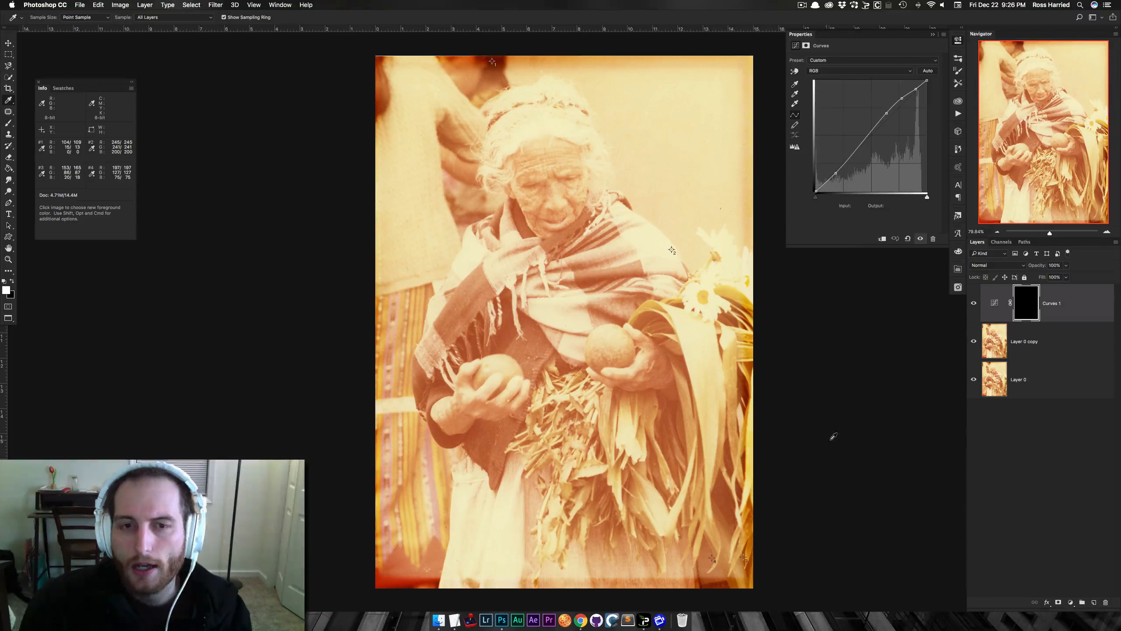
# Add a second Curves adjustment above Curves 1 and set its white point from colour sampler #2 on the shawl
pyautogui.click(1070, 603)
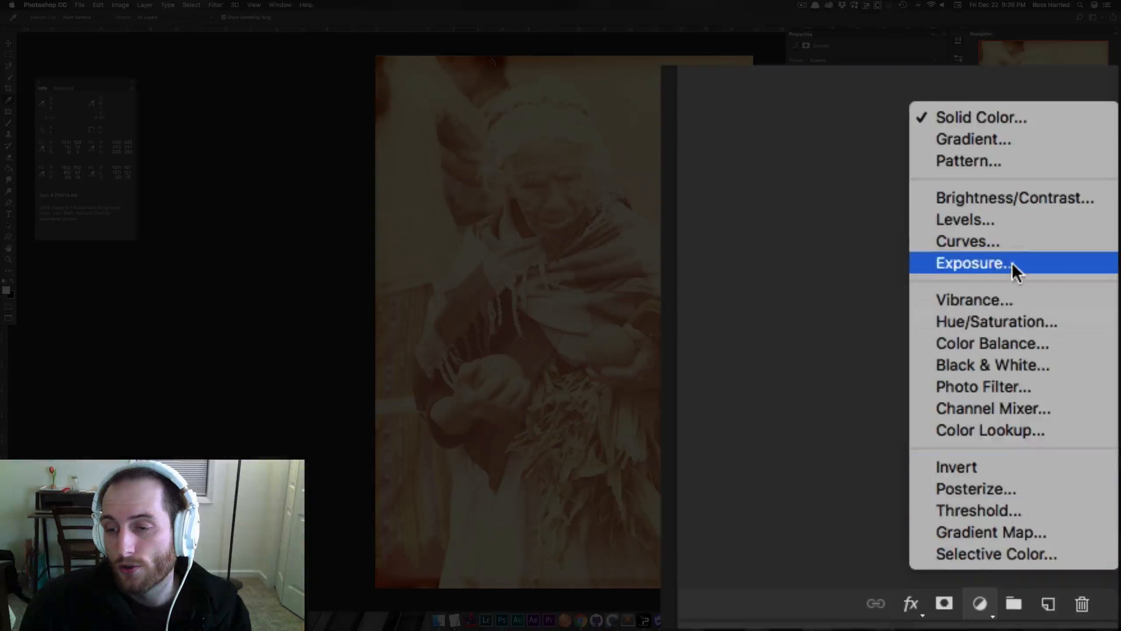
pyautogui.click(1066, 477)
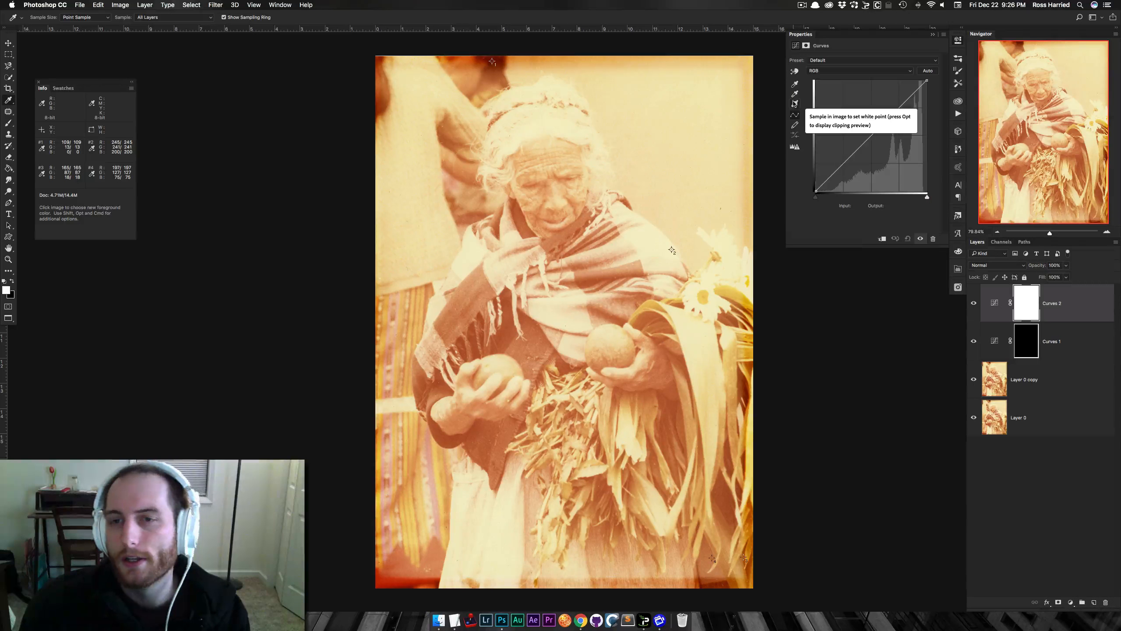
pyautogui.click(794, 104)
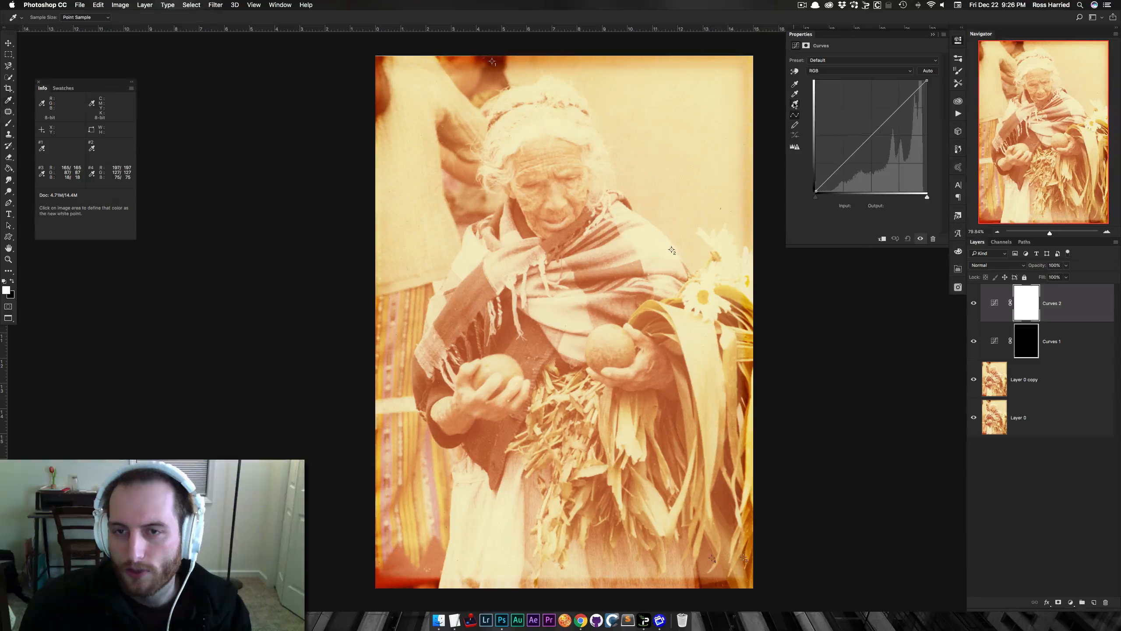
pyautogui.click(673, 248)
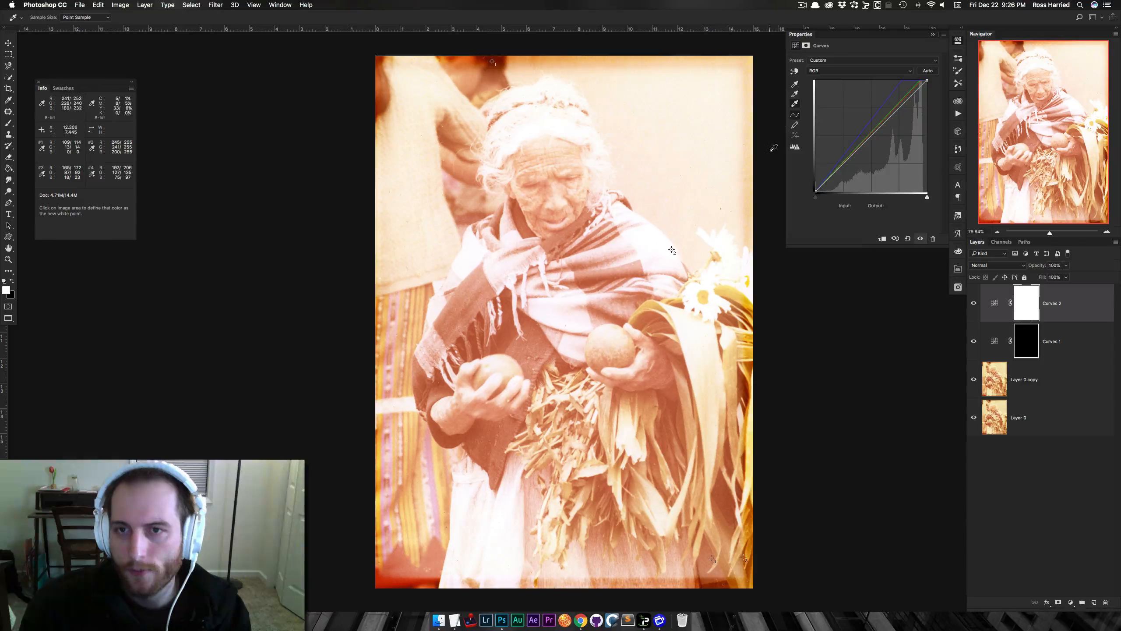
# Set the Curves 2 black point from sampler #1 and its grey point from sampler #4, and compare the photo with and without the correction
pyautogui.click(795, 85)
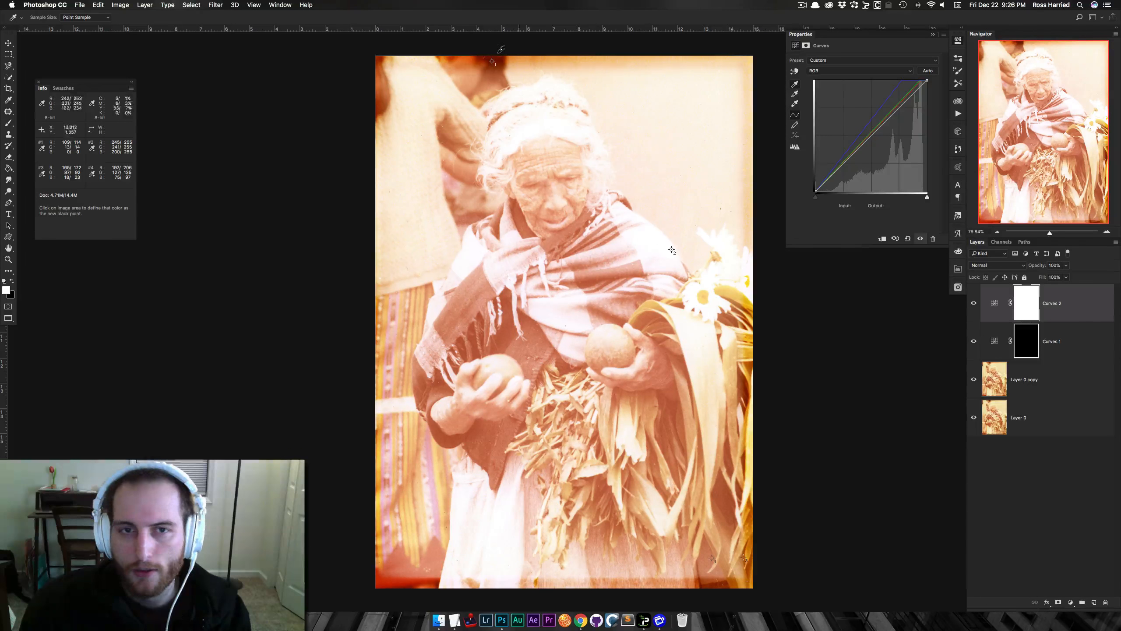
pyautogui.click(492, 61)
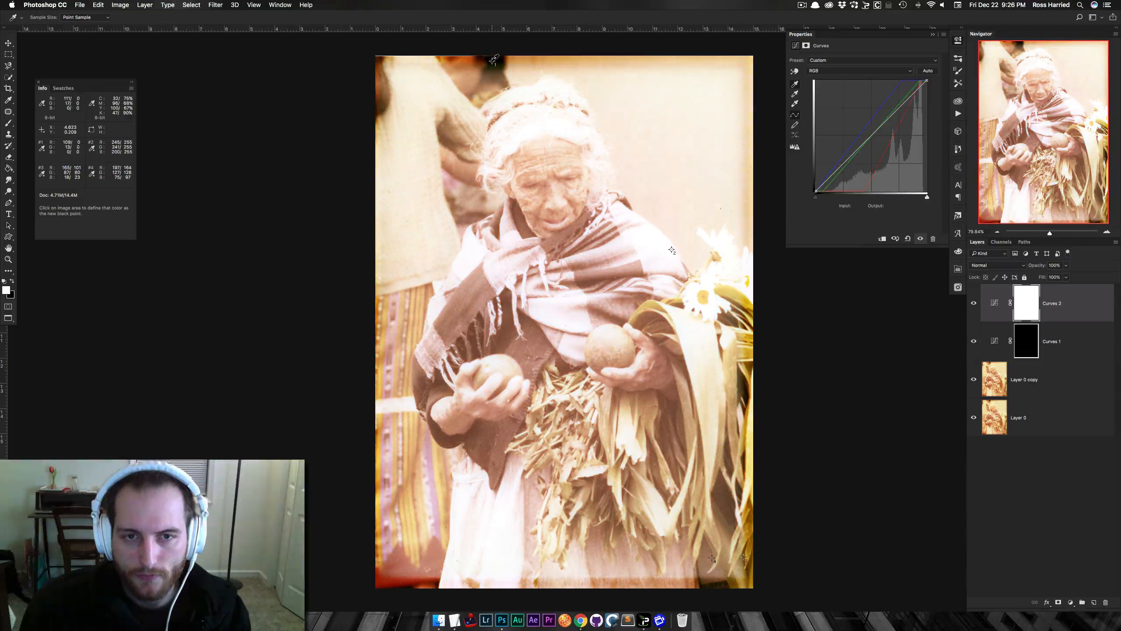
pyautogui.click(797, 97)
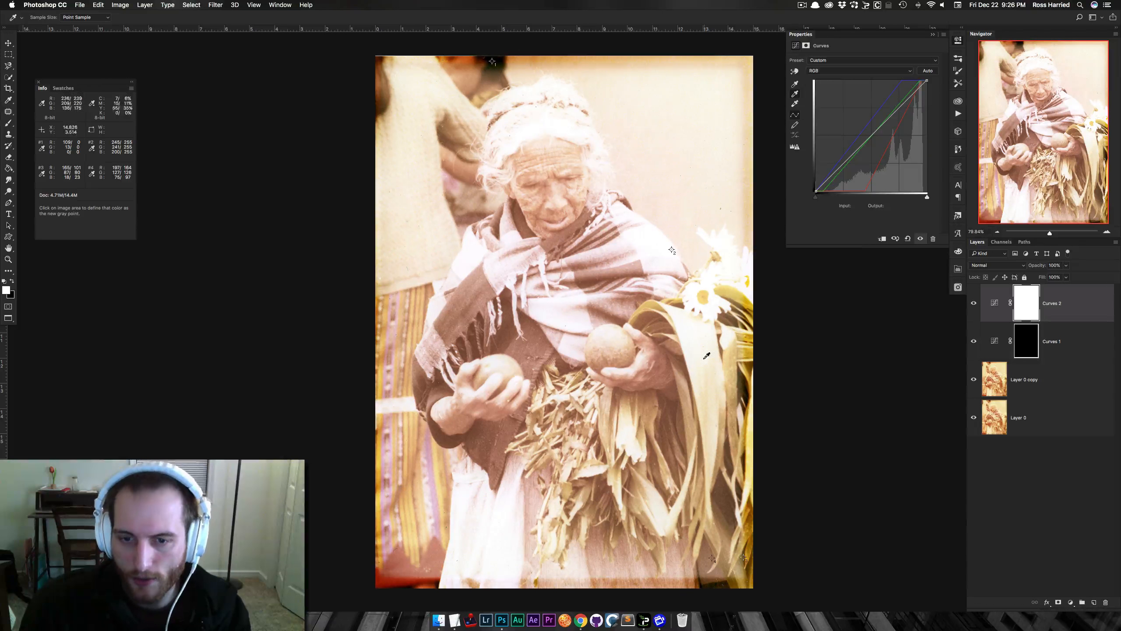
pyautogui.click(712, 558)
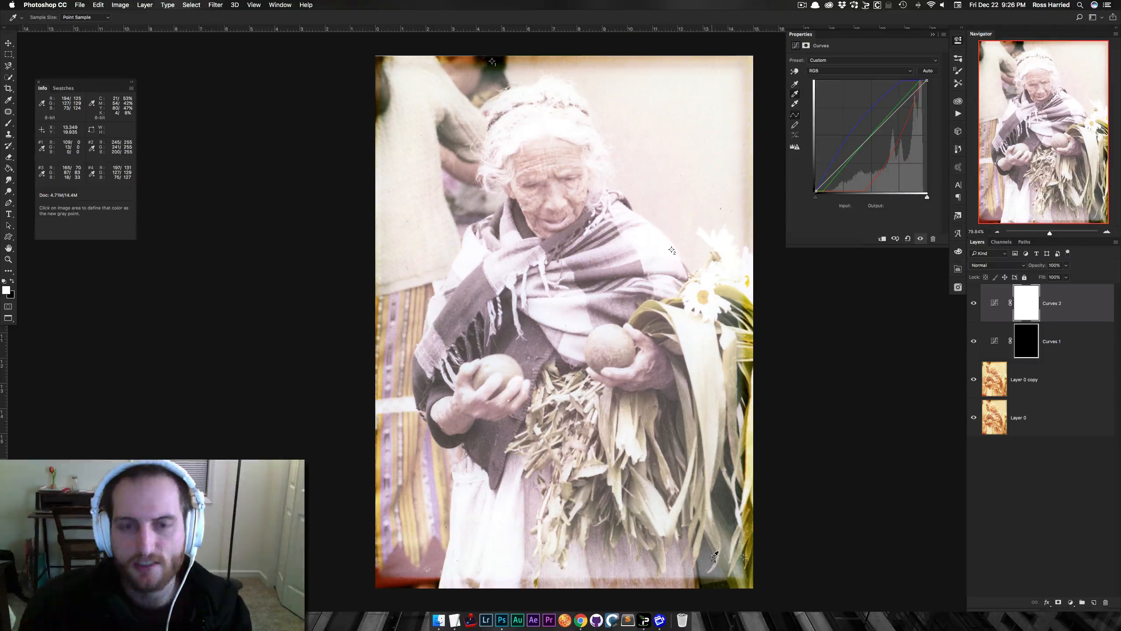
pyautogui.click(974, 304)
pyautogui.click(974, 304)
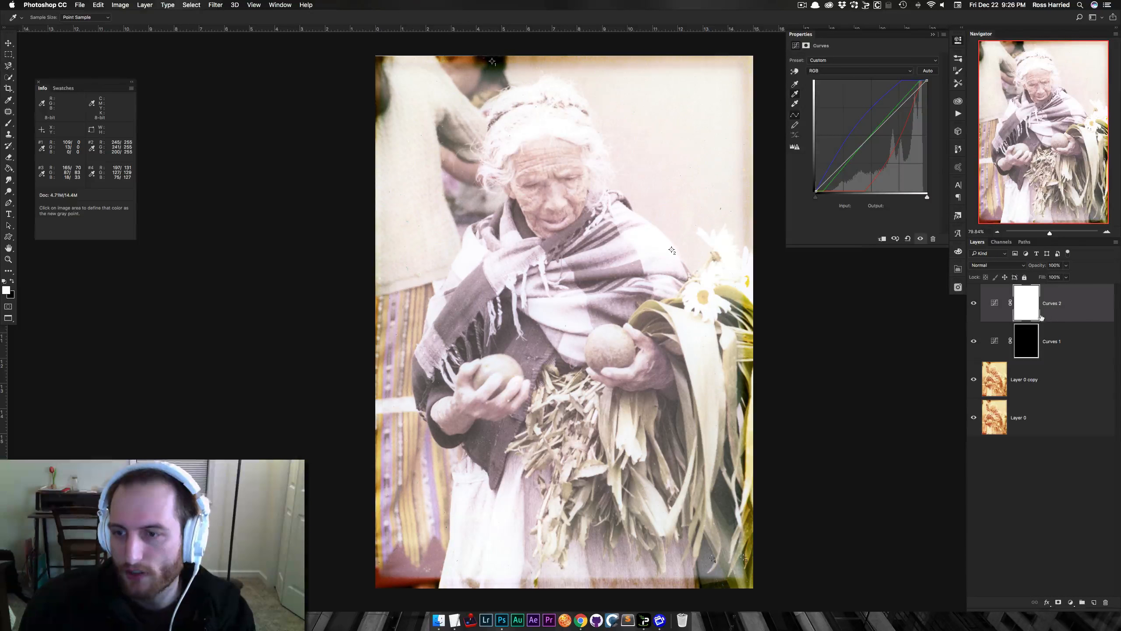
# Add a third Curves adjustment above Curves 2 and auto-correct it with Find Dark & Light Colors and Snap Neutral Midtones enabled
pyautogui.click(1071, 602)
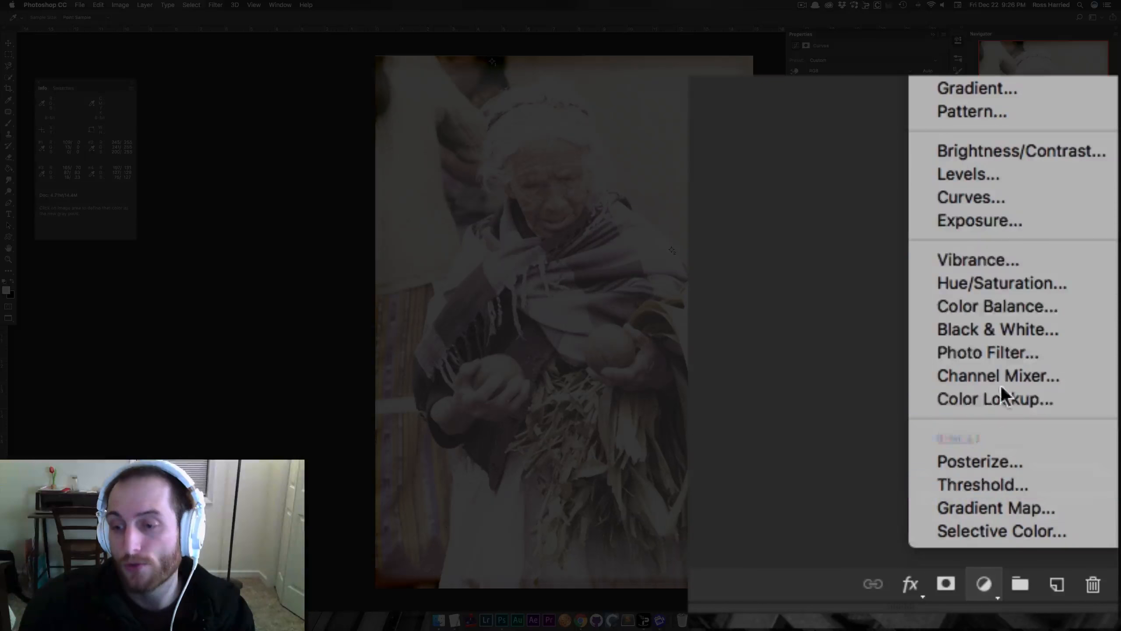
pyautogui.click(1006, 196)
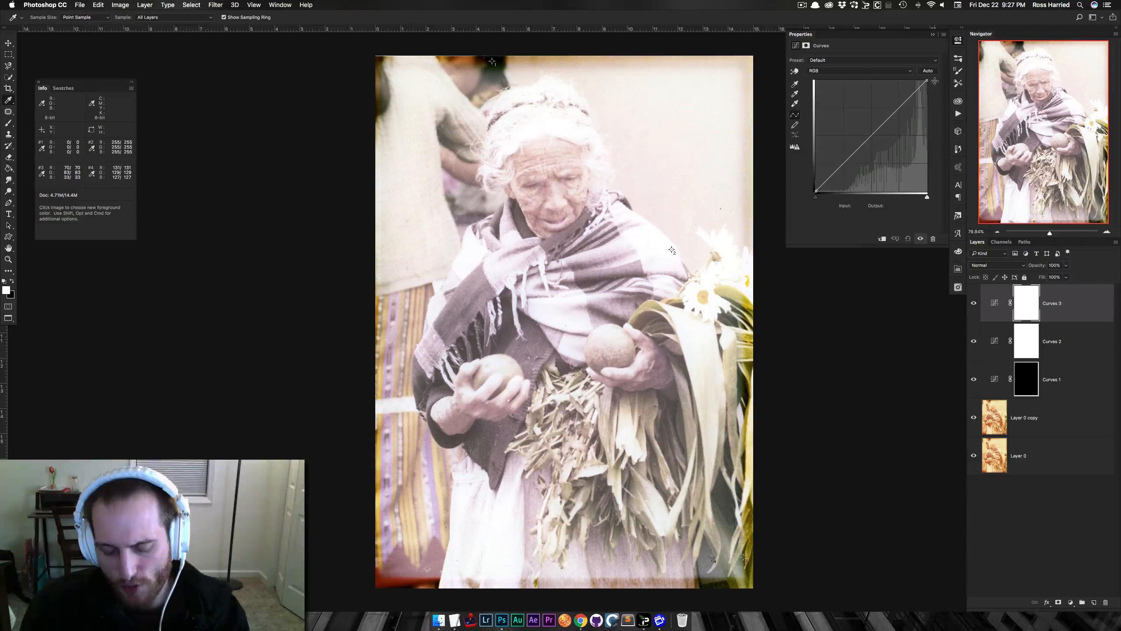
pyautogui.press('alt')
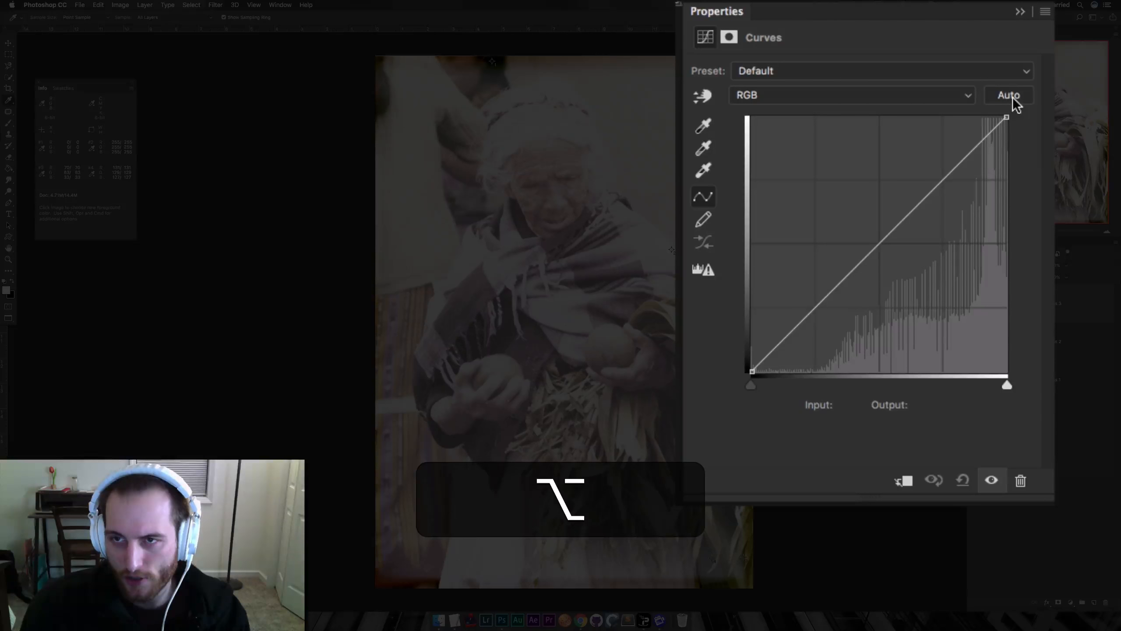
pyautogui.keyDown('alt'); pyautogui.click(1013, 96); pyautogui.keyUp('alt')
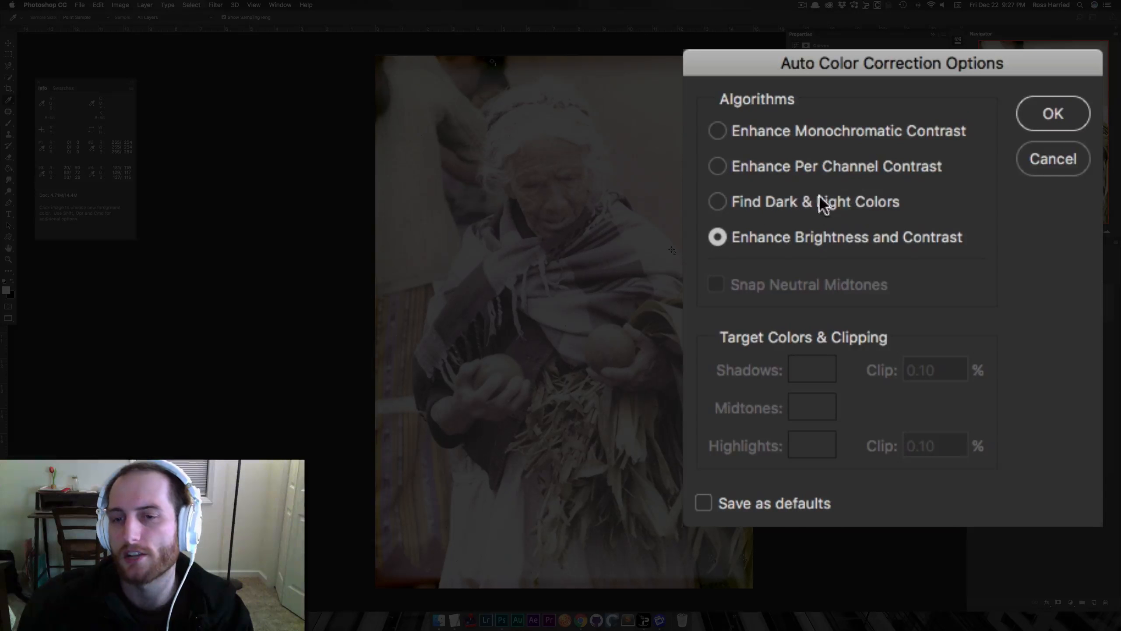
pyautogui.click(713, 202)
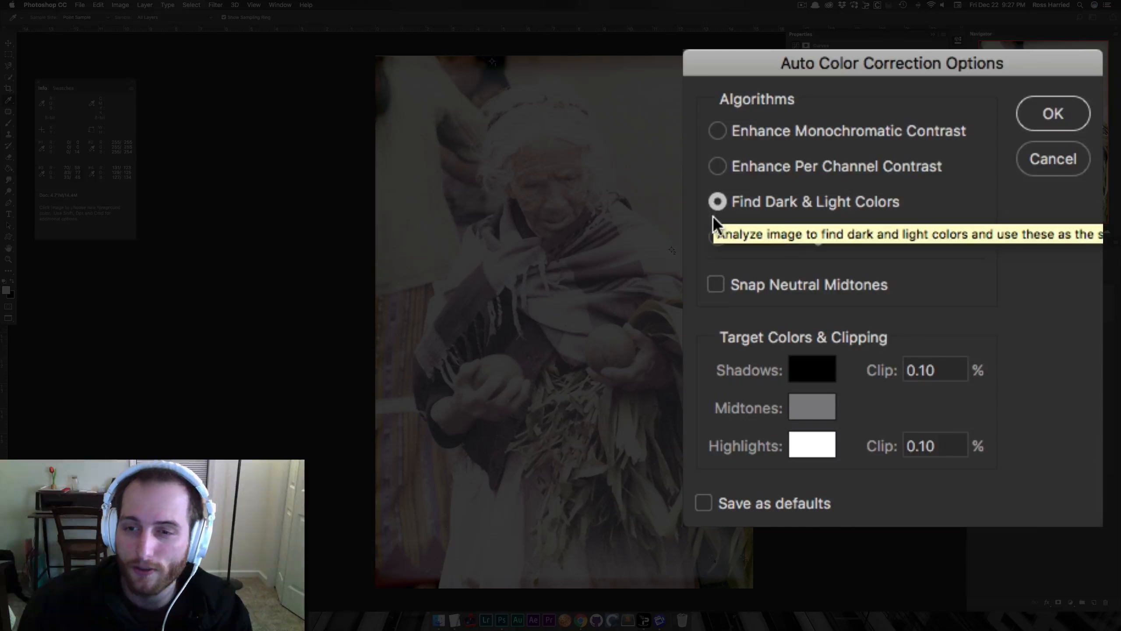
pyautogui.click(716, 285)
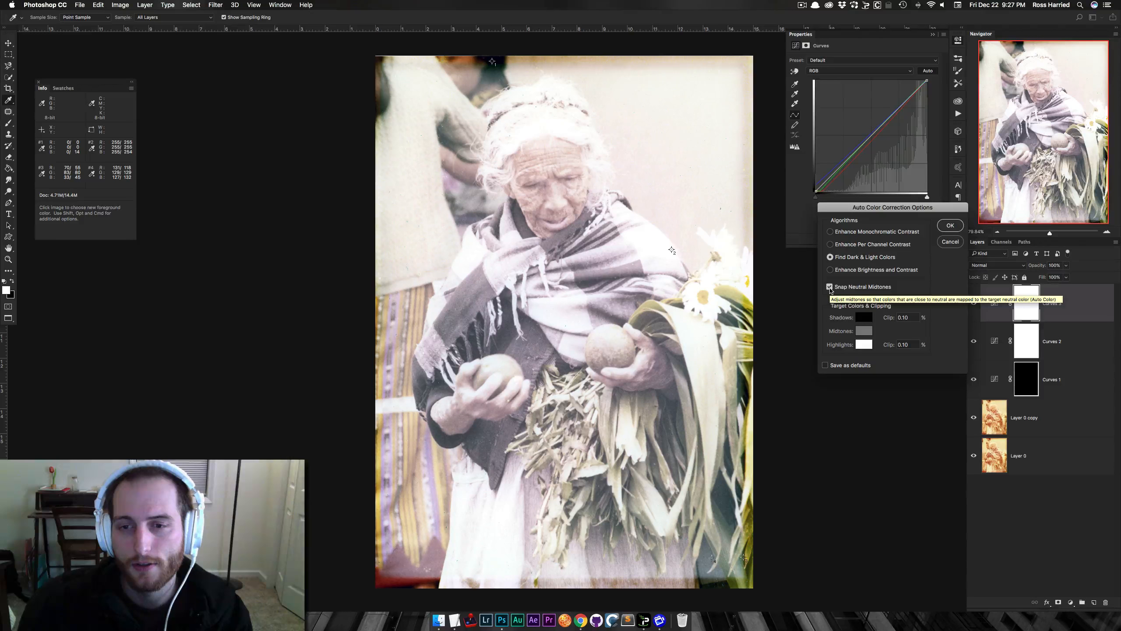
pyautogui.click(829, 287)
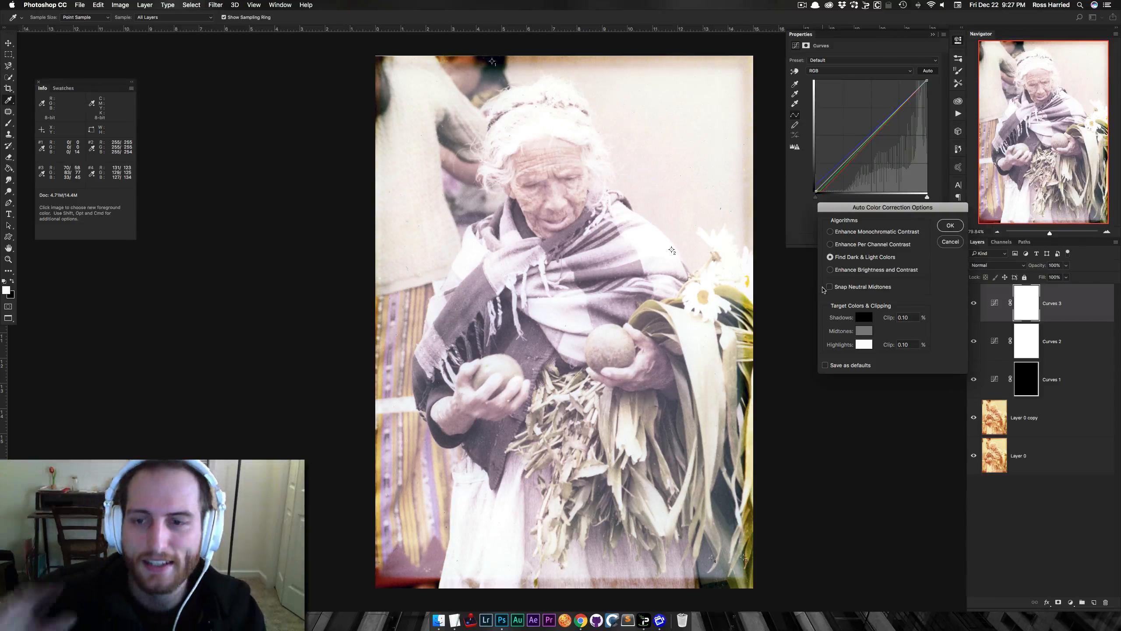
pyautogui.click(829, 287)
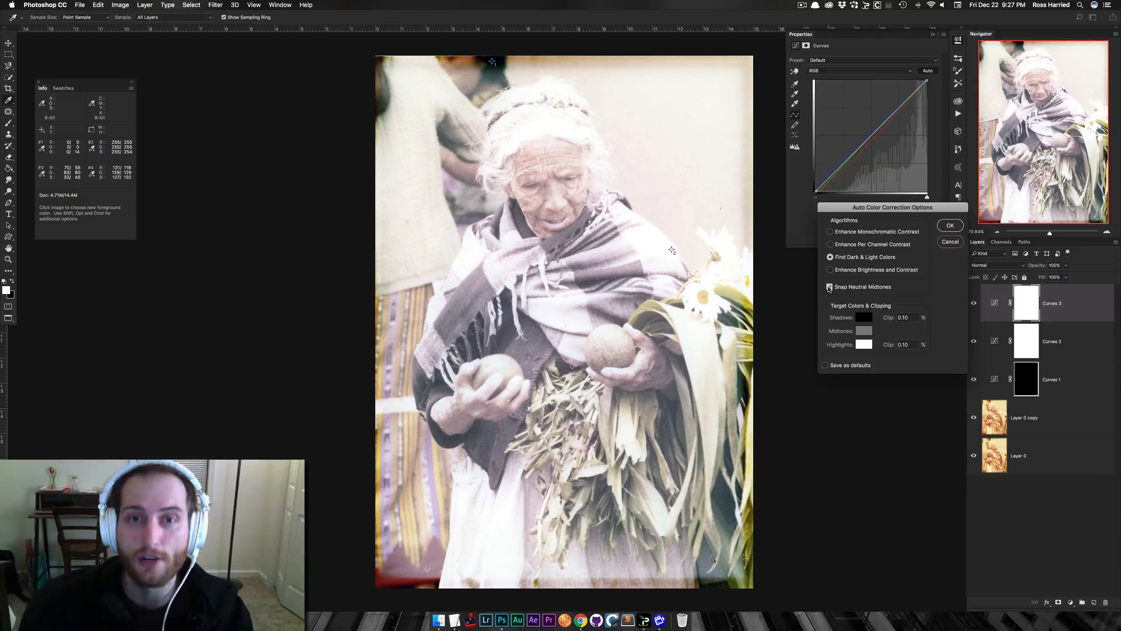
pyautogui.click(951, 226)
# Examine the colour-corrected photo as a whole and at 100% around the shawl and hands
pyautogui.scroll(-1, 775, 383)
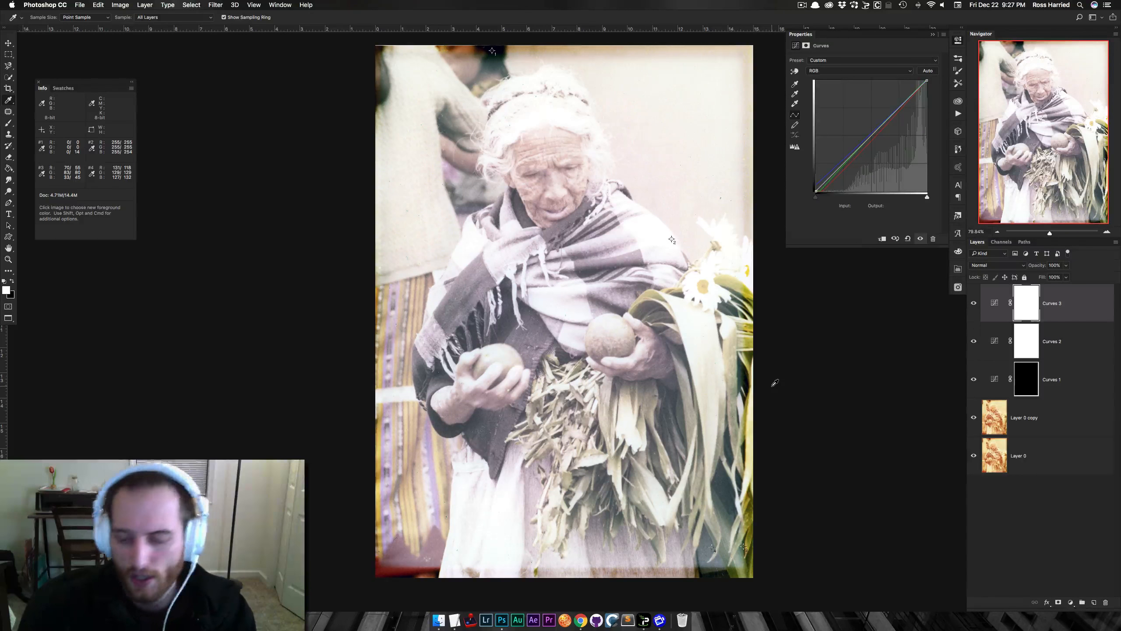
pyautogui.press('super')
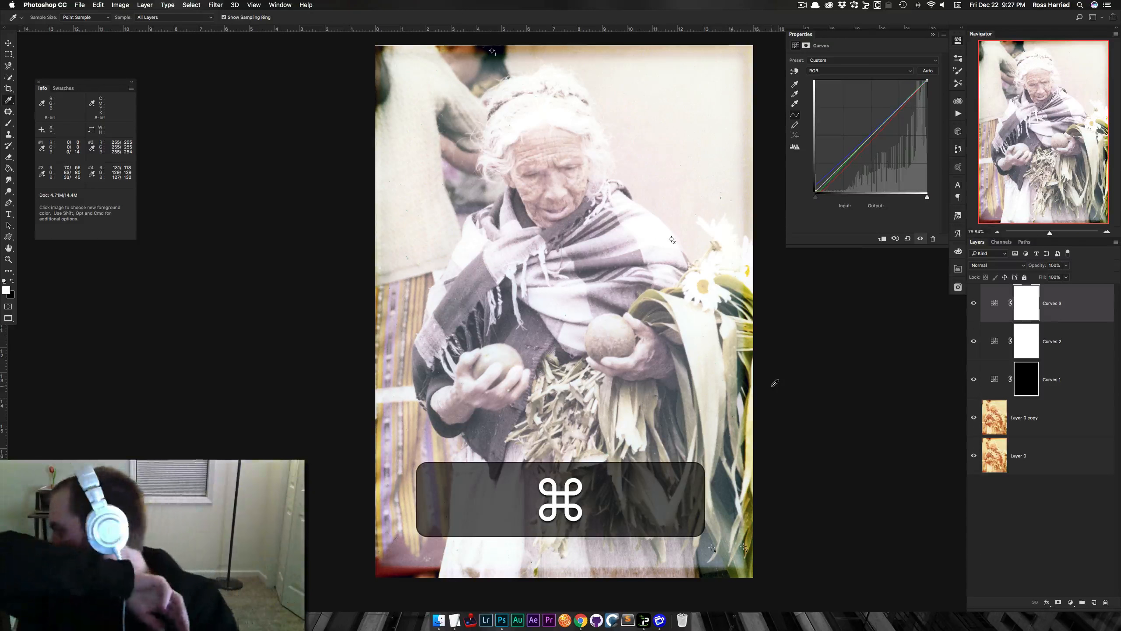
pyautogui.press('super+minus')
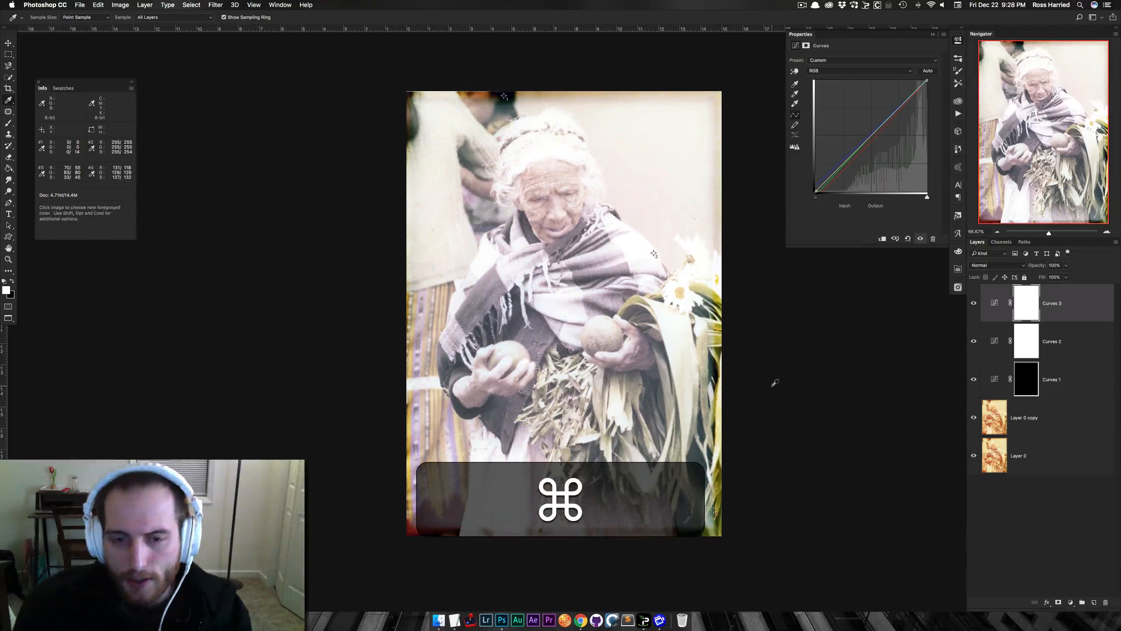
pyautogui.press('super+minus')
pyautogui.press('super+equal')
pyautogui.press('super+equal')
pyautogui.press('super+space')
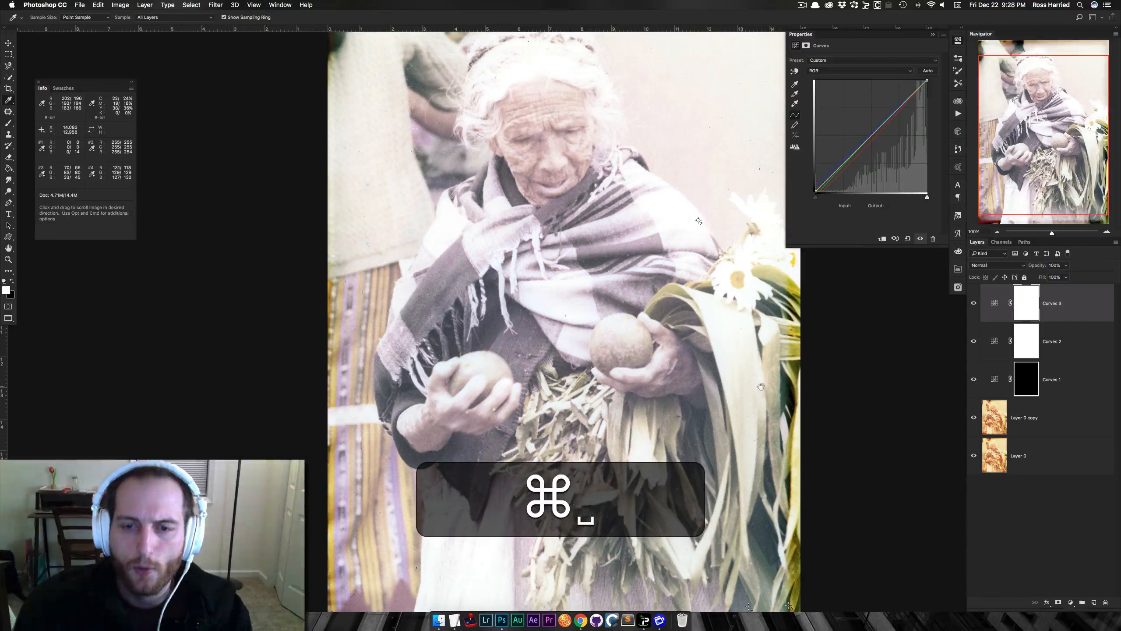
pyautogui.moveTo(699, 344); pyautogui.dragTo(697, 334)
pyautogui.press('space')
pyautogui.moveTo(608, 329); pyautogui.dragTo(627, 390)
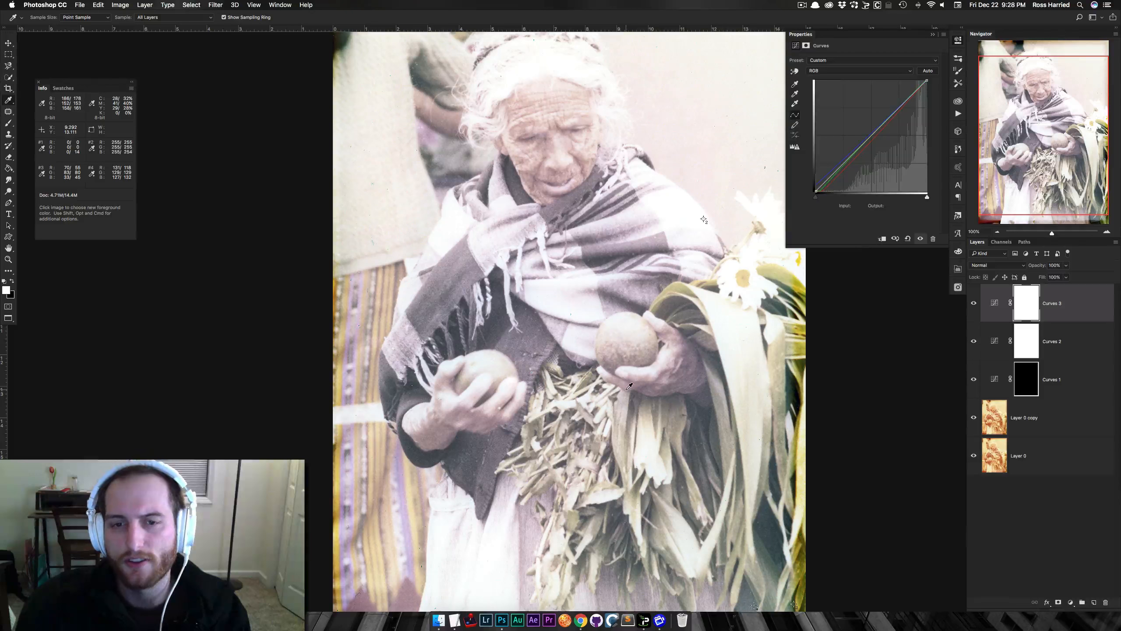
# Add a Brightness/Contrast adjustment above Curves 3 with brightness -114 and contrast 69
pyautogui.click(1071, 602)
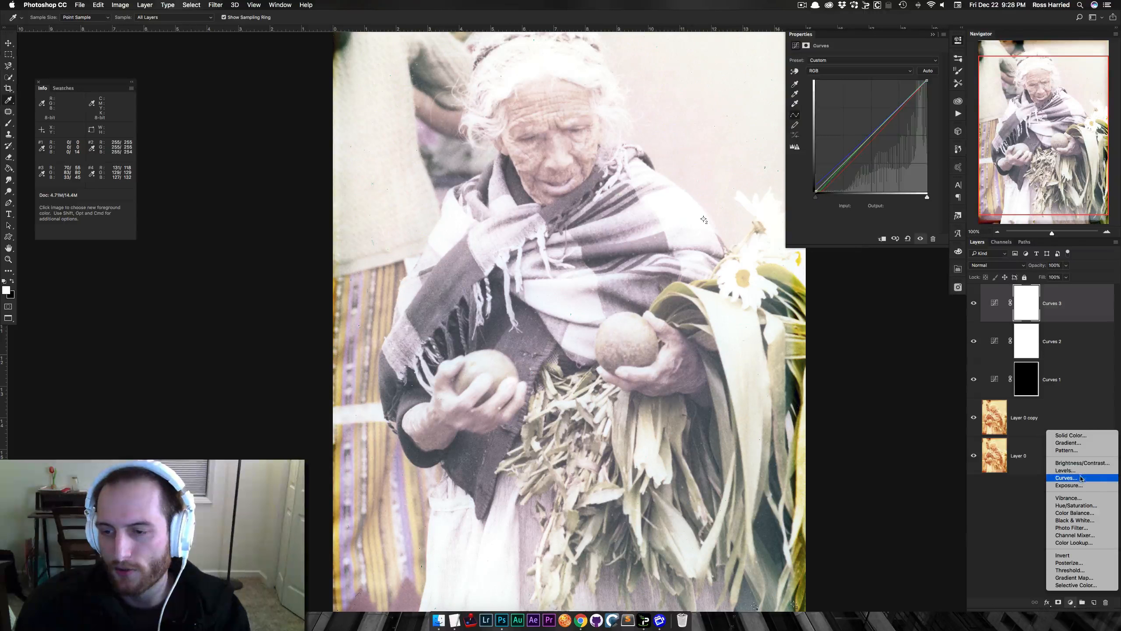
pyautogui.click(846, 140)
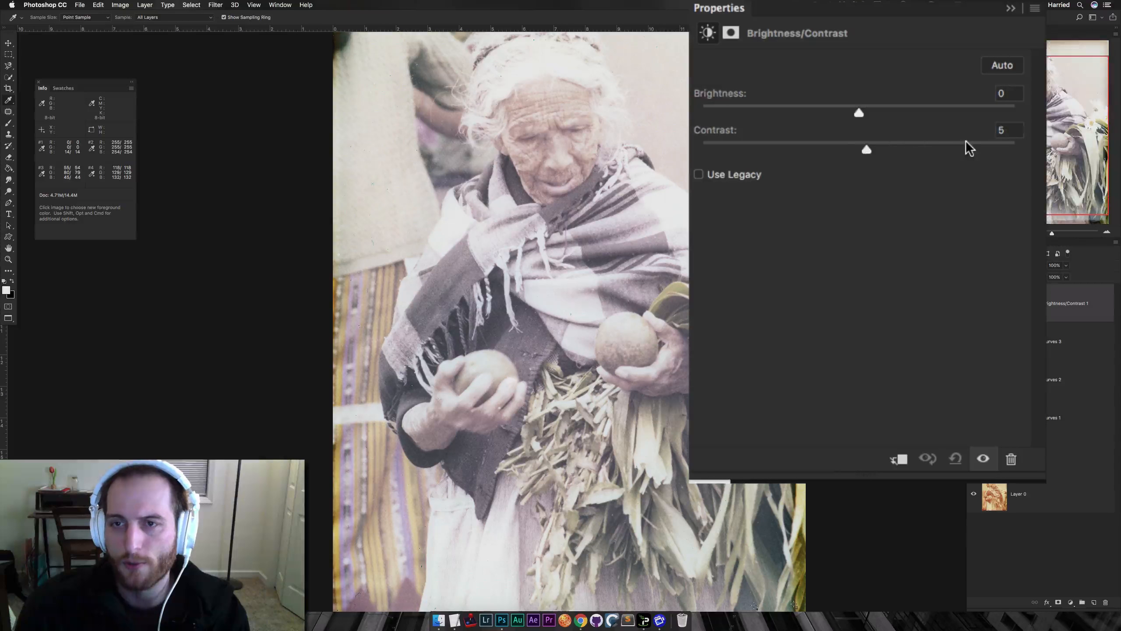
pyautogui.click(912, 94)
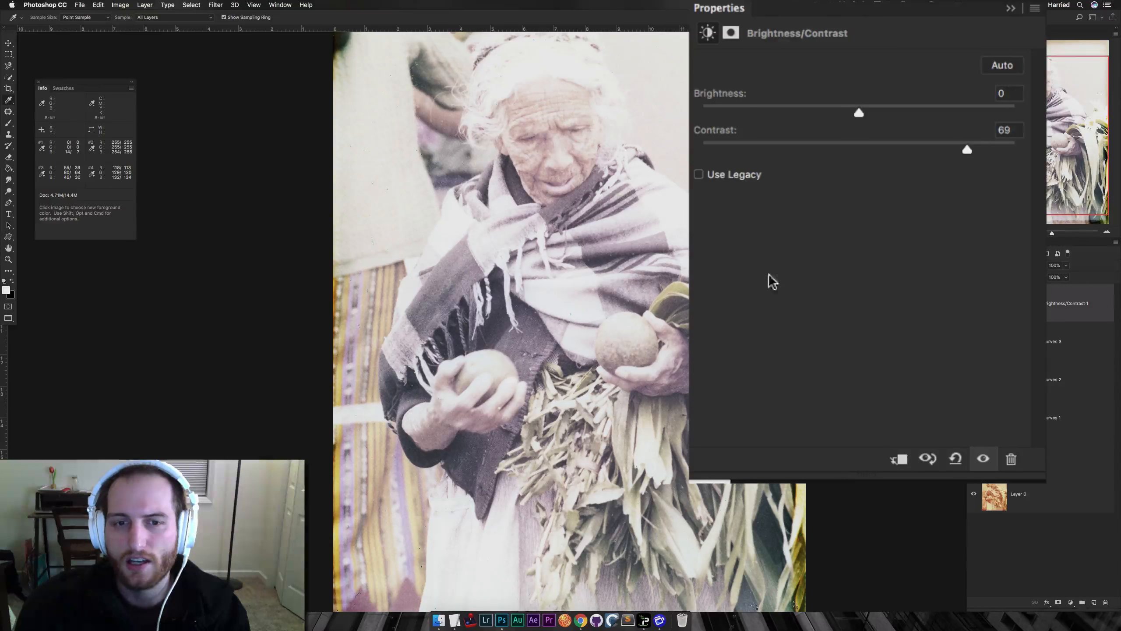
pyautogui.moveTo(858, 112); pyautogui.dragTo(742, 114)
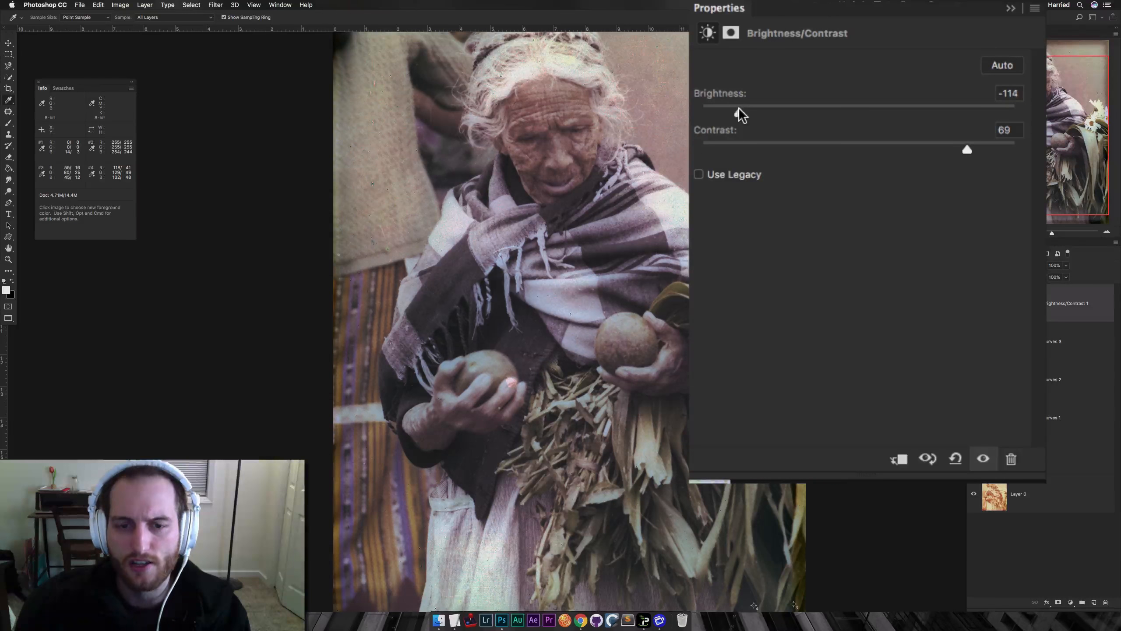
# Check the whole photo, then refine the Brightness/Contrast adjustment to brightness -106 and contrast 77
pyautogui.press('super+minus')
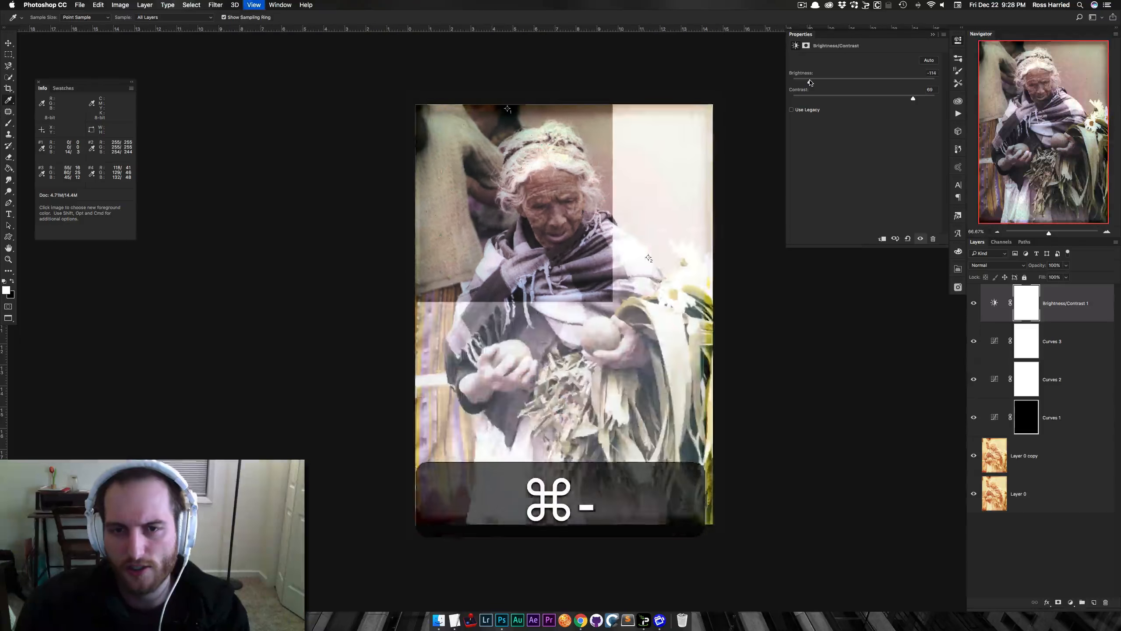
pyautogui.press('super+minus')
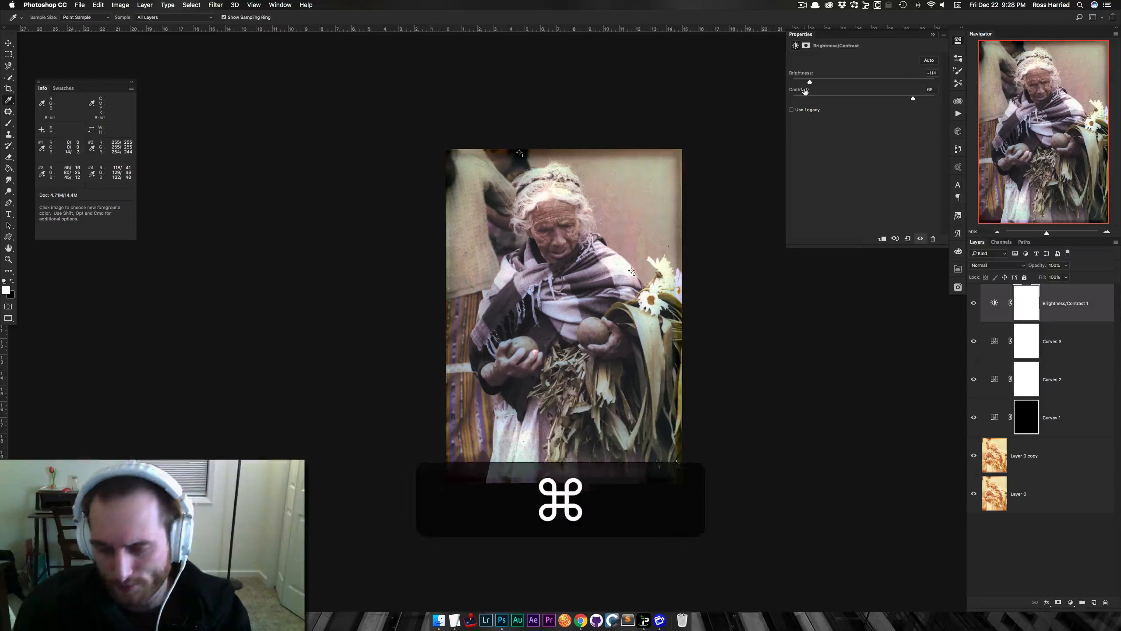
pyautogui.press('super+equal')
pyautogui.press('super+equal')
pyautogui.moveTo(679, 153); pyautogui.dragTo(636, 227)
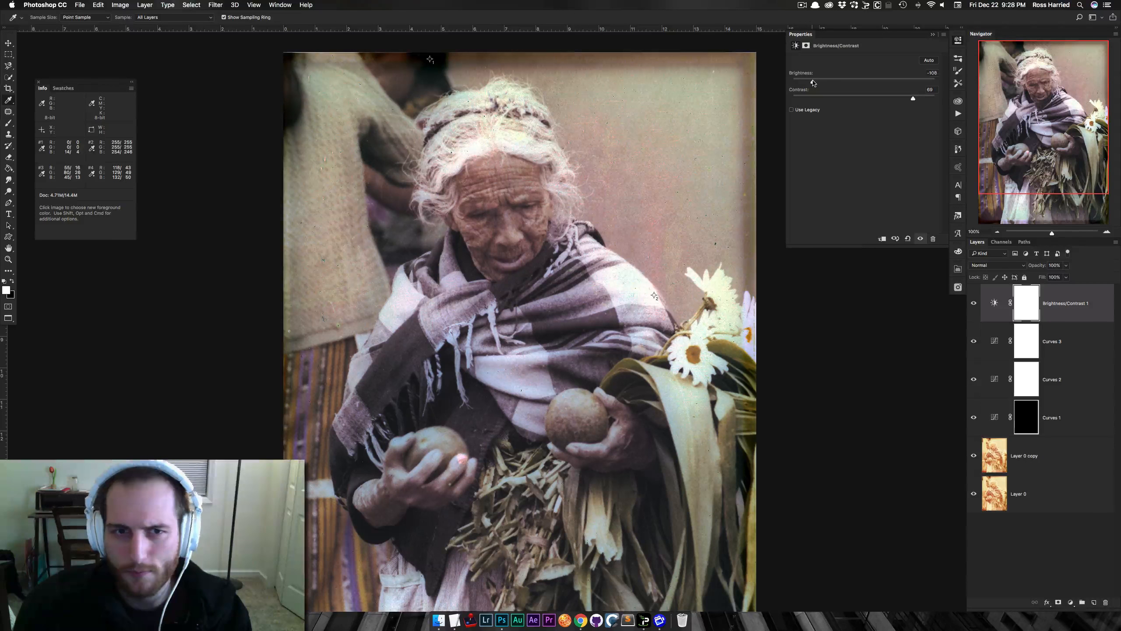
pyautogui.moveTo(814, 83); pyautogui.dragTo(816, 82)
pyautogui.moveTo(913, 98); pyautogui.dragTo(916, 99)
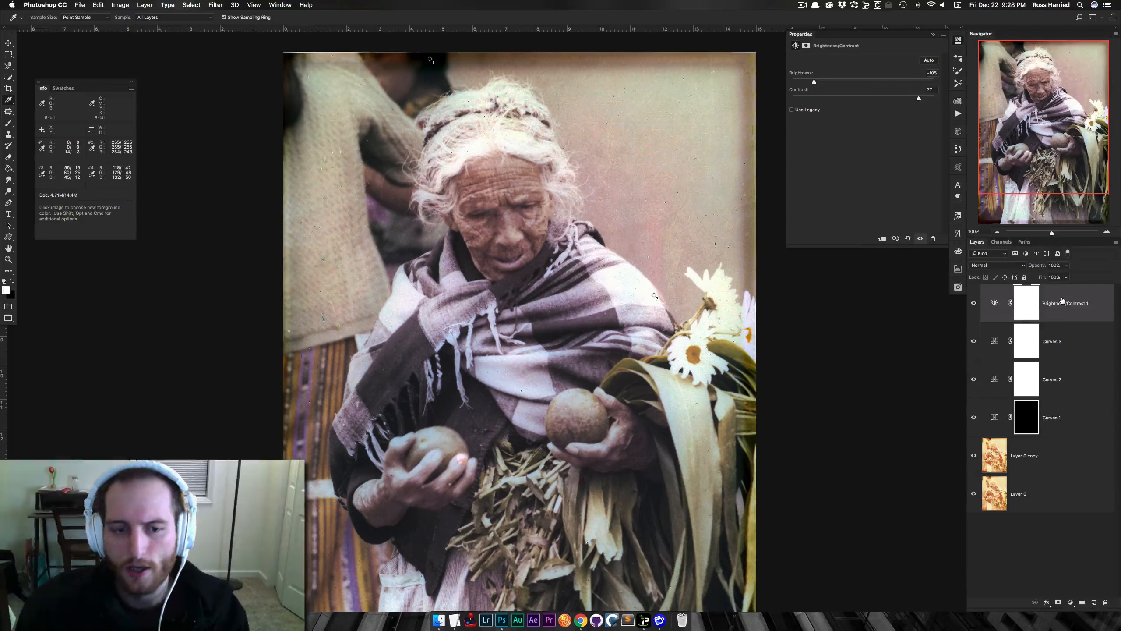
# Stamp all visible layers into a new top layer and compare the corrected photo with the original
pyautogui.press('alt+shift+super+e')
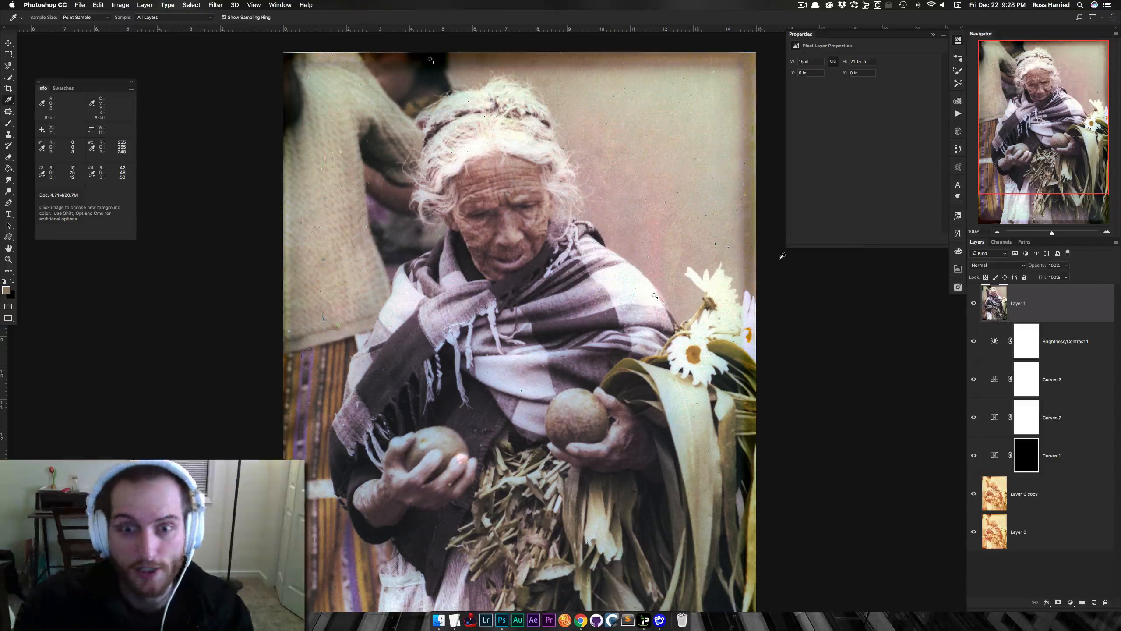
pyautogui.press('super+minus')
pyautogui.press('super+minus')
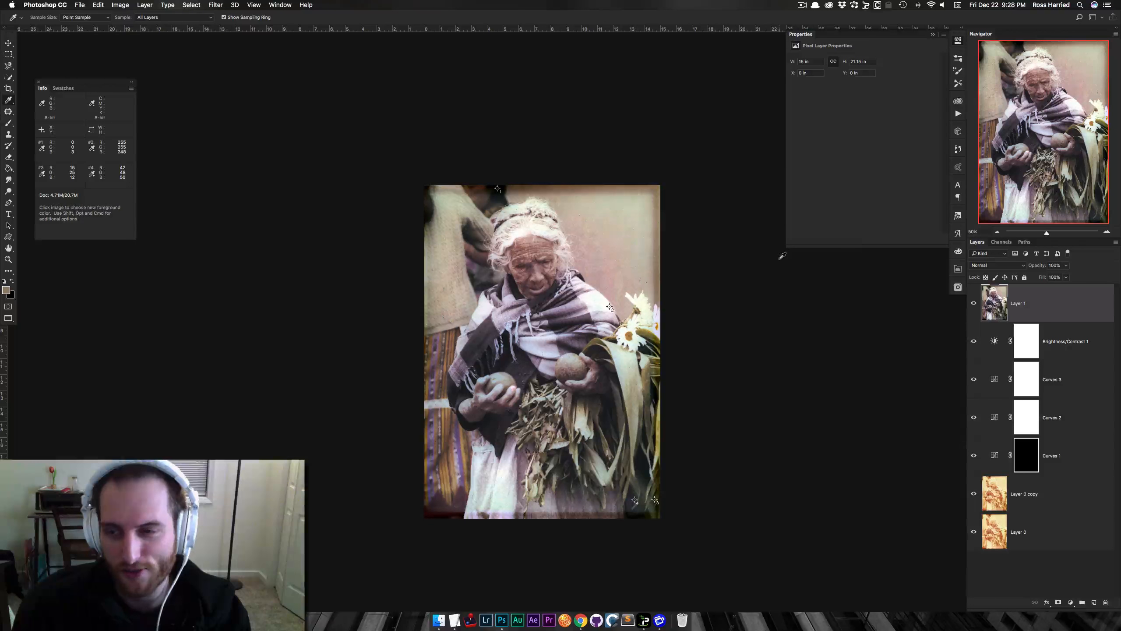
pyautogui.press('super+equal')
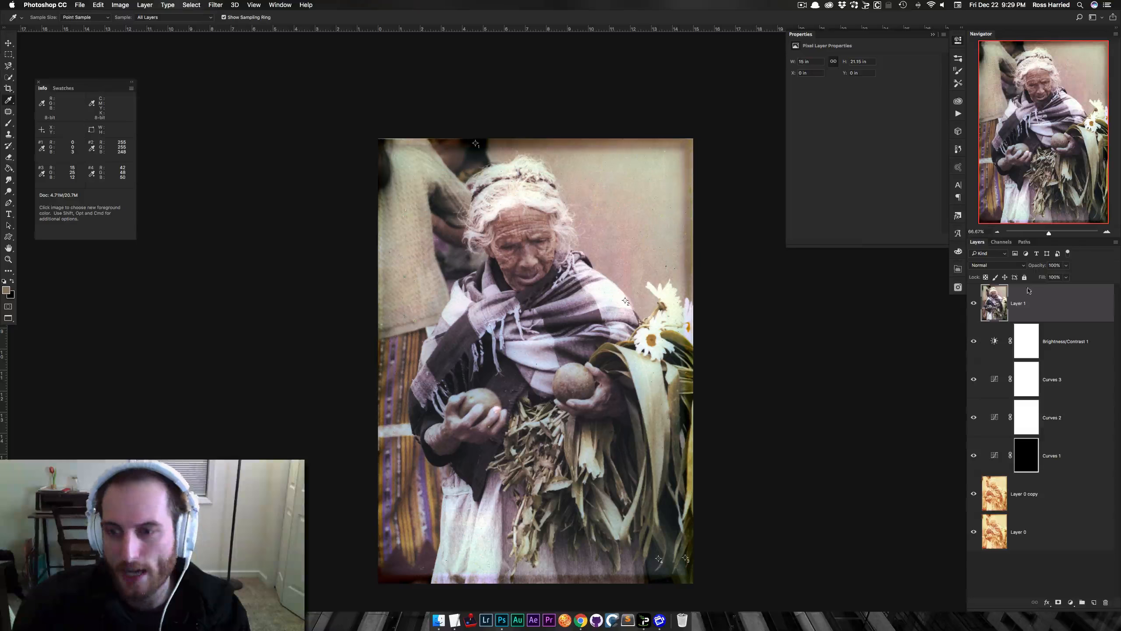
pyautogui.moveTo(974, 303); pyautogui.dragTo(971, 483)
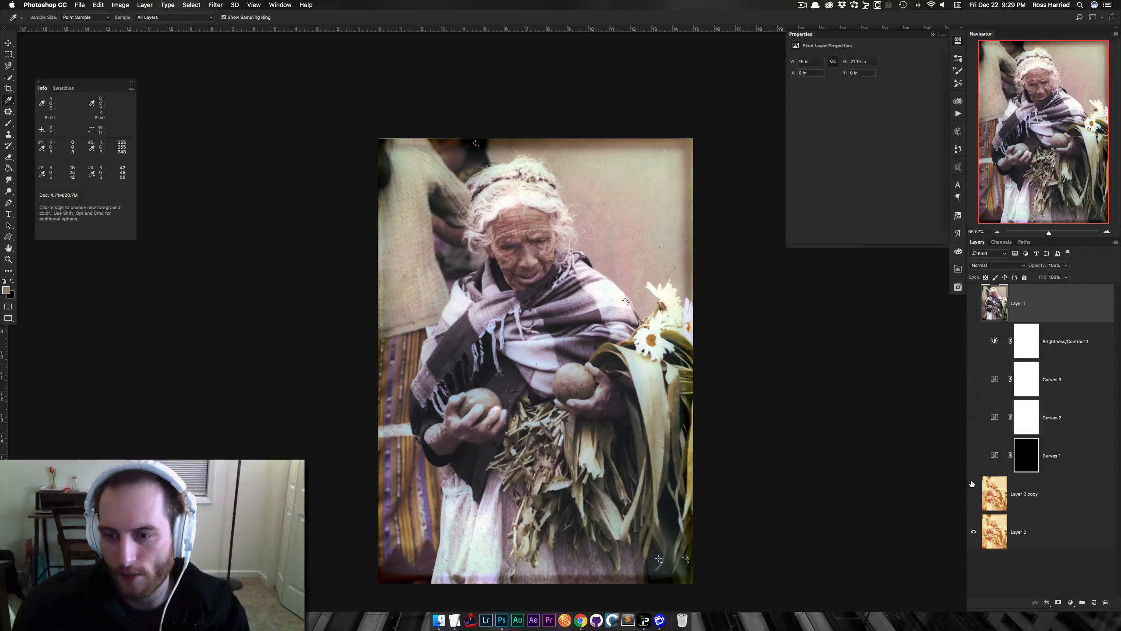
pyautogui.moveTo(973, 303); pyautogui.dragTo(973, 504)
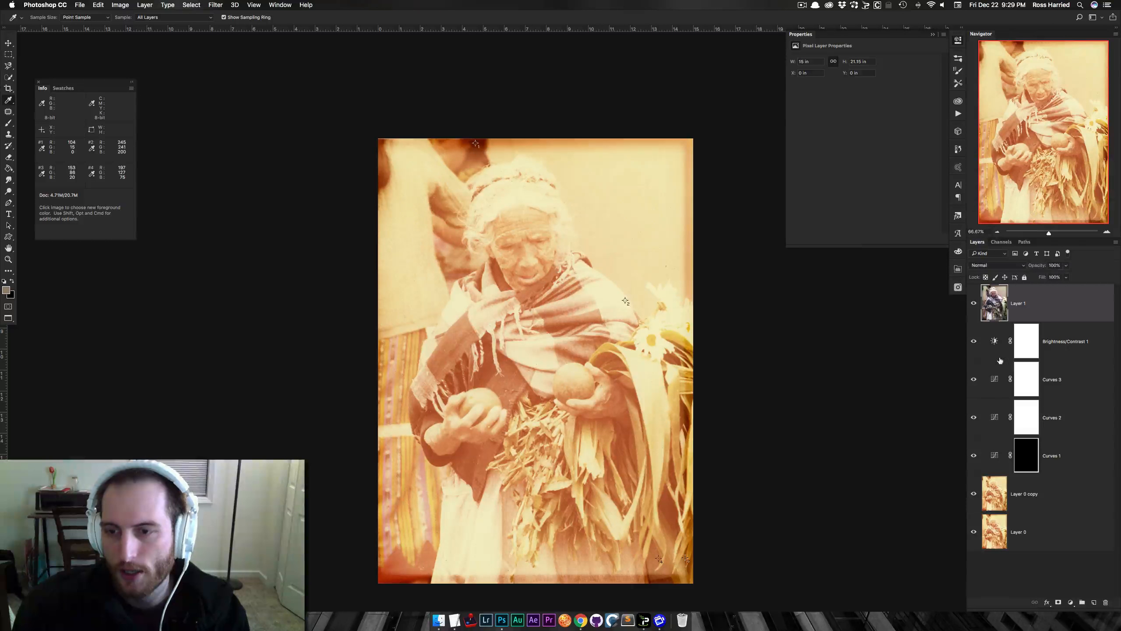
# Apply the merged RGB image to Layer 1 with Apply Image, using Multiply blending at 100% opacity
pyautogui.click(123, 5)
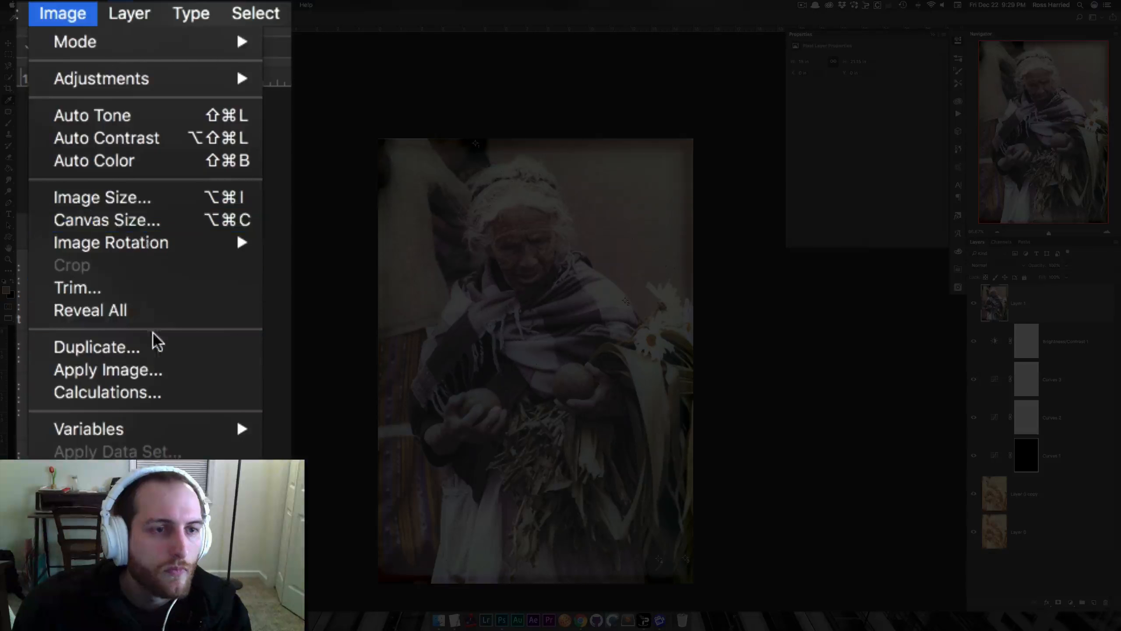
pyautogui.click(155, 371)
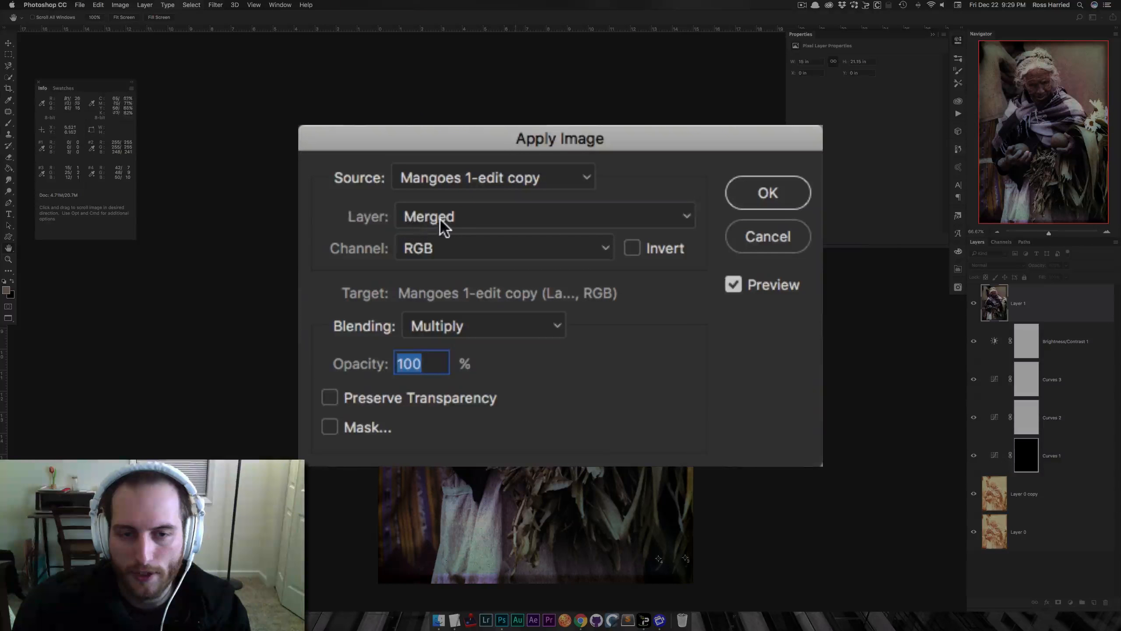
pyautogui.click(440, 217)
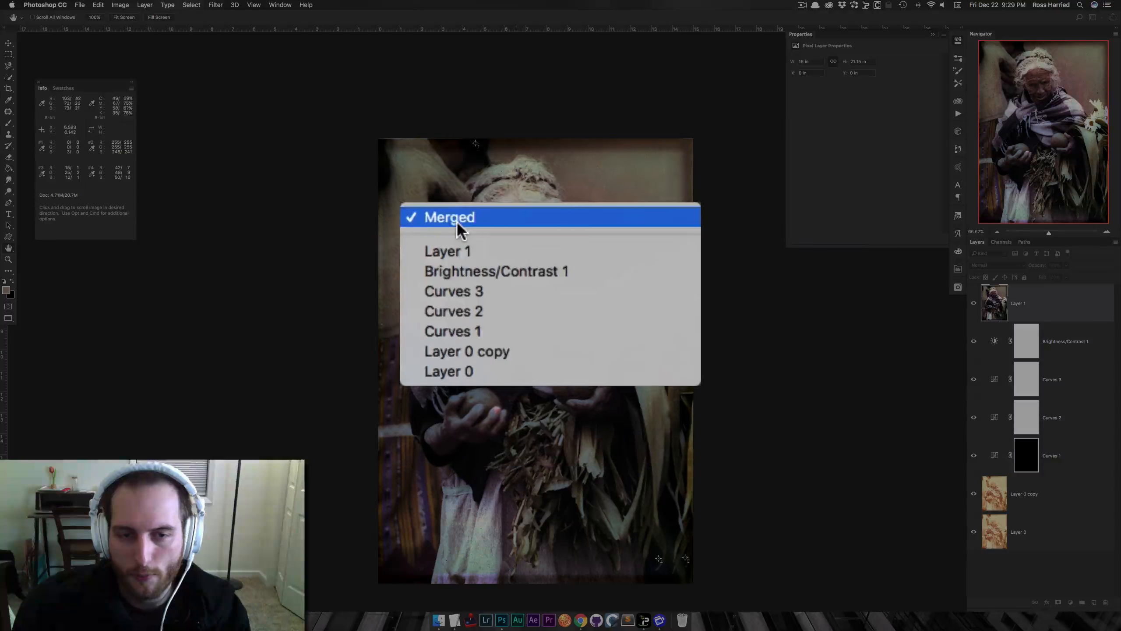
pyautogui.click(440, 218)
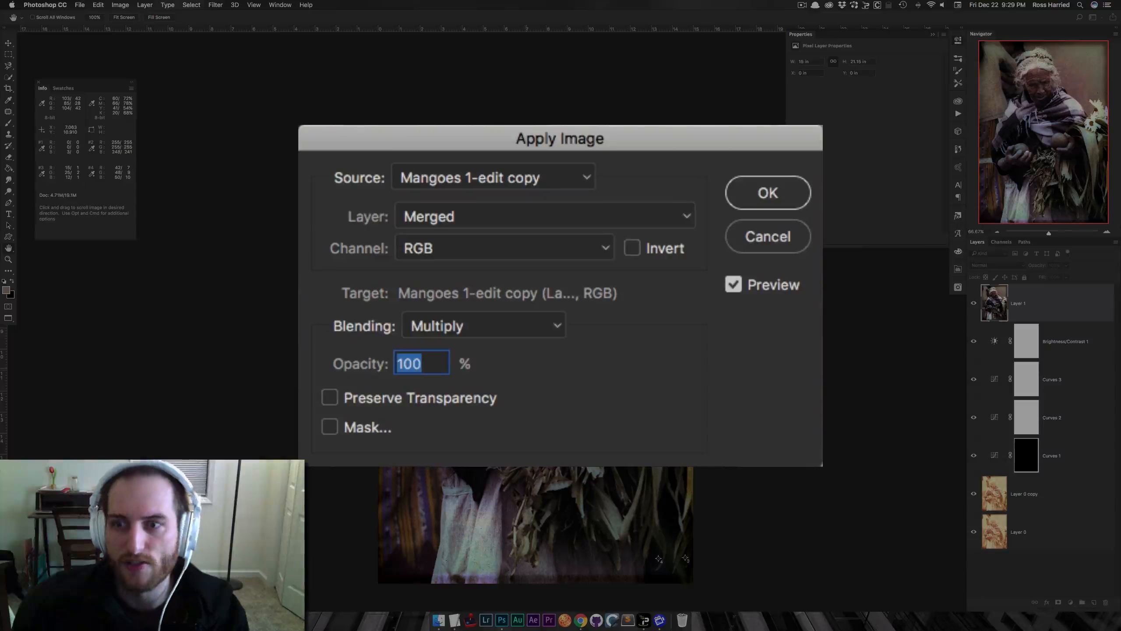
pyautogui.click(483, 325)
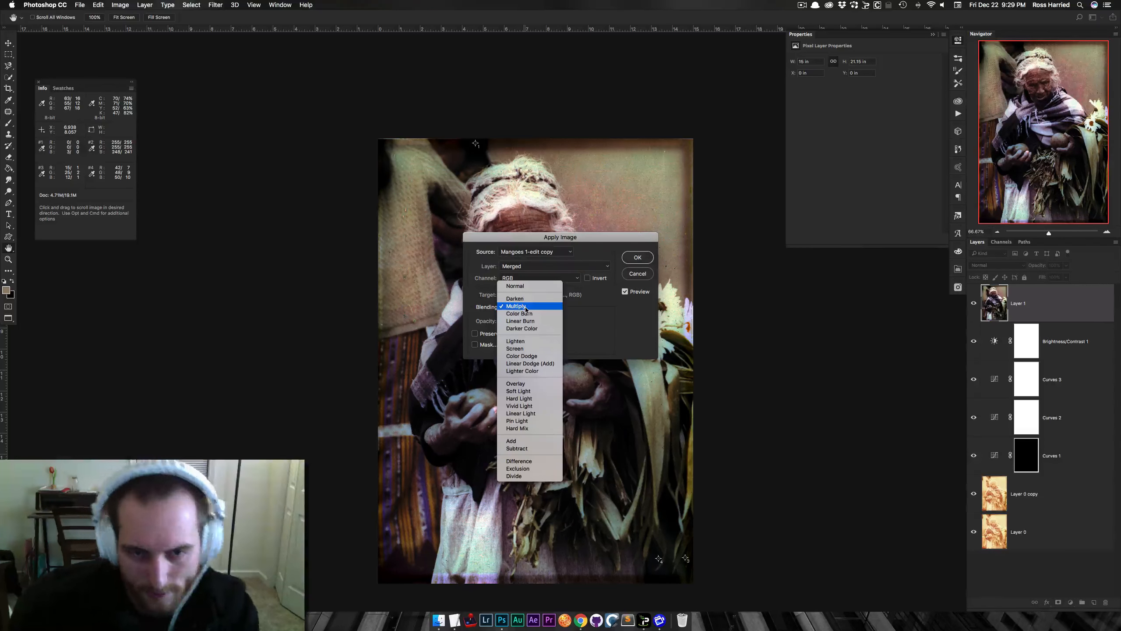
pyautogui.click(546, 306)
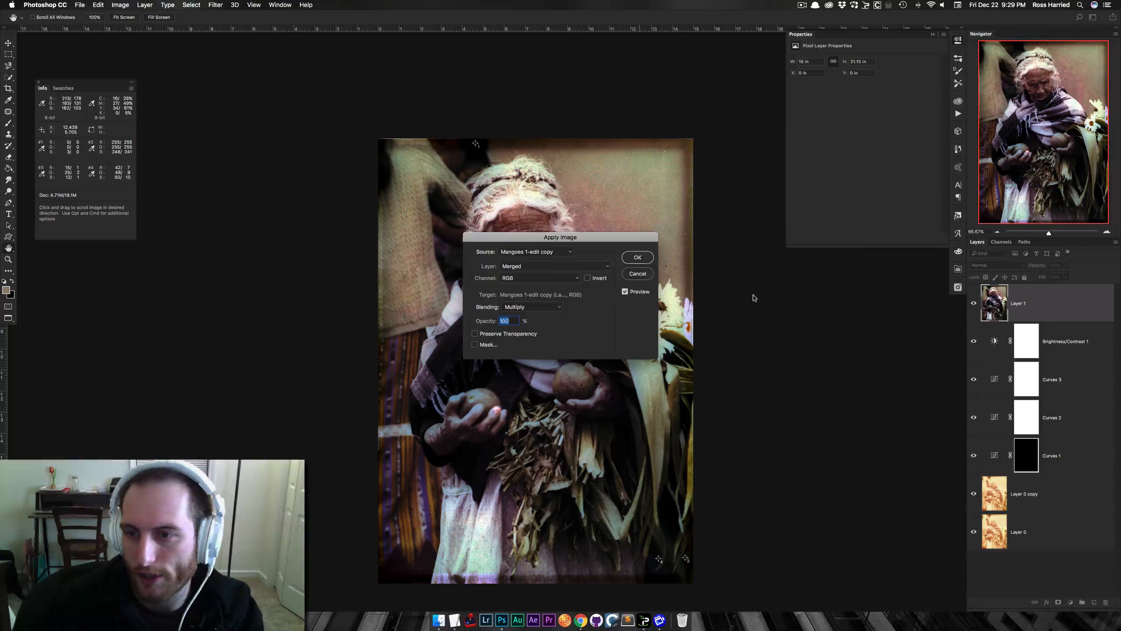
pyautogui.press('Return')
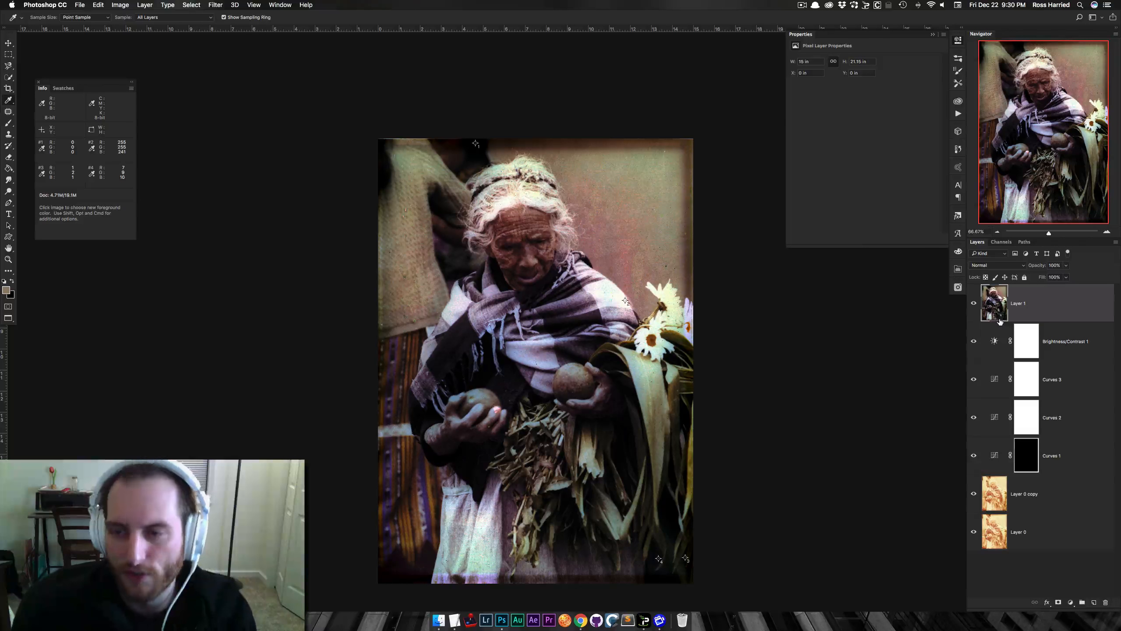
# Duplicate Layer 1 and set the copy's blend mode to Multiply
pyautogui.press('super+j')
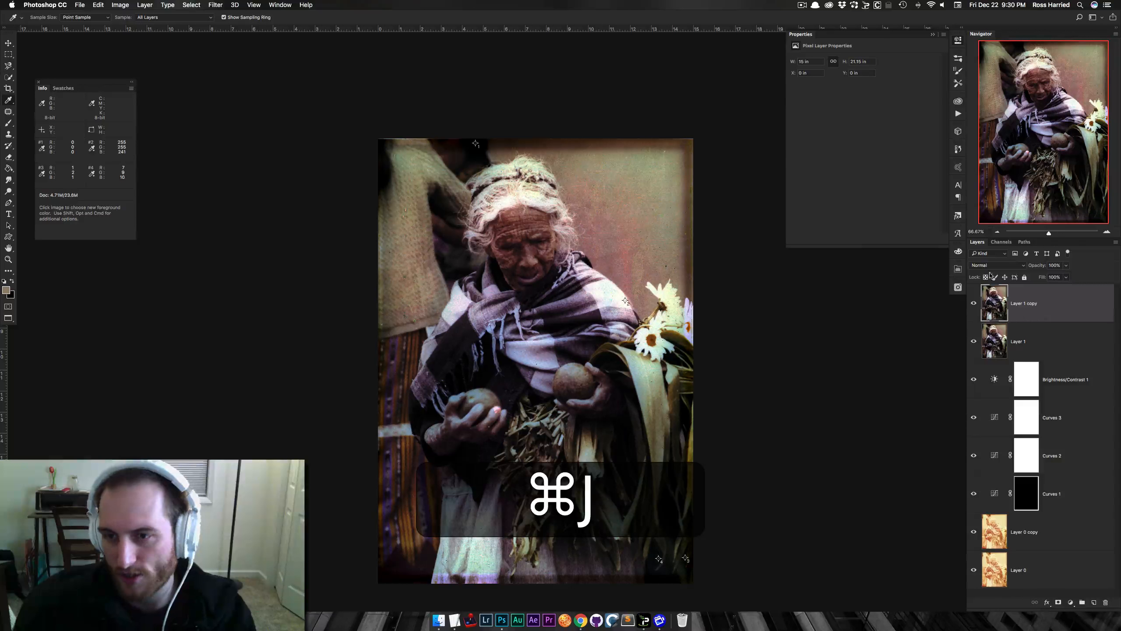
pyautogui.click(992, 266)
pyautogui.click(991, 292)
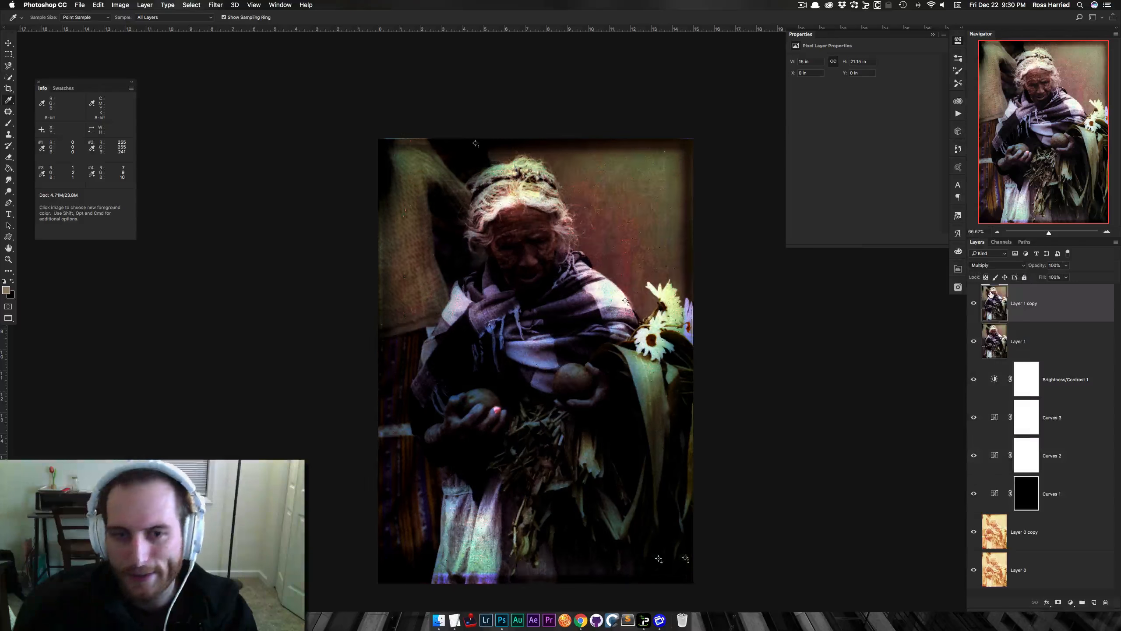
# Remove the Multiply duplicate of Layer 1 and undo the Apply Image blend on Layer 1
pyautogui.press('BackSpace')
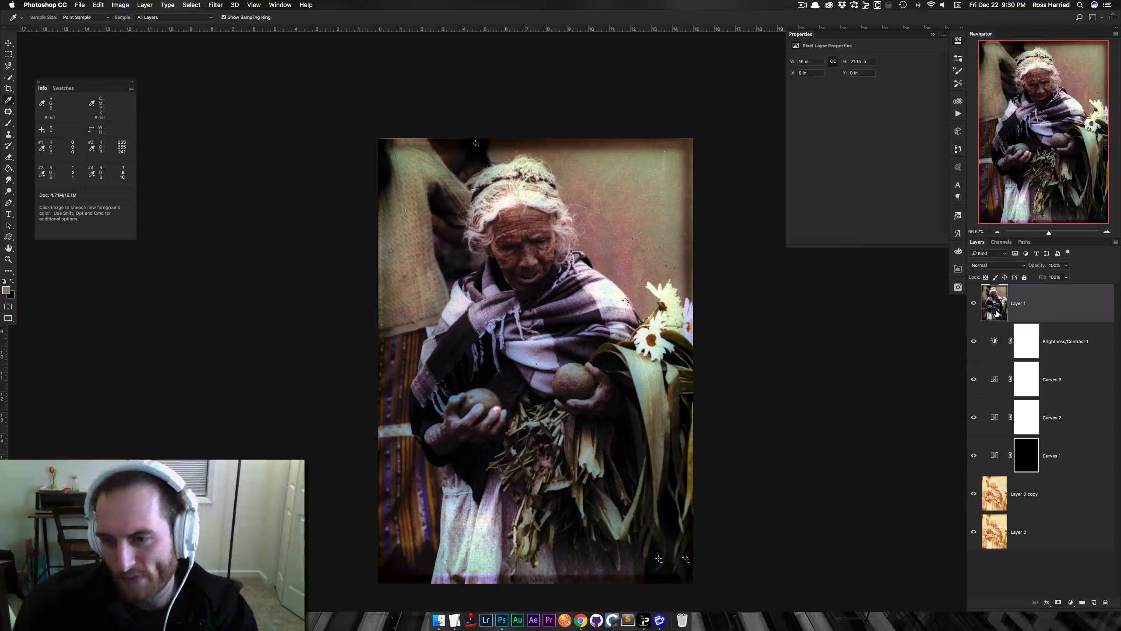
pyautogui.press('alt+super+z')
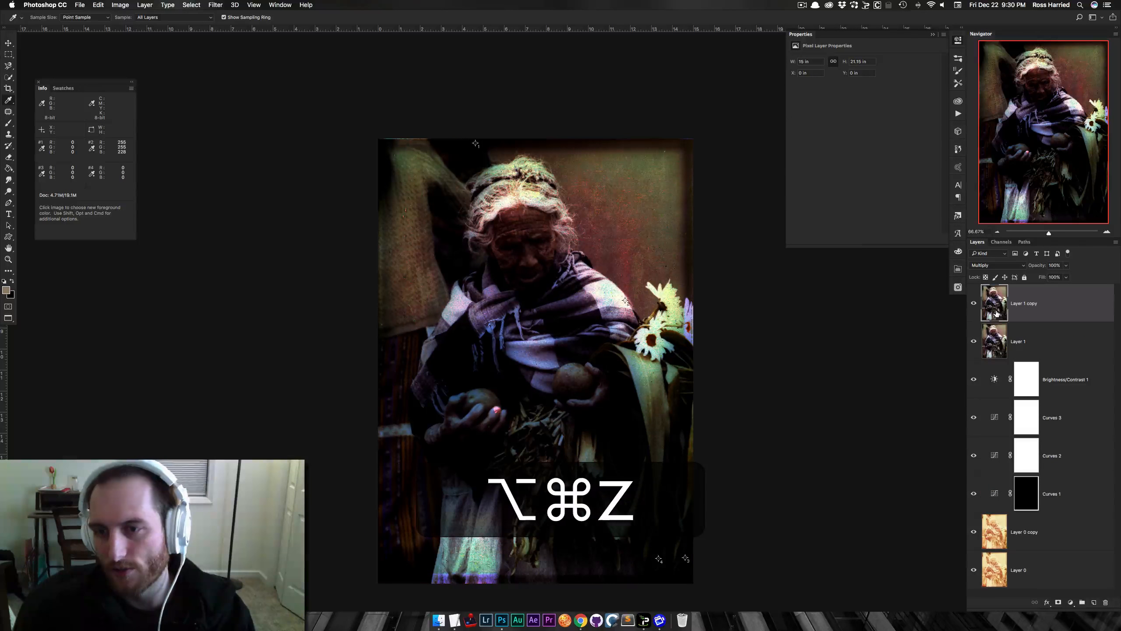
pyautogui.press('alt+super+z')
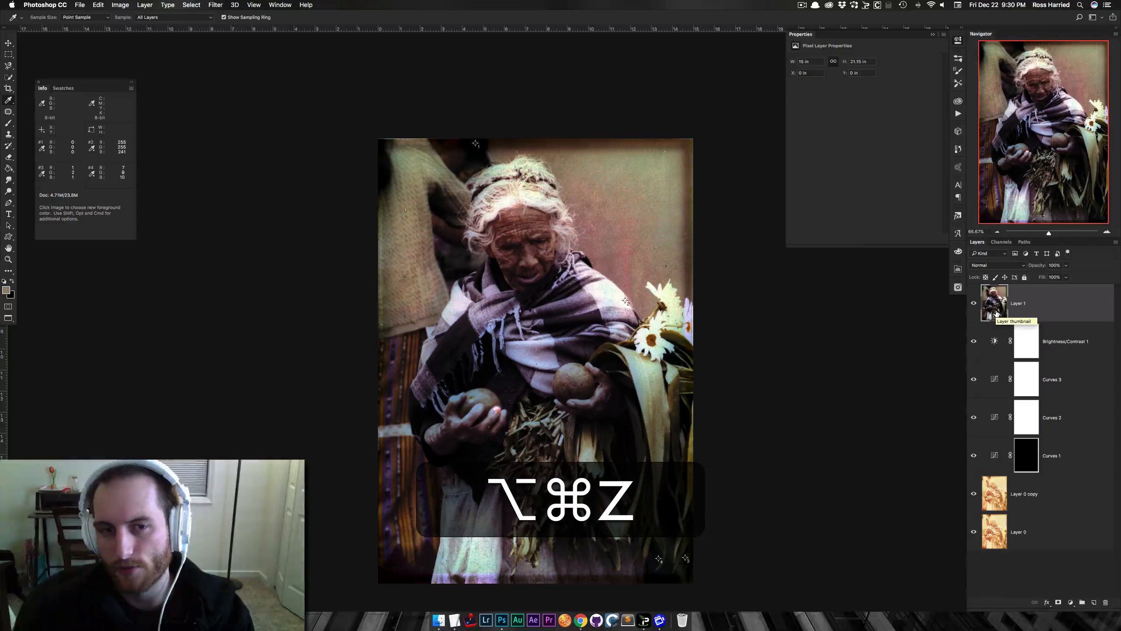
pyautogui.press('alt+super+z')
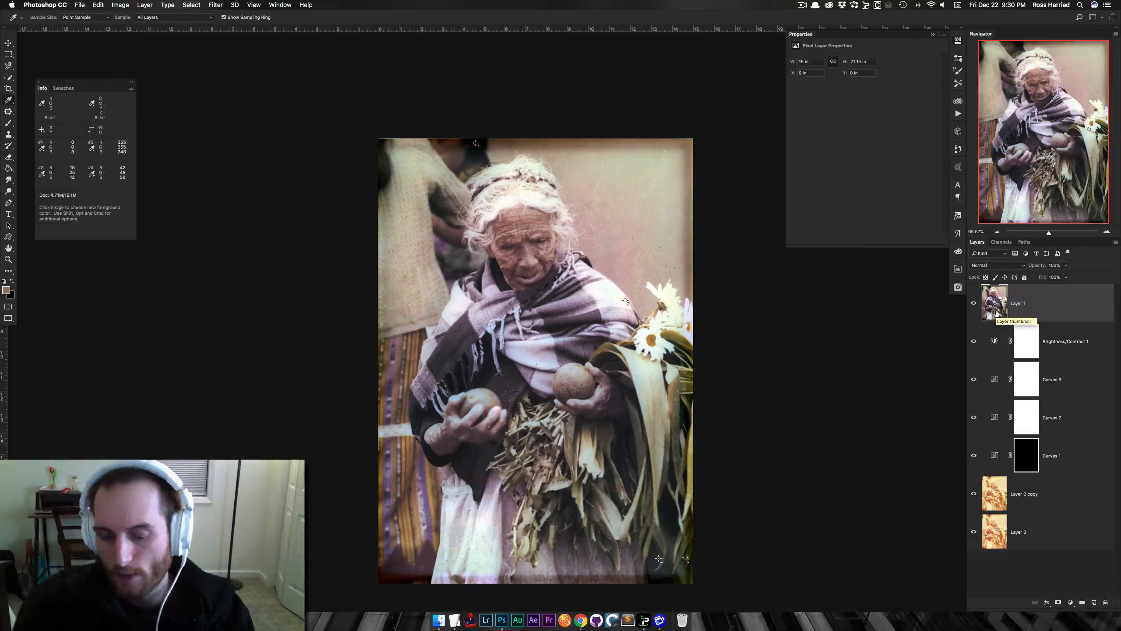
# Duplicate Layer 1 and apply the merged RGB image to the copy with Apply Image, using Multiply blending at 100% opacity
pyautogui.press('super+j')
pyautogui.click(1039, 339)
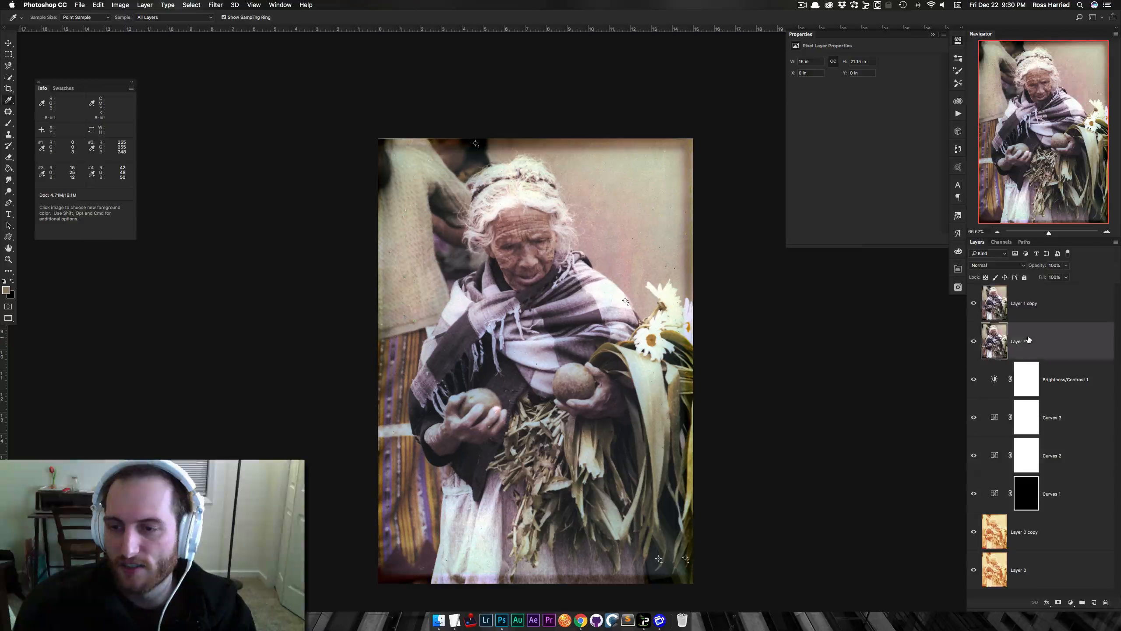
pyautogui.click(1018, 305)
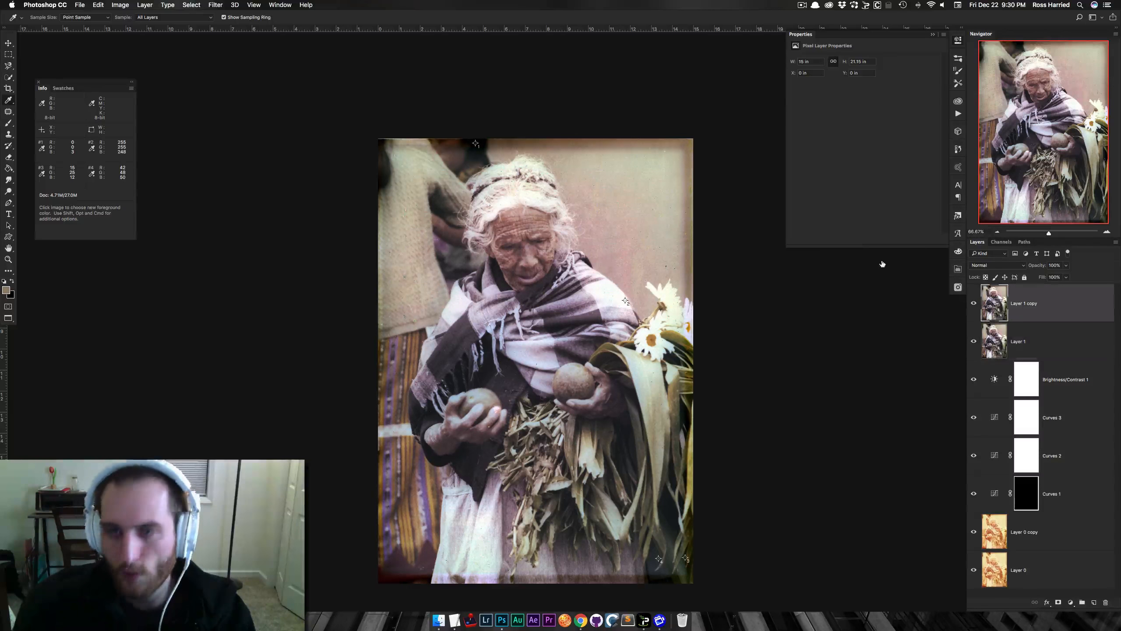
pyautogui.click(120, 5)
pyautogui.click(136, 136)
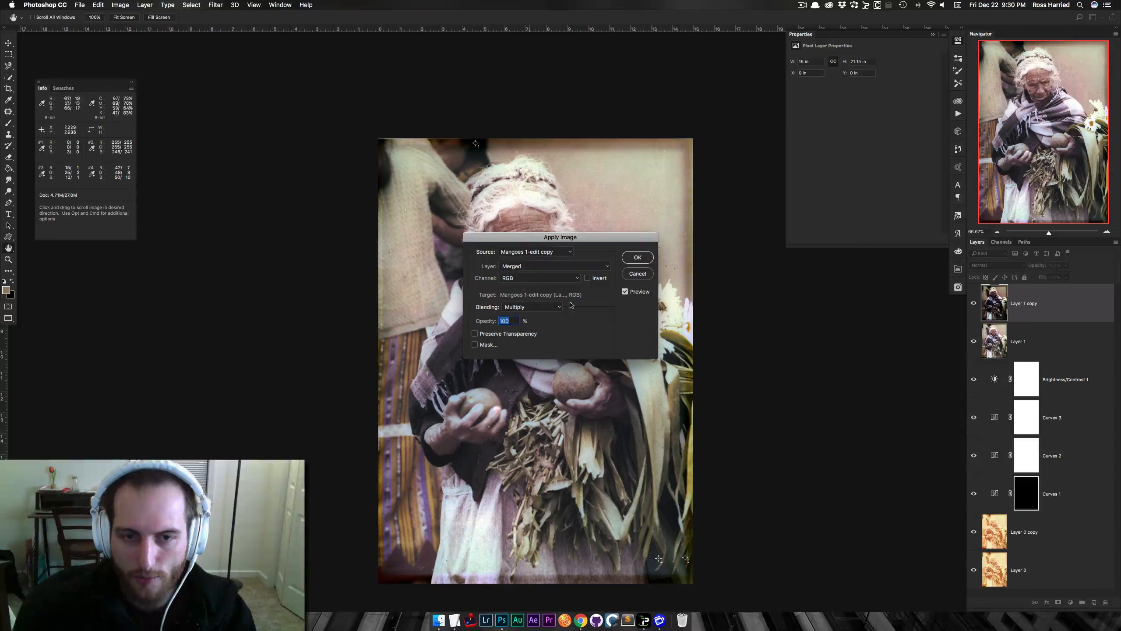
pyautogui.click(636, 258)
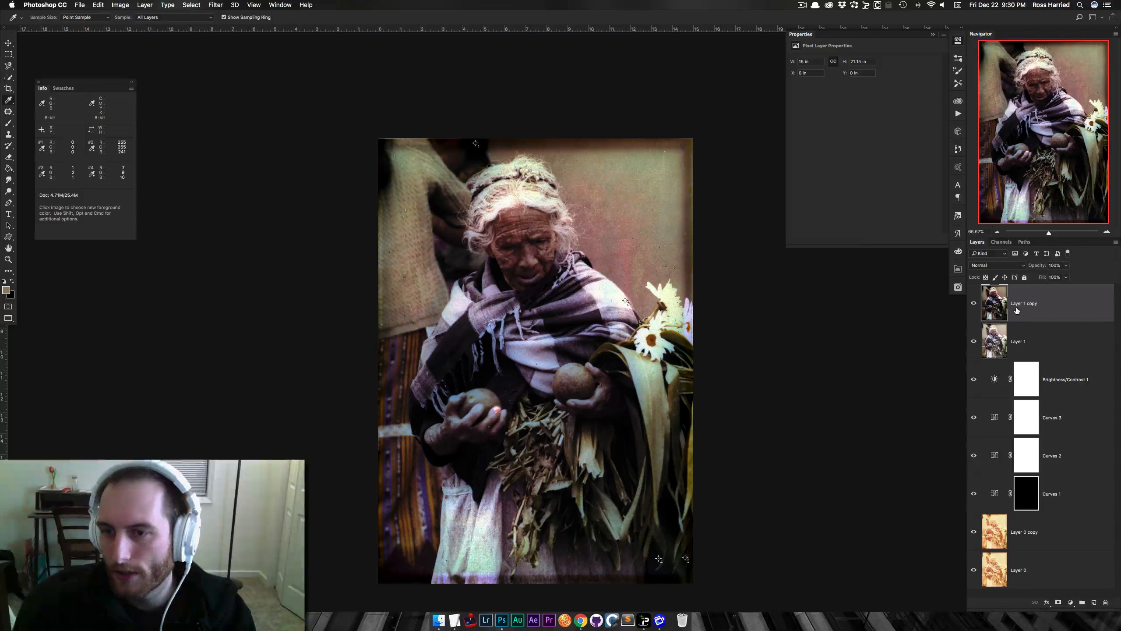
# Add a layer mask to Layer 1 copy and apply the merged RGB image to it with Multiply blending at 100% opacity
pyautogui.click(1025, 348)
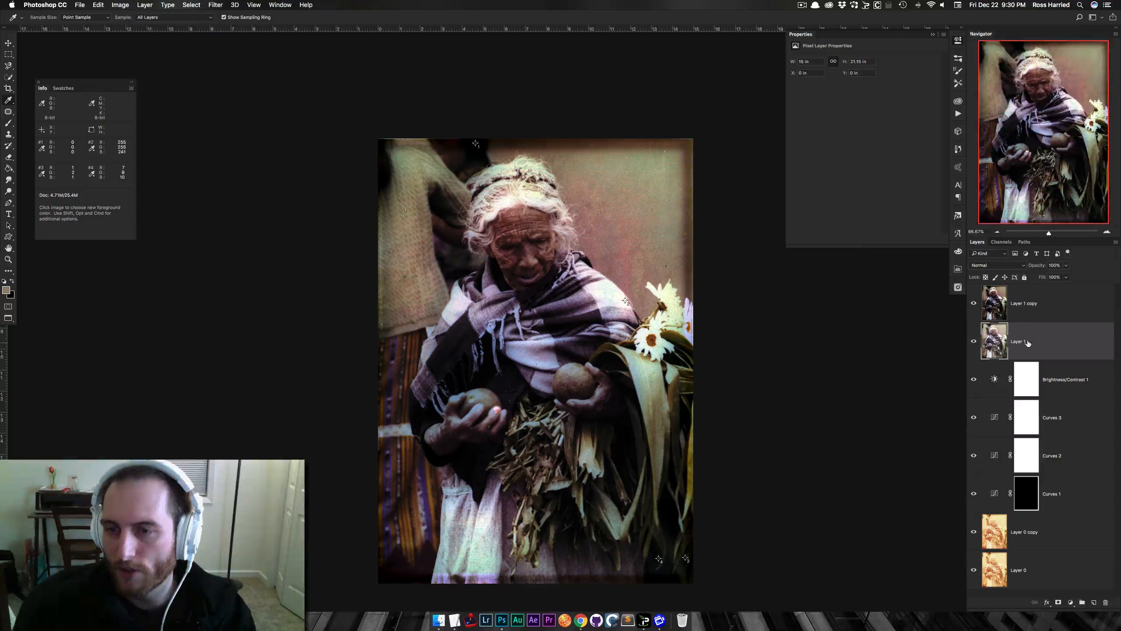
pyautogui.click(1025, 308)
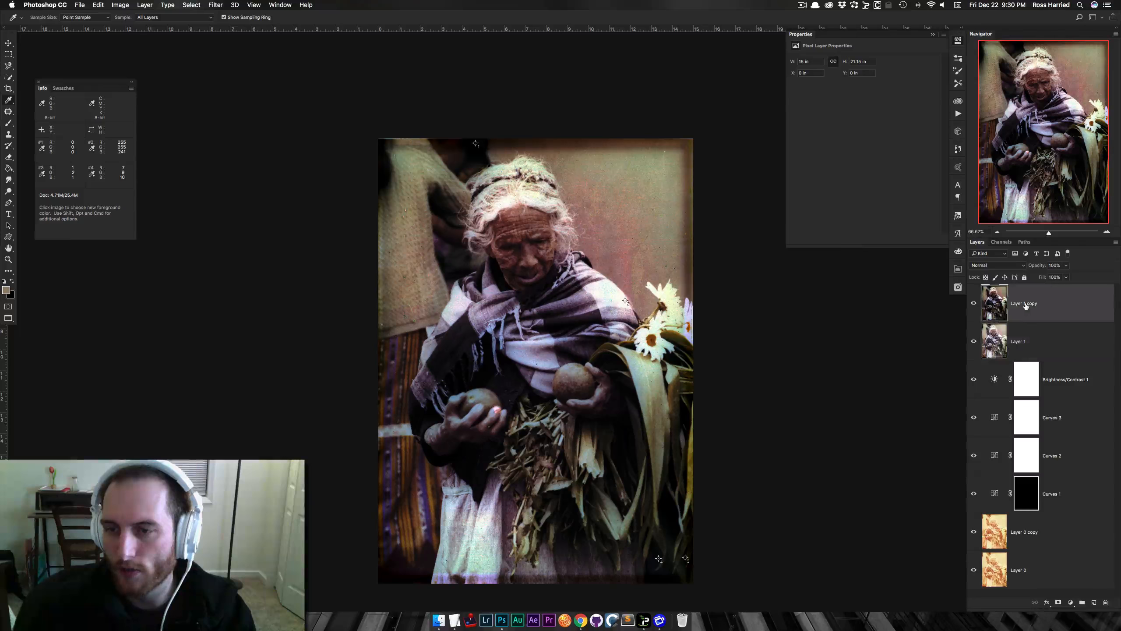
pyautogui.click(1058, 602)
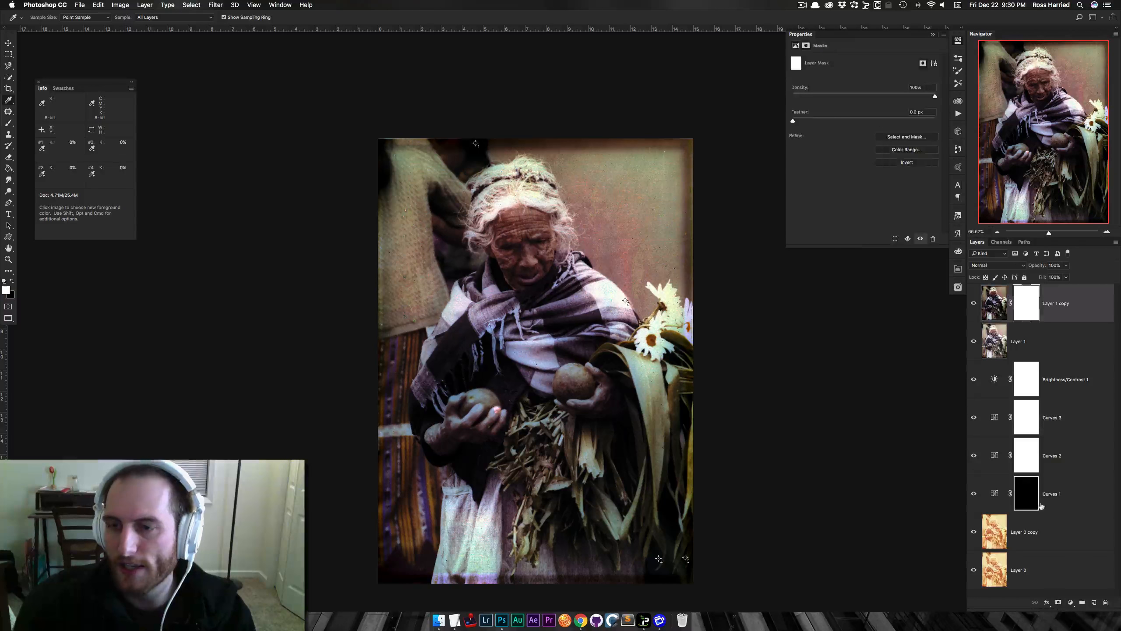
pyautogui.click(1003, 344)
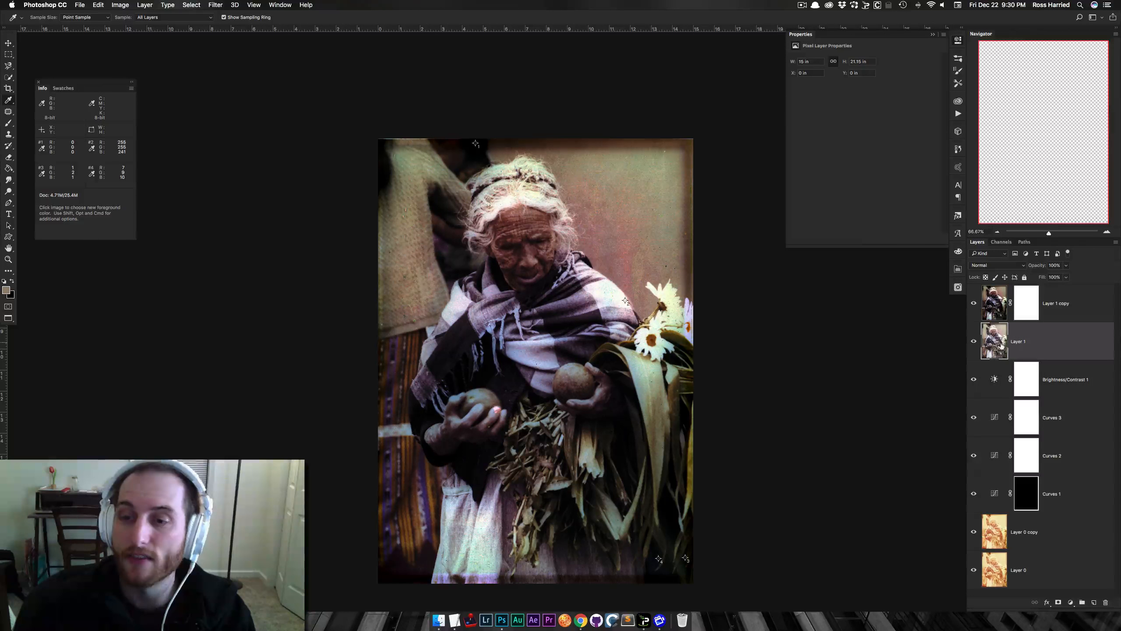
pyautogui.click(1020, 311)
pyautogui.click(120, 5)
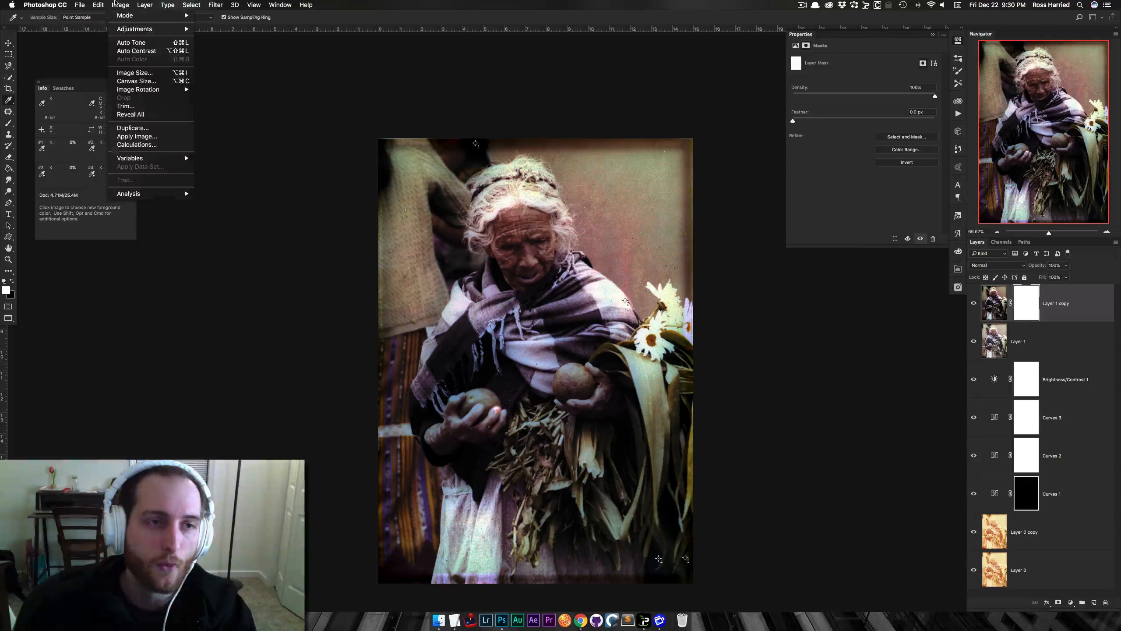
pyautogui.click(148, 137)
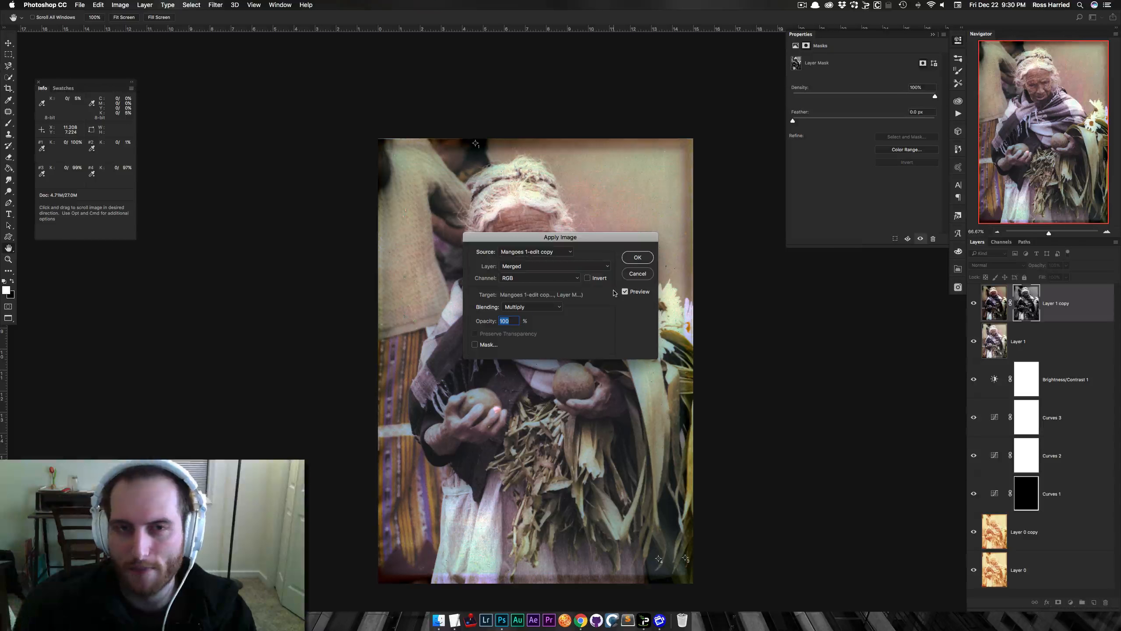
pyautogui.click(638, 258)
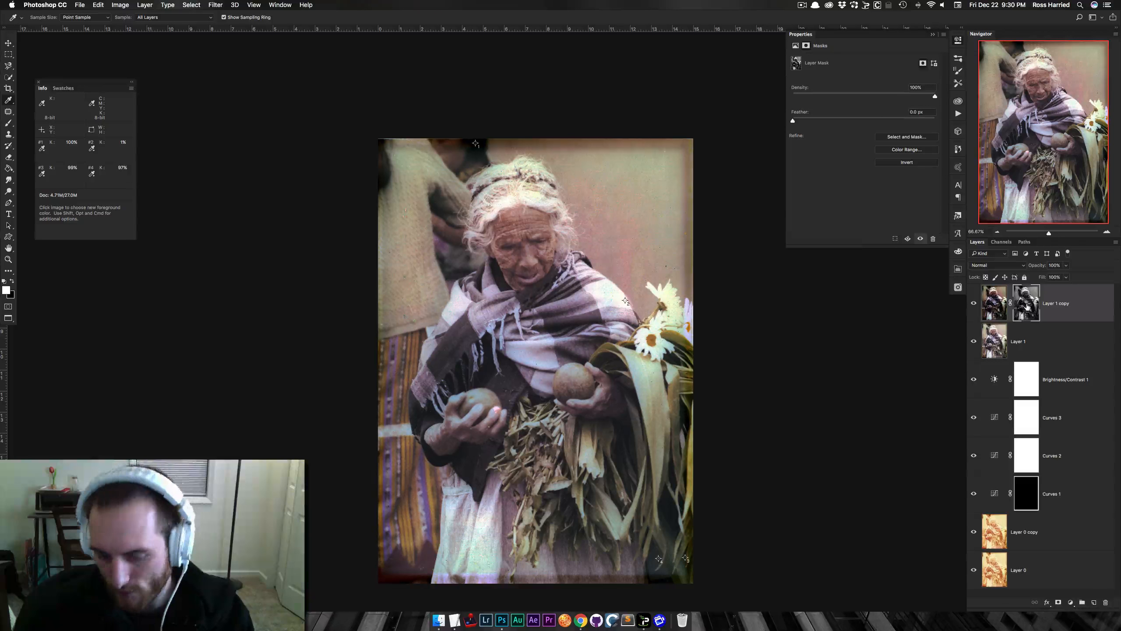
# Compare the photo with and without Layer 1 copy and its mask, checking how the masked blend affects the tones
pyautogui.keyDown('shift'); pyautogui.click(1027, 305); pyautogui.keyUp('shift')
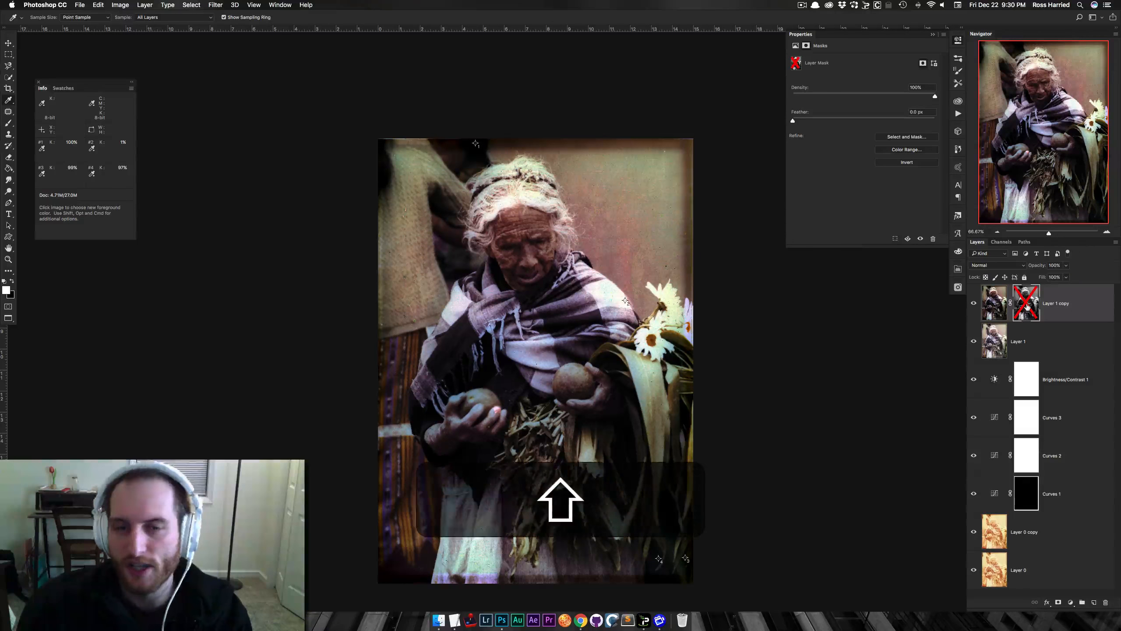
pyautogui.keyDown('shift'); pyautogui.click(1027, 306); pyautogui.keyUp('shift')
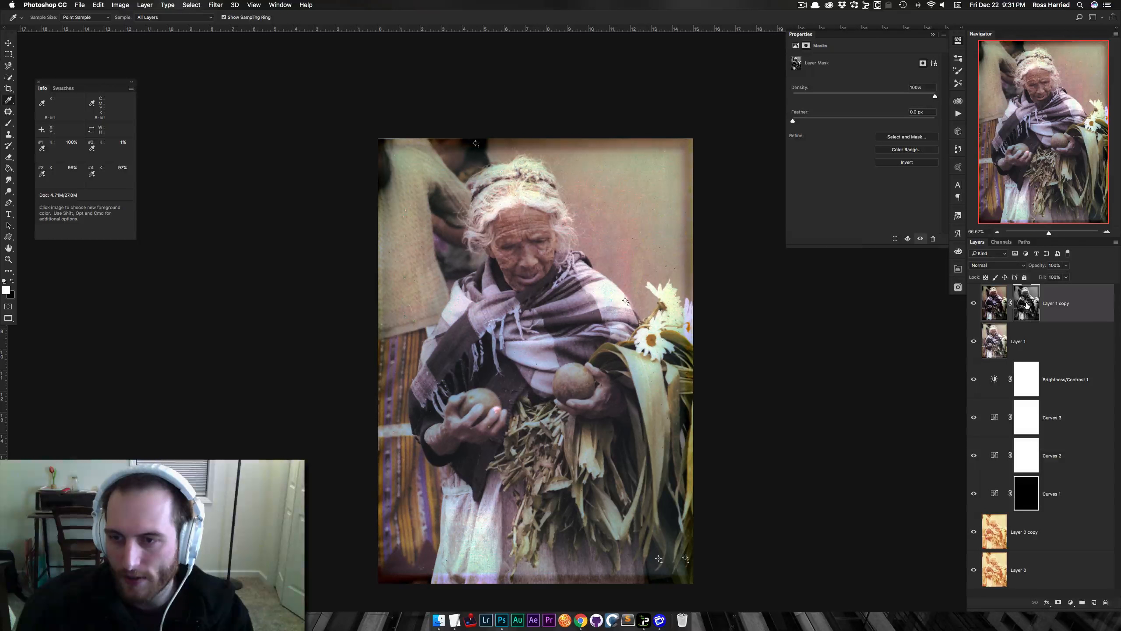
pyautogui.click(974, 304)
pyautogui.click(975, 304)
pyautogui.click(974, 304)
pyautogui.click(974, 304)
pyautogui.click(975, 304)
pyautogui.click(975, 304)
pyautogui.click(974, 304)
pyautogui.click(975, 304)
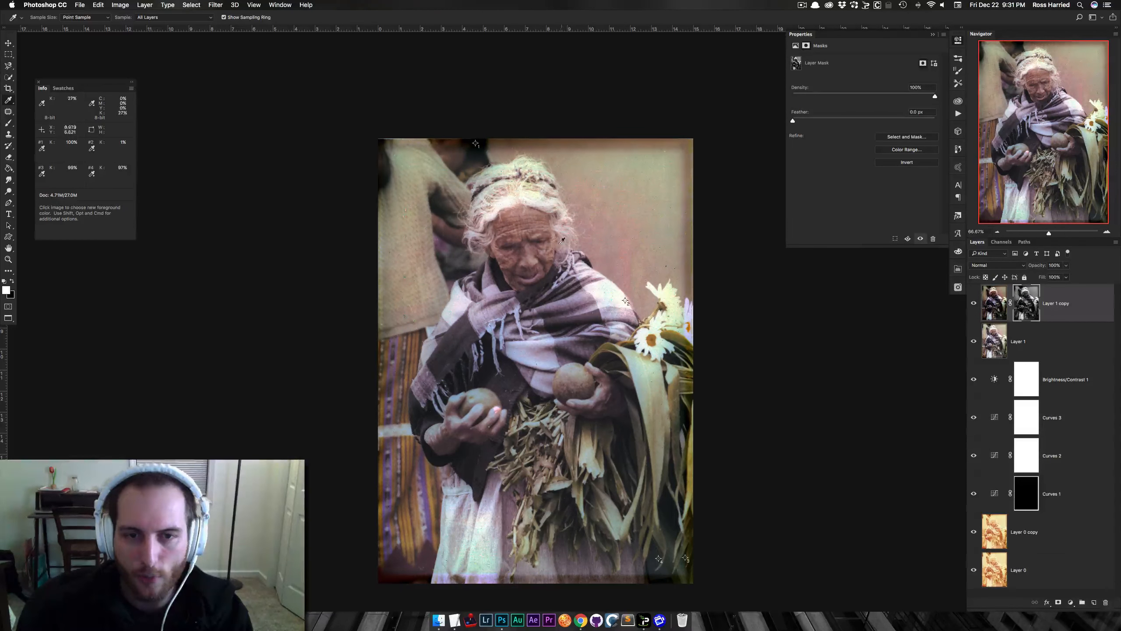
pyautogui.click(522, 571)
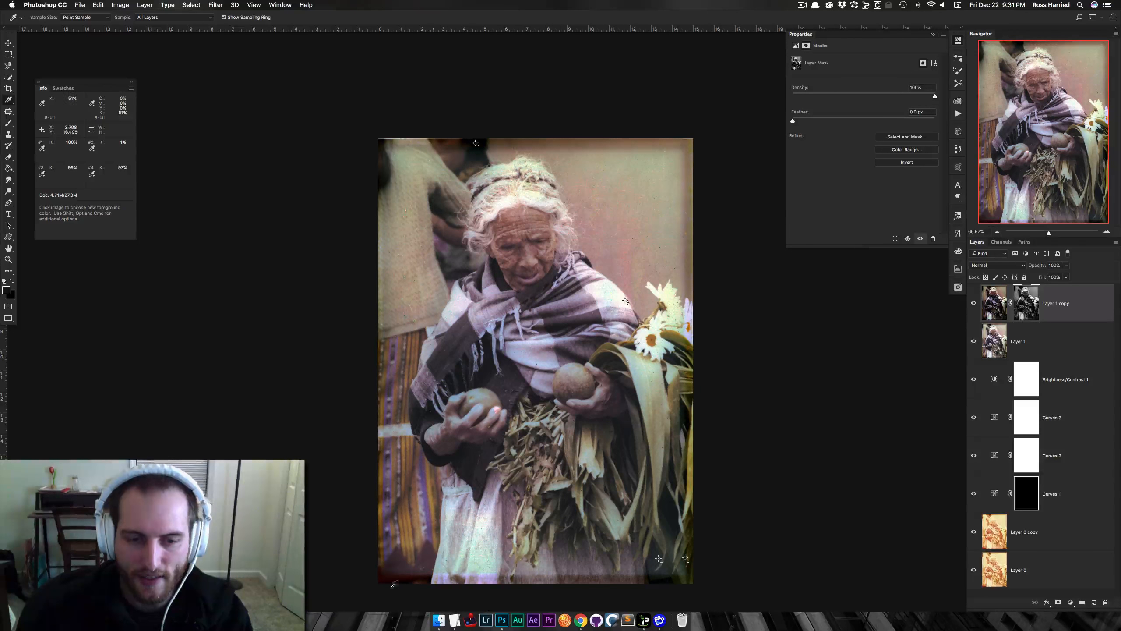
pyautogui.click(975, 305)
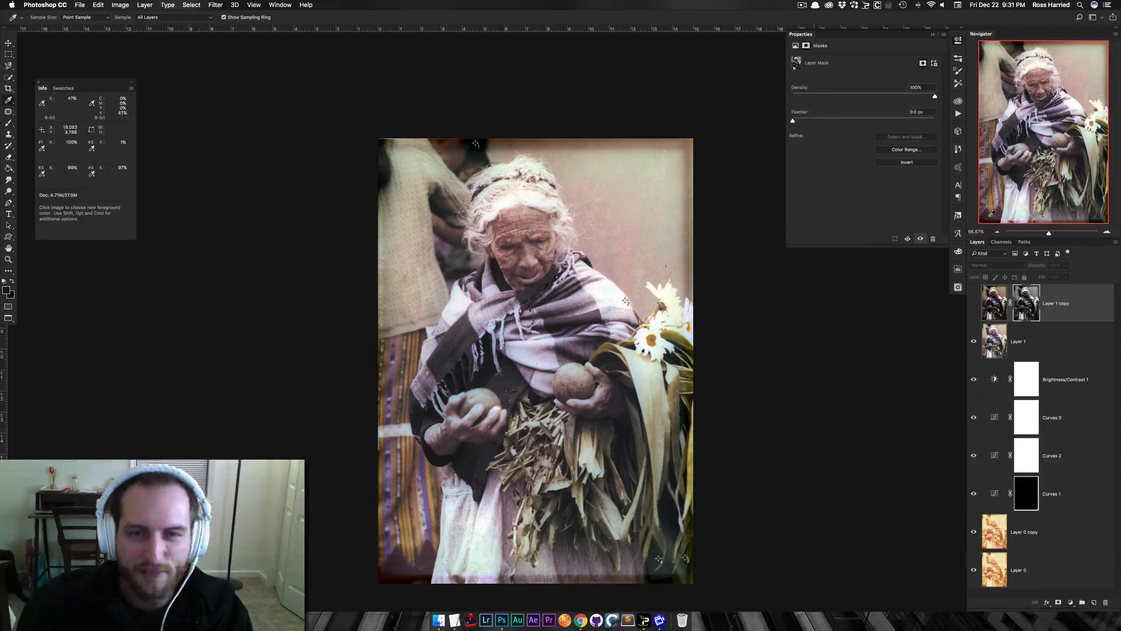
pyautogui.click(975, 305)
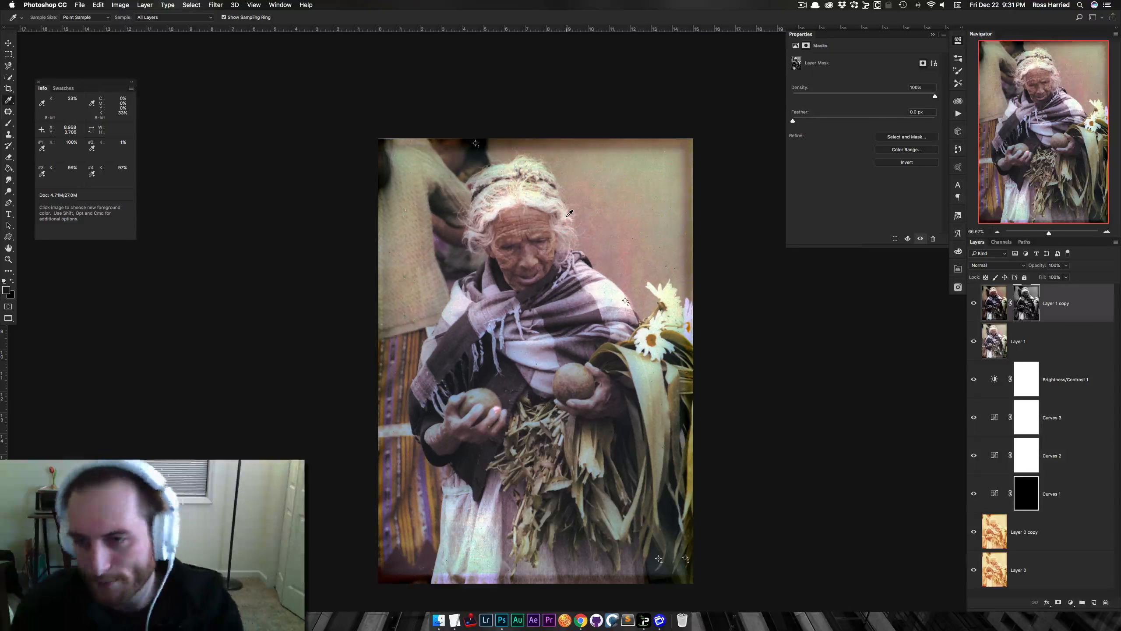
pyautogui.press('super+minus')
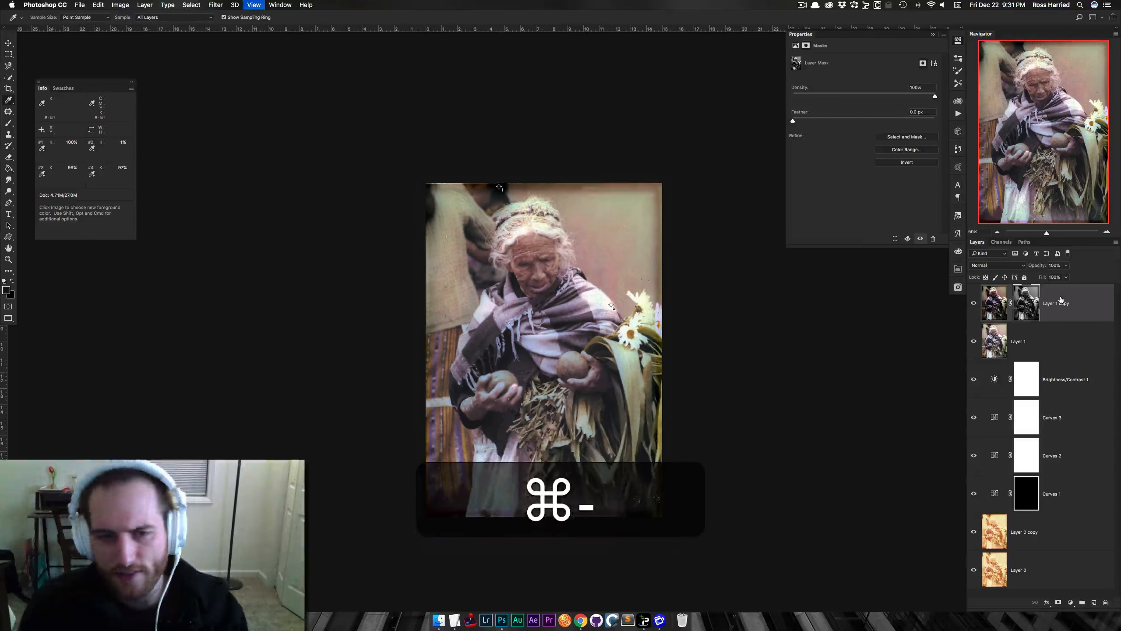
pyautogui.press('super+equal')
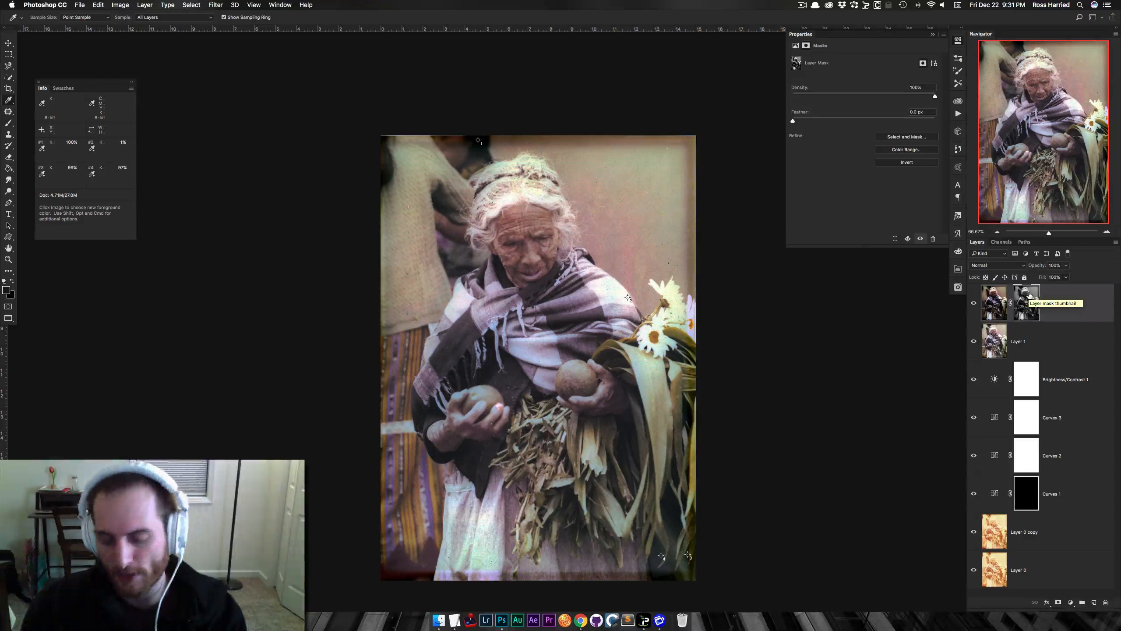
pyautogui.press('super+l')
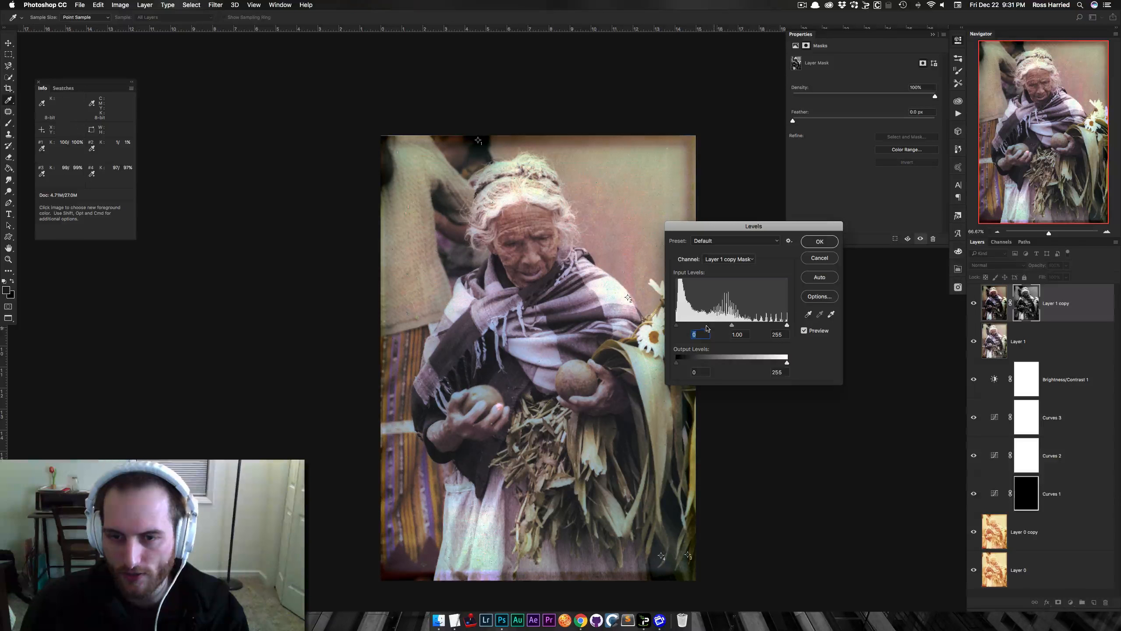
pyautogui.moveTo(677, 326); pyautogui.dragTo(715, 328)
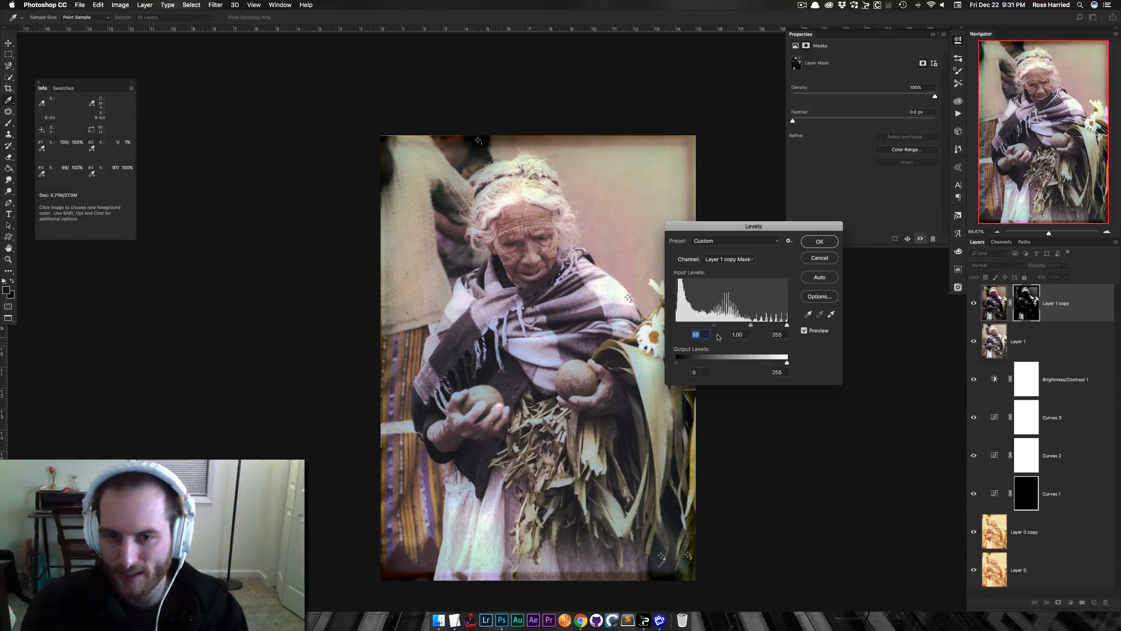
pyautogui.write('0')
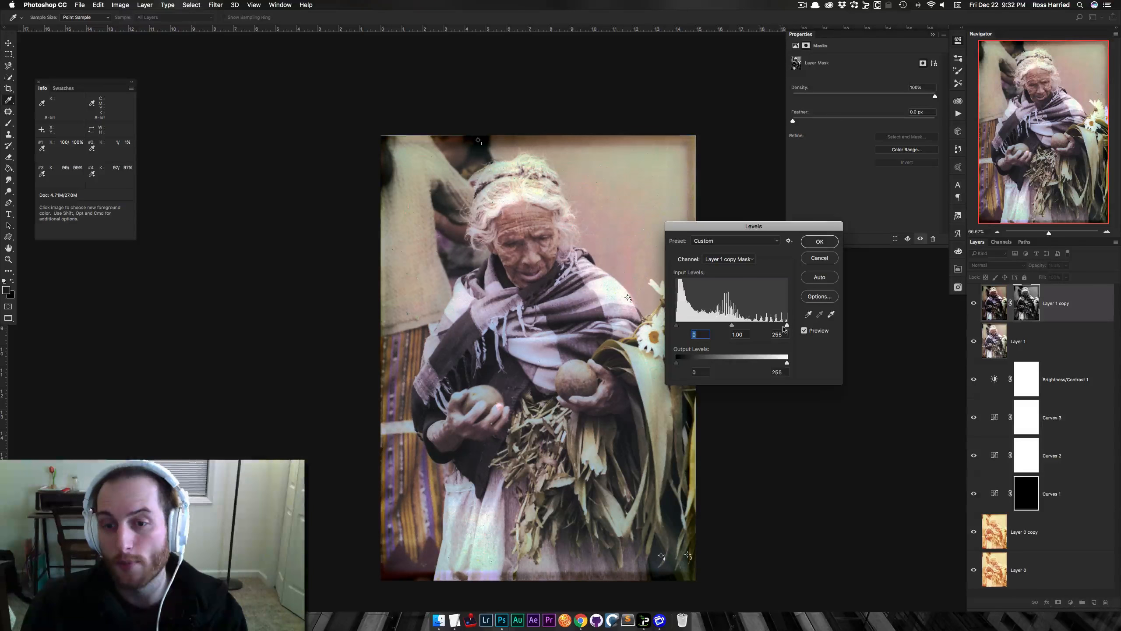
pyautogui.moveTo(784, 328); pyautogui.dragTo(756, 325)
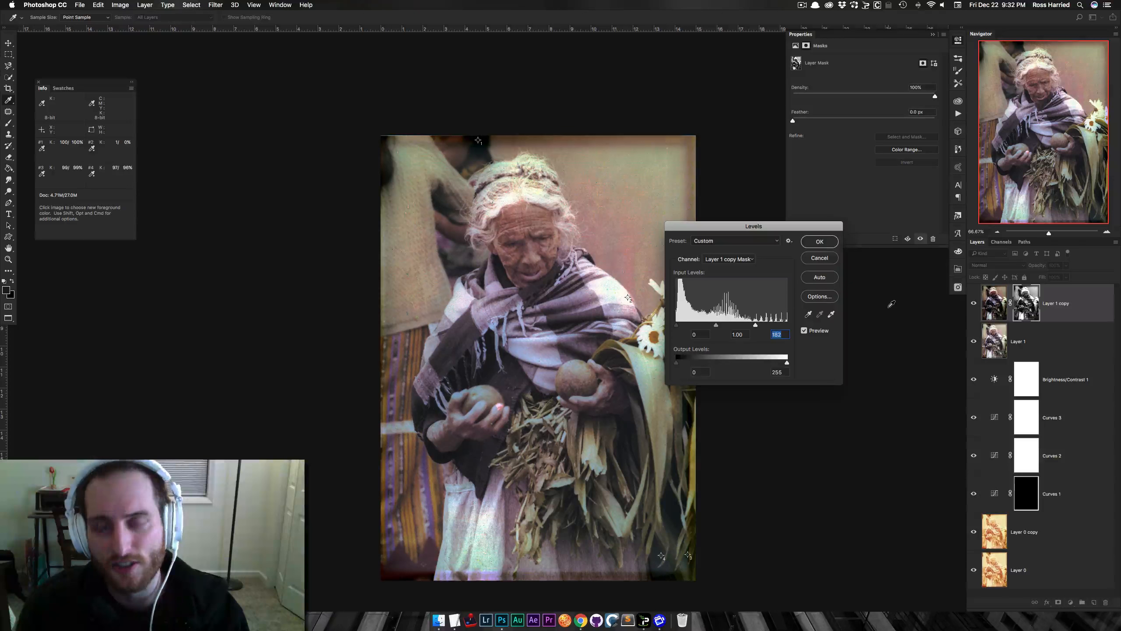
pyautogui.click(819, 258)
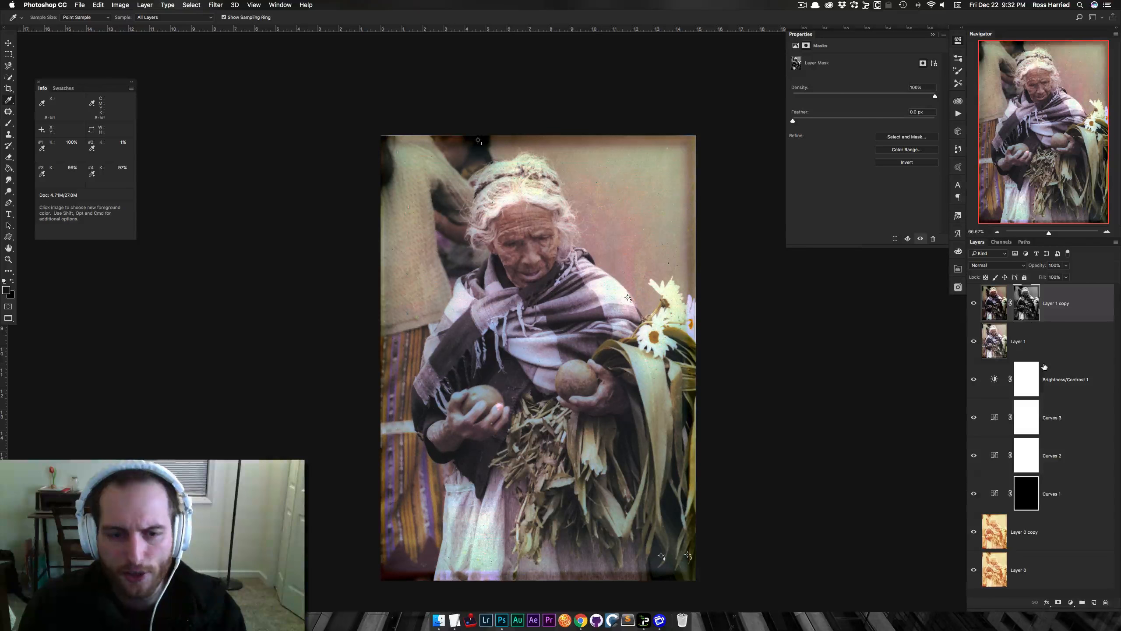
# Switch to the Spot Healing Brush with a smaller brush and stamp all visible layers into a new top layer for retouching
pyautogui.press('super+equal')
pyautogui.press('super+equal')
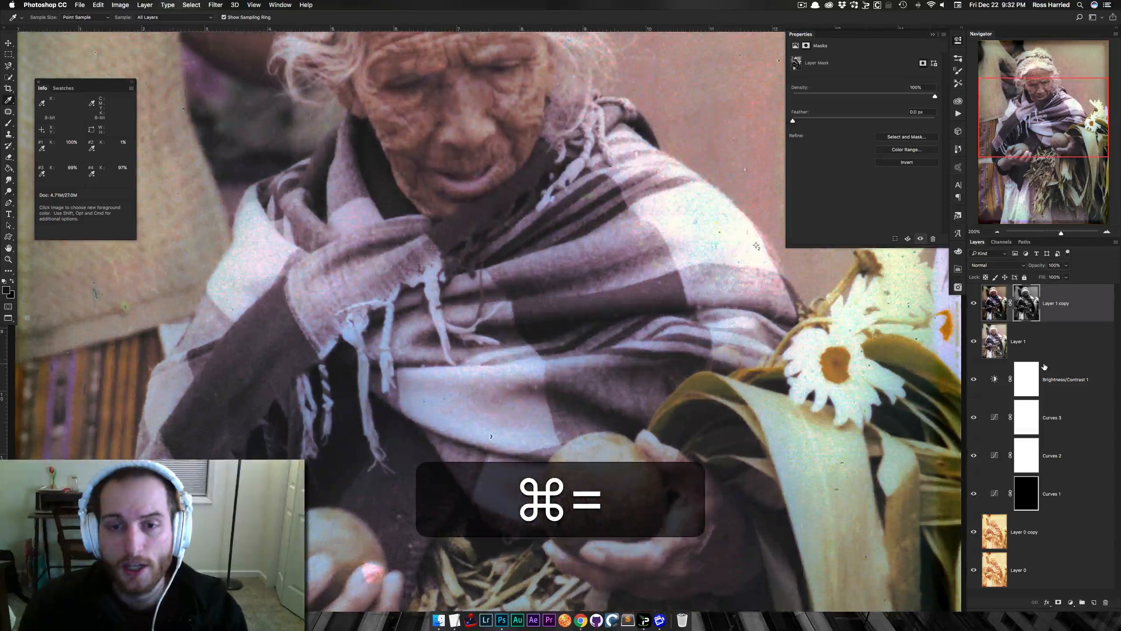
pyautogui.press('space')
pyautogui.moveTo(472, 357); pyautogui.dragTo(314, 503)
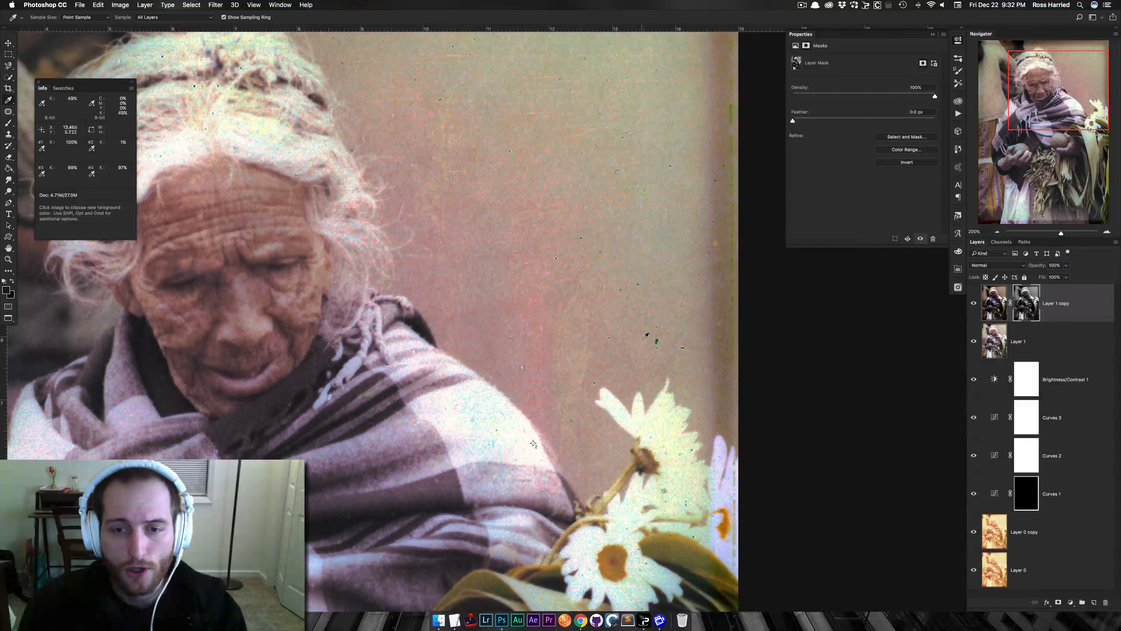
pyautogui.press('j')
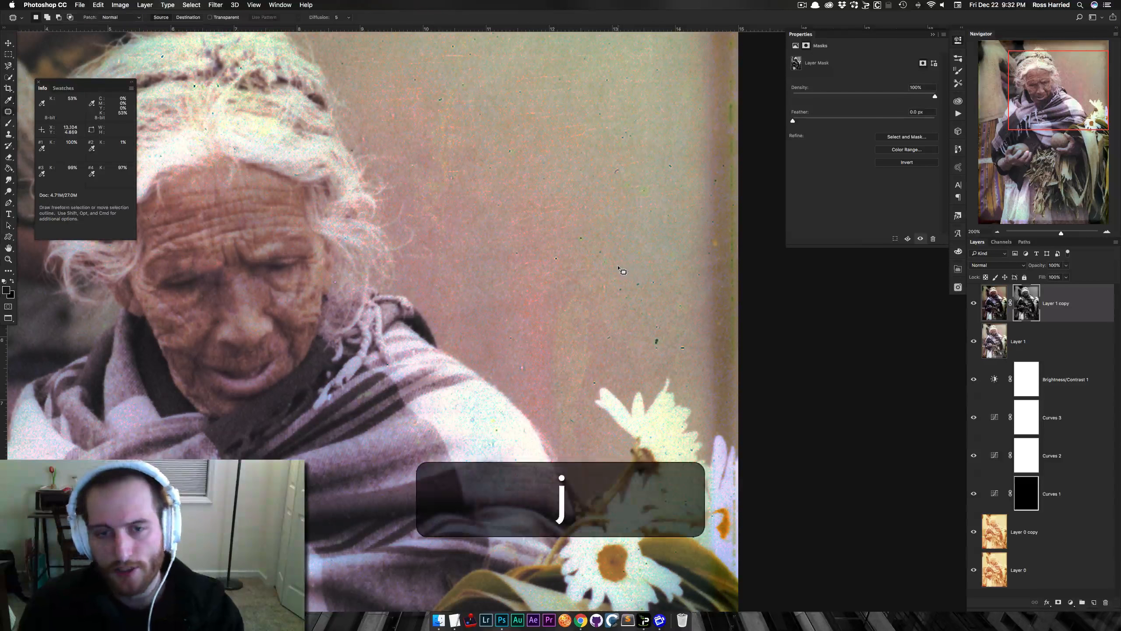
pyautogui.hotkey('shift', 'j')
pyautogui.hotkey('shift', 'j')
pyautogui.hotkey('shift', 'j')
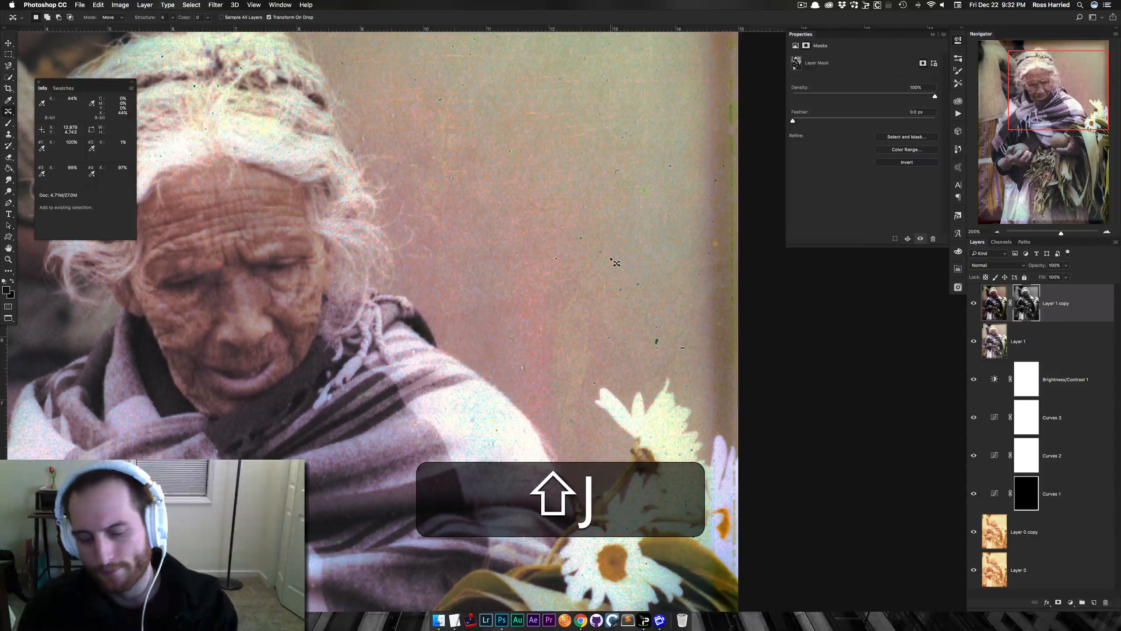
pyautogui.press('[')
pyautogui.press('[')
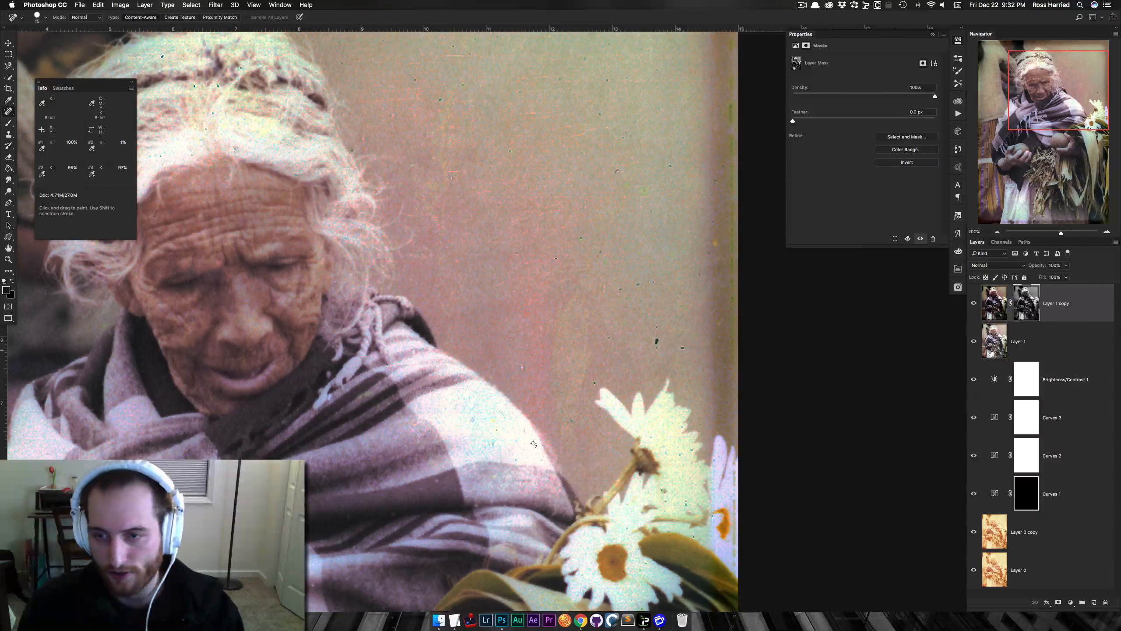
pyautogui.click(994, 309)
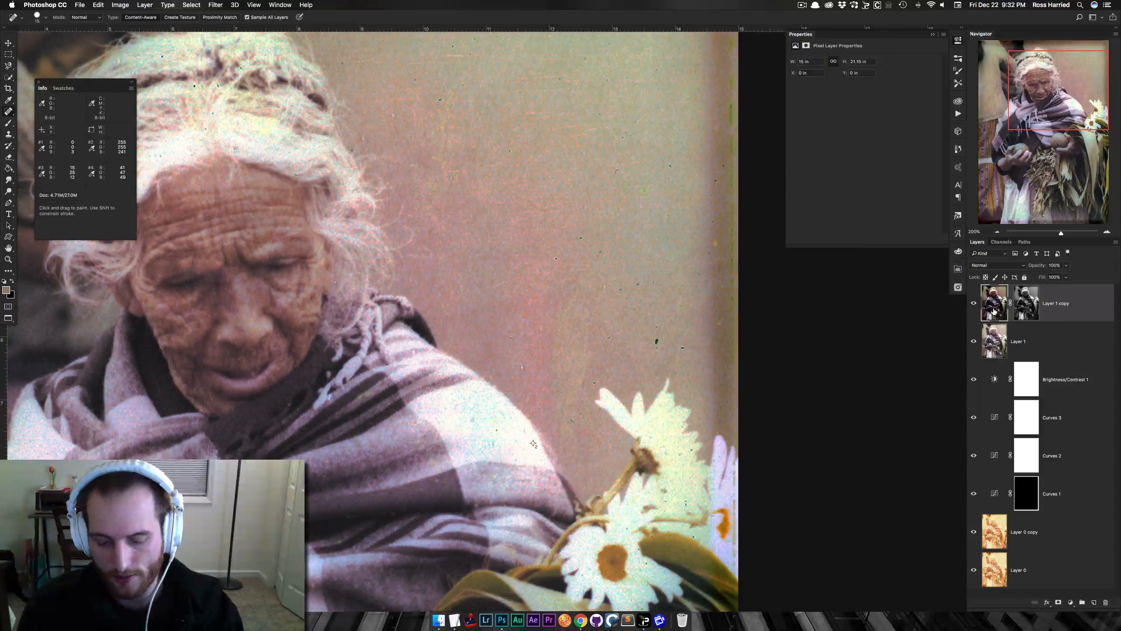
pyautogui.press('alt+shift+super+e')
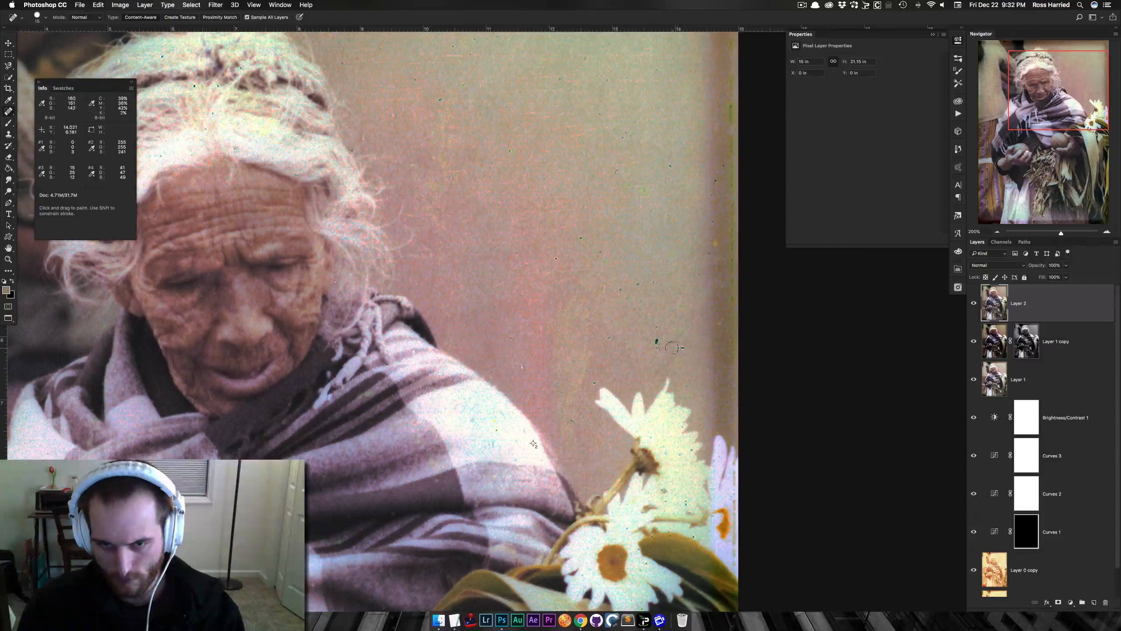
# Heal the dark dust spots on the backdrop just above the daisies with the Spot Healing Brush
pyautogui.click(659, 344)
pyautogui.click(683, 350)
pyautogui.click(681, 308)
pyautogui.click(641, 286)
pyautogui.press('space')
pyautogui.moveTo(645, 356)
pyautogui.mouseDown()
pyautogui.moveTo(662, 312)
pyautogui.moveTo(683, 296)
pyautogui.mouseUp()
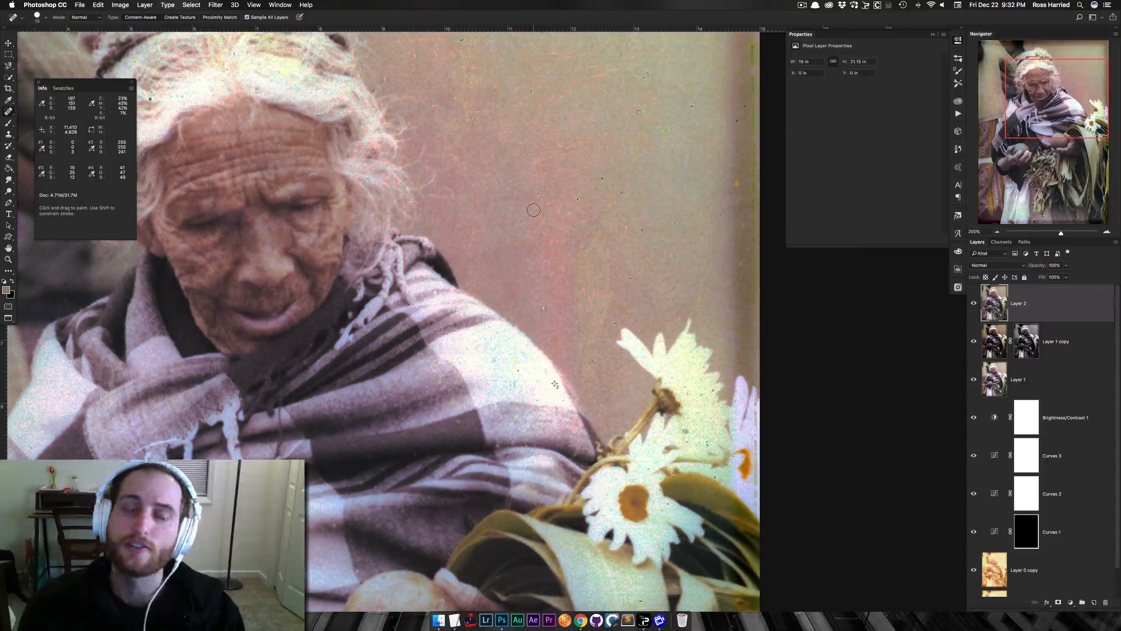
# Switch to the Clone Stamp with a much smaller brush, using Lighten mode at 25% flow for the backdrop's dark edges
pyautogui.press('super+minus')
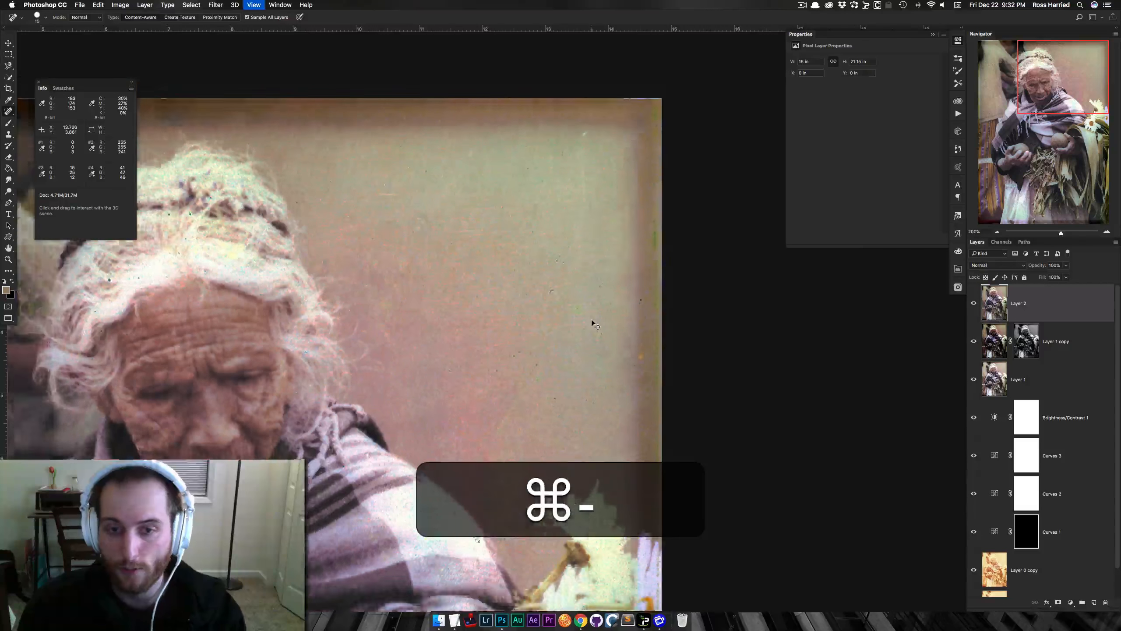
pyautogui.press('s')
pyautogui.press('super+equal')
pyautogui.press('super+equal')
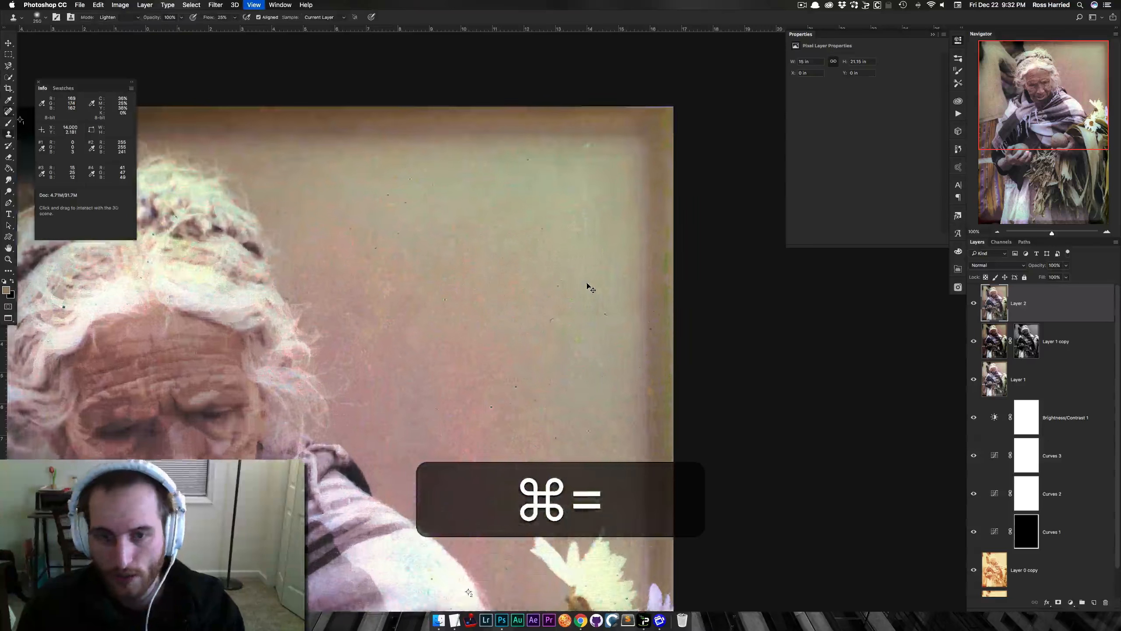
pyautogui.moveTo(605, 223); pyautogui.dragTo(566, 333)
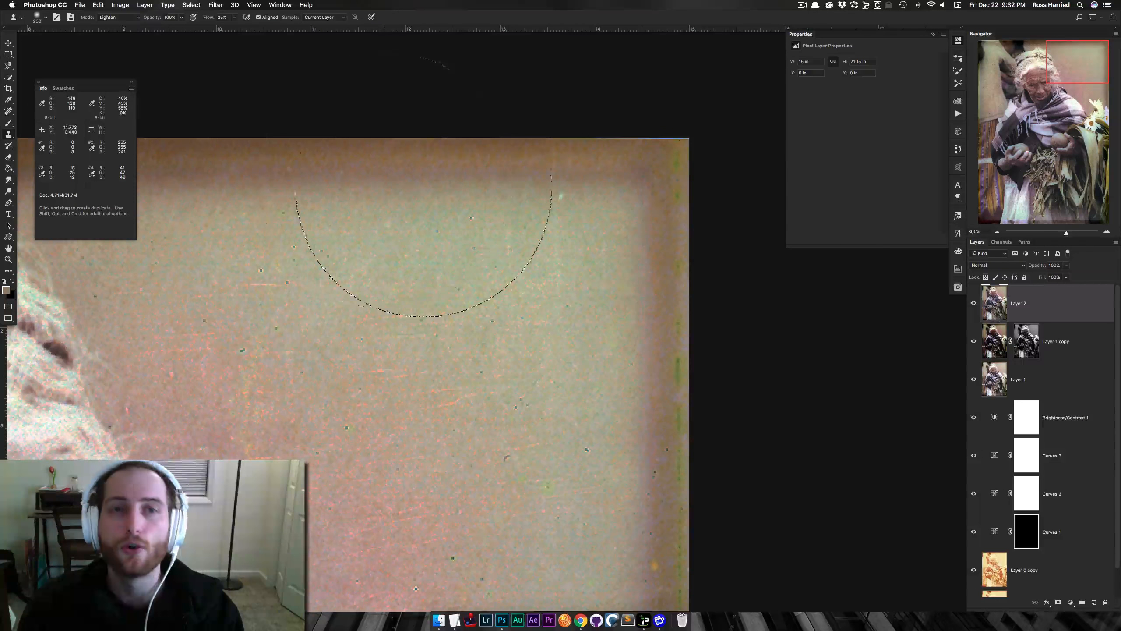
pyautogui.press('[')
pyautogui.press('[')
pyautogui.press('[')
pyautogui.press('[')
pyautogui.press('[')
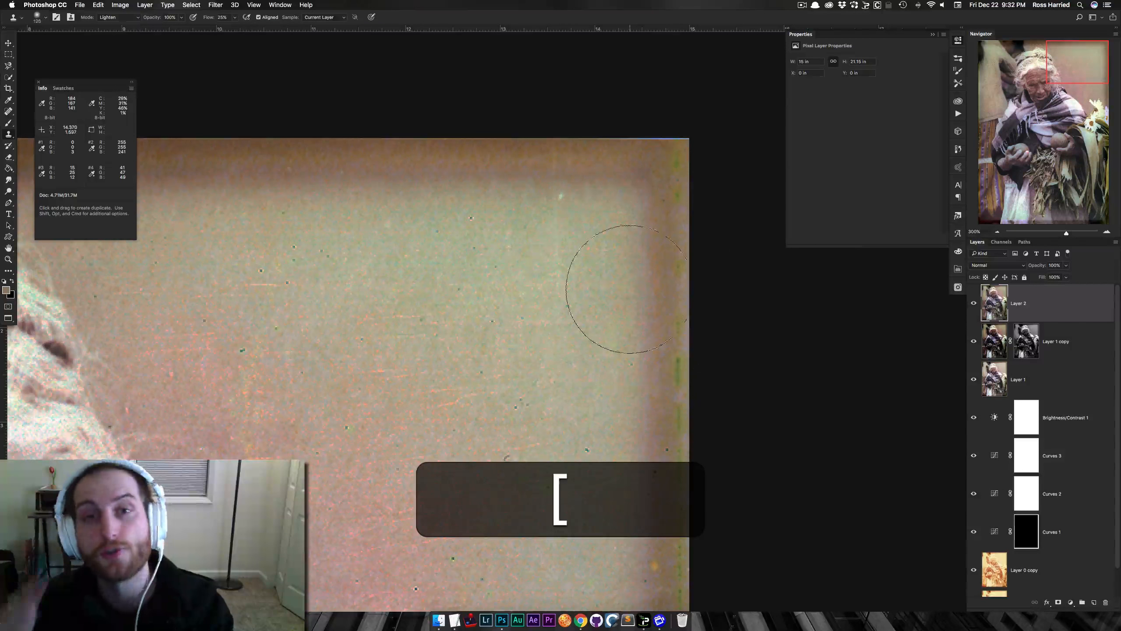
pyautogui.press('[')
pyautogui.press('[')
pyautogui.press('[')
pyautogui.press('s')
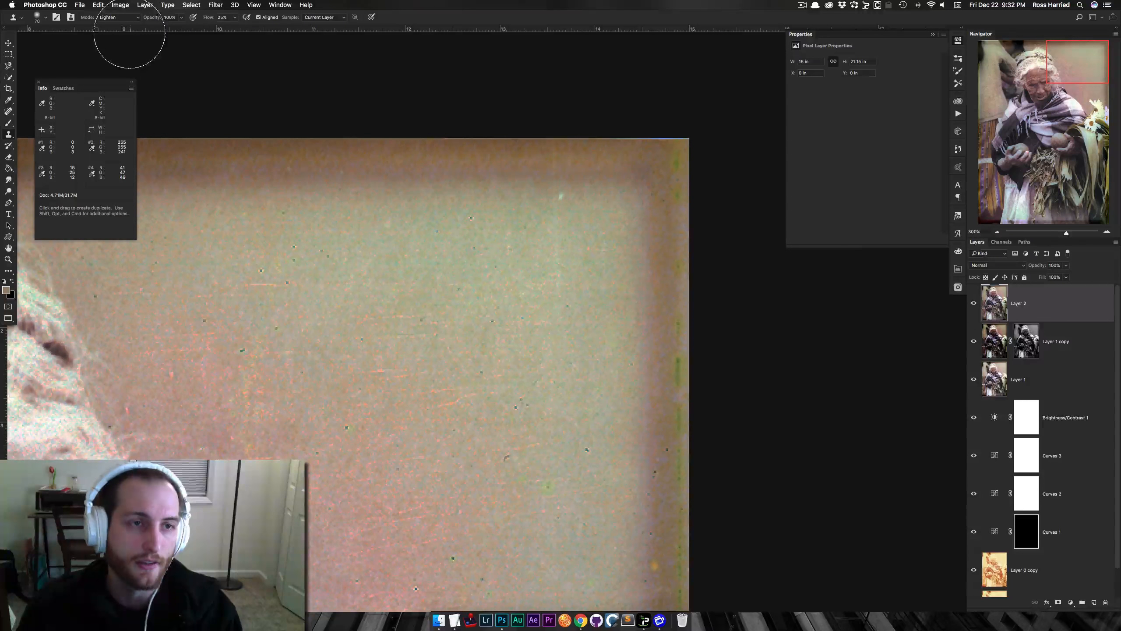
pyautogui.click(114, 19)
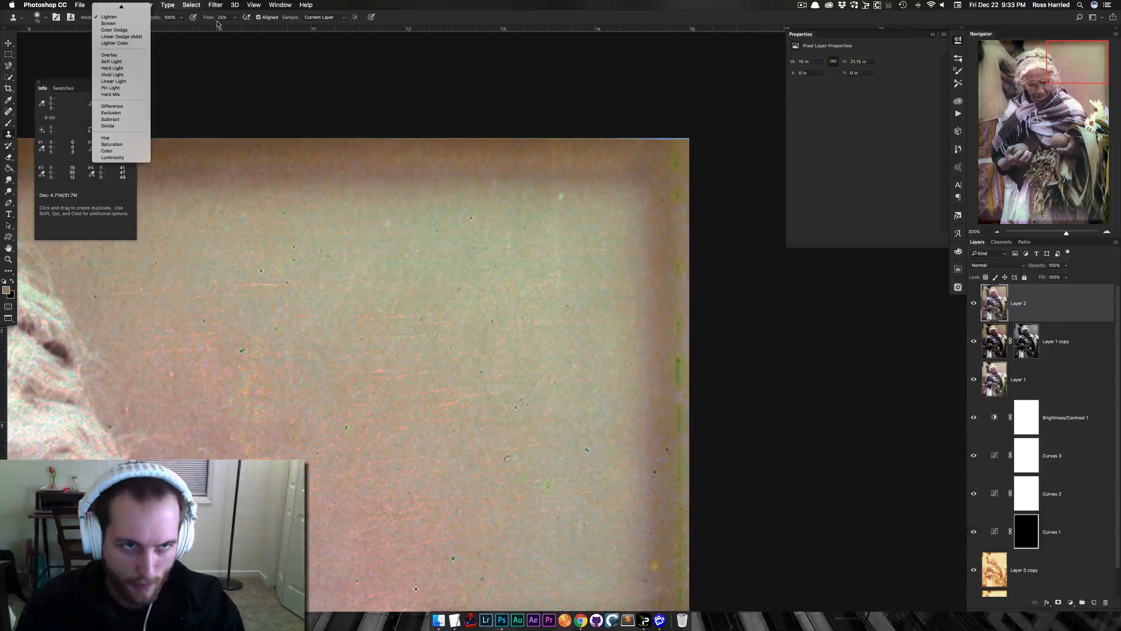
pyautogui.click(217, 24)
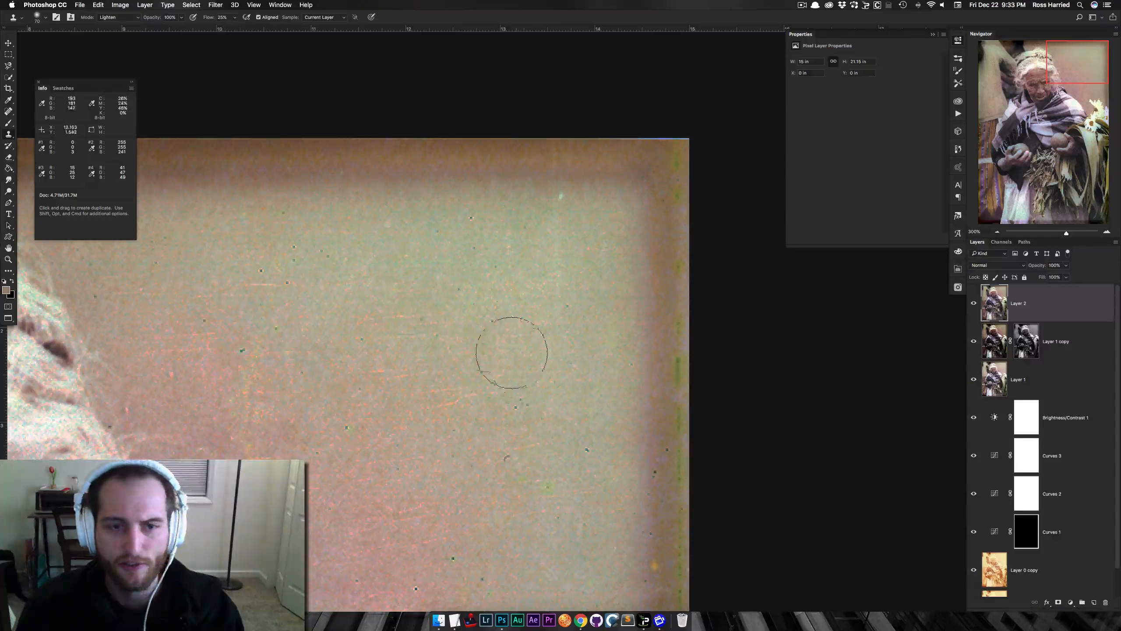
# Clone lighter backdrop texture over the dark border in the photo's upper-right corner and along its top edge
pyautogui.press('alt')
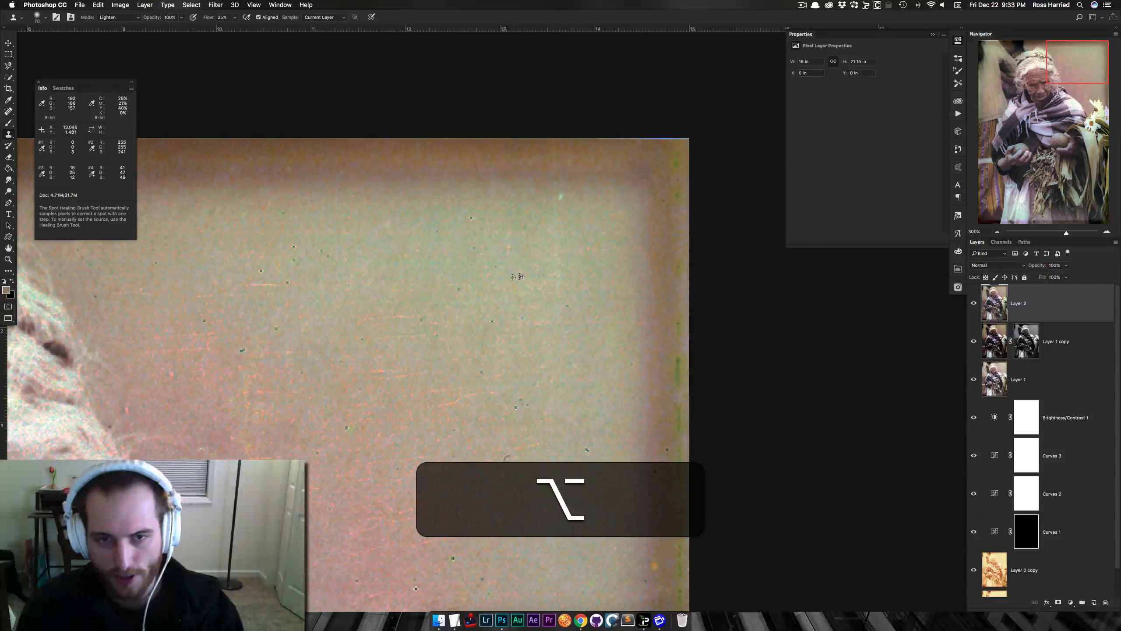
pyautogui.keyDown('alt'); pyautogui.click(517, 276); pyautogui.keyUp('alt')
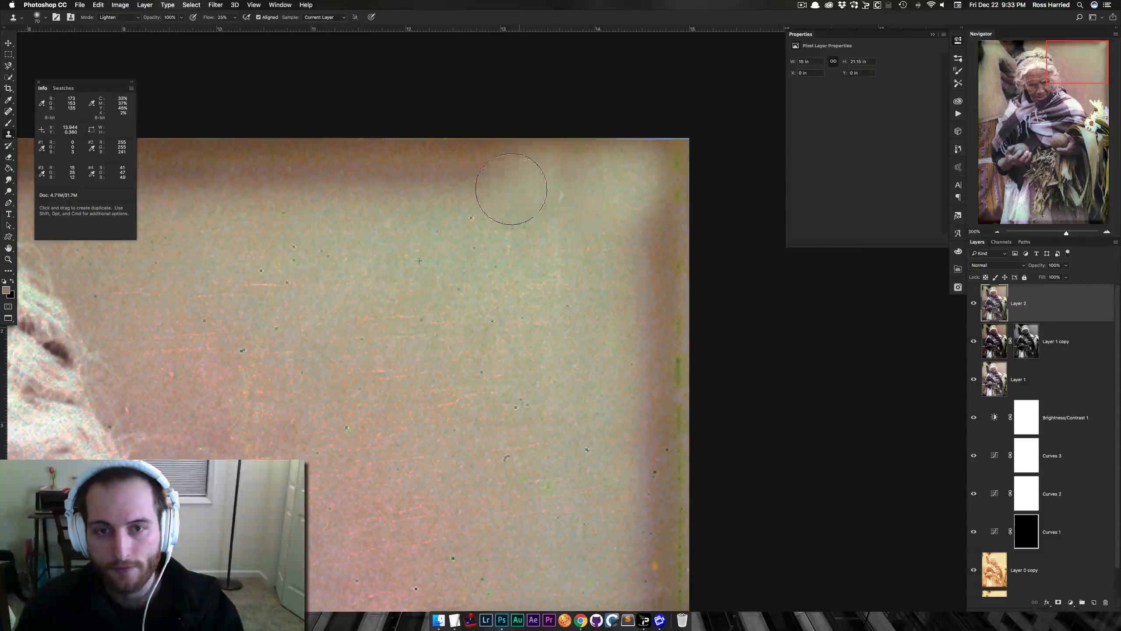
pyautogui.moveTo(511, 189)
pyautogui.mouseDown()
pyautogui.moveTo(656, 172)
pyautogui.moveTo(649, 264)
pyautogui.mouseUp()
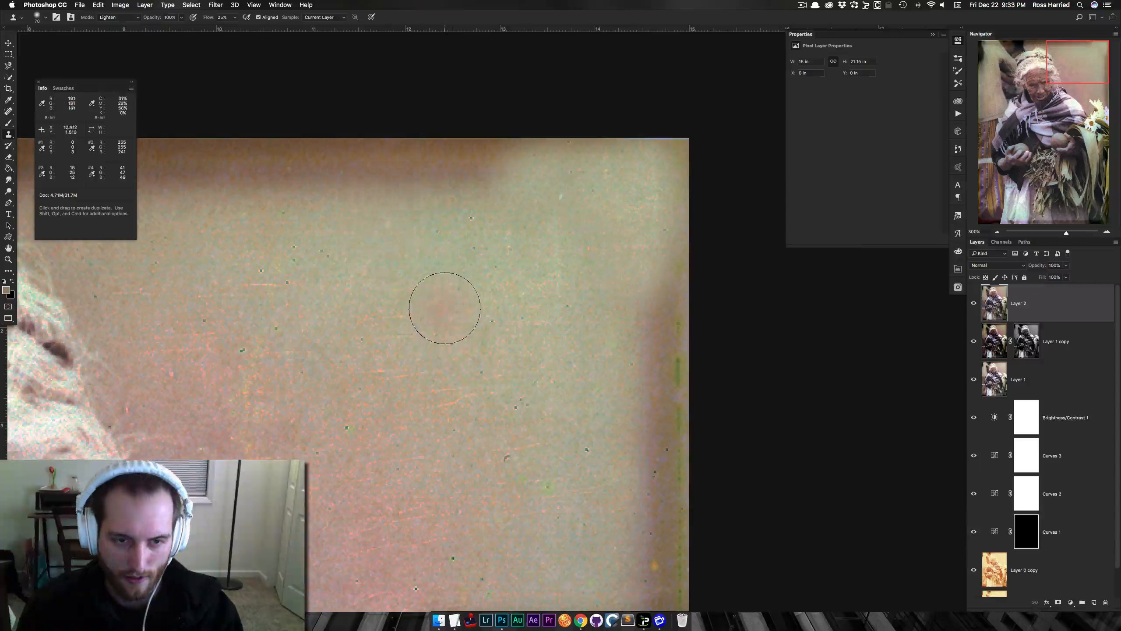
pyautogui.press('alt')
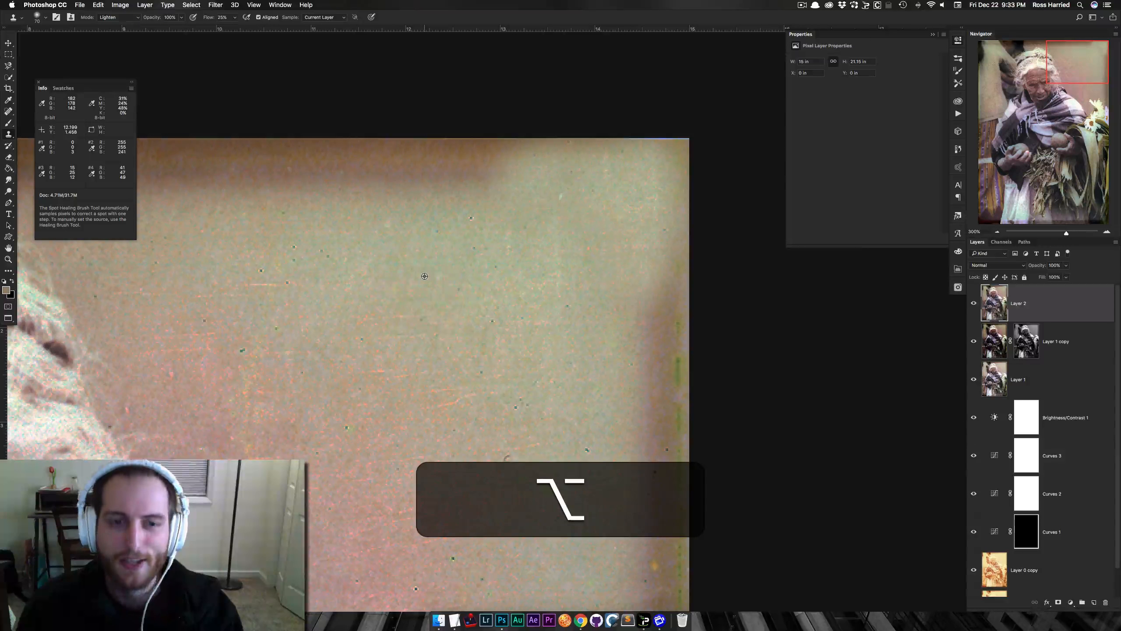
pyautogui.keyDown('alt'); pyautogui.click(430, 290); pyautogui.keyUp('alt')
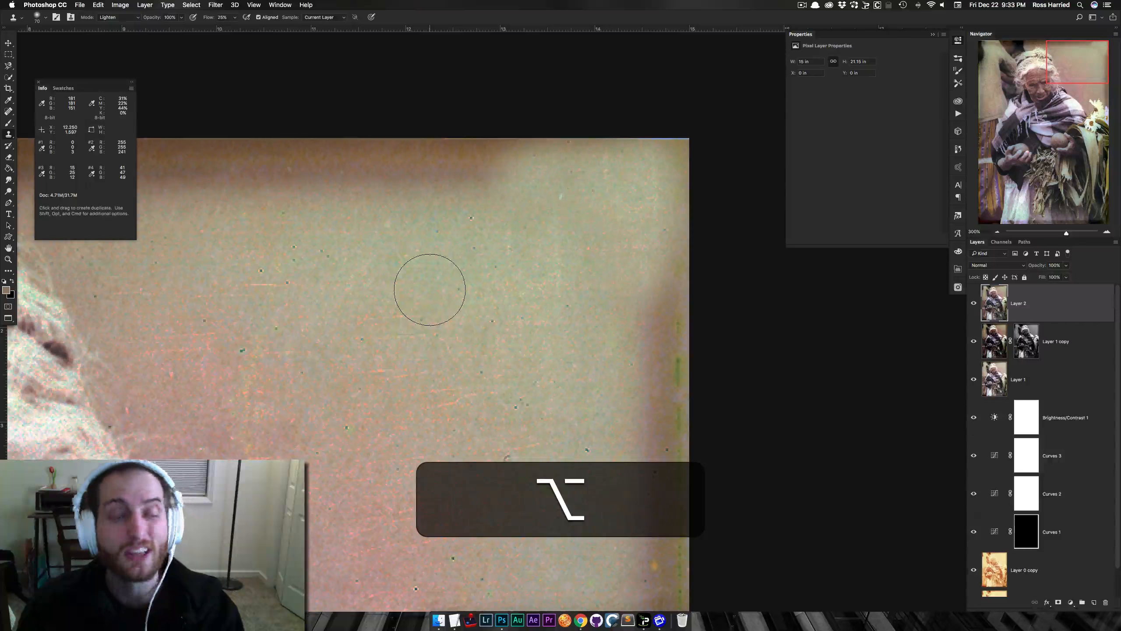
pyautogui.moveTo(470, 172)
pyautogui.mouseDown()
pyautogui.moveTo(503, 149)
pyautogui.moveTo(520, 155)
pyautogui.moveTo(437, 168)
pyautogui.moveTo(456, 213)
pyautogui.moveTo(345, 185)
pyautogui.moveTo(426, 226)
pyautogui.mouseUp()
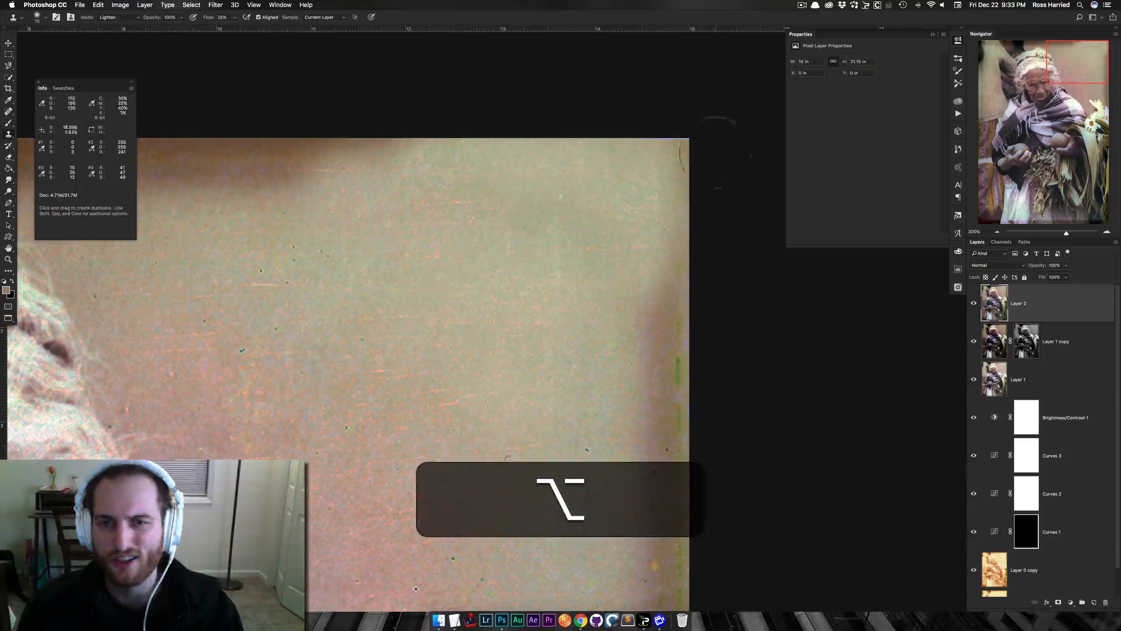
# Set the Clone Stamp to Normal mode and clone backdrop texture over more of the dark top border toward the woman's hair
pyautogui.moveTo(648, 292)
pyautogui.mouseDown()
pyautogui.moveTo(649, 403)
pyautogui.moveTo(669, 351)
pyautogui.moveTo(801, 365)
pyautogui.mouseUp()
pyautogui.keyDown('alt'); pyautogui.click(534, 395); pyautogui.keyUp('alt')
pyautogui.click(118, 17)
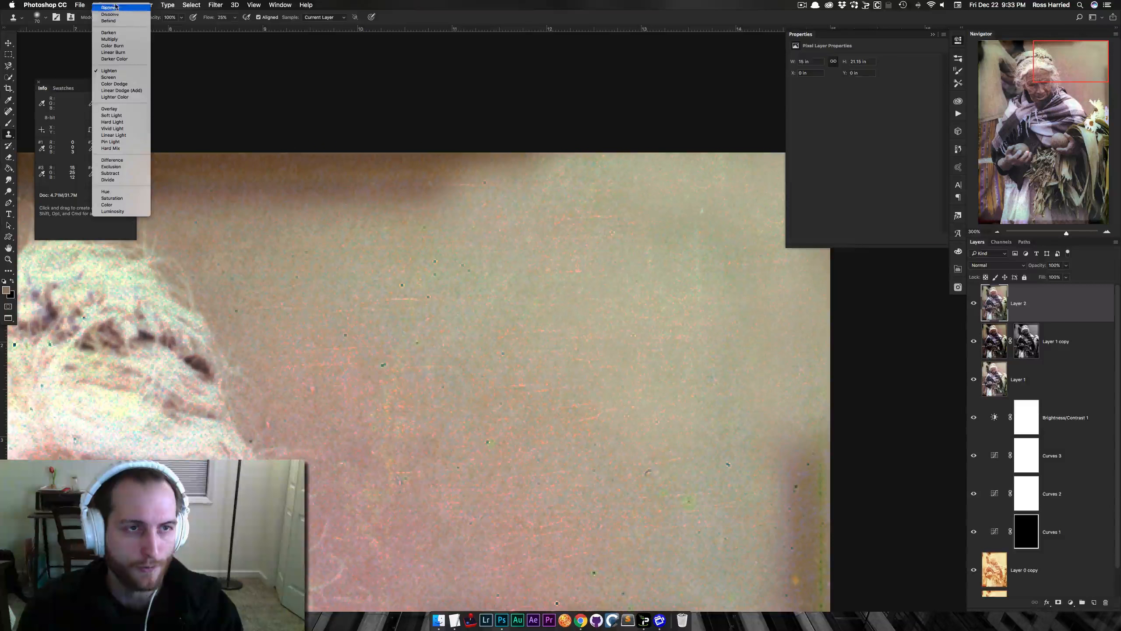
pyautogui.click(116, 7)
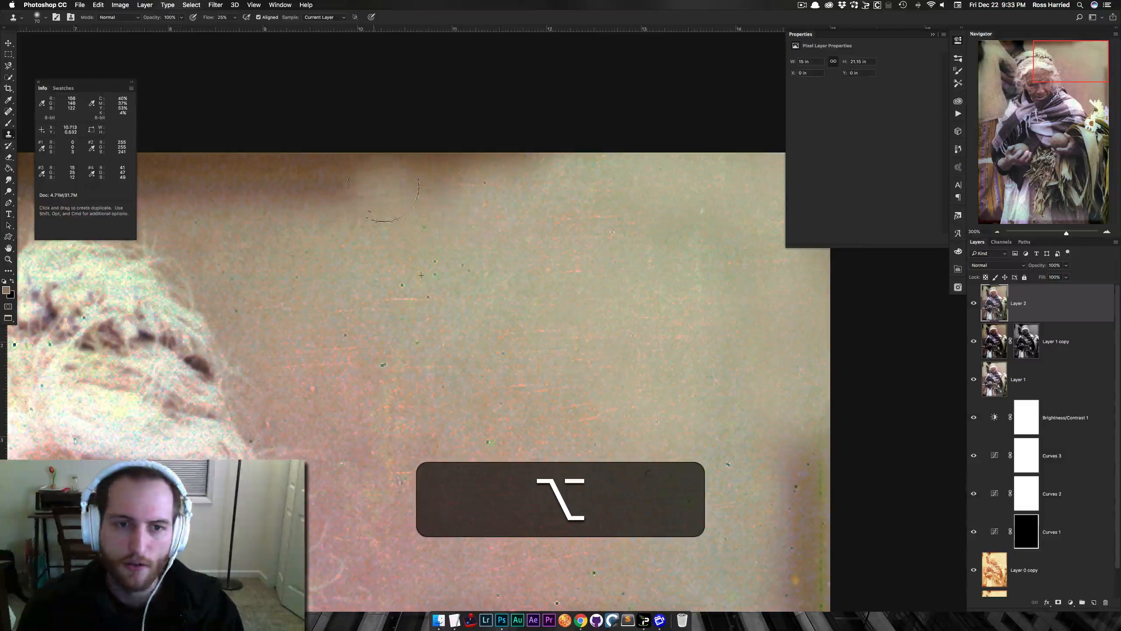
pyautogui.moveTo(463, 195)
pyautogui.mouseDown()
pyautogui.moveTo(440, 181)
pyautogui.moveTo(518, 203)
pyautogui.moveTo(516, 179)
pyautogui.moveTo(316, 176)
pyautogui.mouseUp()
pyautogui.keyDown('alt'); pyautogui.click(554, 270); pyautogui.keyUp('alt')
pyautogui.keyDown('alt'); pyautogui.click(487, 252); pyautogui.keyUp('alt')
pyautogui.moveTo(392, 170); pyautogui.dragTo(430, 166)
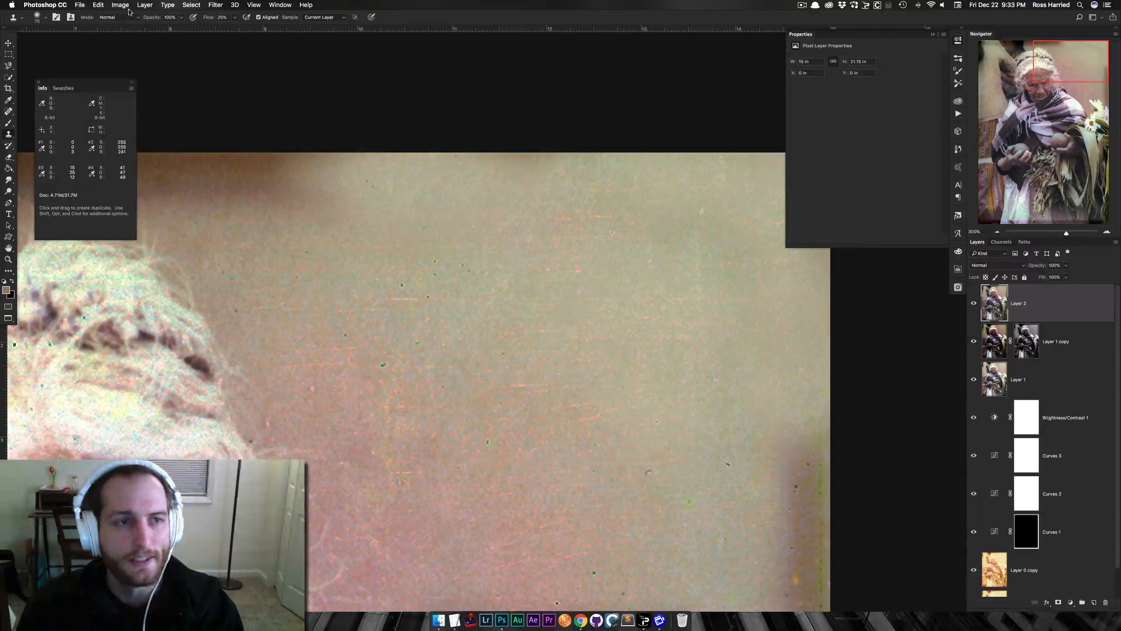
# Set the Clone Stamp back to Lighten mode and clone clean backdrop down over the dark border along the photo's right edge
pyautogui.click(118, 17)
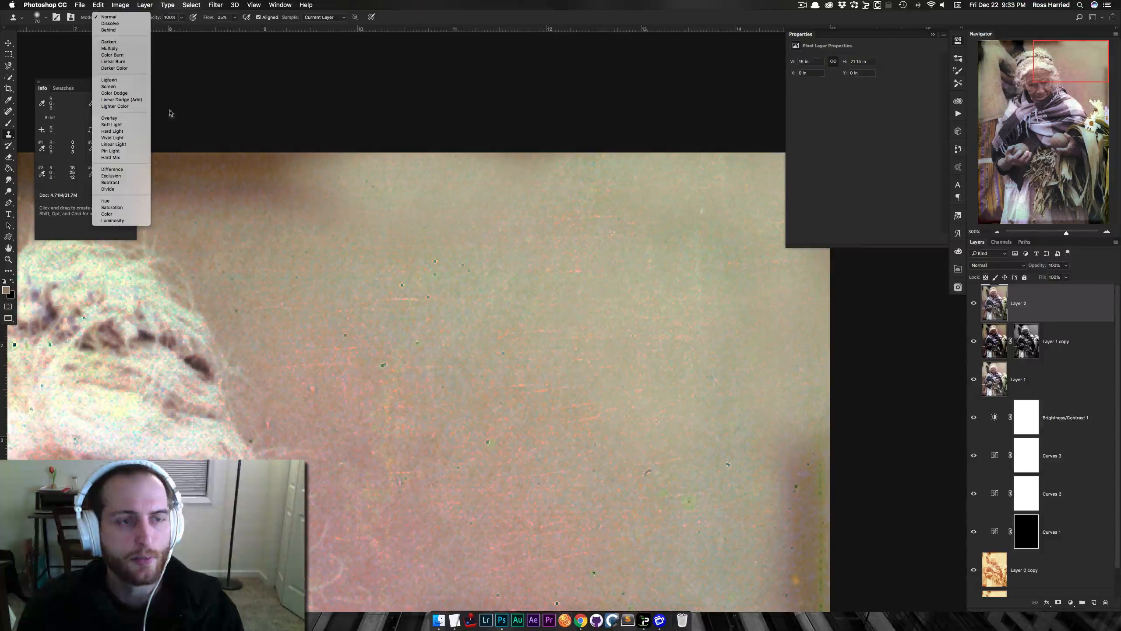
pyautogui.click(109, 80)
pyautogui.moveTo(715, 282); pyautogui.dragTo(596, 163)
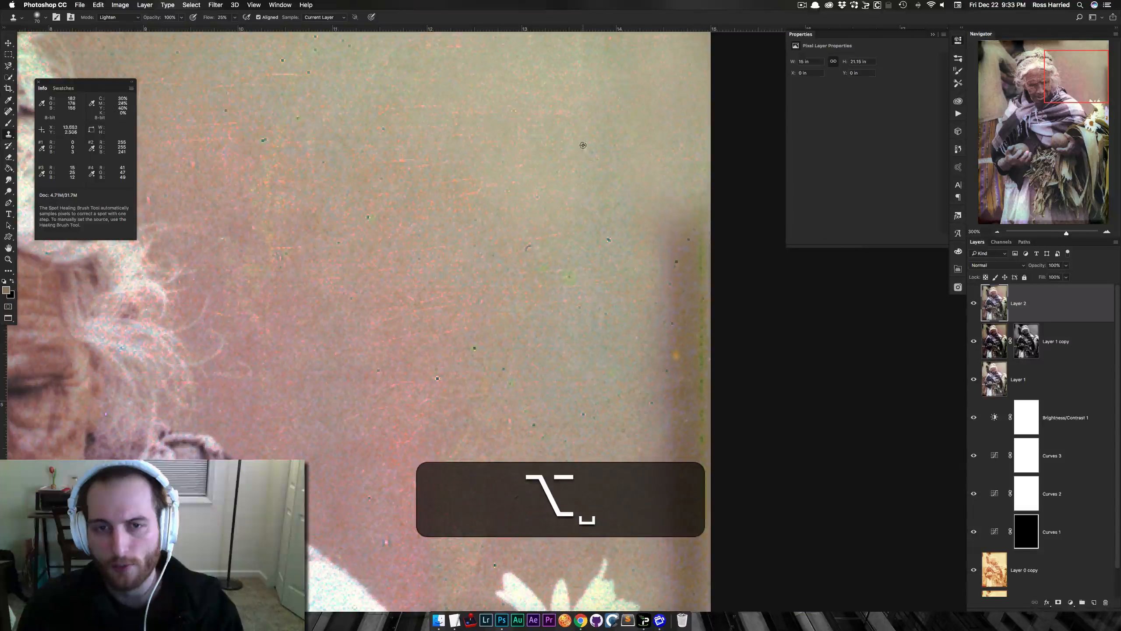
pyautogui.keyDown('alt'); pyautogui.click(583, 145); pyautogui.keyUp('alt')
pyautogui.moveTo(689, 255)
pyautogui.mouseDown()
pyautogui.moveTo(651, 255)
pyautogui.moveTo(703, 281)
pyautogui.moveTo(698, 307)
pyautogui.moveTo(666, 298)
pyautogui.mouseUp()
pyautogui.keyDown('alt'); pyautogui.click(611, 290); pyautogui.keyUp('alt')
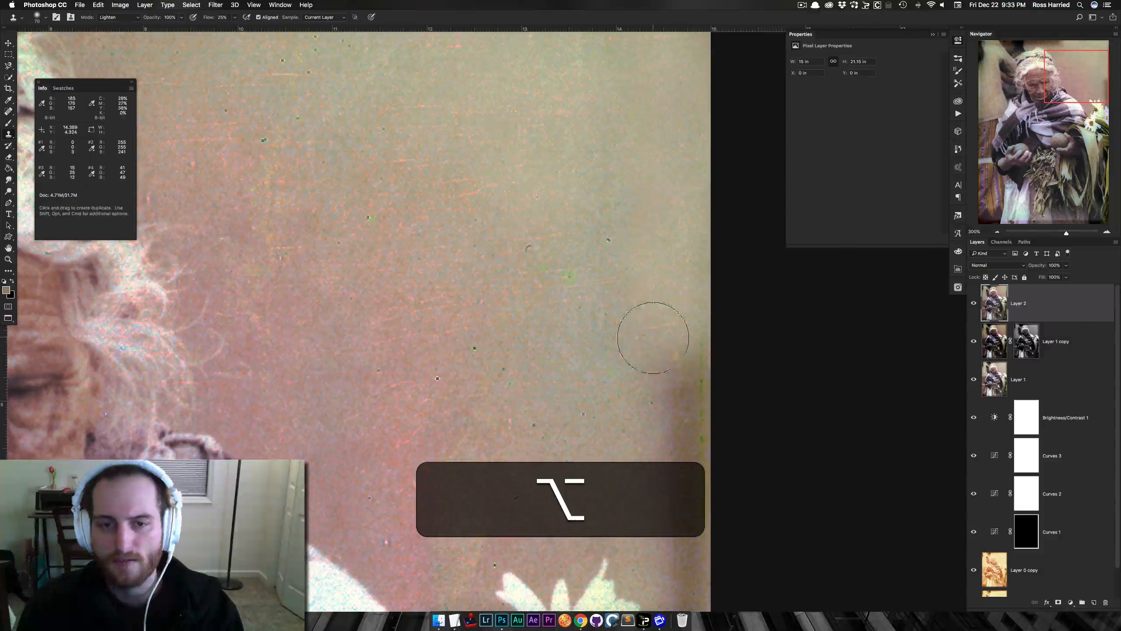
pyautogui.moveTo(674, 356)
pyautogui.mouseDown()
pyautogui.moveTo(662, 397)
pyautogui.moveTo(679, 382)
pyautogui.moveTo(633, 359)
pyautogui.moveTo(632, 408)
pyautogui.moveTo(675, 430)
pyautogui.mouseUp()
pyautogui.keyDown('alt'); pyautogui.click(614, 290); pyautogui.keyUp('alt')
pyautogui.keyDown('alt'); pyautogui.click(638, 360); pyautogui.keyUp('alt')
pyautogui.moveTo(681, 470)
pyautogui.mouseDown()
pyautogui.moveTo(717, 478)
pyautogui.moveTo(701, 454)
pyautogui.mouseUp()
pyautogui.keyDown('alt'); pyautogui.click(628, 370); pyautogui.keyUp('alt')
pyautogui.keyDown('alt'); pyautogui.click(627, 445); pyautogui.keyUp('alt')
pyautogui.moveTo(679, 541); pyautogui.dragTo(686, 550)
# Clone brighter fabric over the brown stains and purple band along the bottom of the white skirt
pyautogui.moveTo(535, 244)
pyautogui.mouseDown()
pyautogui.moveTo(601, 363)
pyautogui.moveTo(570, 442)
pyautogui.moveTo(473, 502)
pyautogui.mouseUp()
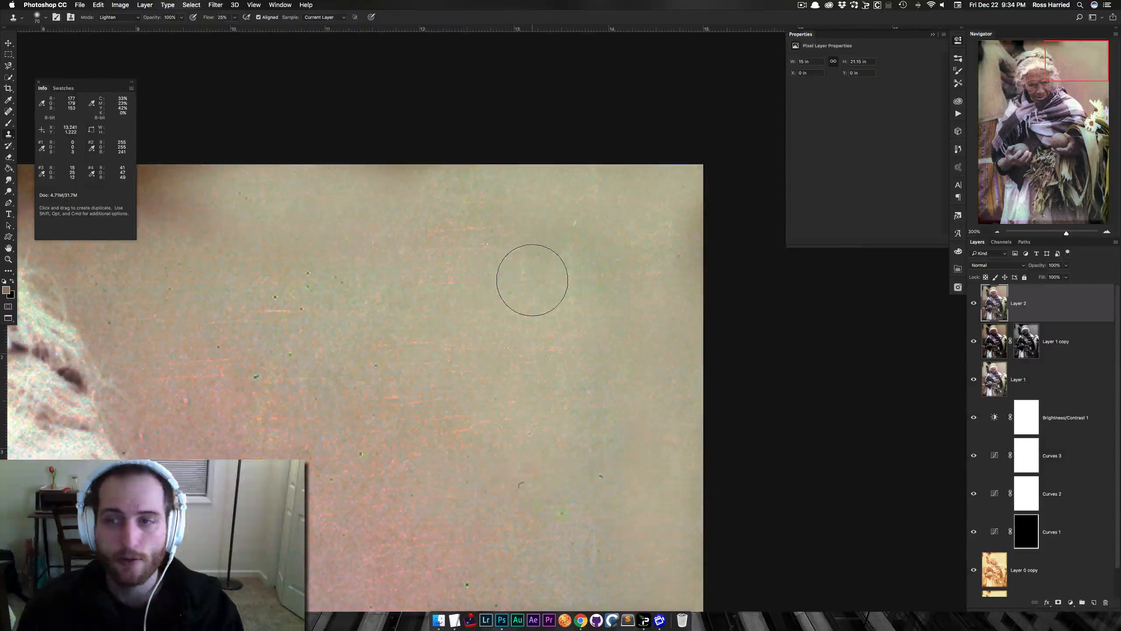
pyautogui.moveTo(518, 281); pyautogui.dragTo(643, 346)
pyautogui.press('super+0')
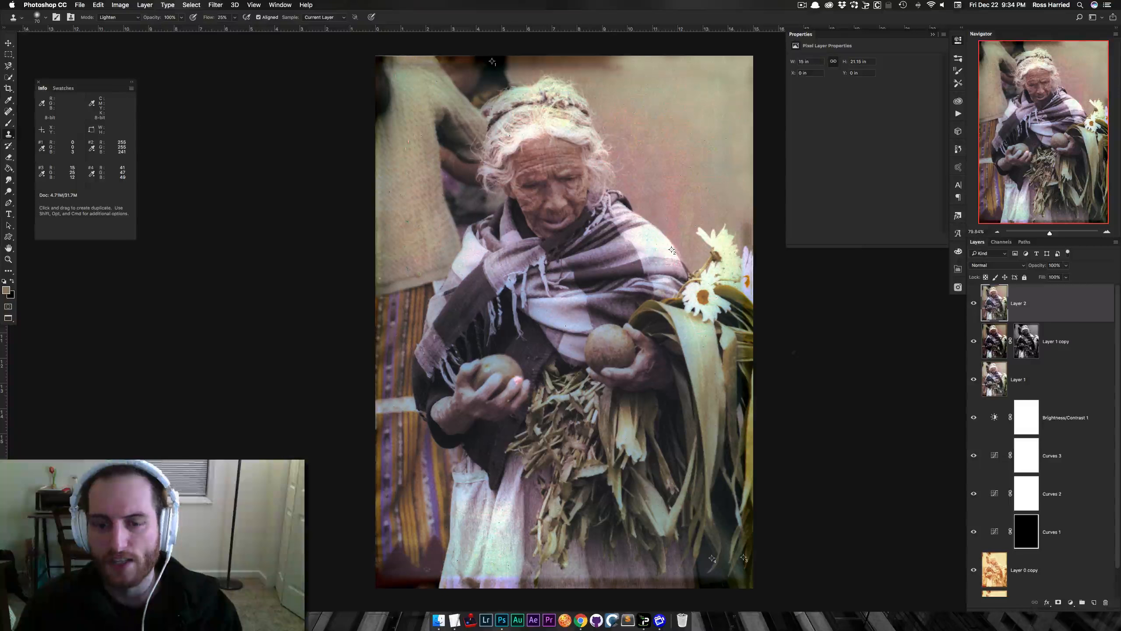
pyautogui.moveTo(690, 435); pyautogui.dragTo(726, 261)
pyautogui.press('super+equal')
pyautogui.press('super+equal')
pyautogui.press('super+equal')
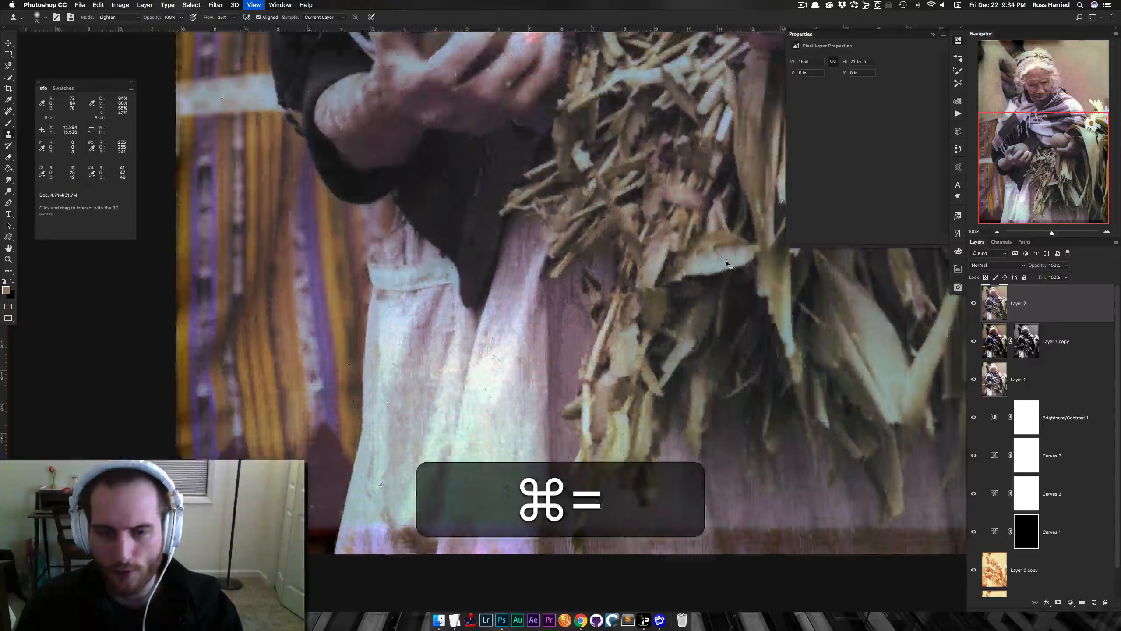
pyautogui.moveTo(633, 344); pyautogui.dragTo(501, 95)
pyautogui.moveTo(609, 216); pyautogui.dragTo(717, 232)
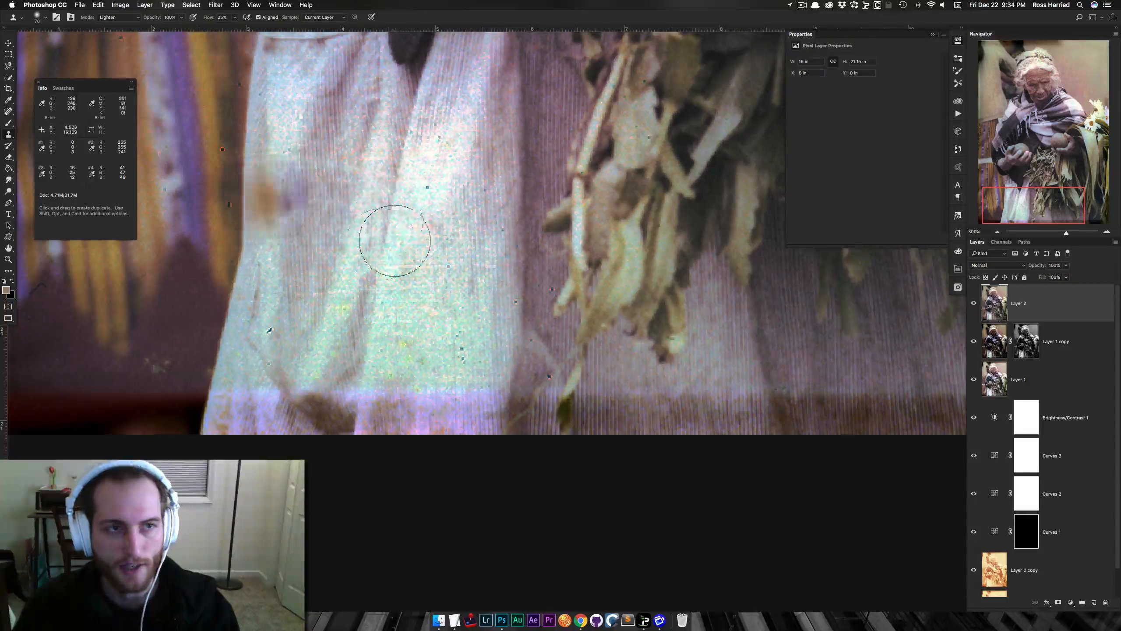
pyautogui.press('alt')
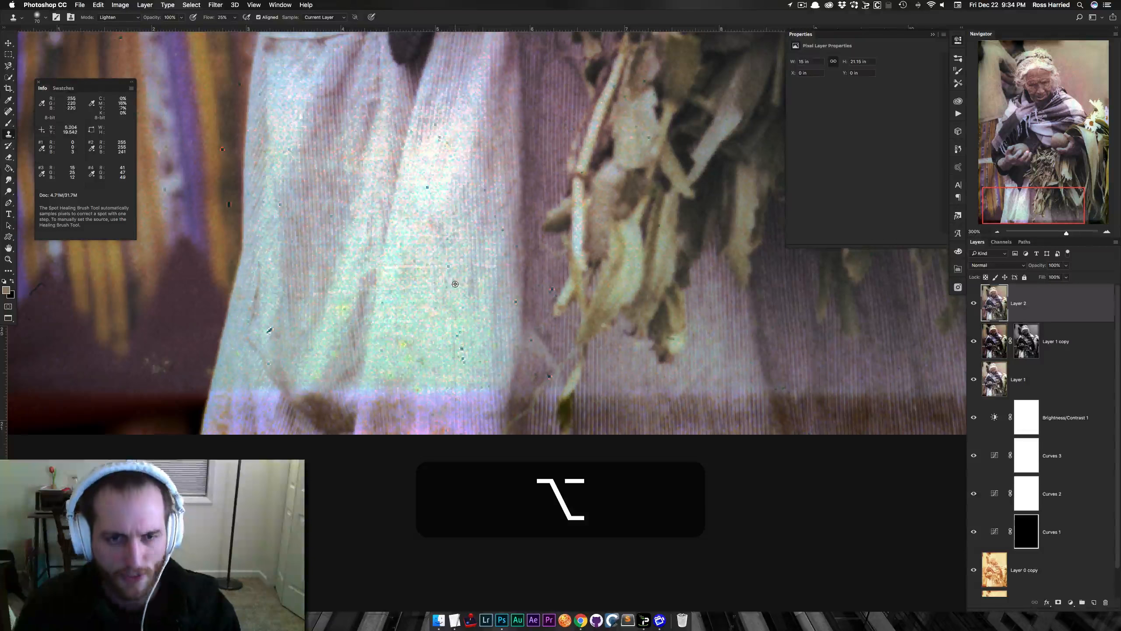
pyautogui.moveTo(463, 389)
pyautogui.mouseDown()
pyautogui.moveTo(500, 357)
pyautogui.moveTo(364, 407)
pyautogui.moveTo(242, 392)
pyautogui.mouseUp()
pyautogui.keyDown('alt'); pyautogui.click(376, 299); pyautogui.keyUp('alt')
# Clone lighter fabric over the brown band at the photo's bottom edge, beneath the hanging leaves
pyautogui.press('alt')
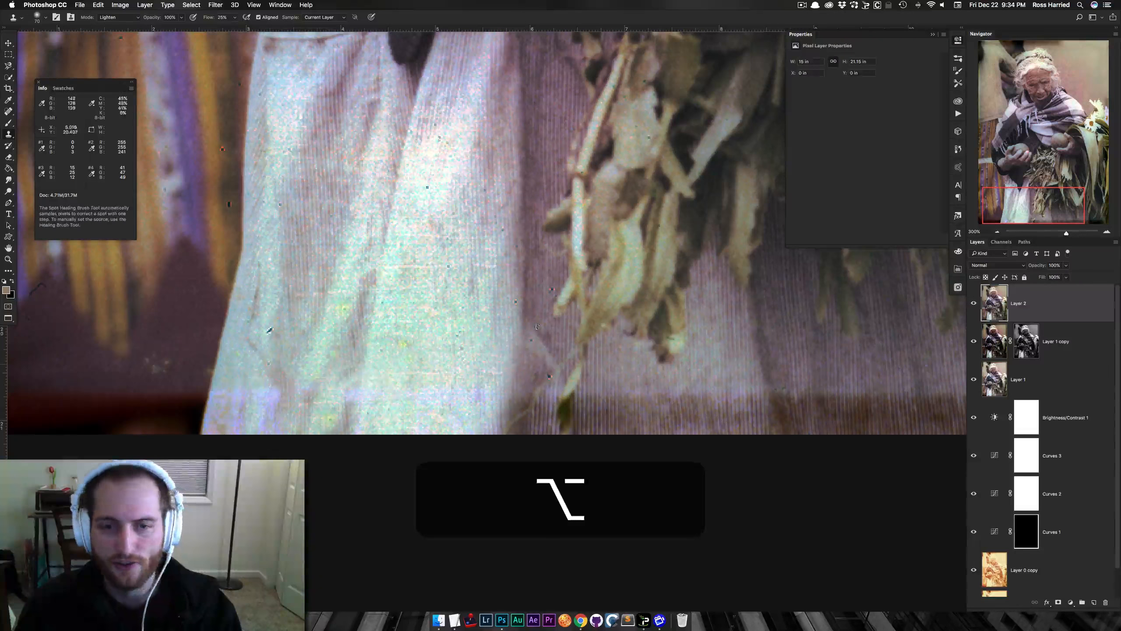
pyautogui.keyDown('alt'); pyautogui.click(742, 349); pyautogui.keyUp('alt')
pyautogui.moveTo(735, 412); pyautogui.dragTo(664, 414)
pyautogui.keyDown('alt'); pyautogui.click(726, 360); pyautogui.keyUp('alt')
# Reduce the Clone Stamp brush and blend the remaining brown band below the leaves using fresh samples of the surrounding fabric
pyautogui.press('[')
pyautogui.press('[')
pyautogui.press('[')
pyautogui.keyDown('alt'); pyautogui.click(715, 370); pyautogui.keyUp('alt')
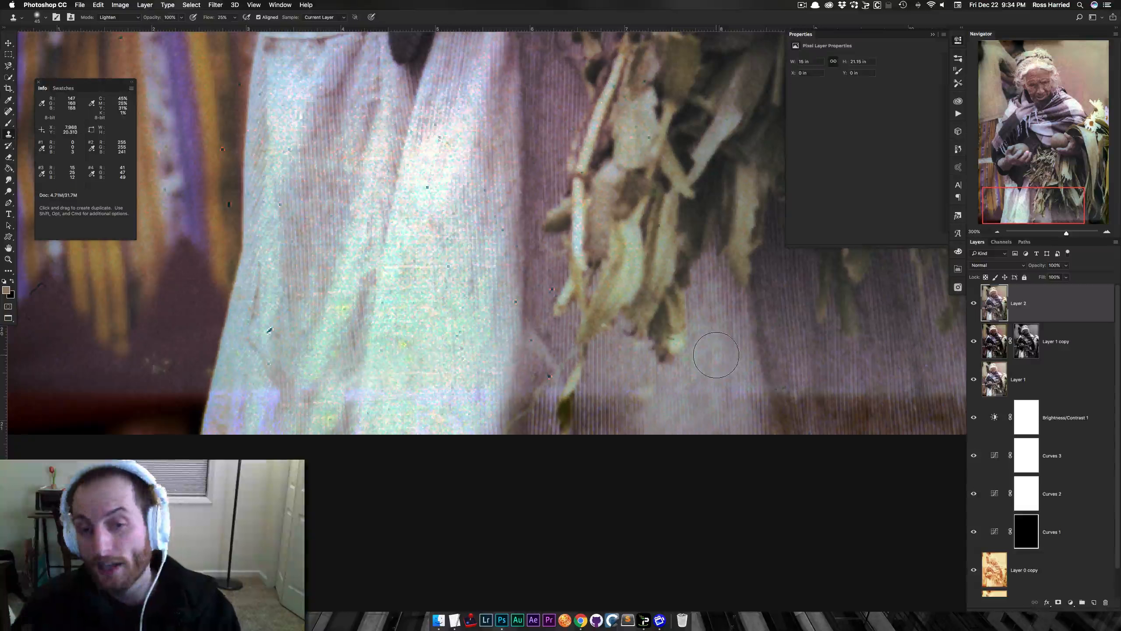
pyautogui.keyDown('alt'); pyautogui.click(714, 348); pyautogui.keyUp('alt')
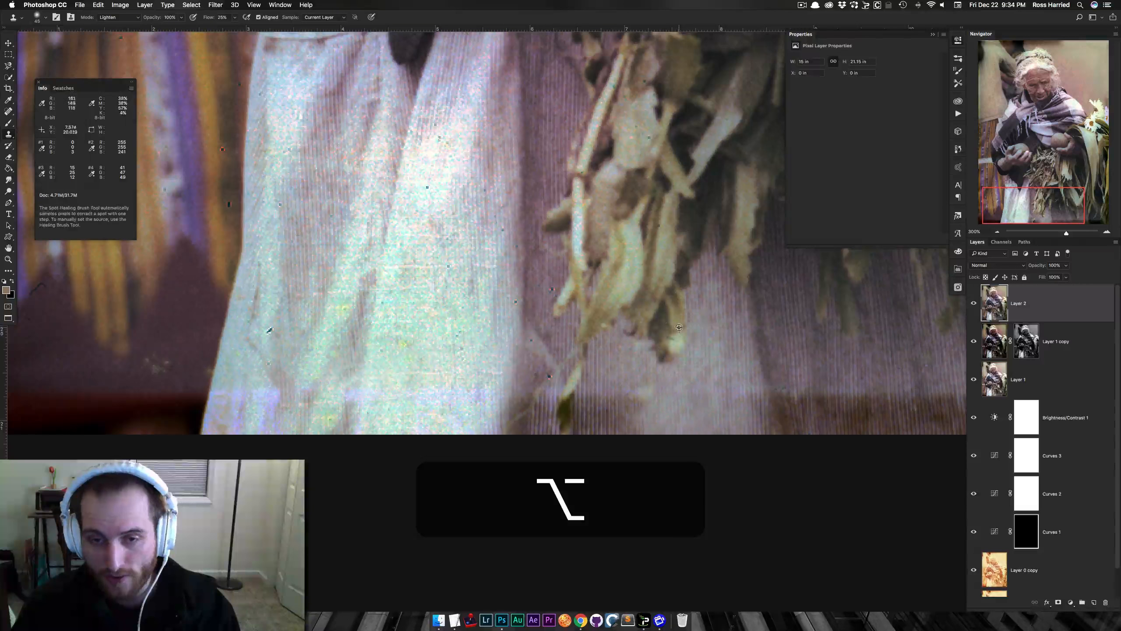
pyautogui.keyDown('alt'); pyautogui.click(671, 337); pyautogui.keyUp('alt')
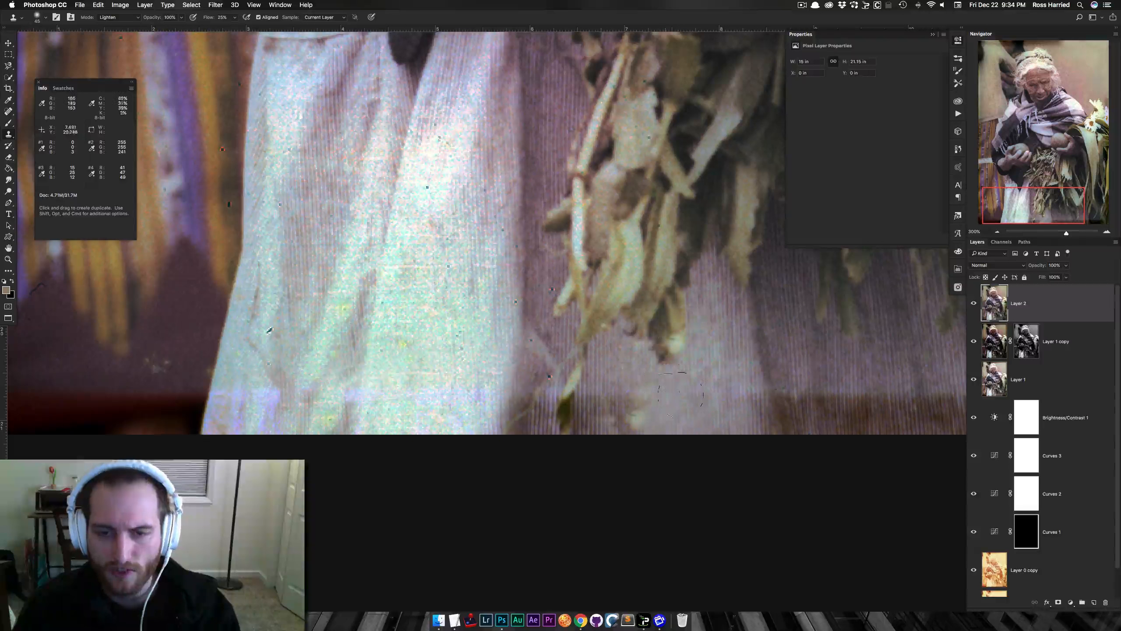
pyautogui.keyDown('alt'); pyautogui.click(714, 365); pyautogui.keyUp('alt')
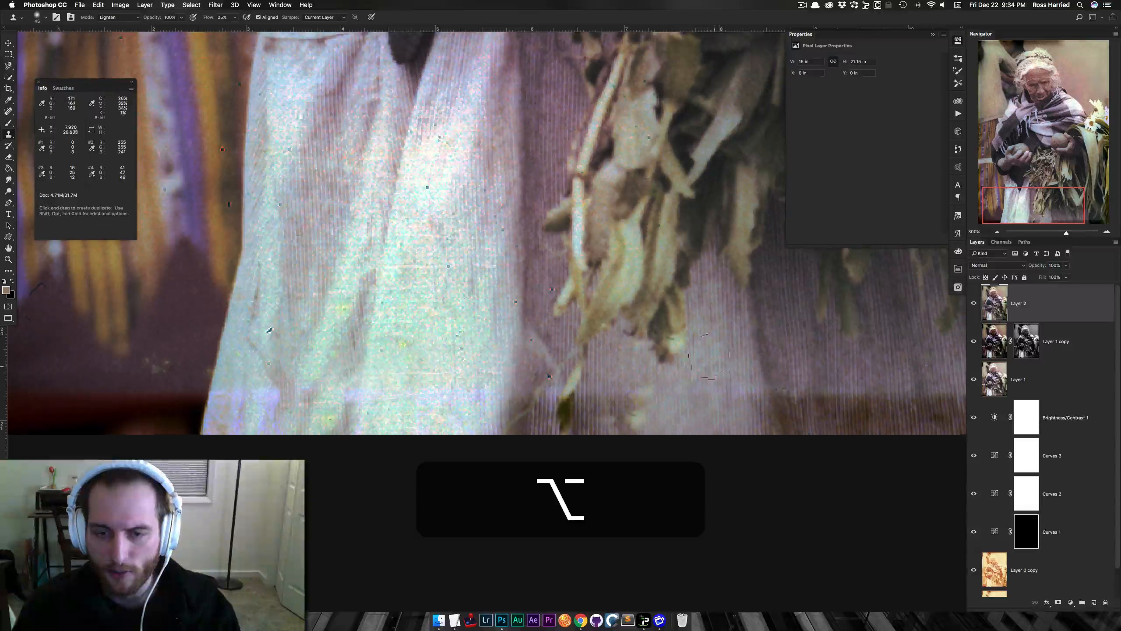
pyautogui.moveTo(629, 418); pyautogui.dragTo(602, 424)
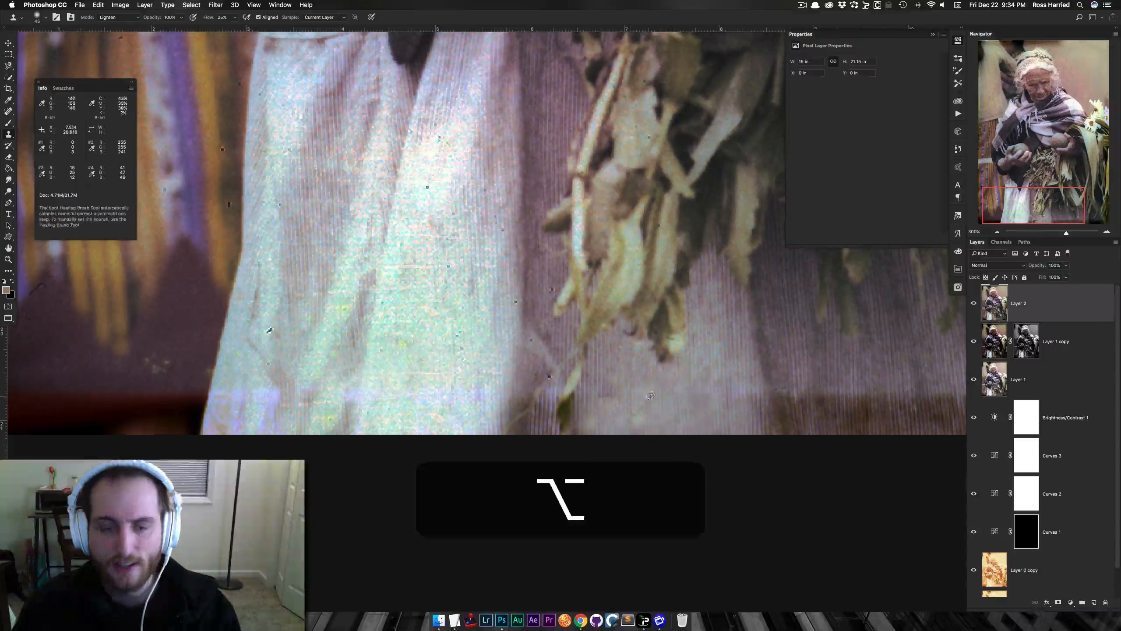
# Set the Clone Stamp to Normal mode, try a stroke on the fabric below the leaves, and undo it
pyautogui.click(116, 17)
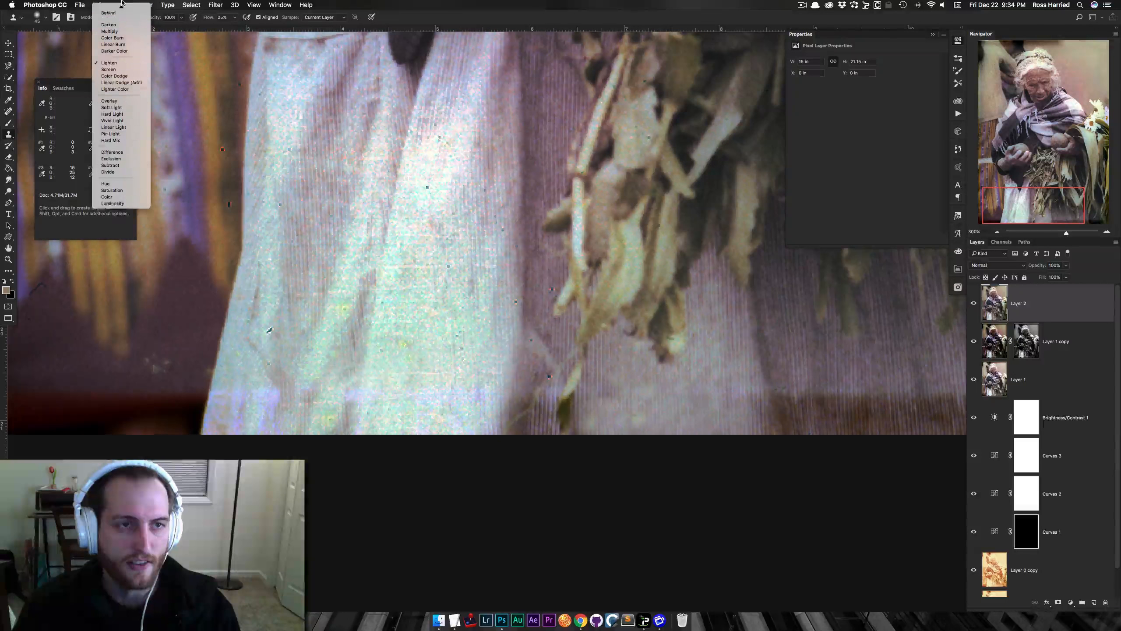
pyautogui.click(116, 9)
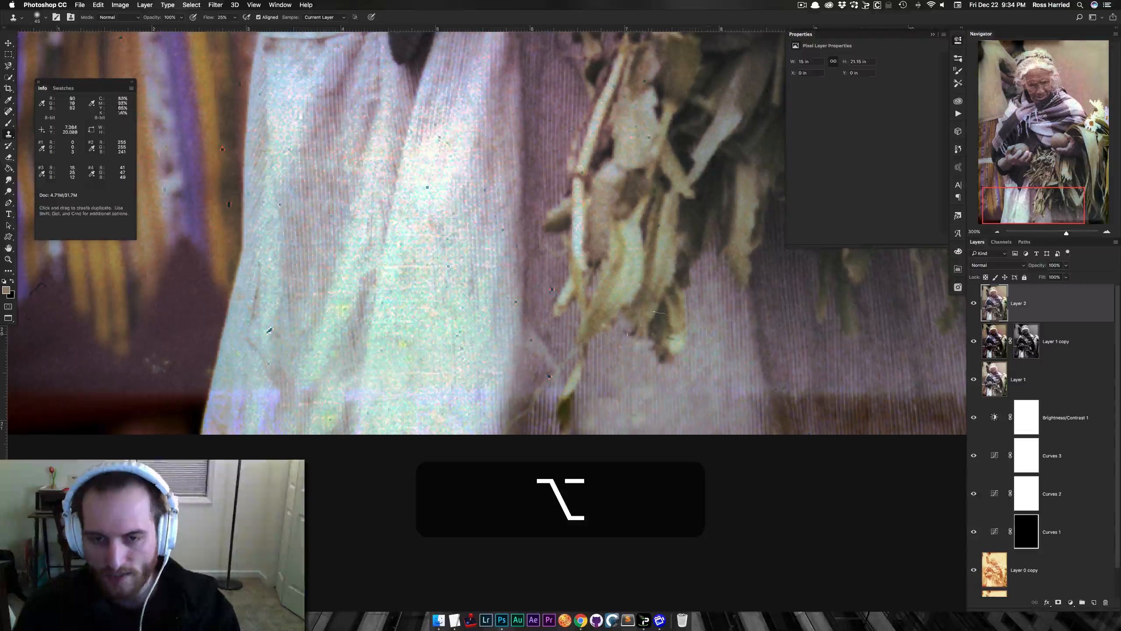
pyautogui.keyDown('alt'); pyautogui.click(680, 337); pyautogui.keyUp('alt')
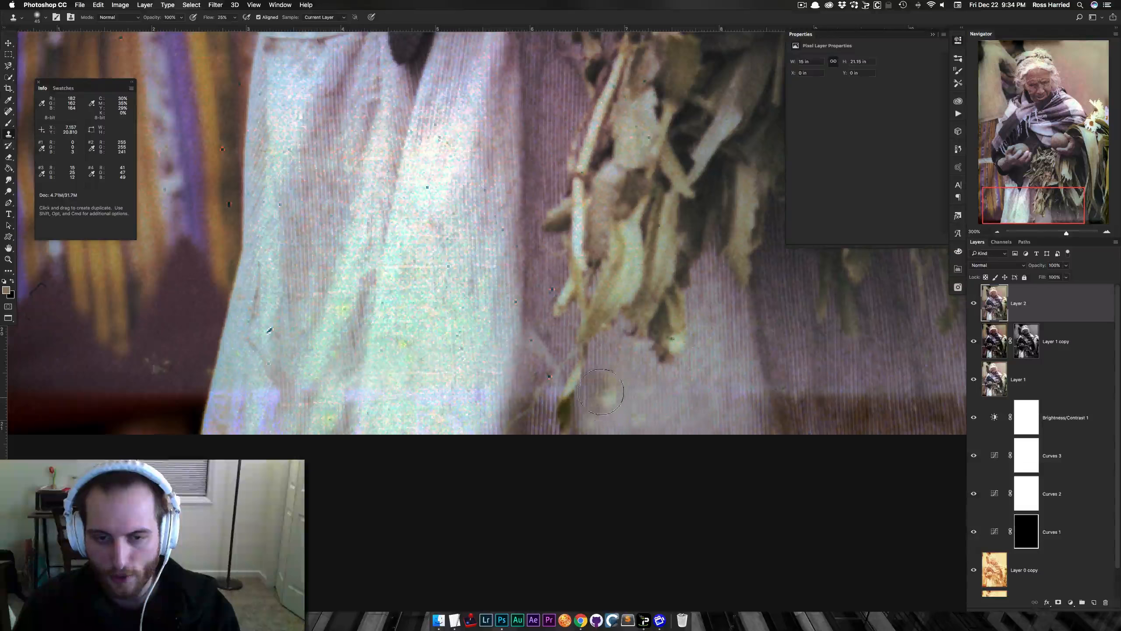
pyautogui.press('super+z')
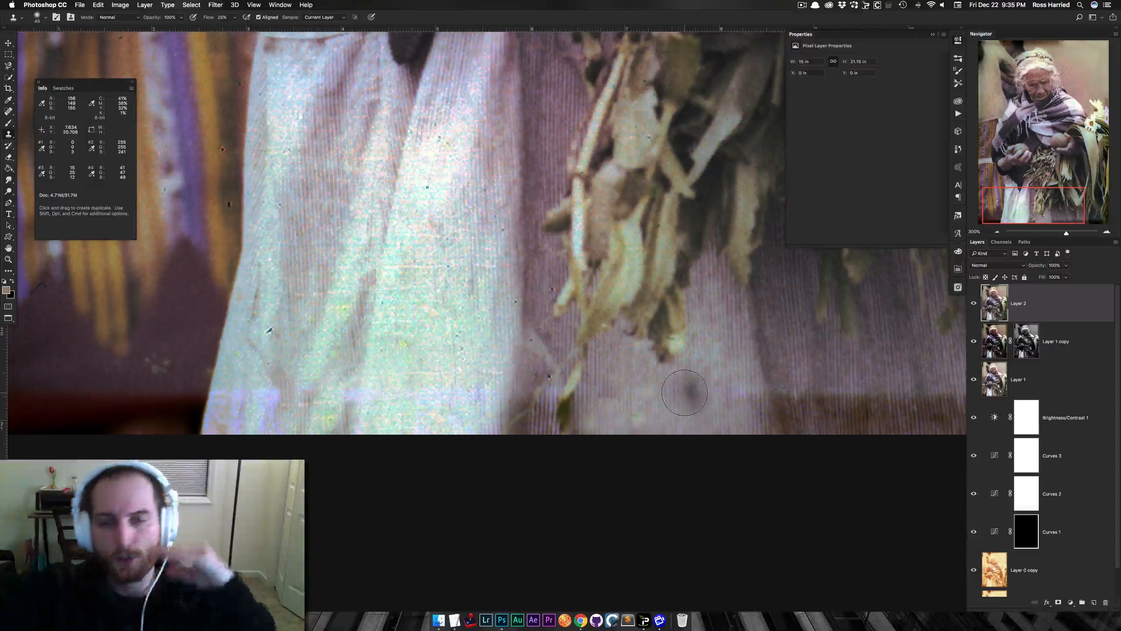
# Heal the bright red spot on the fingertip holding the lower mango with the Spot Healing Brush
pyautogui.press('super+0')
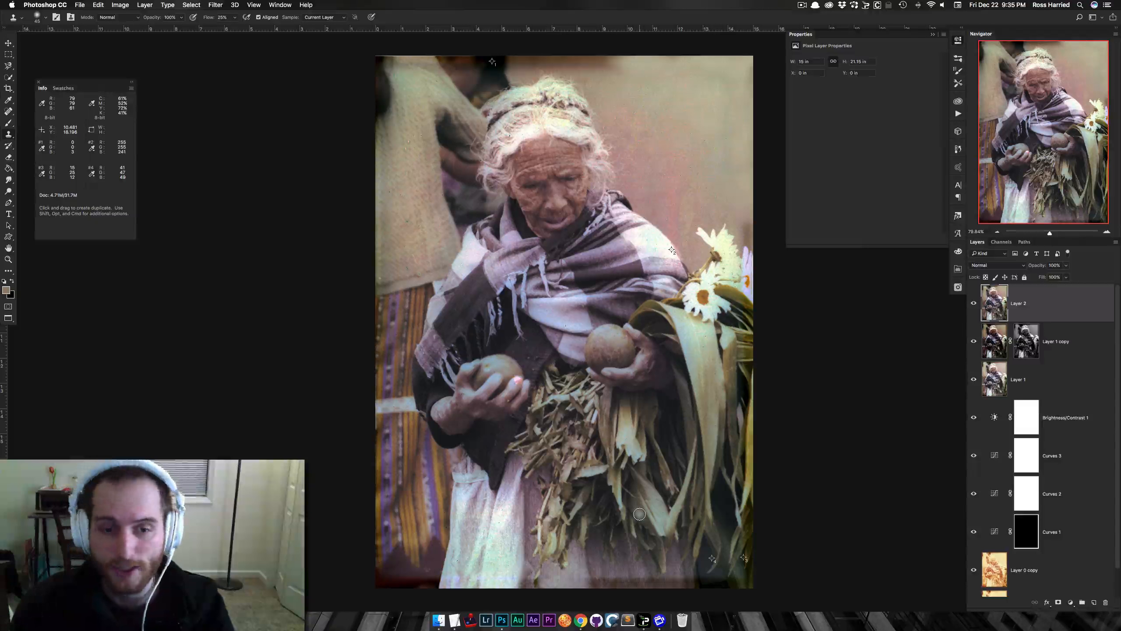
pyautogui.press('super+equal')
pyautogui.press('super+equal')
pyautogui.press('super+equal')
pyautogui.press('super+equal')
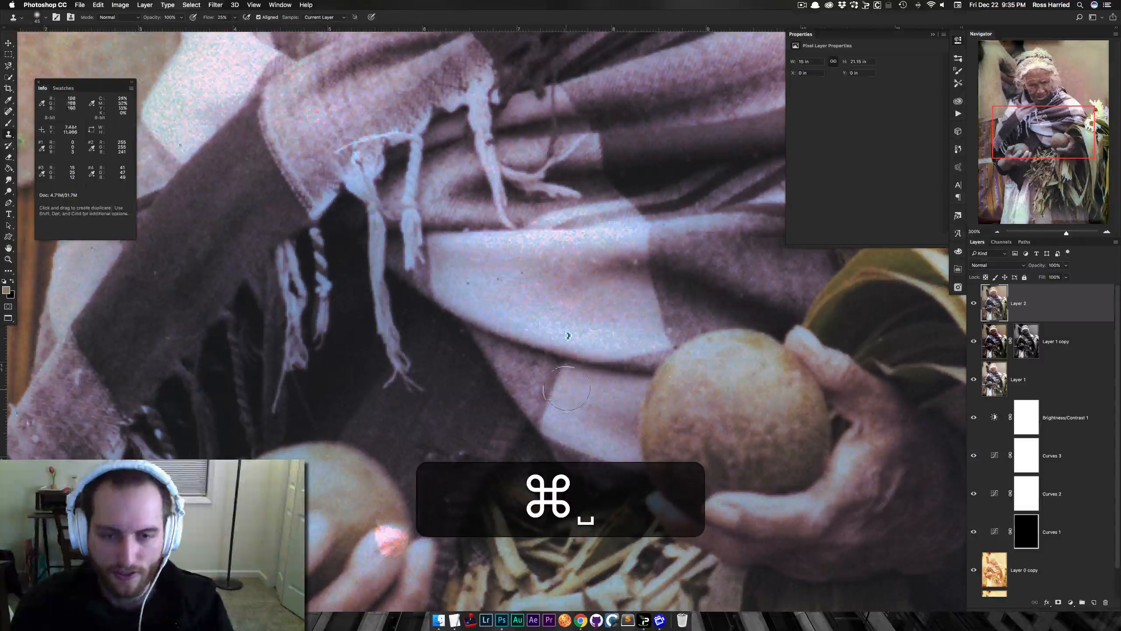
pyautogui.press('j')
pyautogui.press('space')
pyautogui.moveTo(551, 330)
pyautogui.mouseDown()
pyautogui.moveTo(690, 256)
pyautogui.moveTo(787, 185)
pyautogui.mouseUp()
pyautogui.click(540, 434)
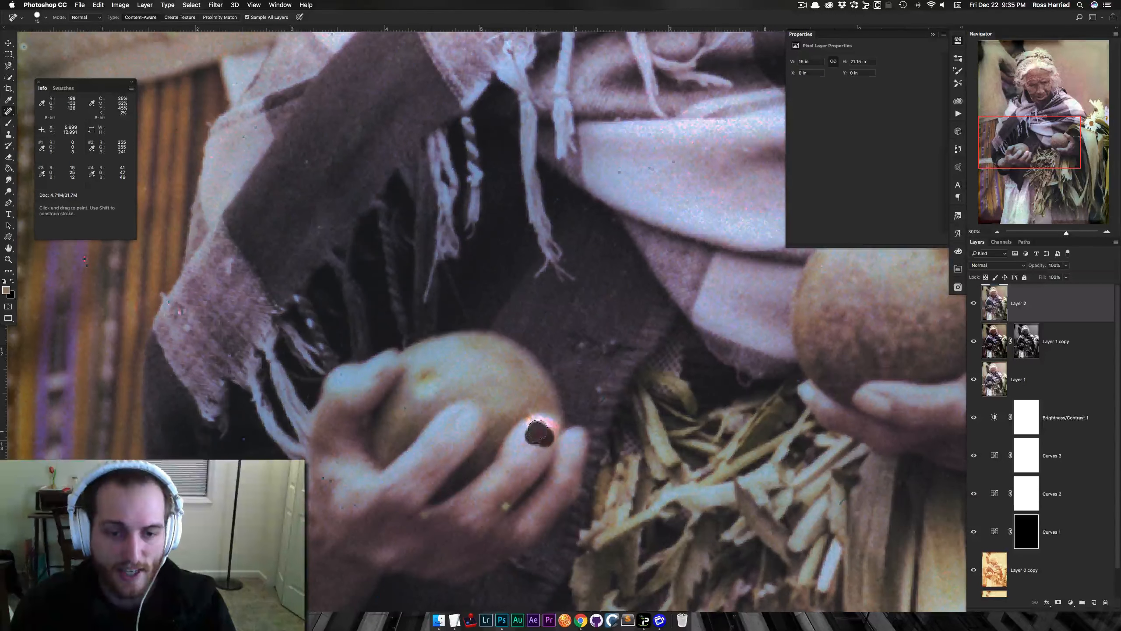
# Heal the dark speck on the background figure's tan garment and check the whole photo
pyautogui.press('space')
pyautogui.moveTo(85, 260); pyautogui.dragTo(430, 368)
pyautogui.press('space')
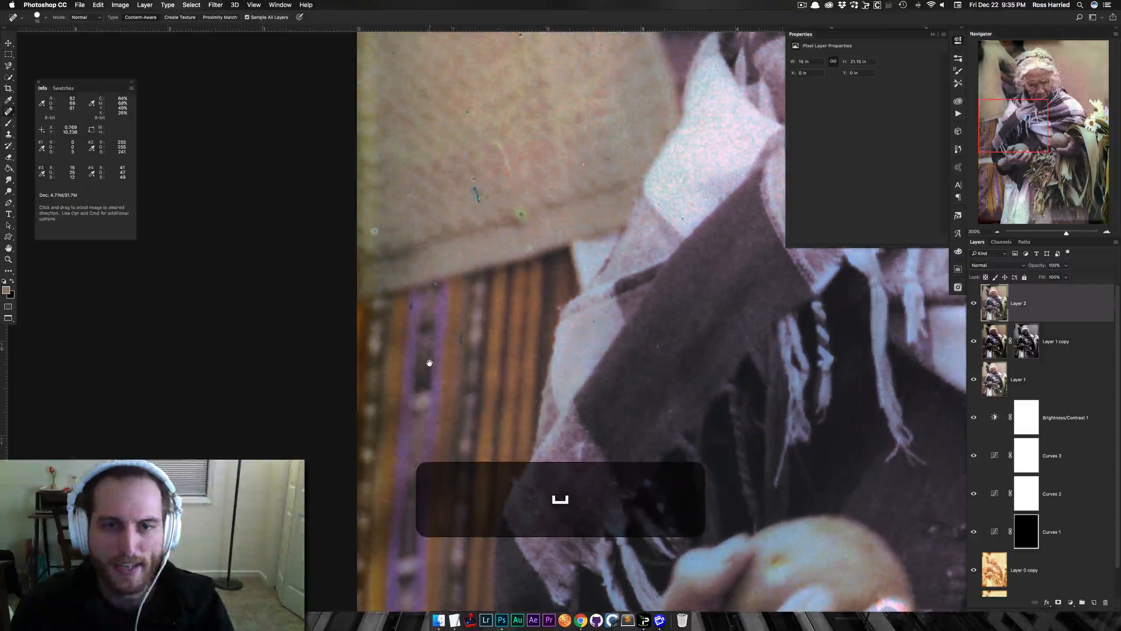
pyautogui.click(476, 181)
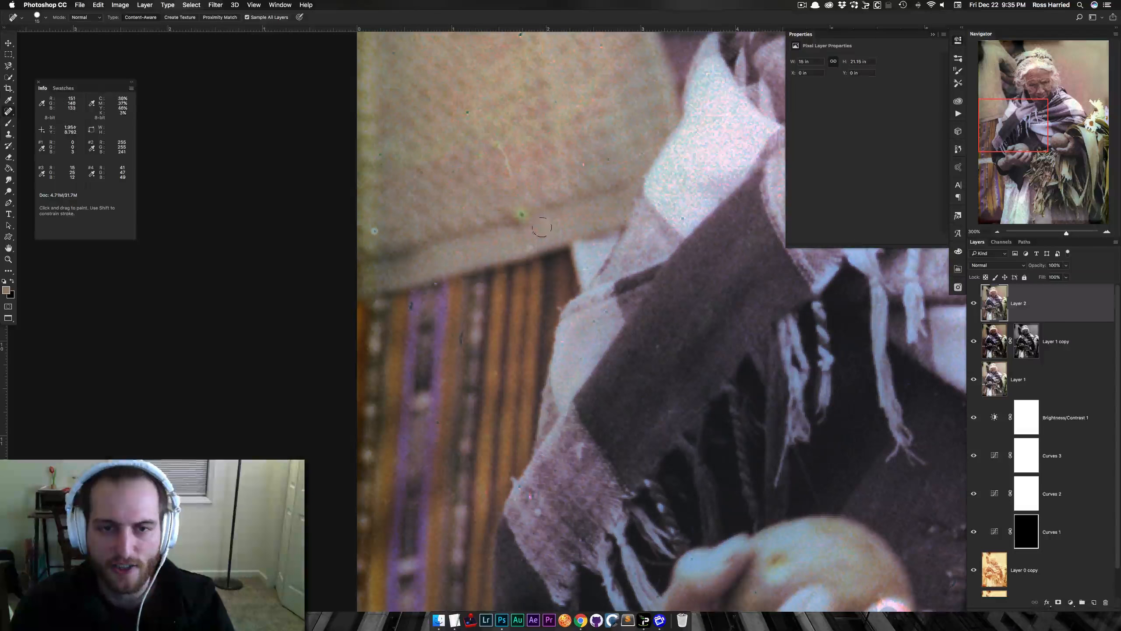
pyautogui.press('super+0')
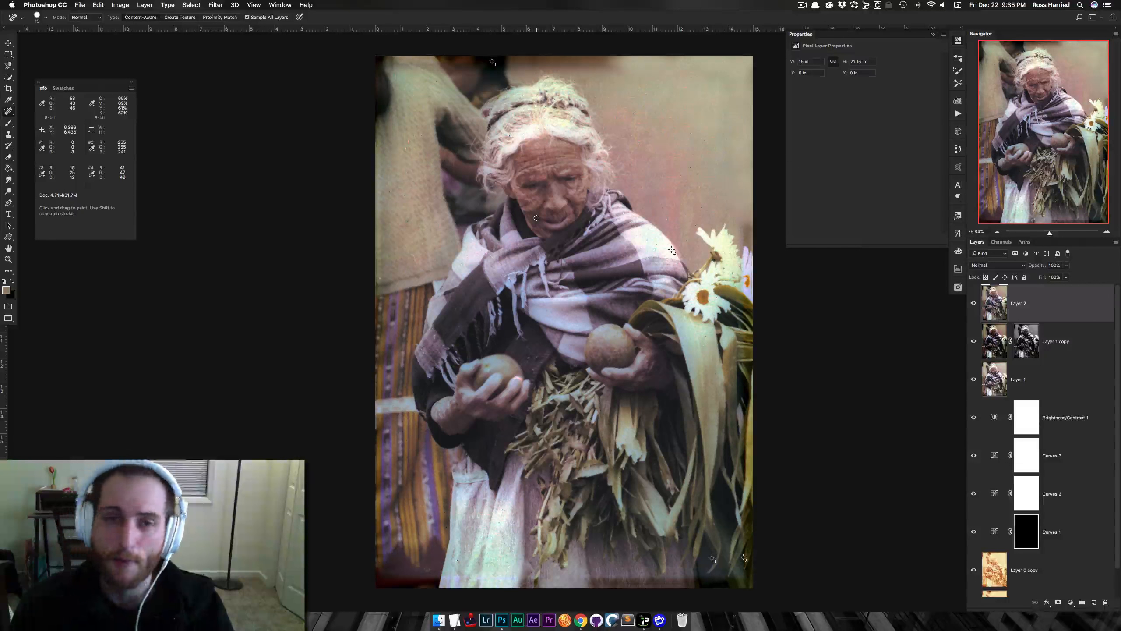
pyautogui.press('super+0')
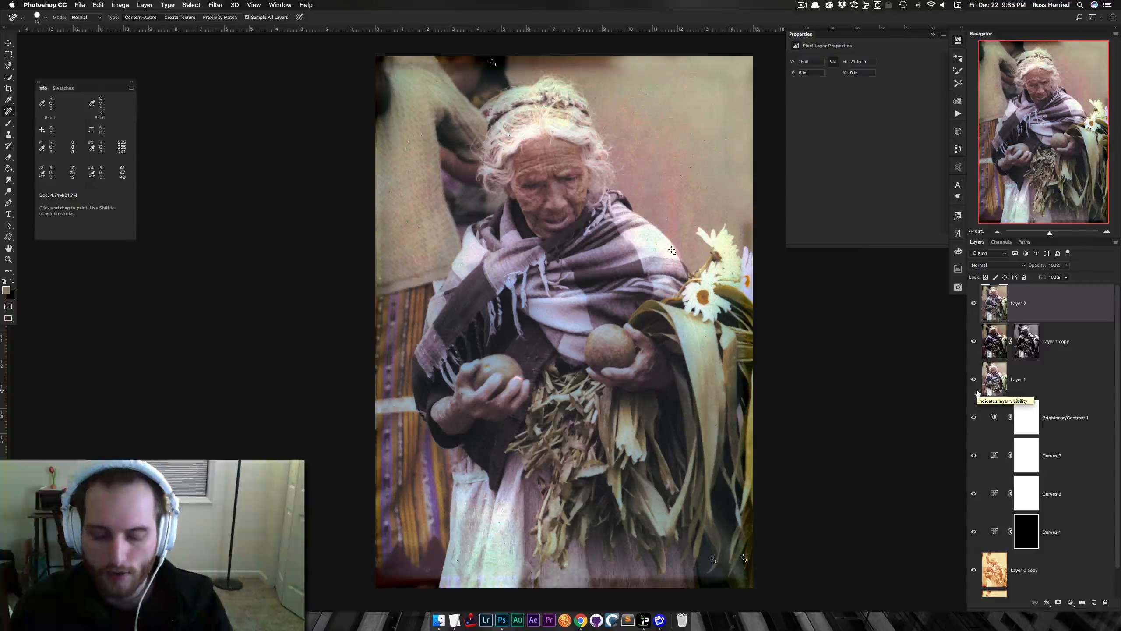
# Duplicate Layer 2 and open the copy in the Camera Raw Filter
pyautogui.hotkey('ctrl', 'j')
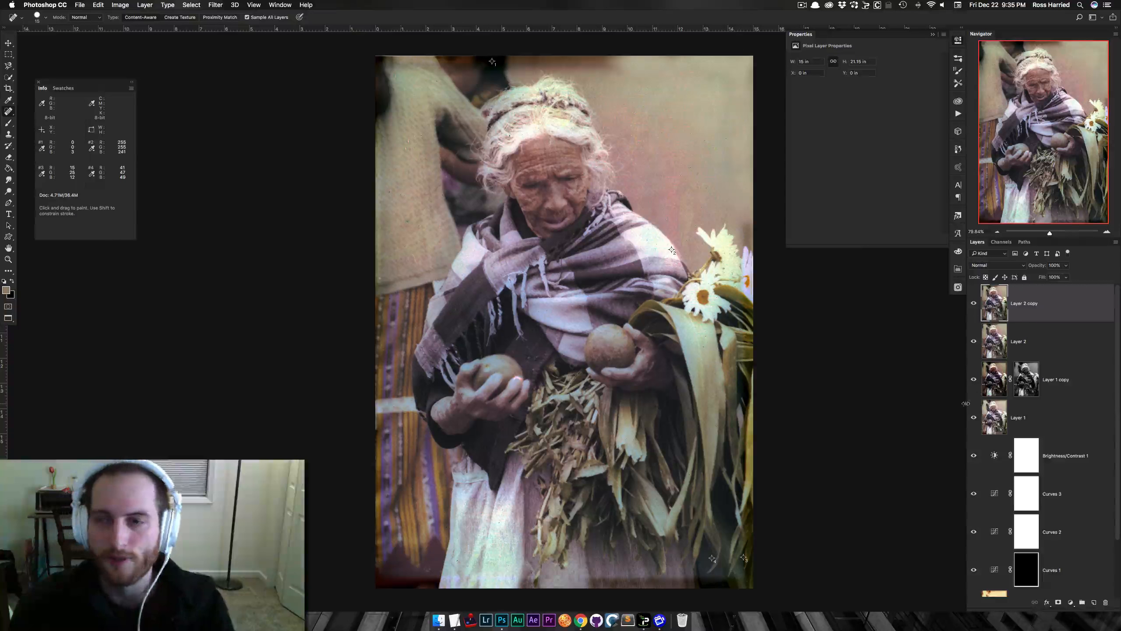
pyautogui.click(215, 4)
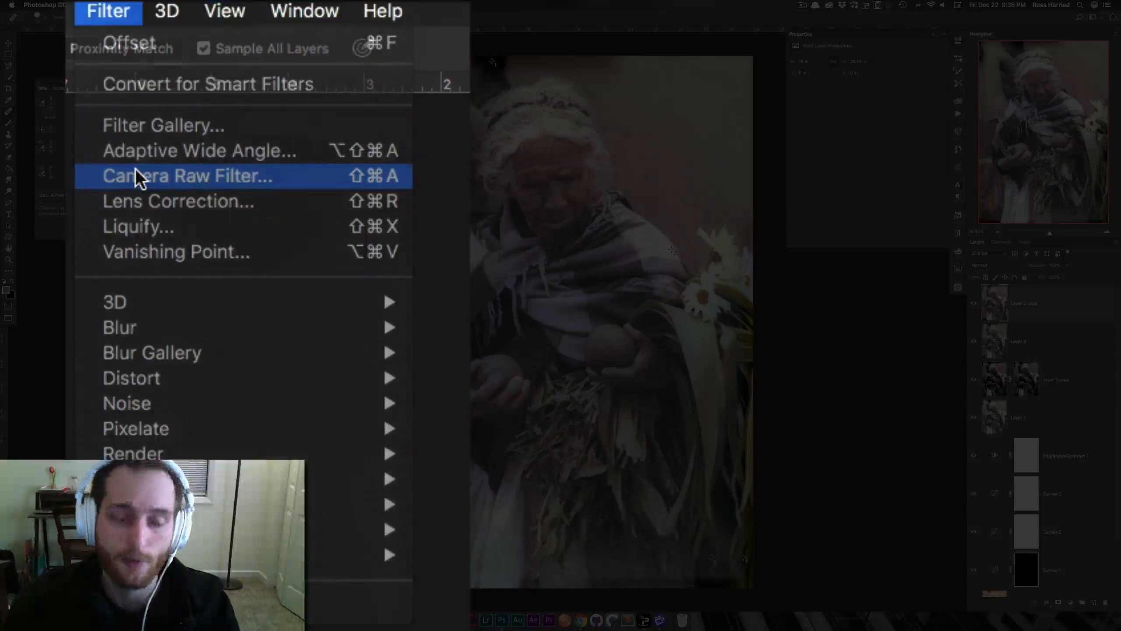
pyautogui.click(227, 60)
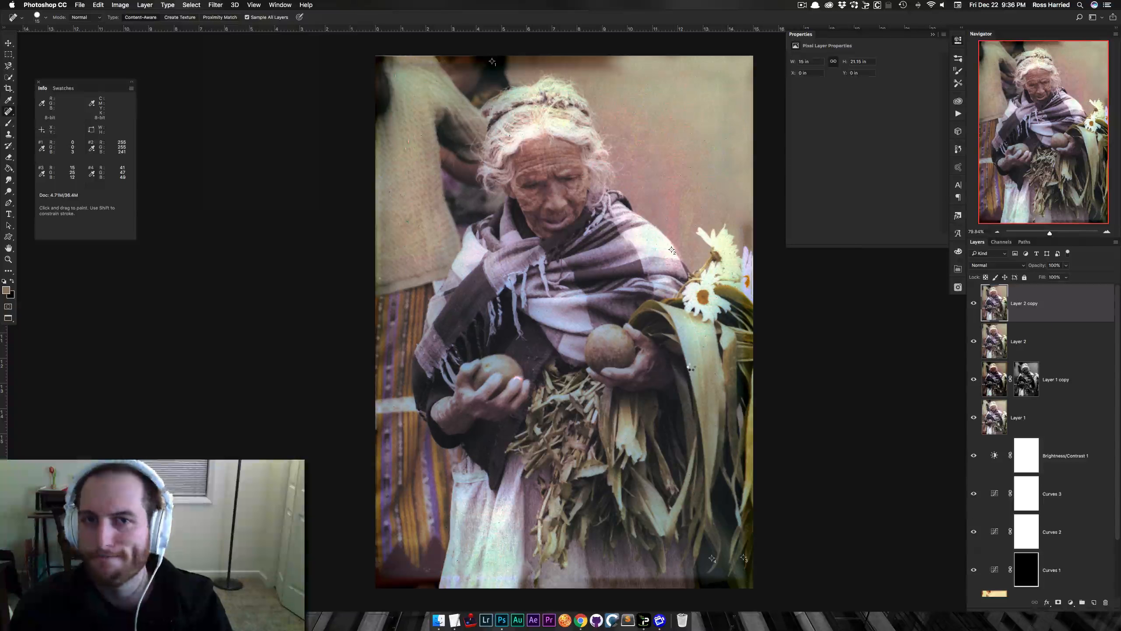
pyautogui.press('super+shift+a')
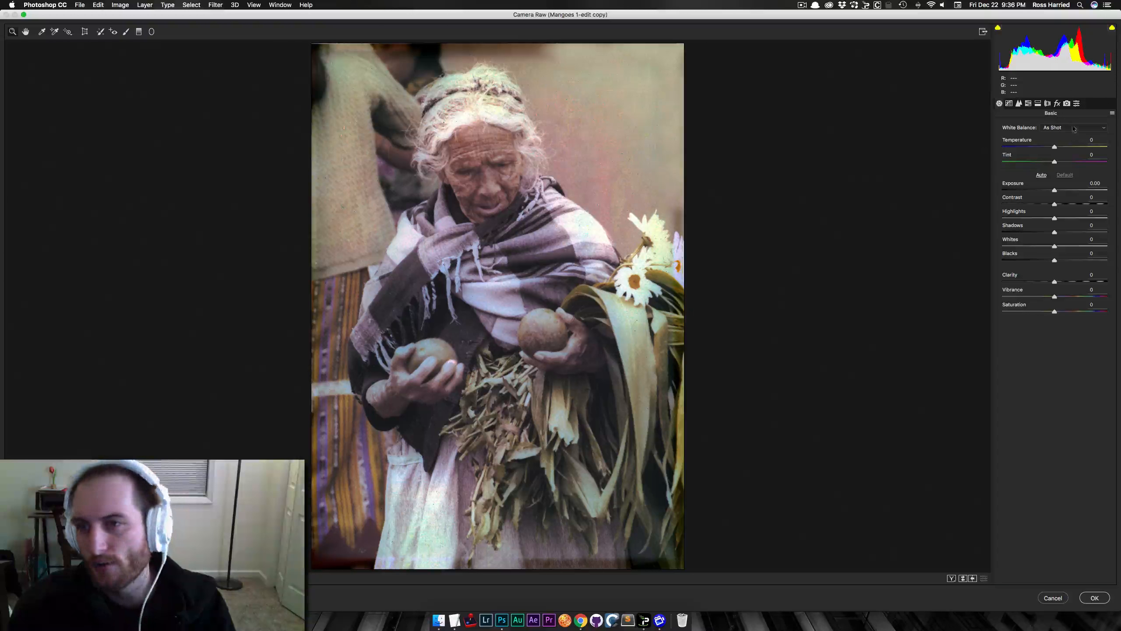
# In Camera Calibration, set Red Primary hue to +56 and Blue Primary hue to -65, and show a before/after comparison
pyautogui.click(1067, 104)
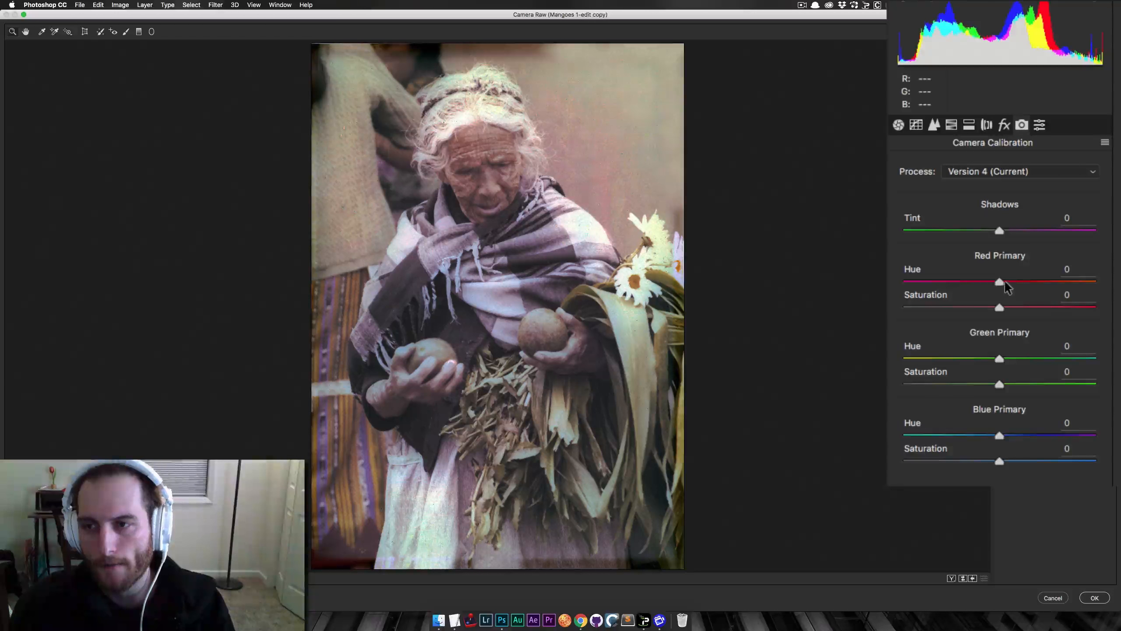
pyautogui.moveTo(1004, 281); pyautogui.dragTo(1054, 283)
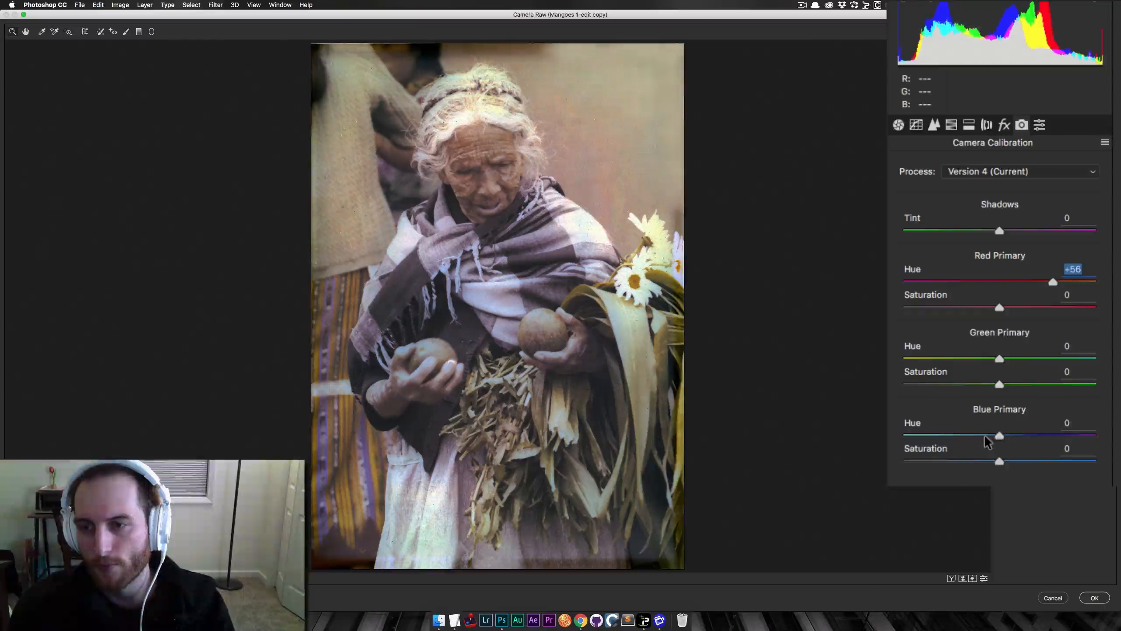
pyautogui.moveTo(986, 437); pyautogui.dragTo(940, 438)
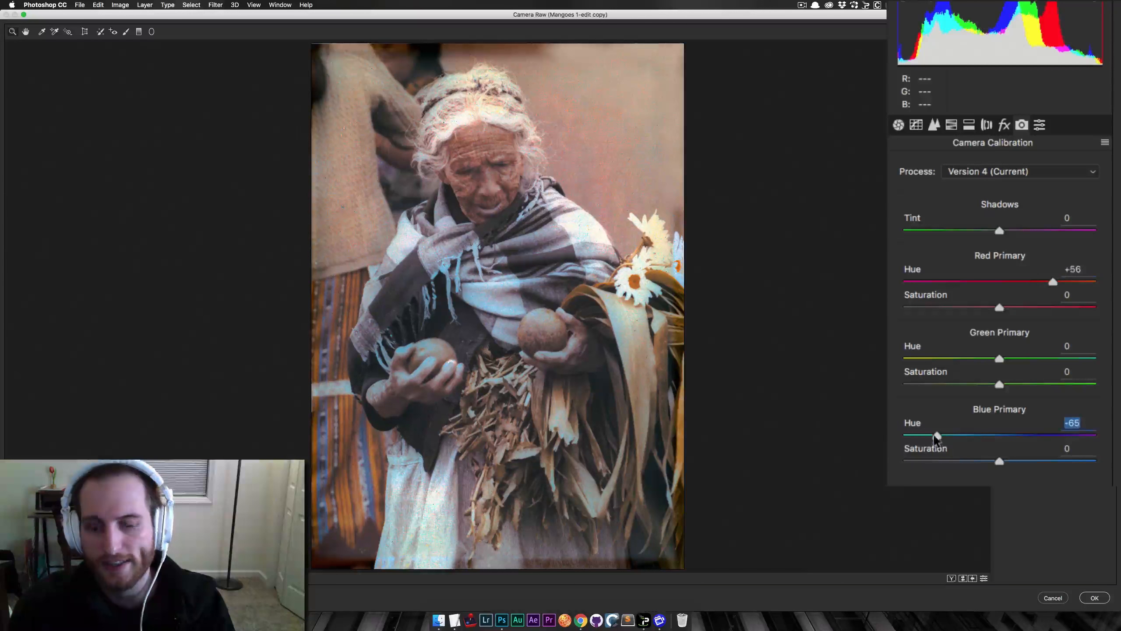
pyautogui.press('q')
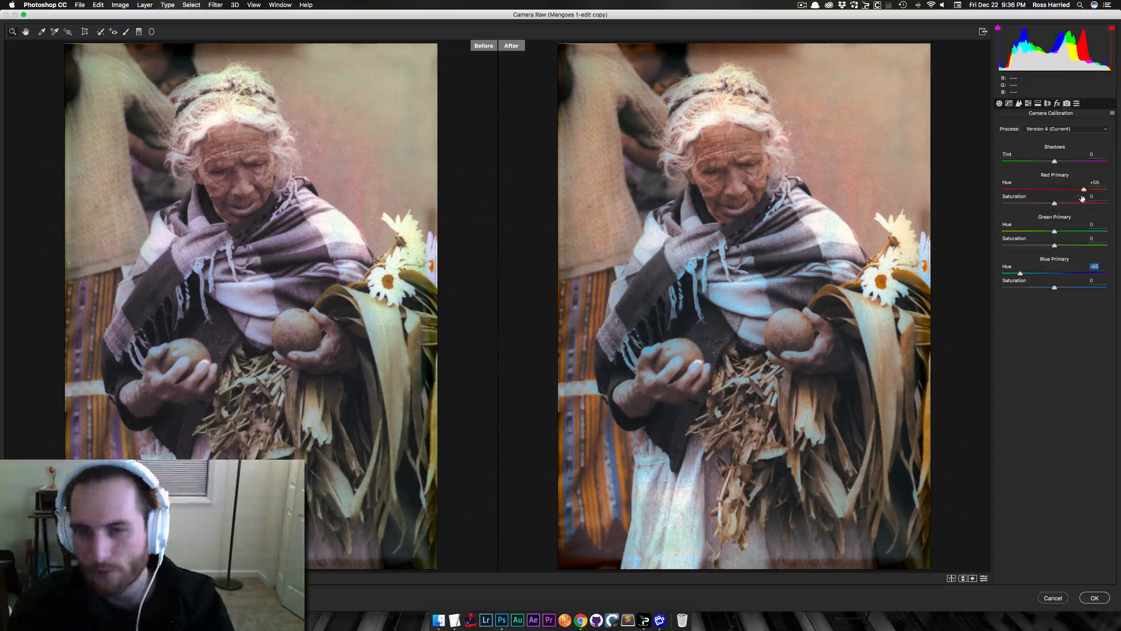
# Set contrast to +27, highlights -47, shadows +29, whites +38, blacks -18 and clarity -18
pyautogui.click(1000, 103)
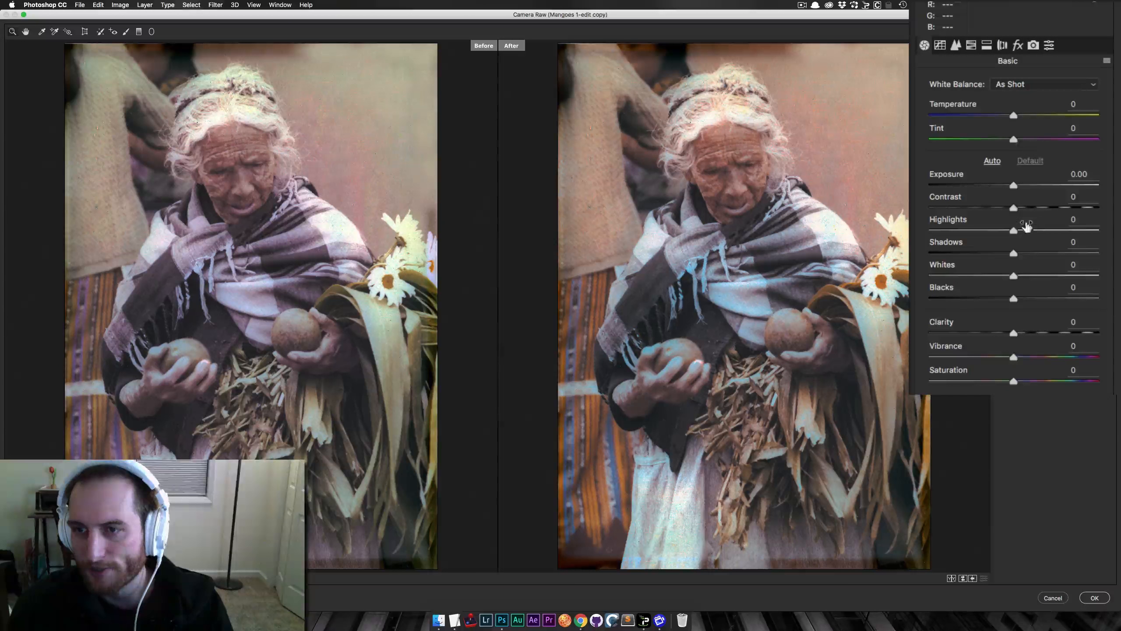
pyautogui.moveTo(1028, 213); pyautogui.dragTo(972, 230)
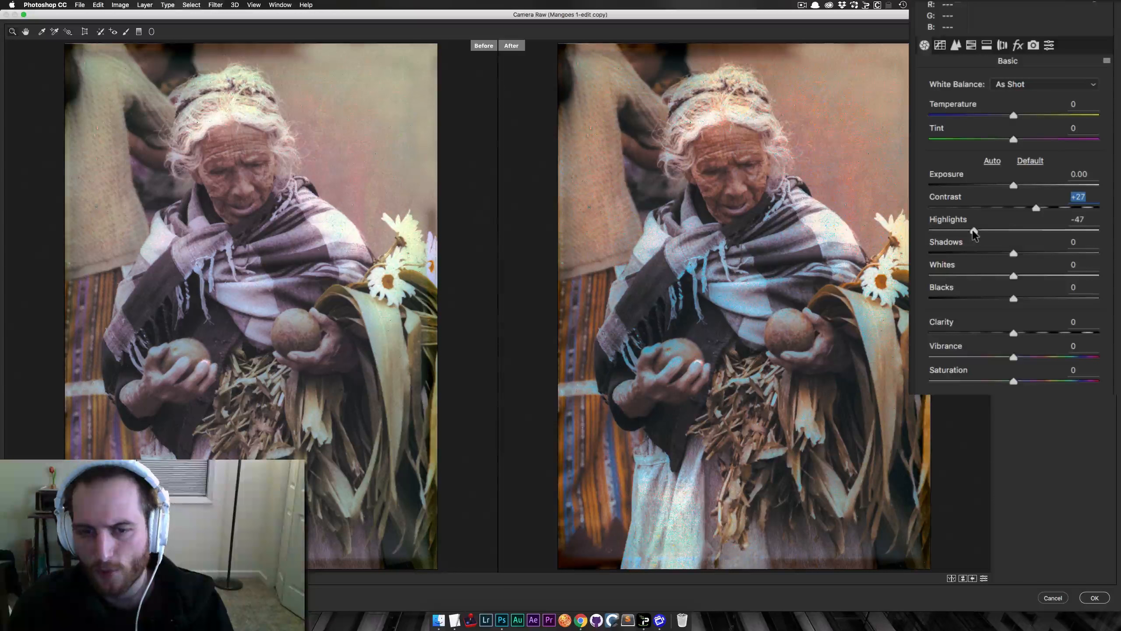
pyautogui.moveTo(1013, 275); pyautogui.dragTo(999, 298)
pyautogui.click(998, 332)
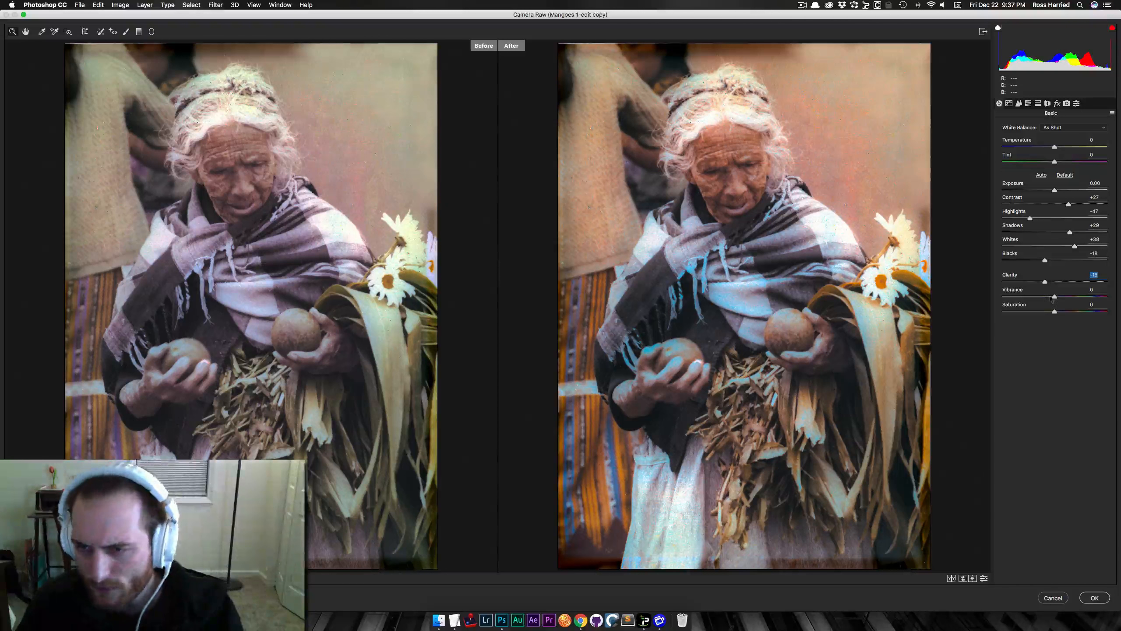
# Try vibrance +40 with saturation -20, and the opposite balance of vibrance -28 with saturation +26
pyautogui.moveTo(1054, 296); pyautogui.dragTo(1071, 298)
pyautogui.moveTo(1024, 410); pyautogui.dragTo(1031, 411)
pyautogui.moveTo(971, 437); pyautogui.dragTo(968, 437)
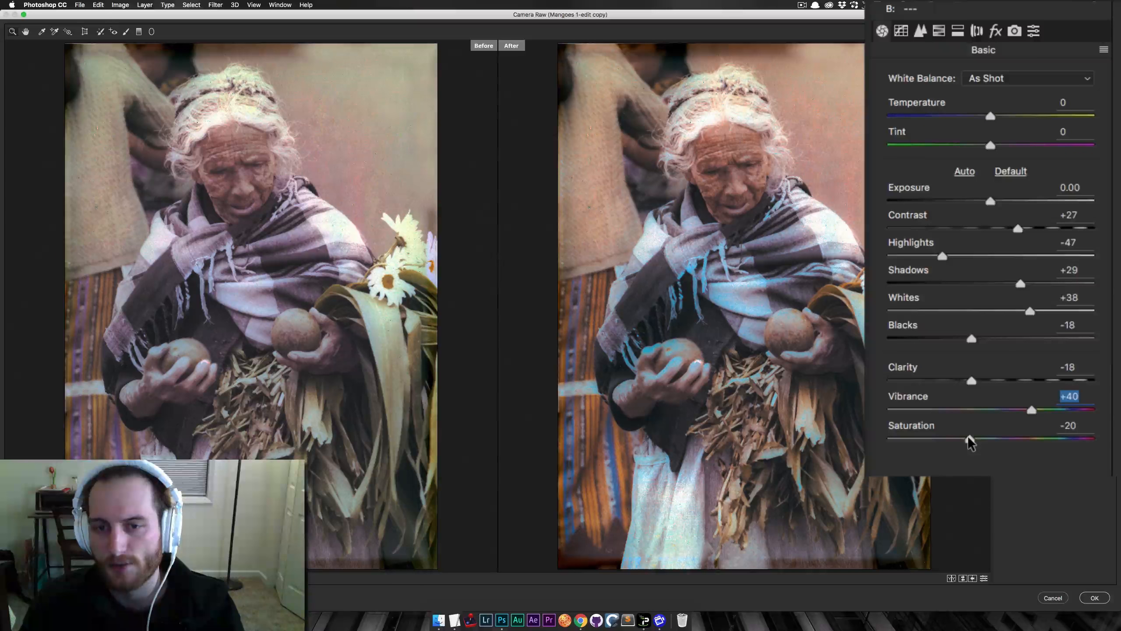
pyautogui.click(968, 435)
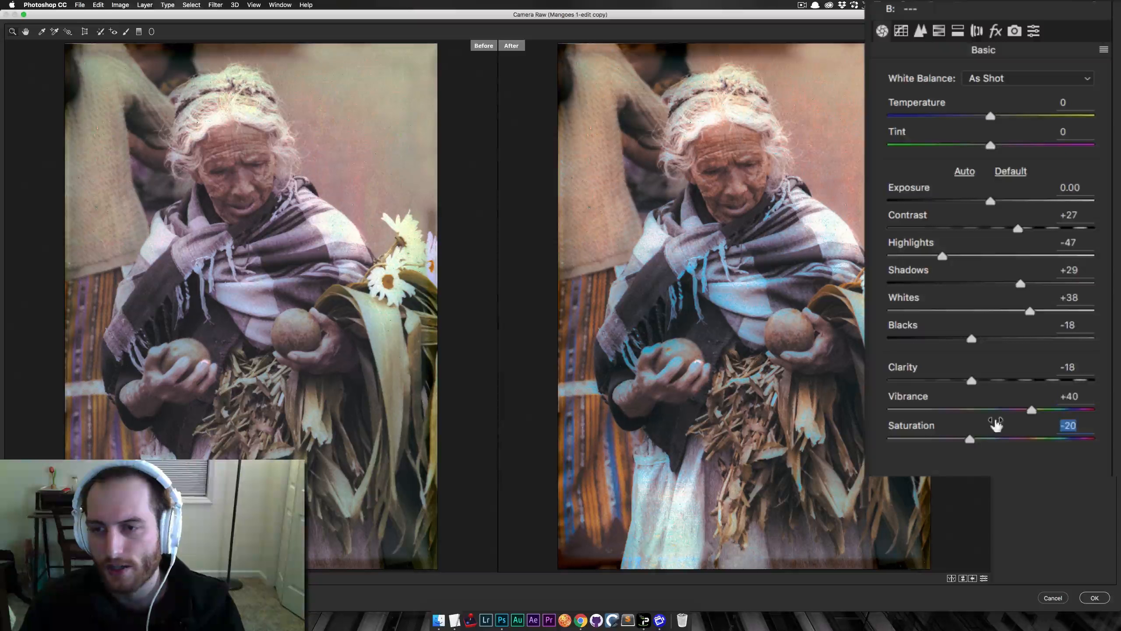
pyautogui.click(961, 411)
pyautogui.click(1016, 439)
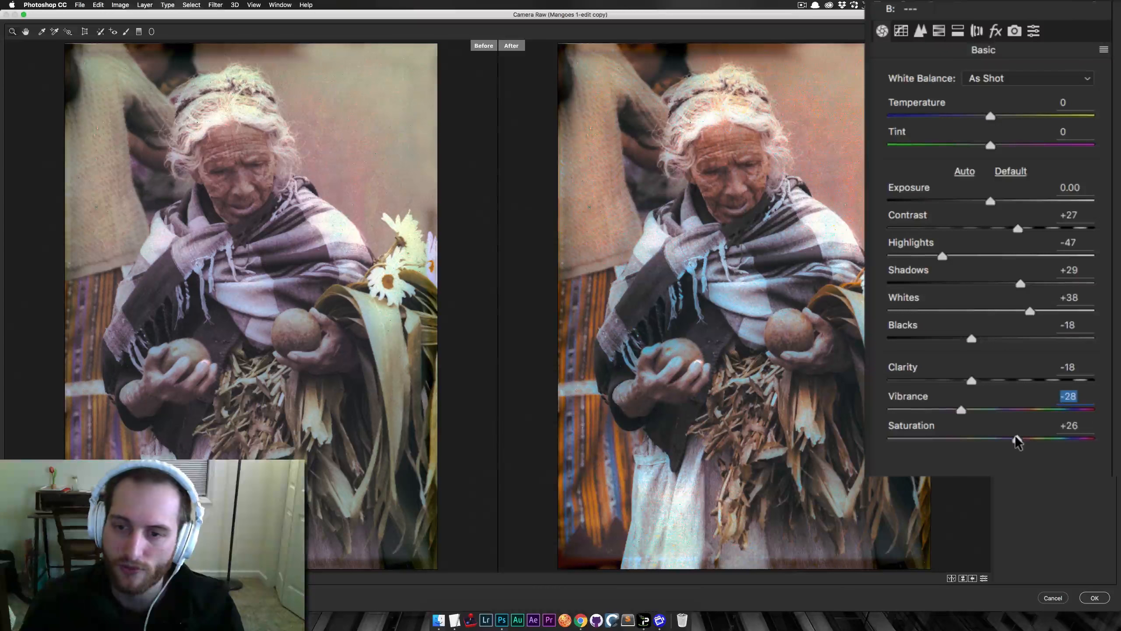
# Set saturation to -16 and vibrance to +33
pyautogui.click(974, 439)
pyautogui.click(1024, 410)
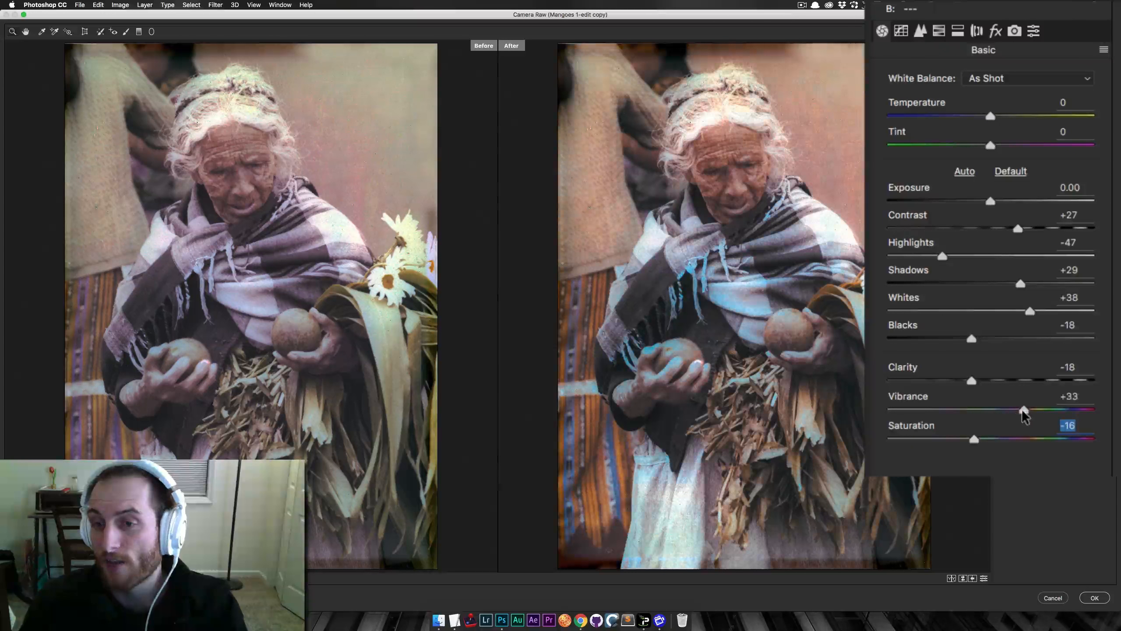
pyautogui.click(1022, 408)
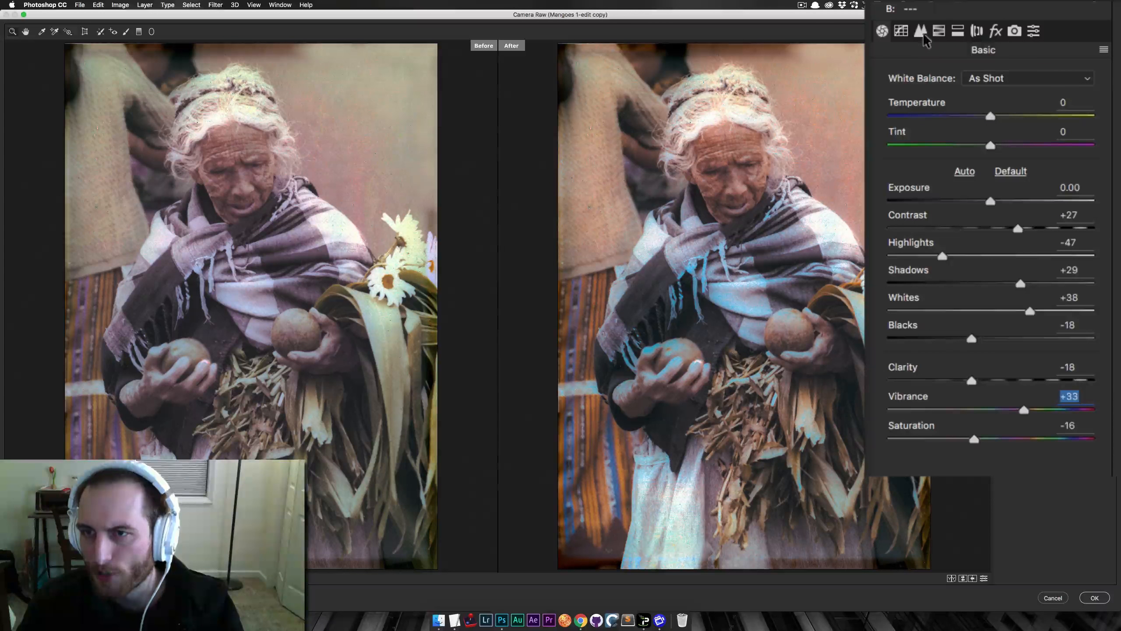
# Test a strong desaturation of the Blues in the HSL adjustments and set their saturation to -5
pyautogui.click(939, 32)
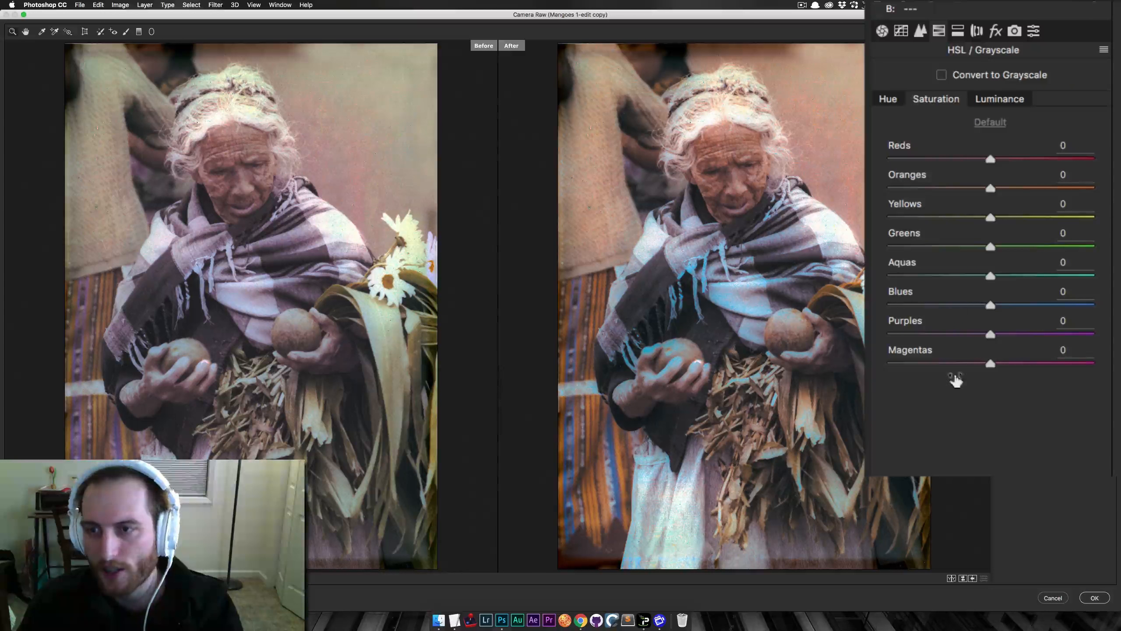
pyautogui.moveTo(970, 304); pyautogui.dragTo(877, 305)
pyautogui.moveTo(989, 304)
pyautogui.mouseDown()
pyautogui.moveTo(945, 302)
pyautogui.moveTo(986, 305)
pyautogui.mouseUp()
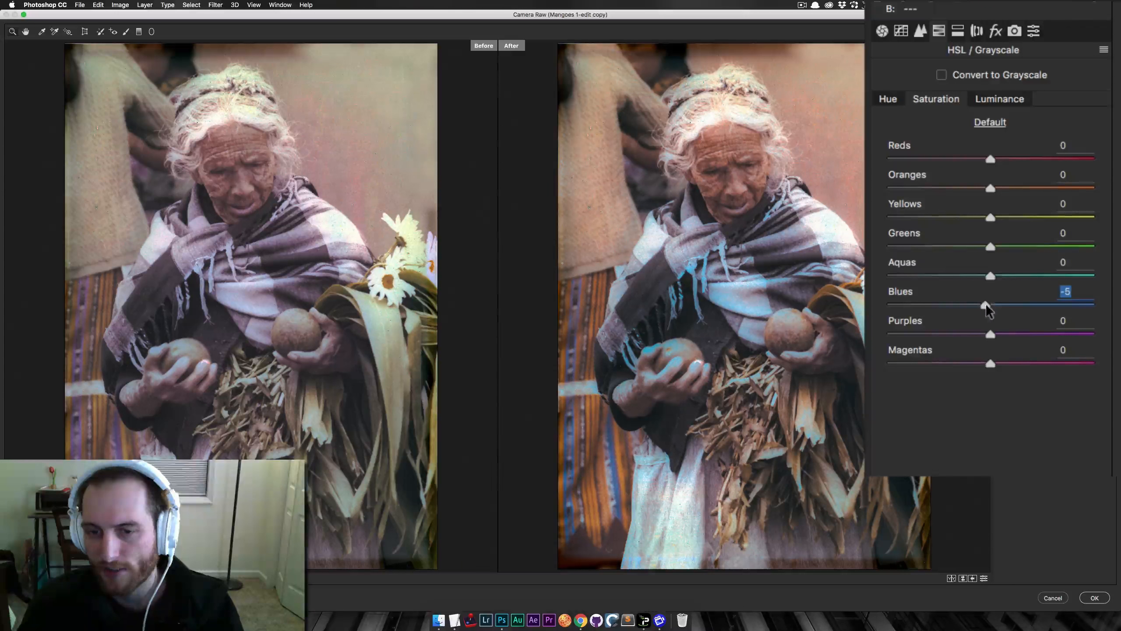
# Adjust the HSL hue of the Reds and of the colour ranges from Oranges to Greens
pyautogui.click(888, 99)
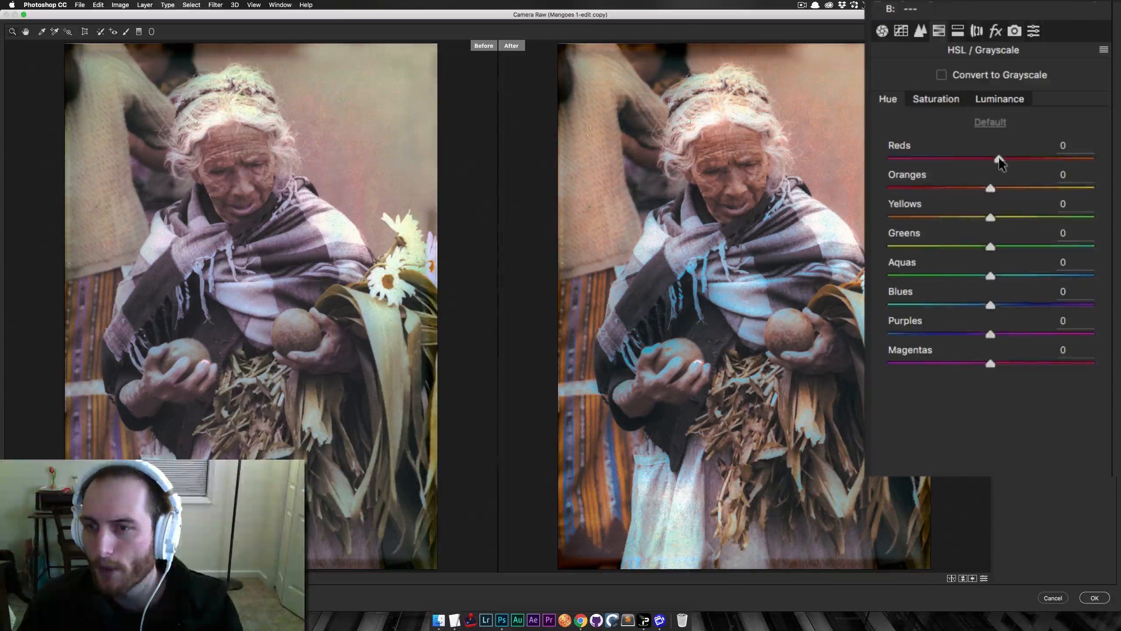
pyautogui.moveTo(999, 156); pyautogui.dragTo(949, 155)
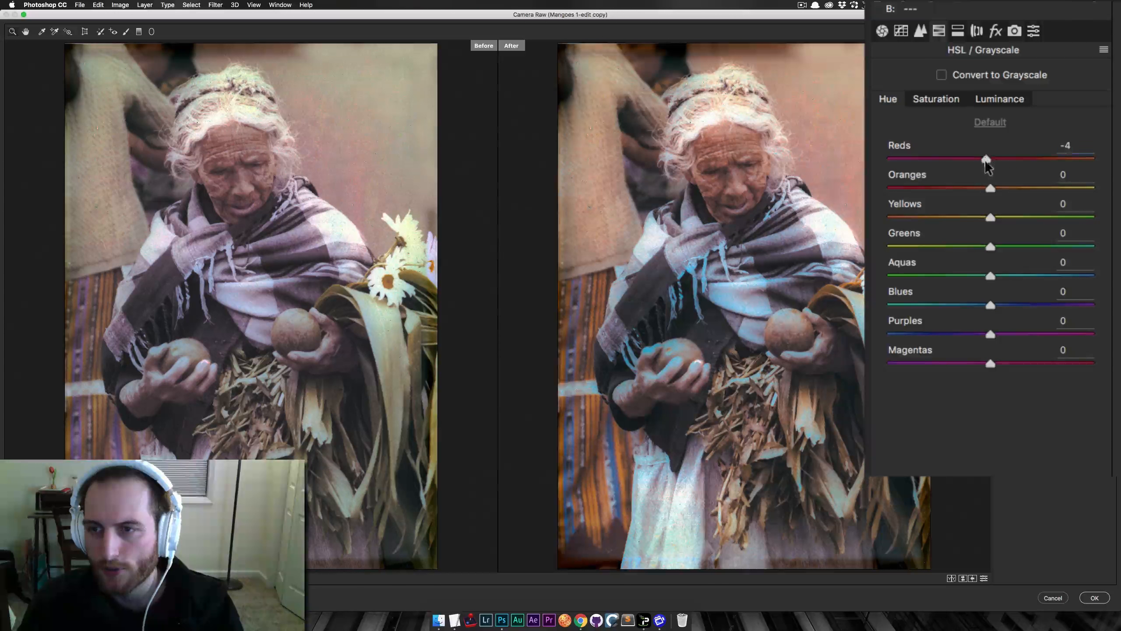
pyautogui.moveTo(991, 189); pyautogui.dragTo(944, 246)
# Brighten the warm colours by setting HSL luminance to +35 for Yellows, +27 for Oranges and +15 for Reds
pyautogui.click(929, 103)
pyautogui.click(1000, 99)
pyautogui.moveTo(991, 218); pyautogui.dragTo(1007, 160)
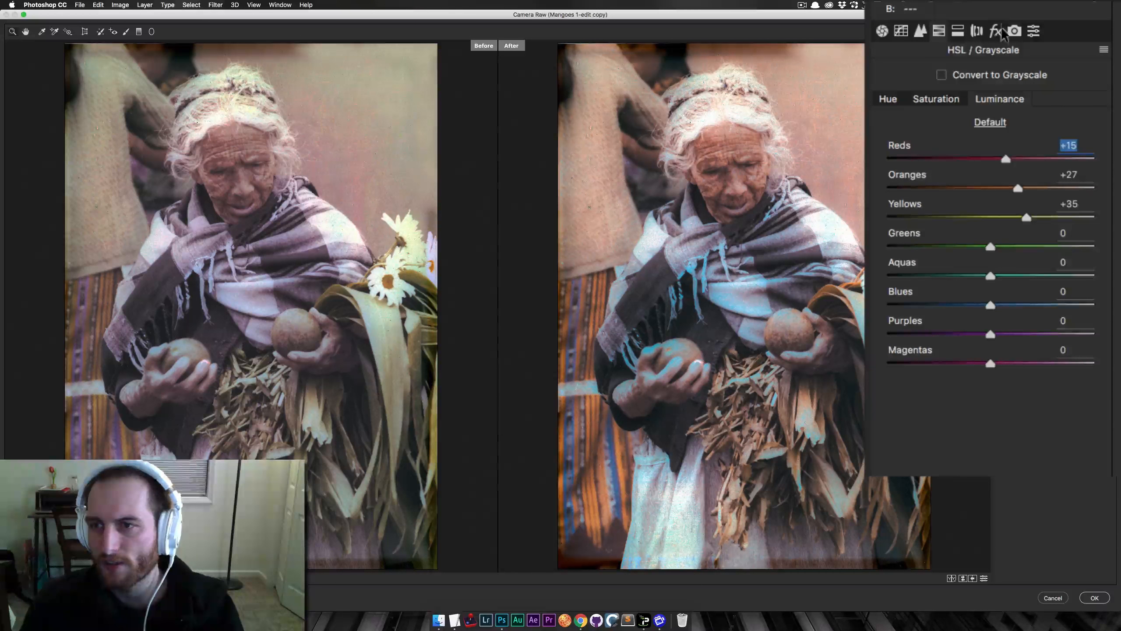
# Set Dehaze to +18, add a post-crop vignette with amount -12, midpoint 26, roundness +68 and feather 84, and apply the filter
pyautogui.click(999, 31)
pyautogui.moveTo(991, 106)
pyautogui.mouseDown()
pyautogui.moveTo(1021, 105)
pyautogui.moveTo(1009, 107)
pyautogui.mouseUp()
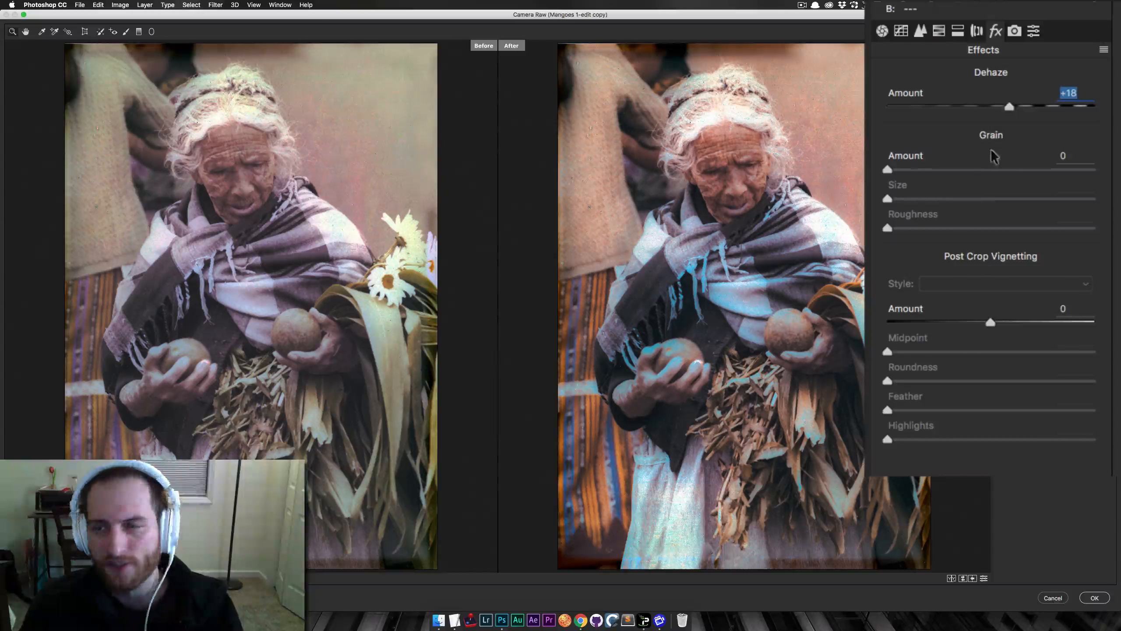
pyautogui.moveTo(1054, 251); pyautogui.dragTo(1091, 297)
pyautogui.click(1029, 266)
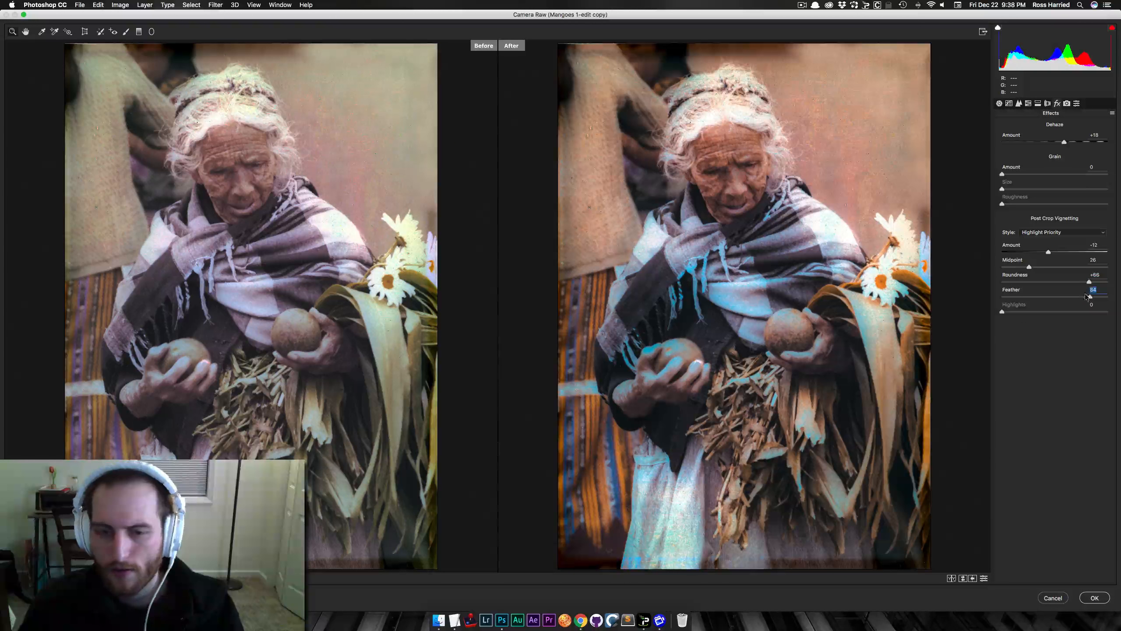
pyautogui.click(1097, 598)
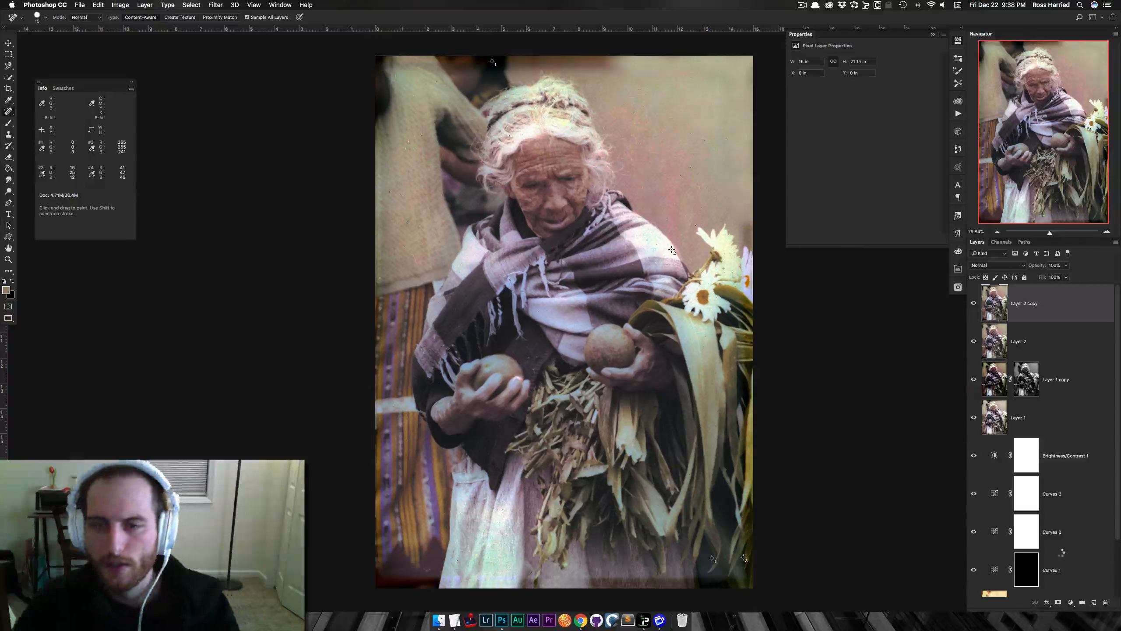
# Group all layers above the original Layer 0 and toggle the group's visibility to compare the restoration with the original
pyautogui.scroll(-2, 1064, 547)
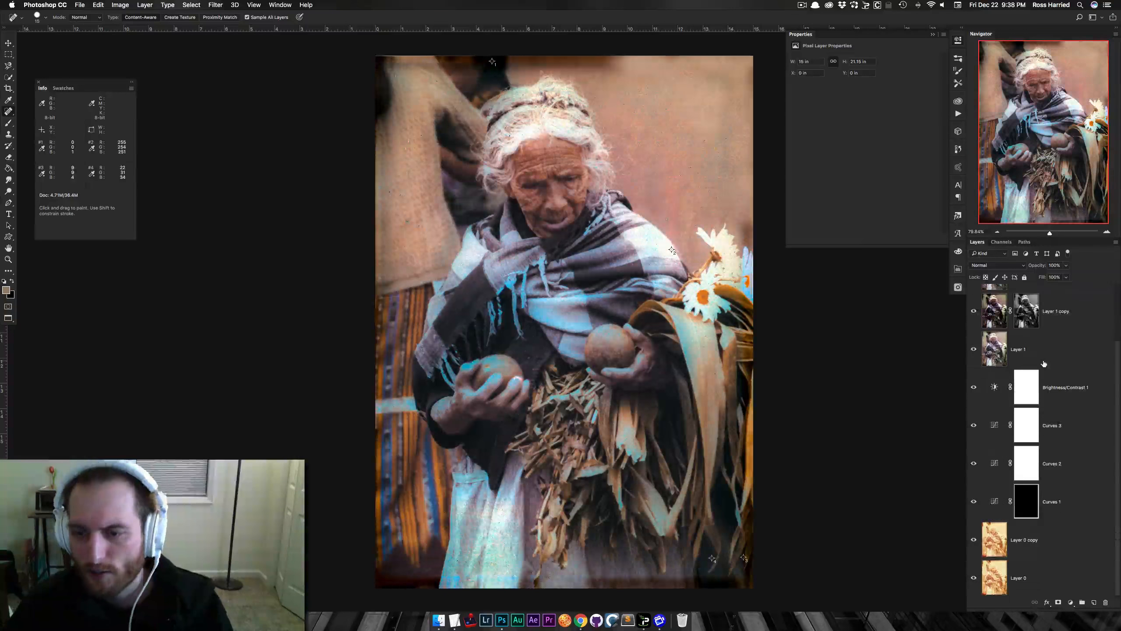
pyautogui.keyDown('shift'); pyautogui.click(1065, 546); pyautogui.keyUp('shift')
pyautogui.press('super+g')
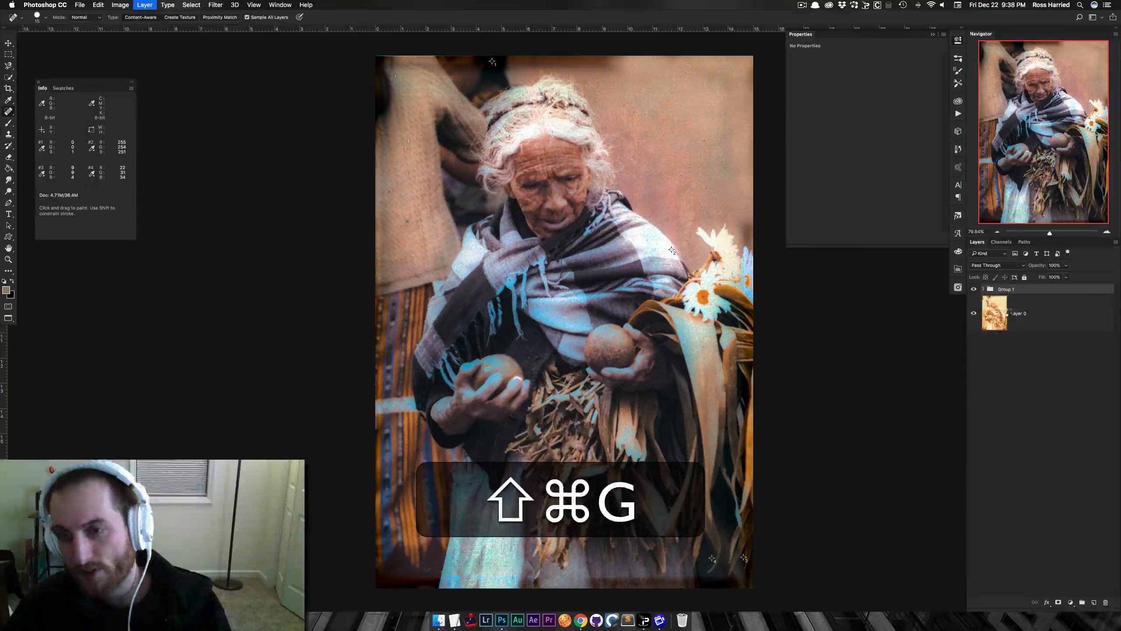
pyautogui.click(974, 290)
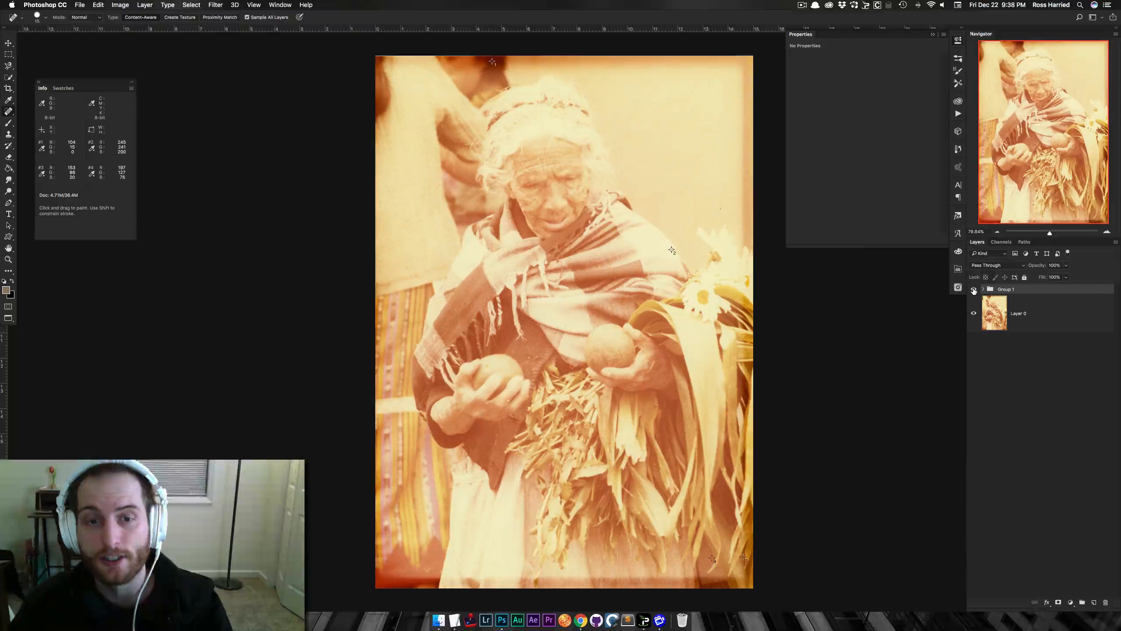
pyautogui.click(974, 290)
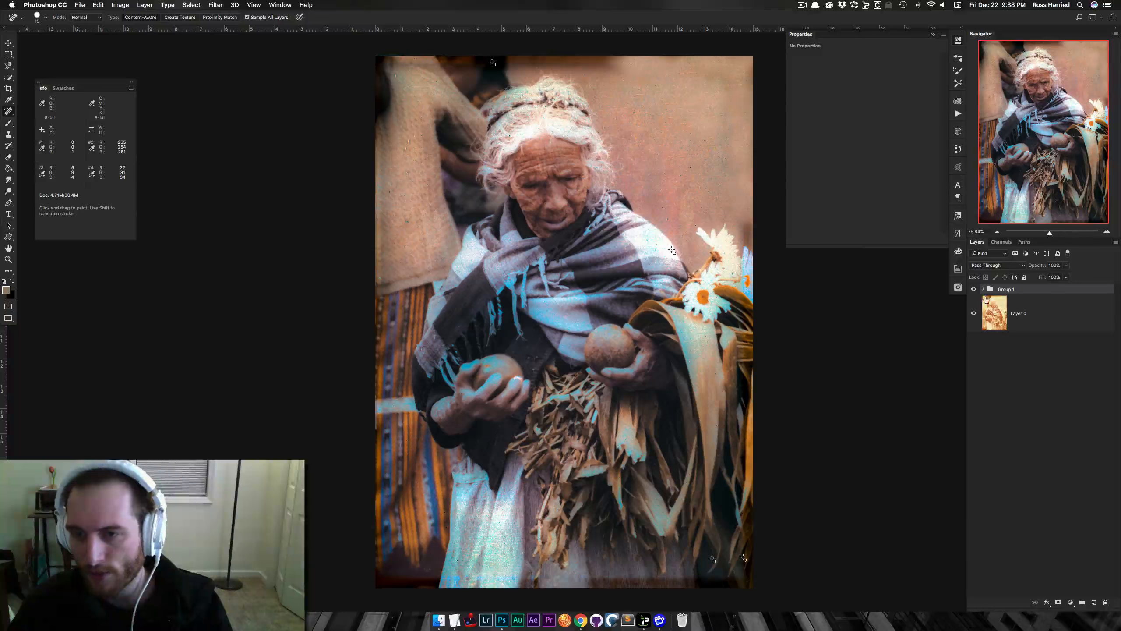
# Expand Group 1 and add a Hue/Saturation adjustment layer above its topmost layer
pyautogui.click(984, 289)
pyautogui.click(1016, 309)
pyautogui.click(1070, 602)
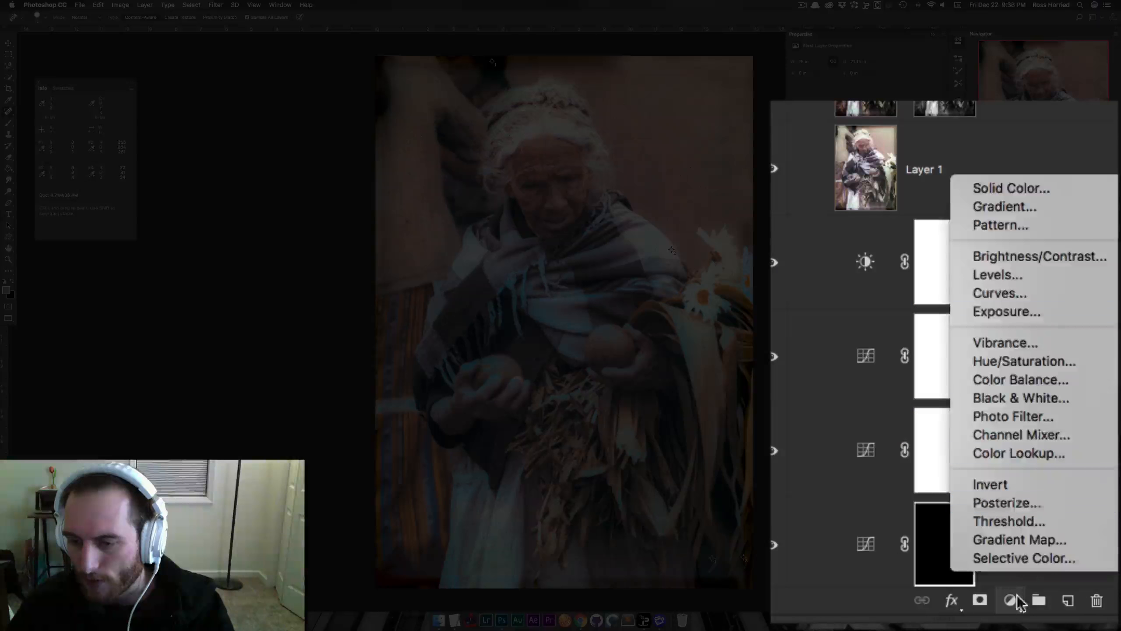
pyautogui.press('Escape')
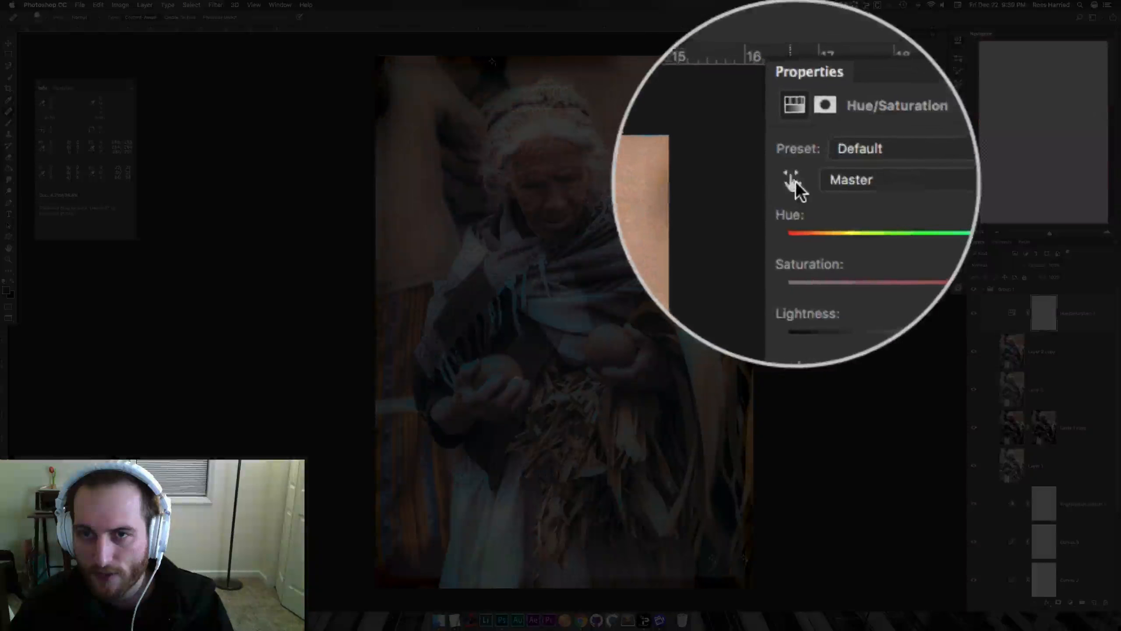
# Neutralise the cyan fringing by setting the Cyans range to saturation -54 and lightness +62
pyautogui.click(795, 71)
pyautogui.moveTo(536, 314); pyautogui.dragTo(510, 311)
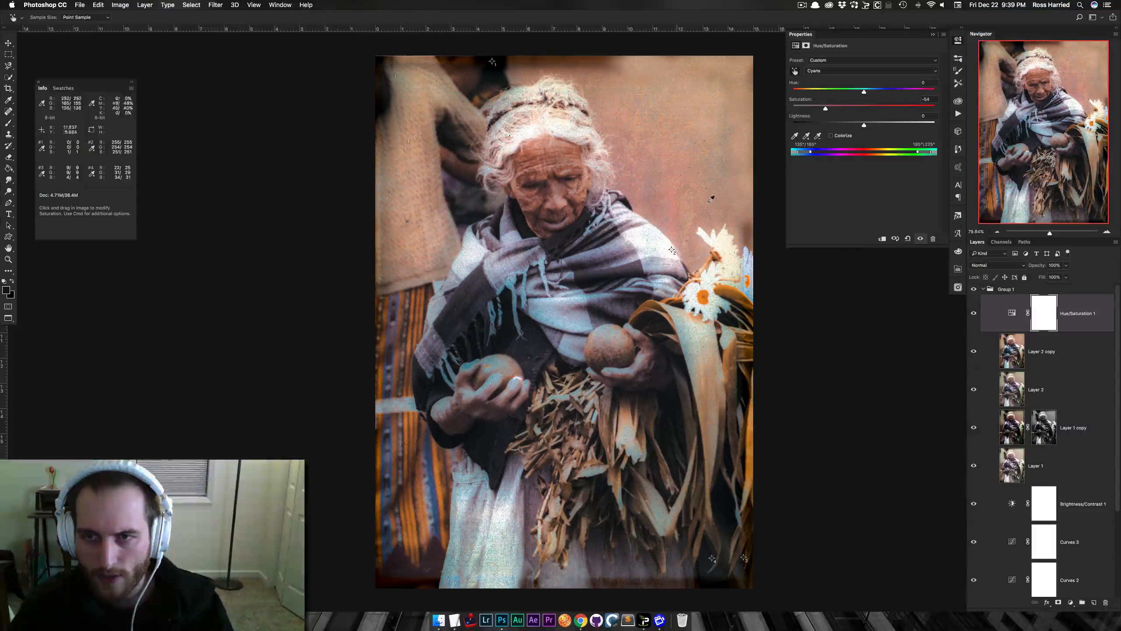
pyautogui.moveTo(889, 125); pyautogui.dragTo(916, 127)
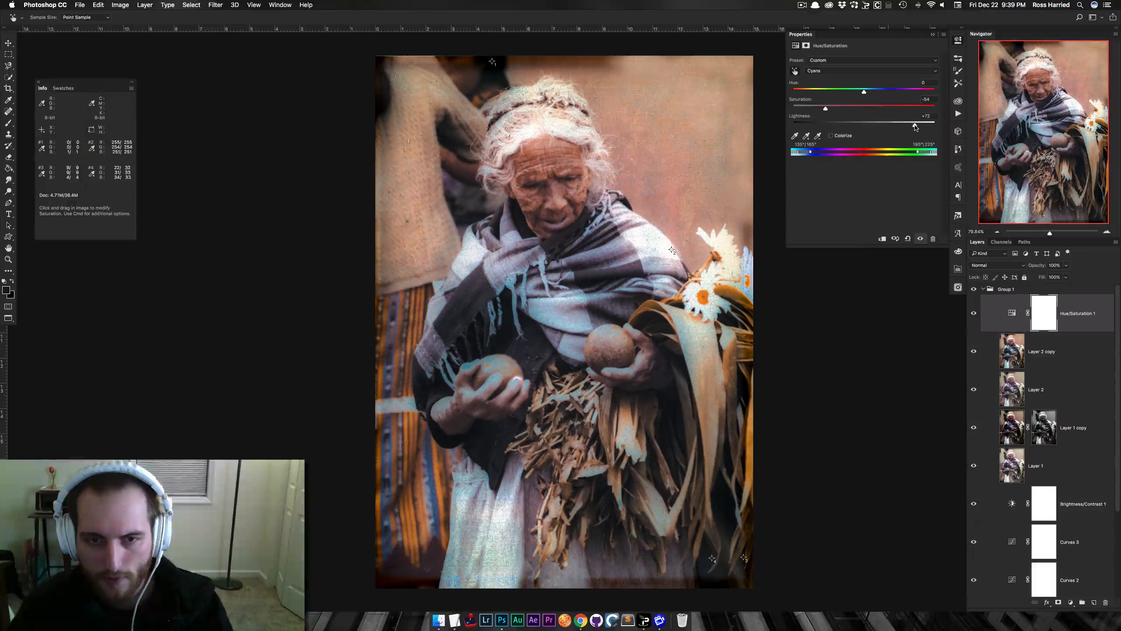
pyautogui.press('super+equal')
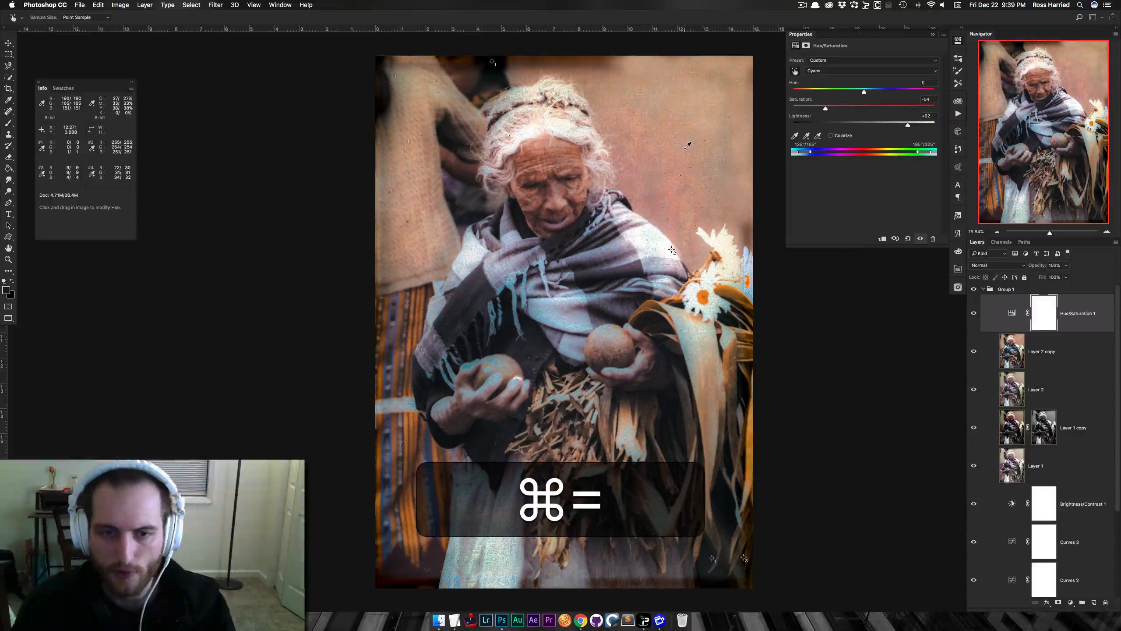
pyautogui.press('super+equal')
pyautogui.press('super+minus')
pyautogui.press('super+minus')
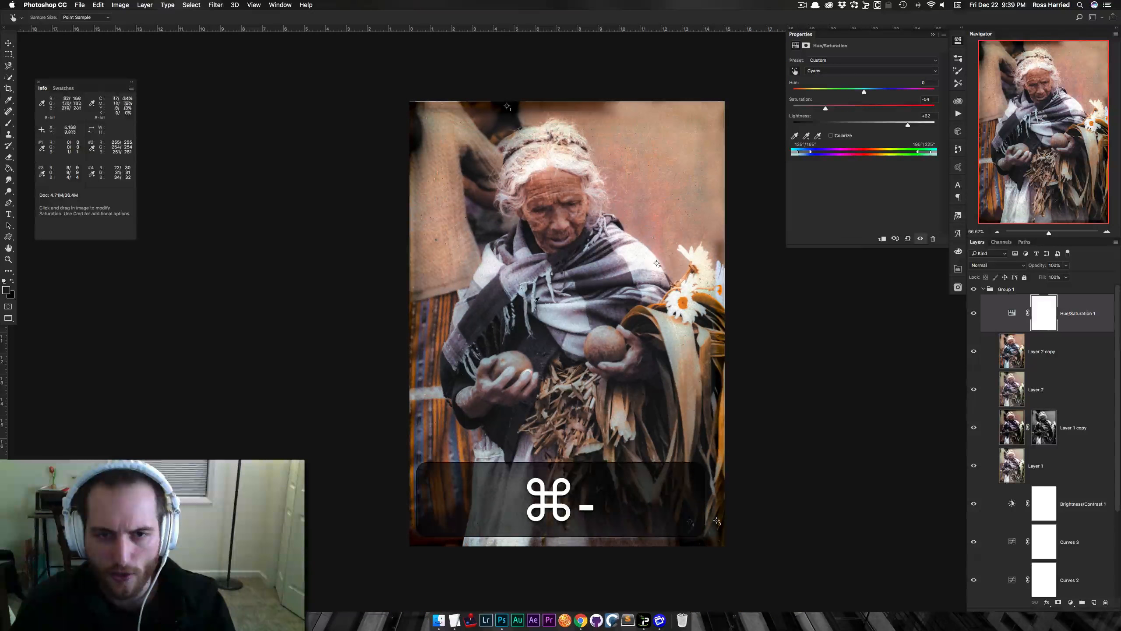
pyautogui.moveTo(501, 405); pyautogui.dragTo(480, 414)
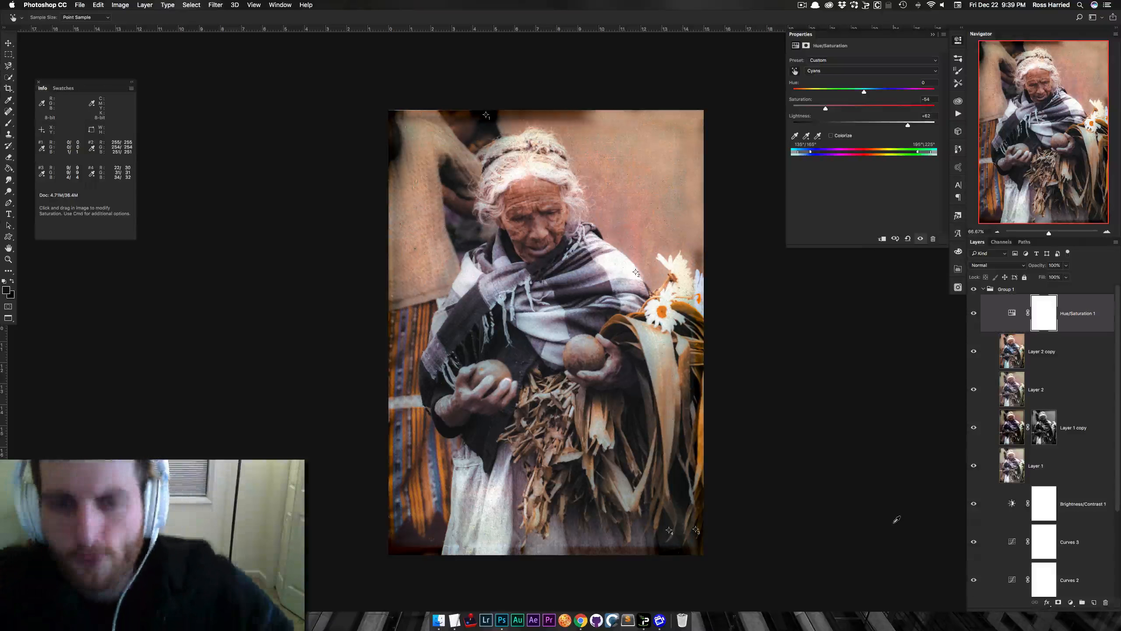
# Create a new blank layer above the adjustment and sample the muted purple of the shawl as the Brush colour
pyautogui.press('b')
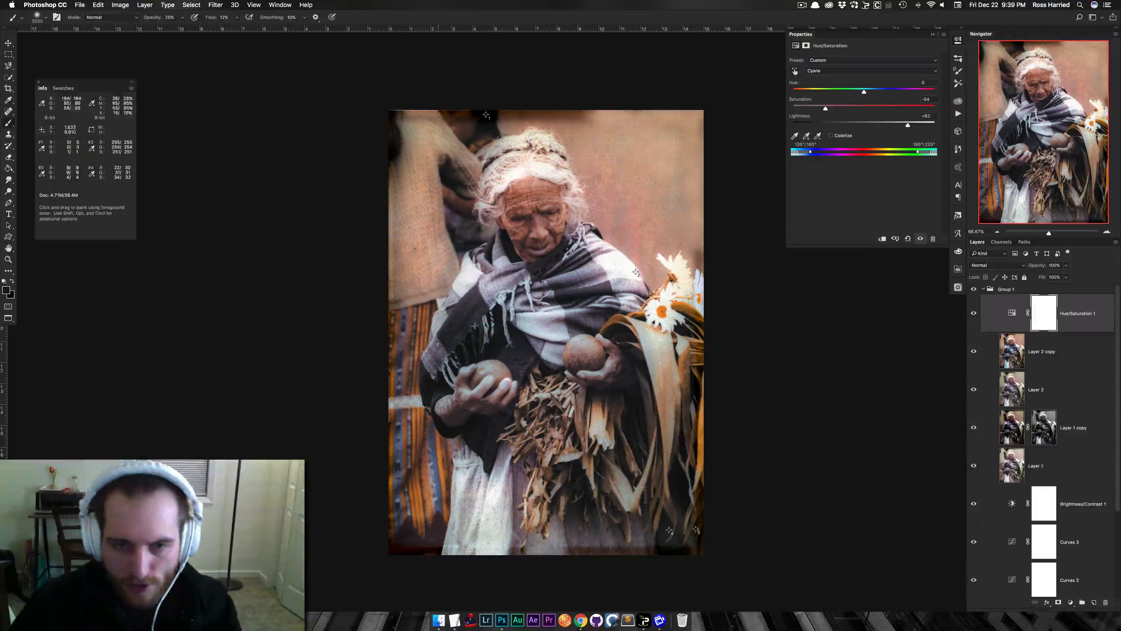
pyautogui.keyDown('alt'); pyautogui.click(597, 270); pyautogui.keyUp('alt')
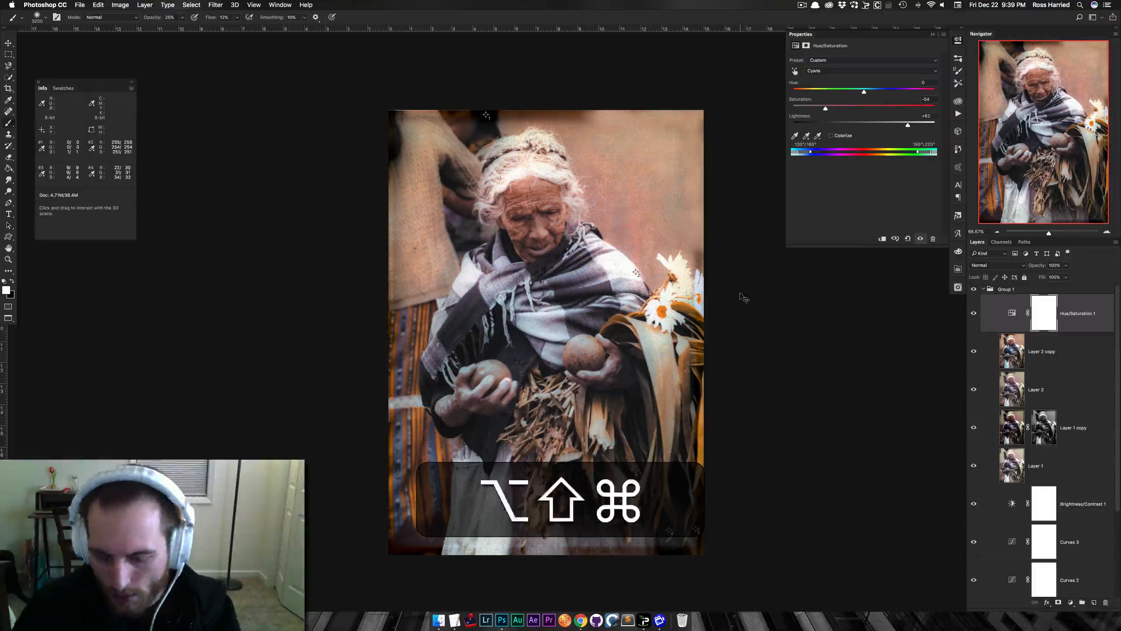
pyautogui.press('super+shift+n')
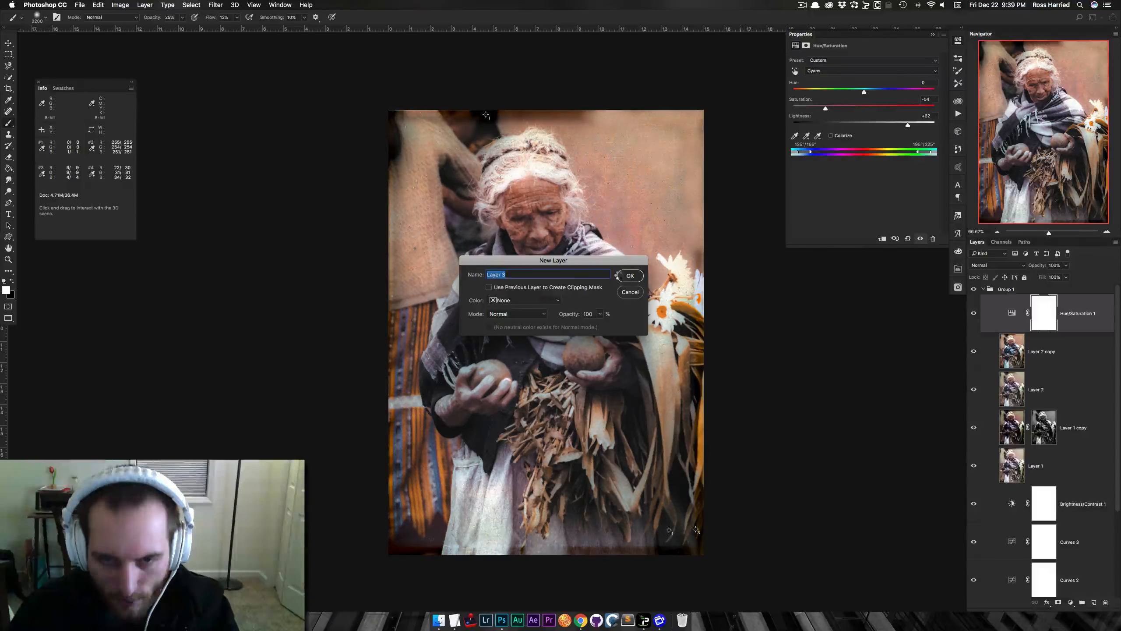
pyautogui.click(628, 275)
pyautogui.keyDown('alt'); pyautogui.click(592, 269); pyautogui.keyUp('alt')
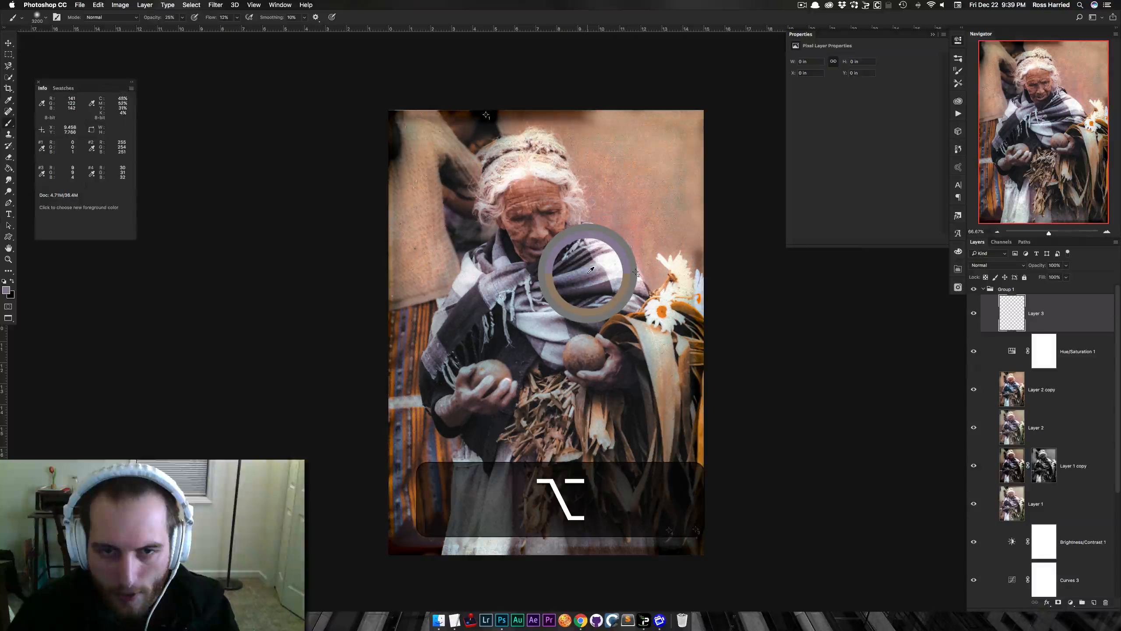
pyautogui.moveTo(591, 269)
pyautogui.mouseDown()
pyautogui.moveTo(602, 260)
pyautogui.moveTo(601, 280)
pyautogui.mouseUp()
pyautogui.hotkey('alt', 'b')
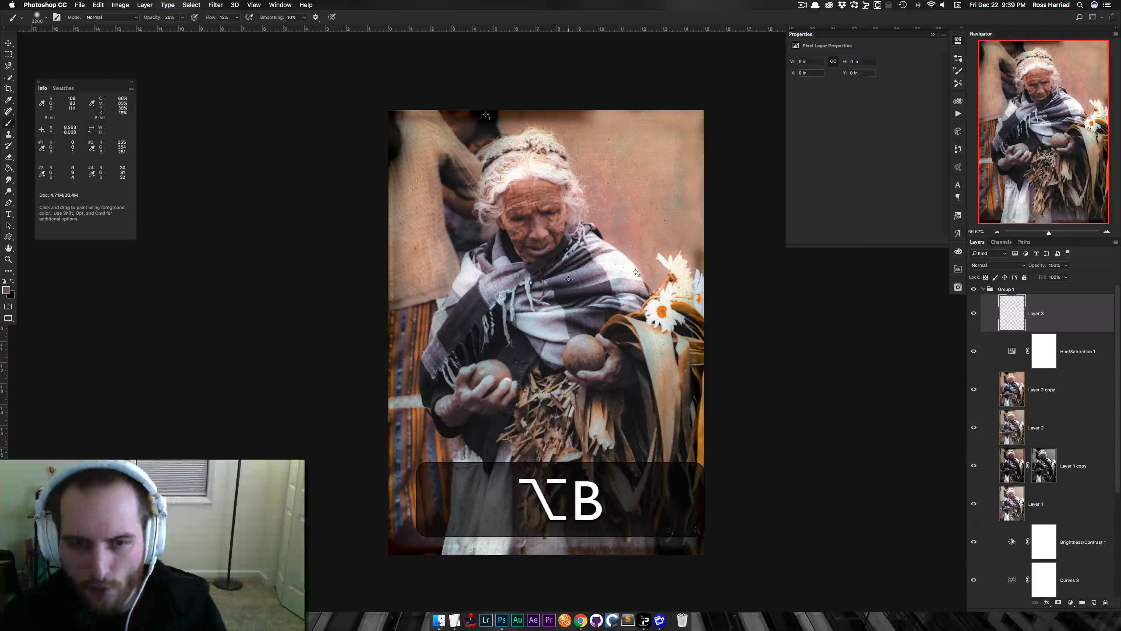
# Shrink the brush to 125 px and begin painting the sampled purple over the shawl on Layer 3
pyautogui.press(']')
pyautogui.press('[')
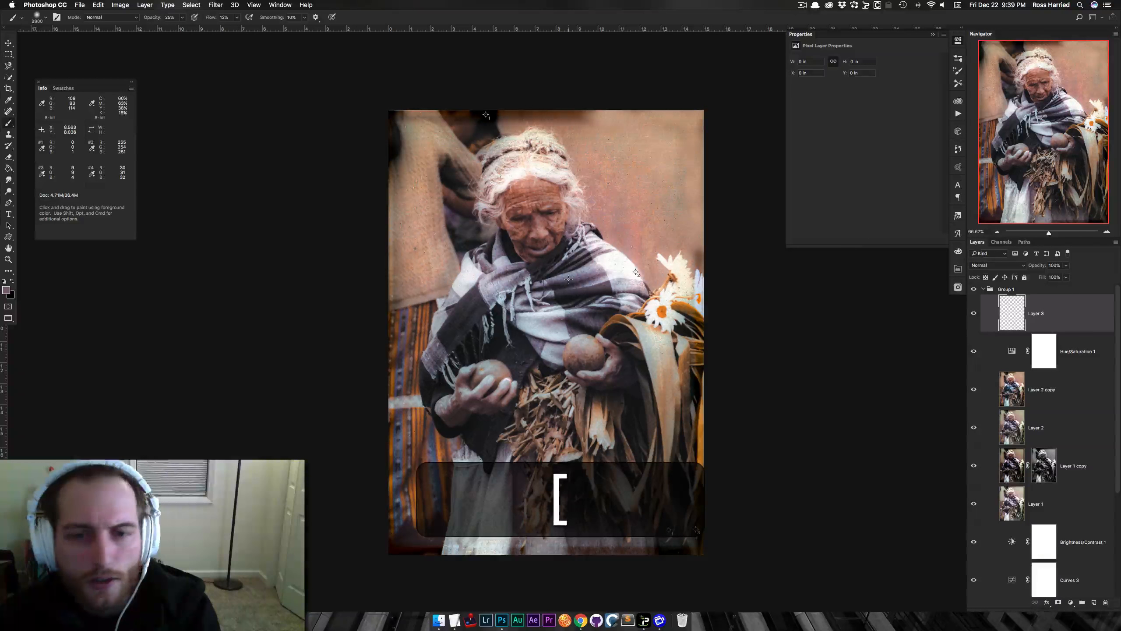
pyautogui.press('[')
pyautogui.press('[')
pyautogui.press('[')
pyautogui.press('[')
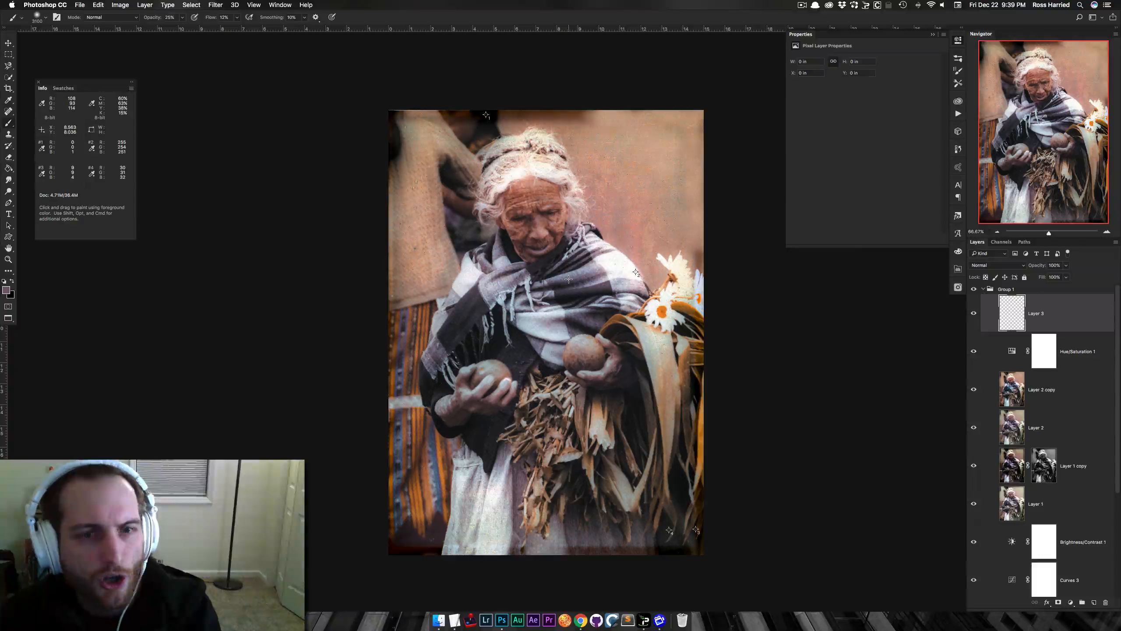
pyautogui.press('[')
pyautogui.press('[')
pyautogui.press('[')
pyautogui.press('[')
pyautogui.press('[')
pyautogui.press('[')
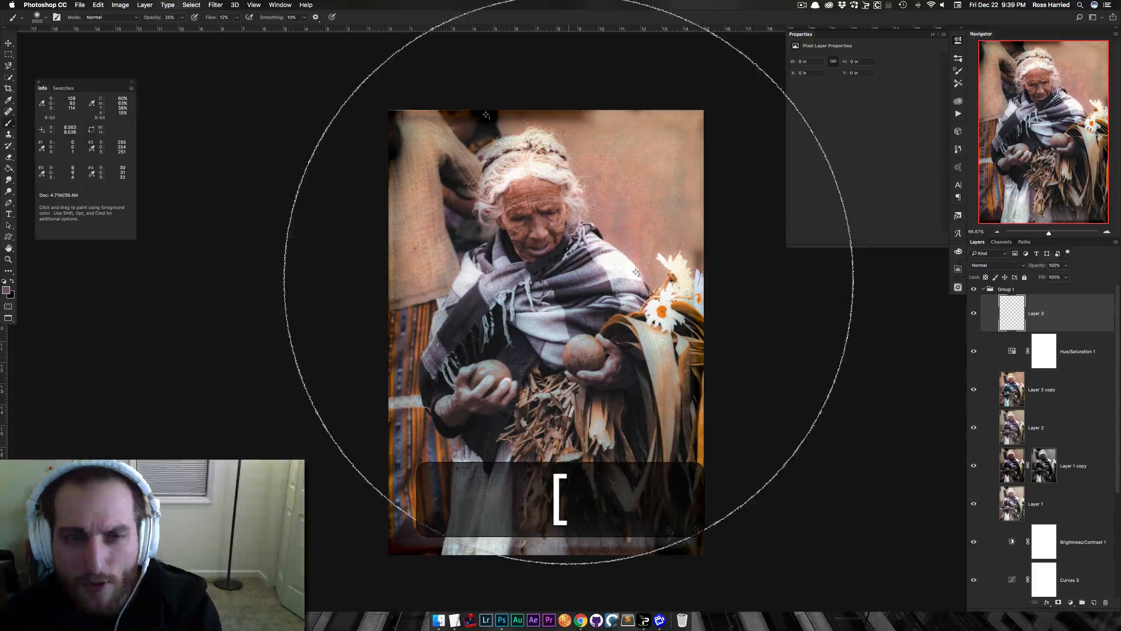
pyautogui.press('[')
pyautogui.press('[')
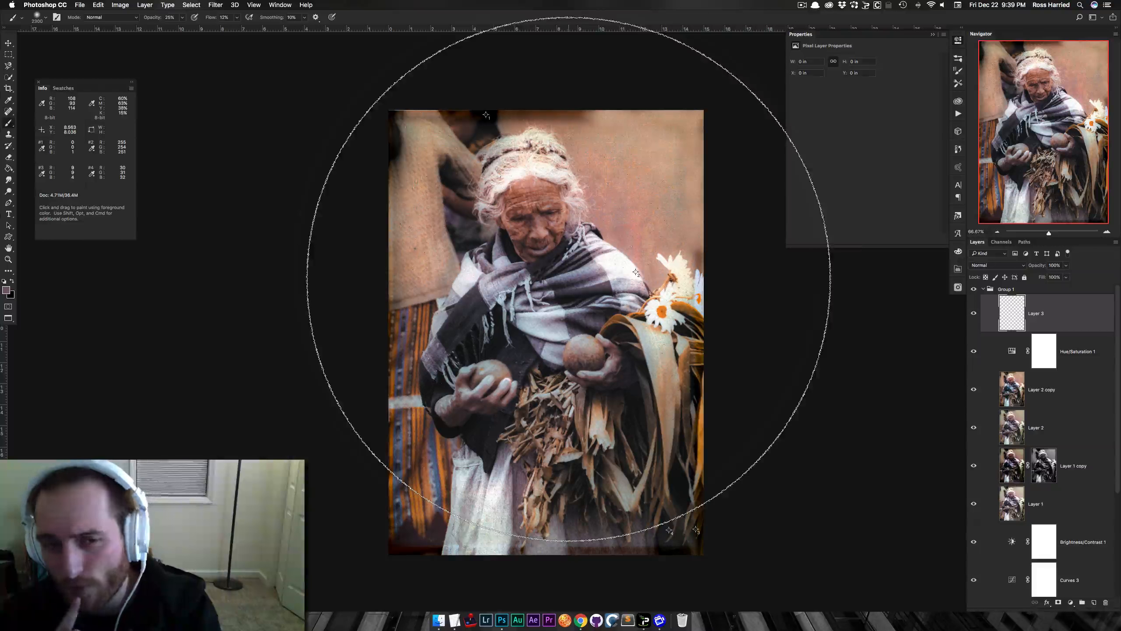
pyautogui.press('[')
pyautogui.press('[')
pyautogui.press('[')
pyautogui.press('[')
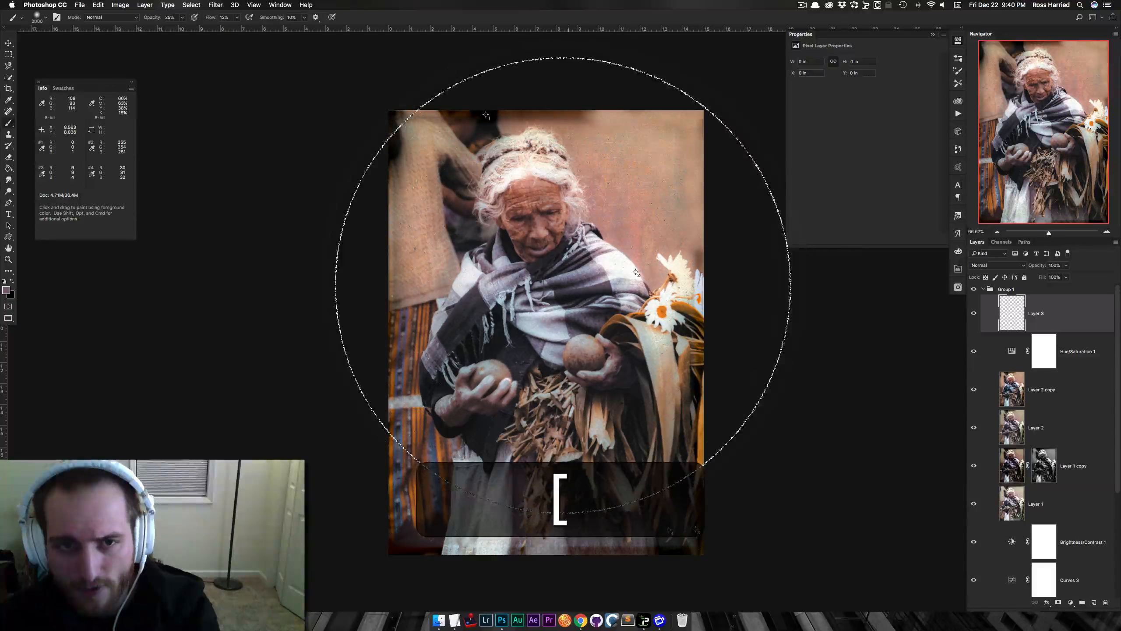
pyautogui.press('[')
pyautogui.press('[')
pyautogui.press('[')
pyautogui.press('[')
pyautogui.press('[')
pyautogui.press('[')
pyautogui.press('[')
pyautogui.press('[')
pyautogui.hscroll(-1, 563, 285)
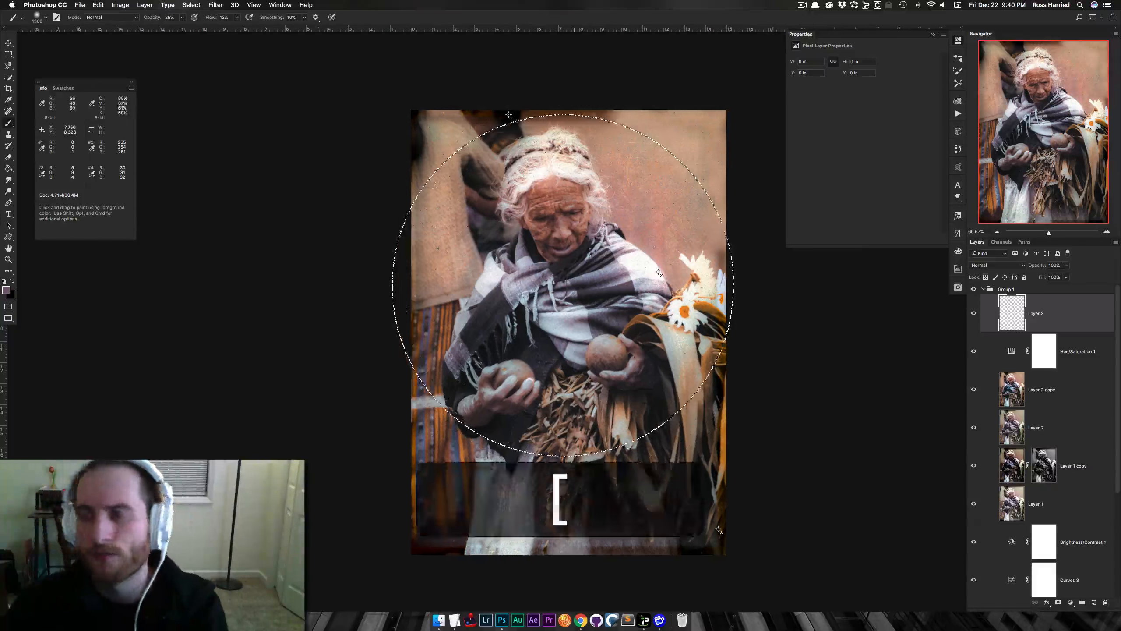
pyautogui.press('[')
pyautogui.press('[')
pyautogui.press('[')
pyautogui.press('[')
pyautogui.press('[')
pyautogui.press('[')
pyautogui.press('[')
pyautogui.press('[')
pyautogui.press('[')
pyautogui.press('[')
pyautogui.press('[')
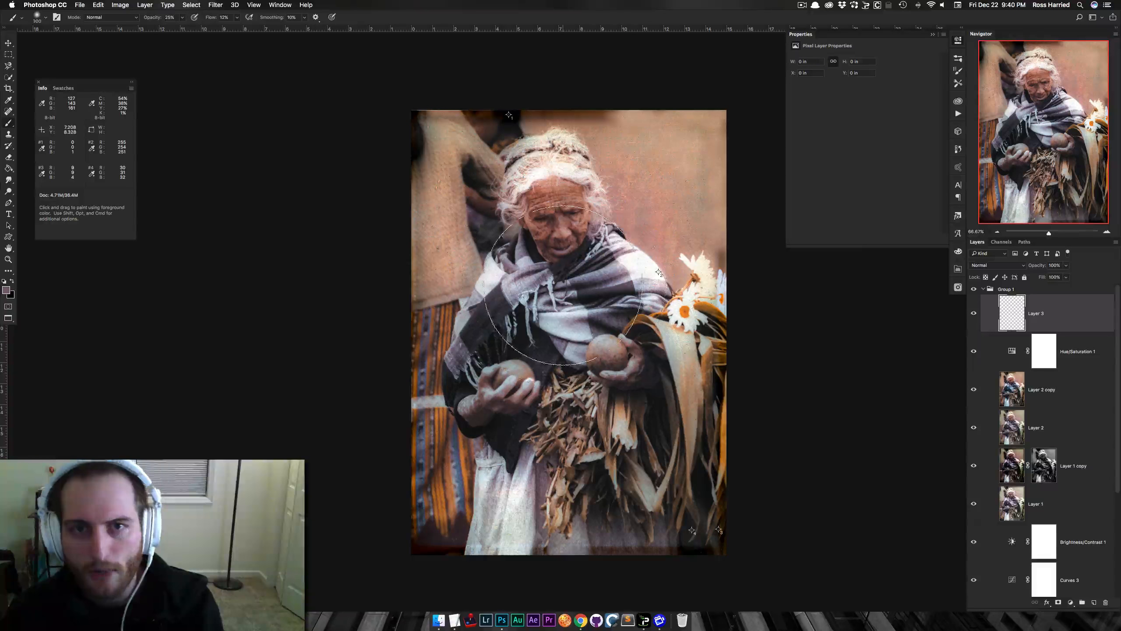
pyautogui.press('[')
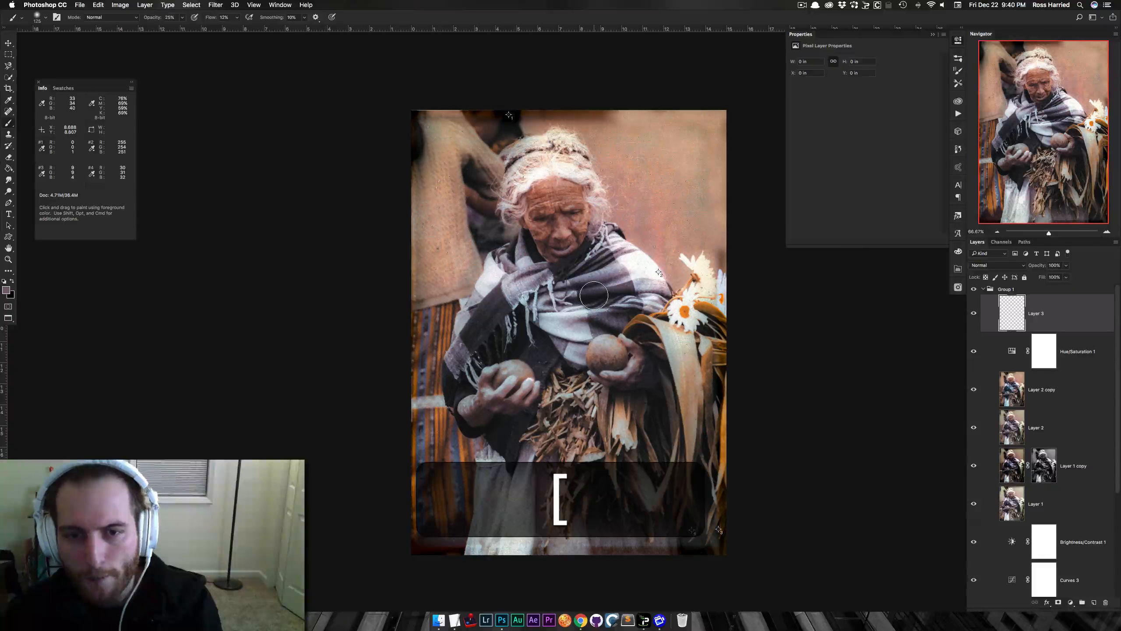
pyautogui.press('super+equal')
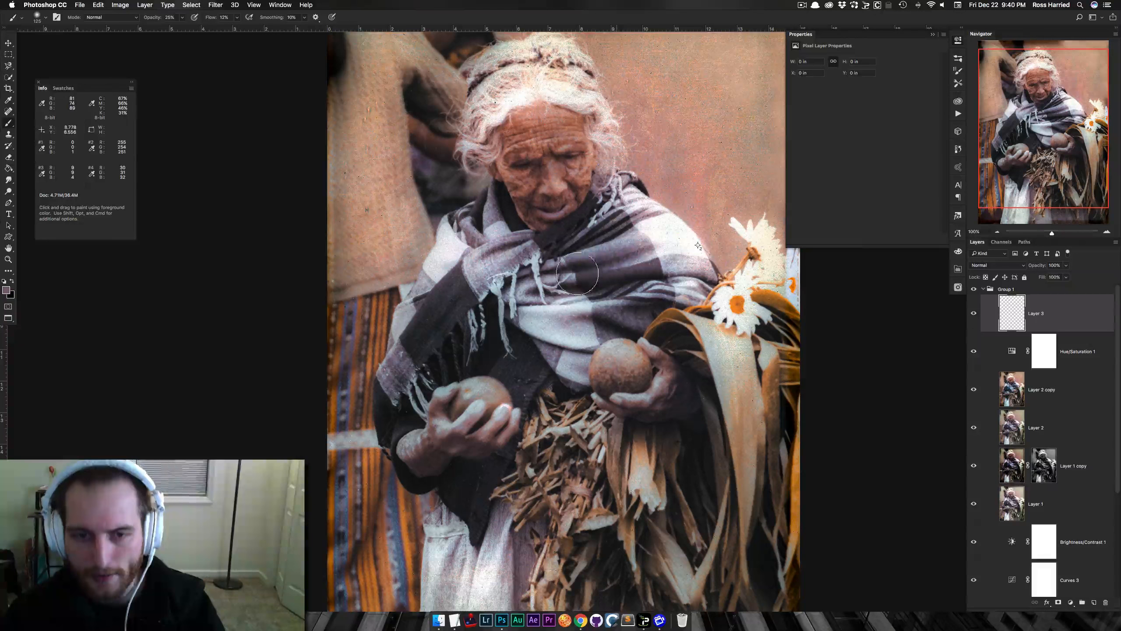
pyautogui.moveTo(577, 273)
pyautogui.mouseDown()
pyautogui.moveTo(618, 257)
pyautogui.moveTo(580, 268)
pyautogui.moveTo(622, 249)
pyautogui.moveTo(647, 289)
pyautogui.moveTo(668, 260)
pyautogui.moveTo(600, 226)
pyautogui.moveTo(556, 247)
pyautogui.mouseUp()
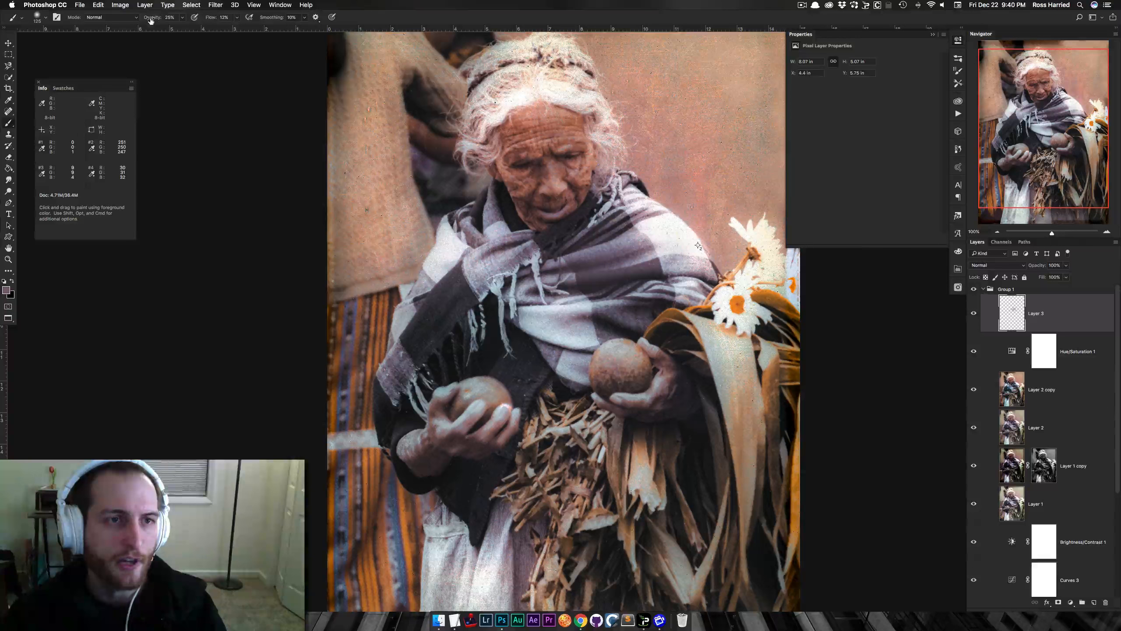
# Set the brush opacity to 50% and its flow to 35%
pyautogui.click(170, 18)
pyautogui.write('50')
pyautogui.press('Return')
pyautogui.press('Tab')
pyautogui.press('Tab')
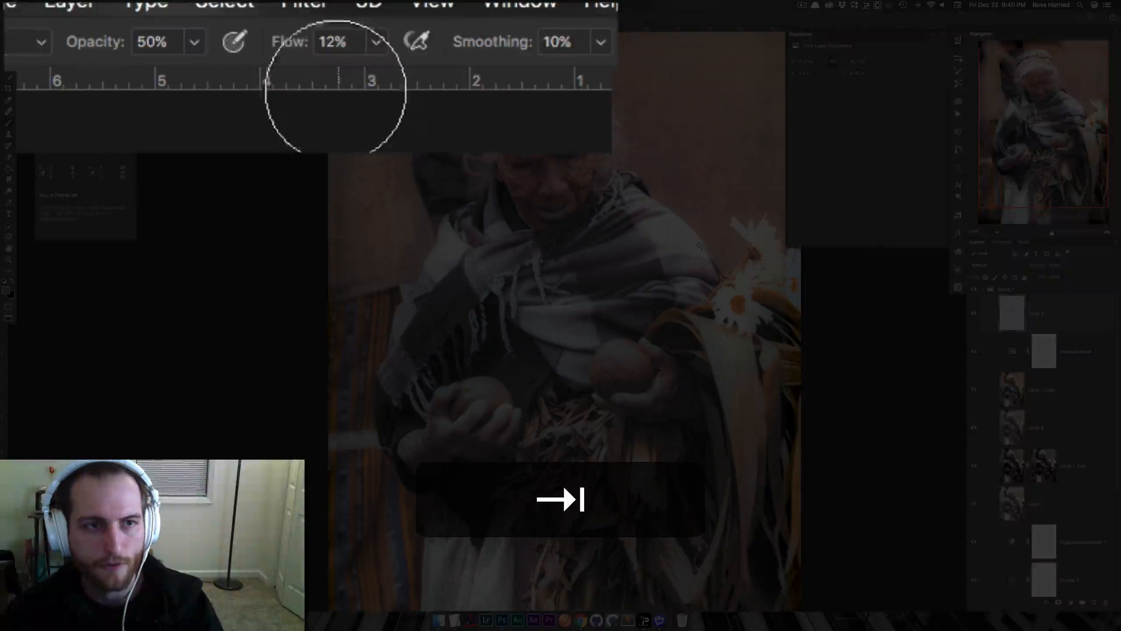
pyautogui.click(358, 43)
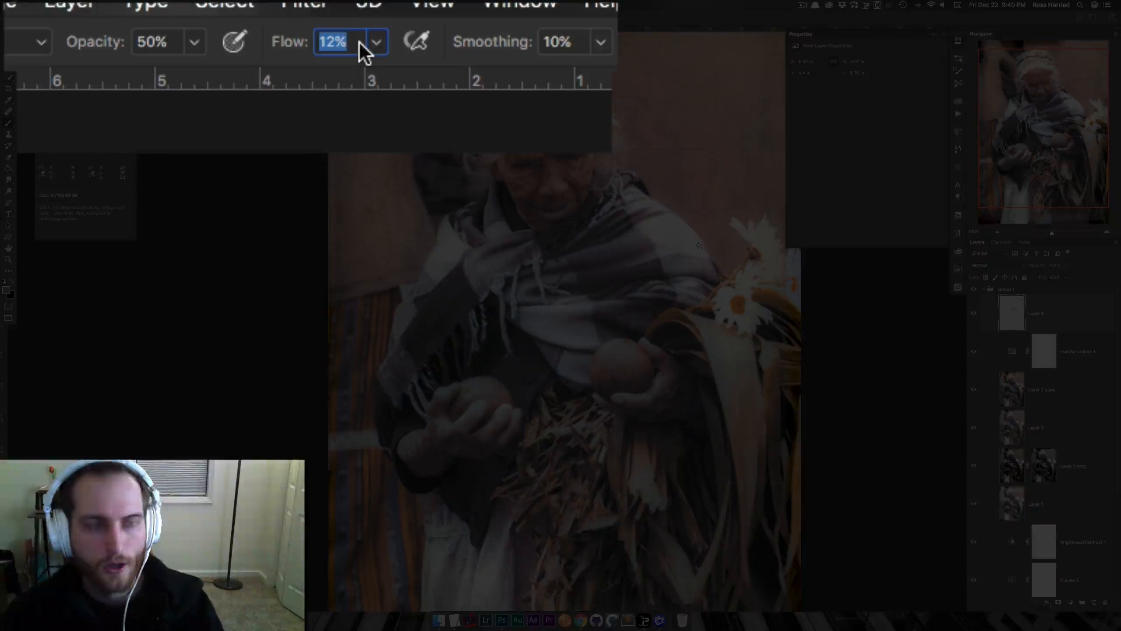
pyautogui.write('35')
pyautogui.press('Return')
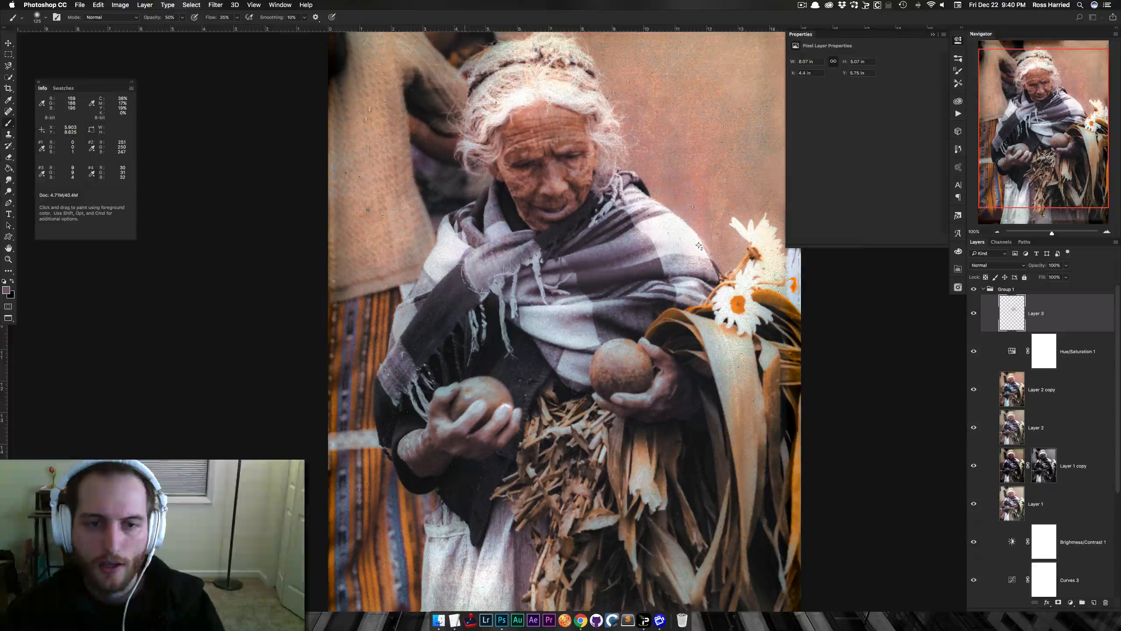
# Paint the purple over the rest of the shawl and set Layer 3's blend mode to Soft Light
pyautogui.moveTo(589, 245)
pyautogui.mouseDown()
pyautogui.moveTo(651, 230)
pyautogui.moveTo(611, 243)
pyautogui.mouseUp()
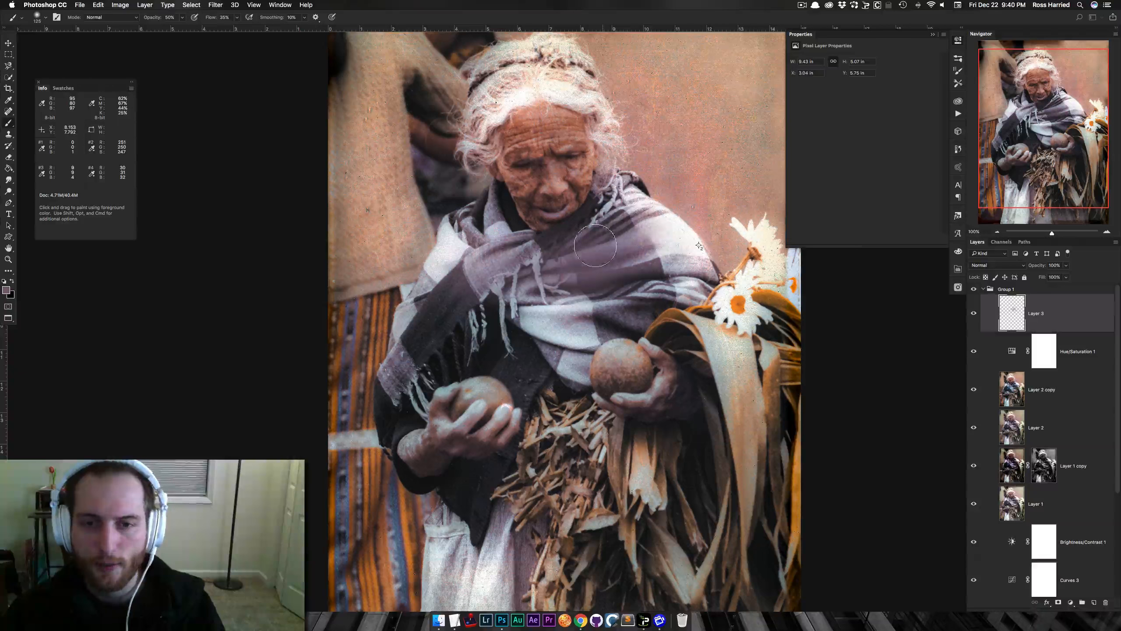
pyautogui.moveTo(664, 270)
pyautogui.mouseDown()
pyautogui.moveTo(640, 237)
pyautogui.moveTo(656, 301)
pyautogui.moveTo(525, 329)
pyautogui.moveTo(445, 292)
pyautogui.moveTo(451, 277)
pyautogui.moveTo(441, 296)
pyautogui.moveTo(424, 291)
pyautogui.moveTo(411, 366)
pyautogui.moveTo(396, 365)
pyautogui.moveTo(439, 332)
pyautogui.moveTo(460, 344)
pyautogui.moveTo(501, 328)
pyautogui.moveTo(469, 346)
pyautogui.moveTo(531, 347)
pyautogui.moveTo(510, 297)
pyautogui.moveTo(530, 295)
pyautogui.moveTo(484, 316)
pyautogui.moveTo(487, 233)
pyautogui.moveTo(465, 263)
pyautogui.moveTo(471, 247)
pyautogui.moveTo(461, 248)
pyautogui.moveTo(404, 359)
pyautogui.moveTo(470, 343)
pyautogui.moveTo(510, 349)
pyautogui.moveTo(621, 286)
pyautogui.moveTo(656, 250)
pyautogui.moveTo(626, 263)
pyautogui.moveTo(585, 254)
pyautogui.moveTo(639, 281)
pyautogui.moveTo(676, 278)
pyautogui.mouseUp()
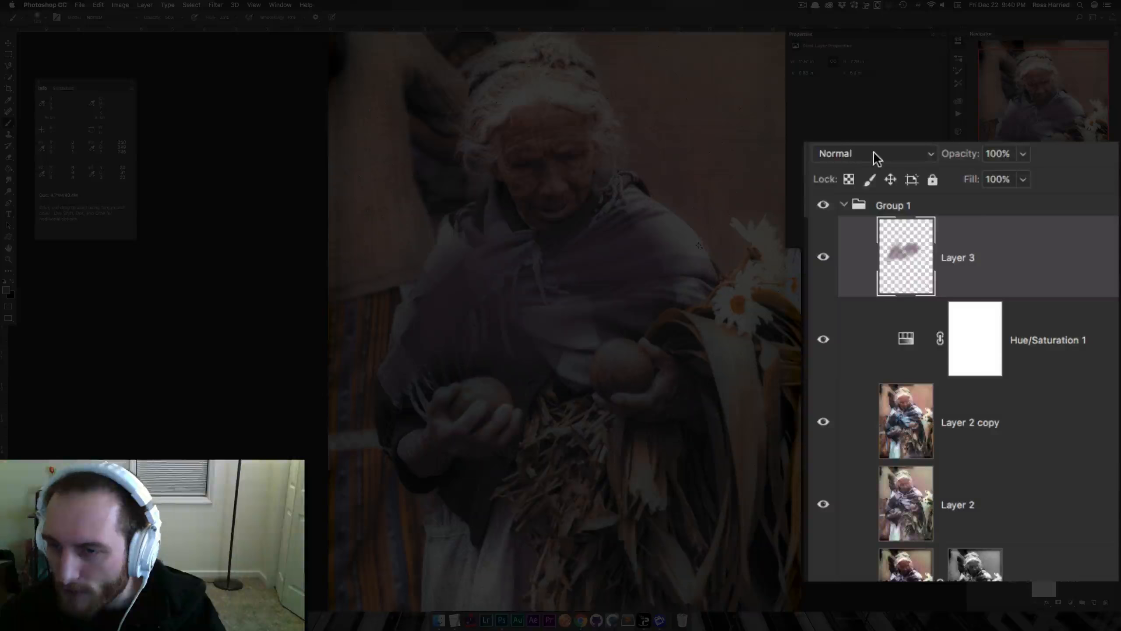
pyautogui.click(997, 265)
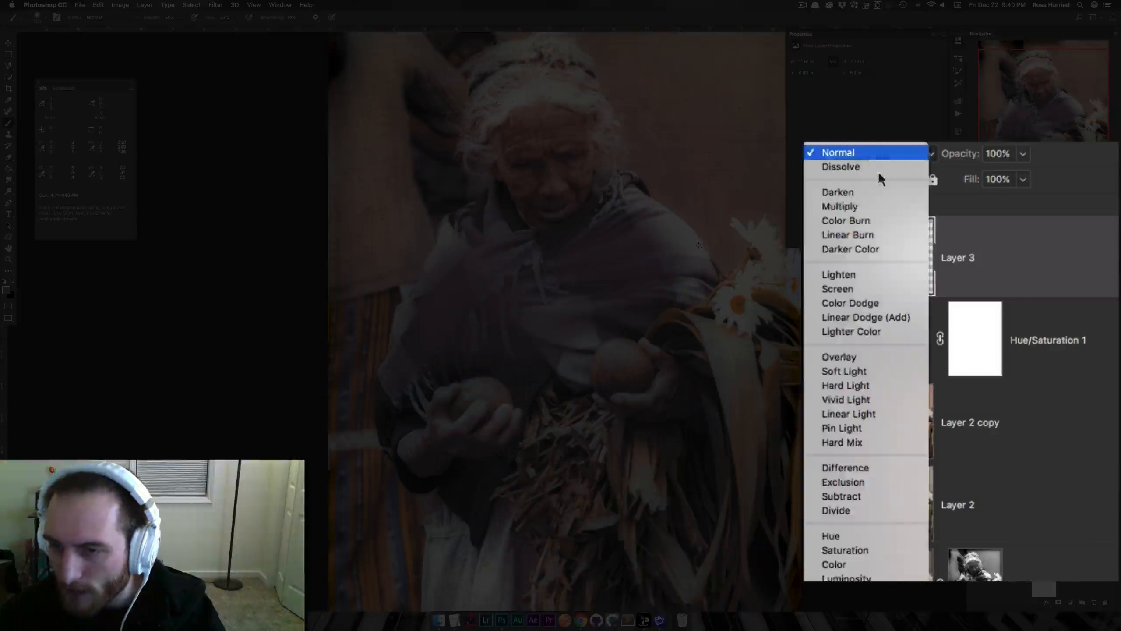
pyautogui.click(993, 365)
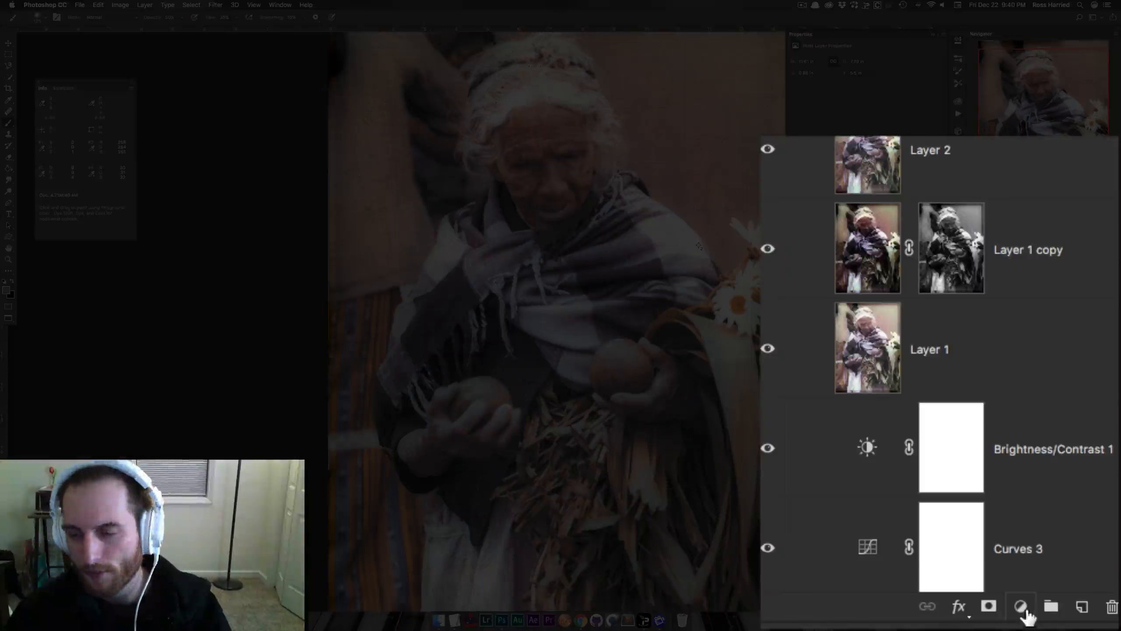
# Add a Hue/Saturation adjustment clipped to Layer 3 and raise its saturation to +98
pyautogui.click(1072, 604)
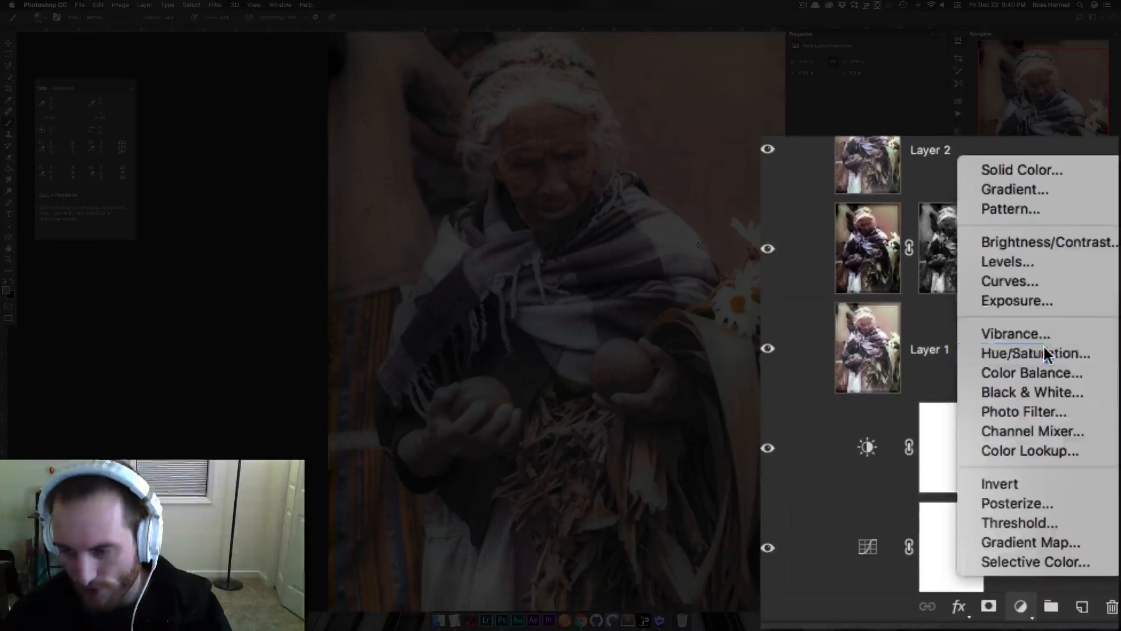
pyautogui.click(1028, 354)
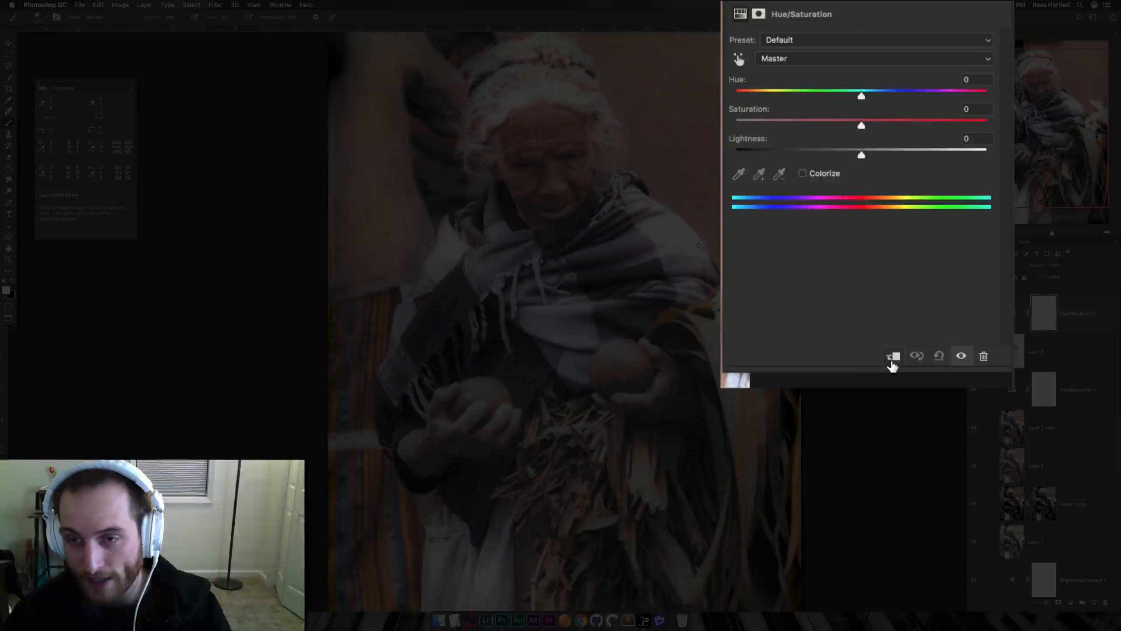
pyautogui.click(893, 362)
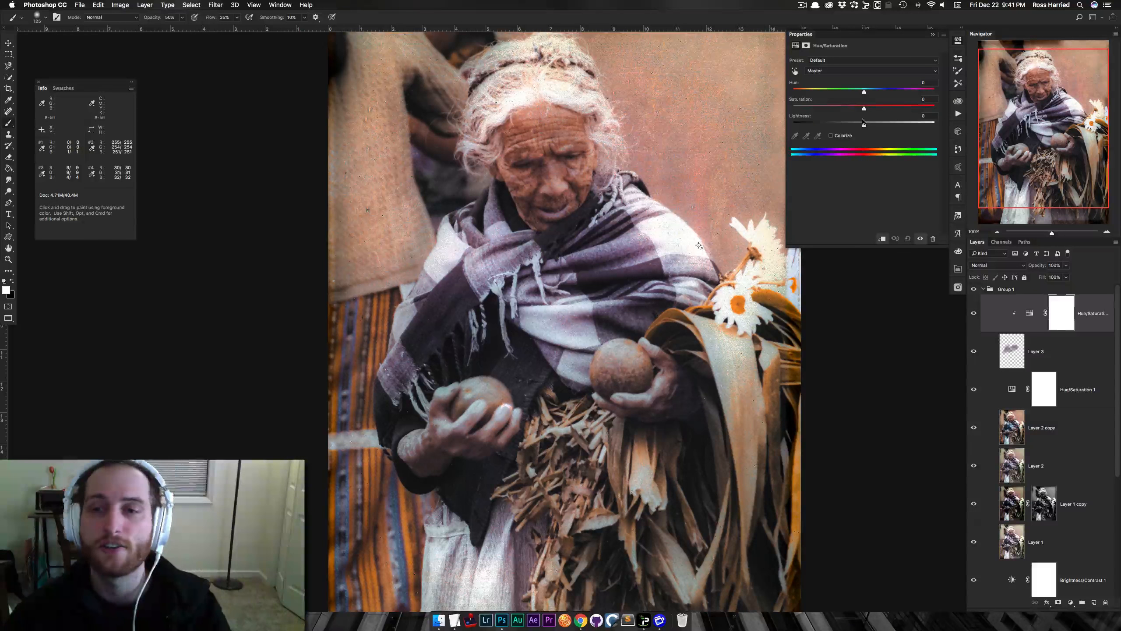
pyautogui.moveTo(864, 112); pyautogui.dragTo(887, 111)
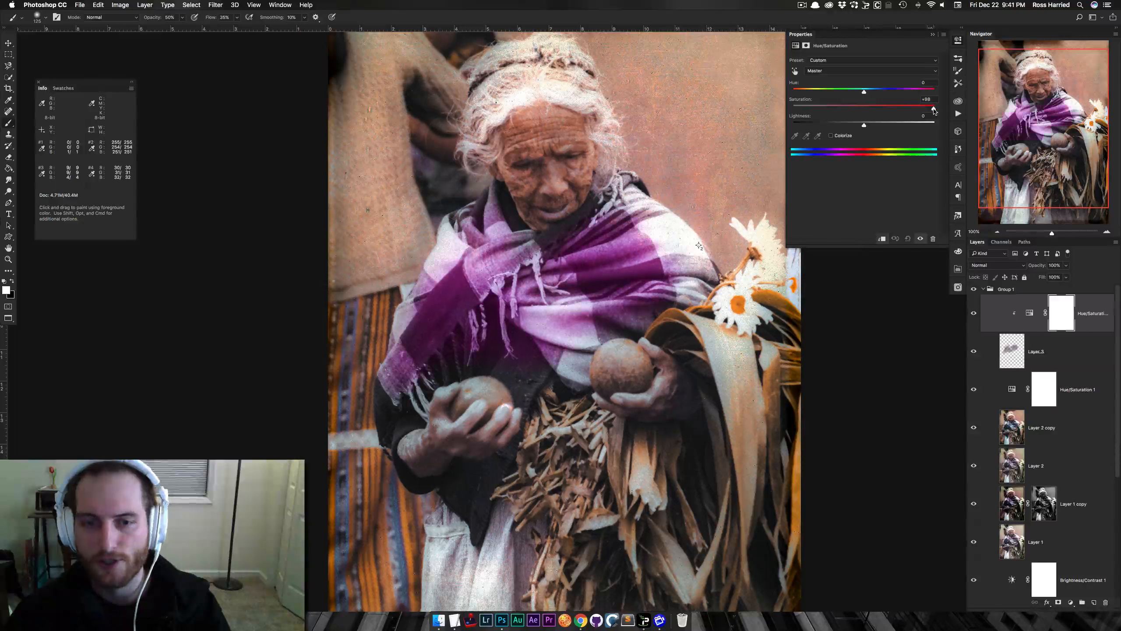
# Paint the purple with a smaller brush over the dark garment below the shawl and the shawl's missed edges on Layer 3
pyautogui.click(1007, 355)
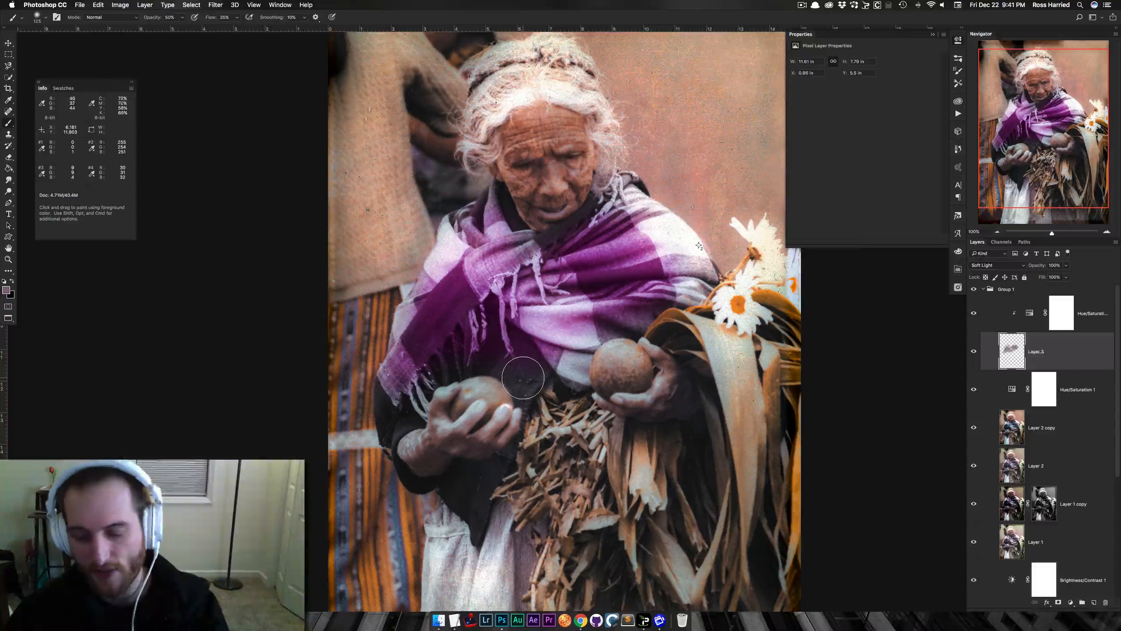
pyautogui.press('[')
pyautogui.press('[')
pyautogui.press('[')
pyautogui.press('[')
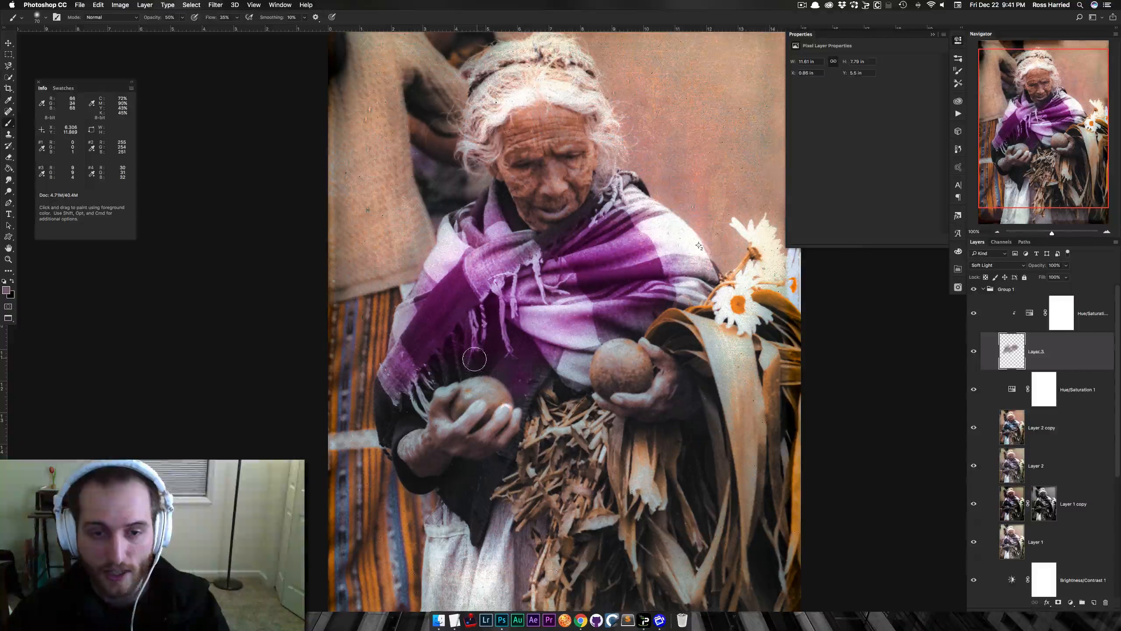
pyautogui.moveTo(412, 398)
pyautogui.mouseDown()
pyautogui.moveTo(395, 421)
pyautogui.moveTo(387, 389)
pyautogui.moveTo(392, 442)
pyautogui.mouseUp()
pyautogui.moveTo(497, 489)
pyautogui.mouseDown()
pyautogui.moveTo(459, 478)
pyautogui.moveTo(476, 469)
pyautogui.moveTo(483, 489)
pyautogui.moveTo(471, 521)
pyautogui.moveTo(477, 495)
pyautogui.mouseUp()
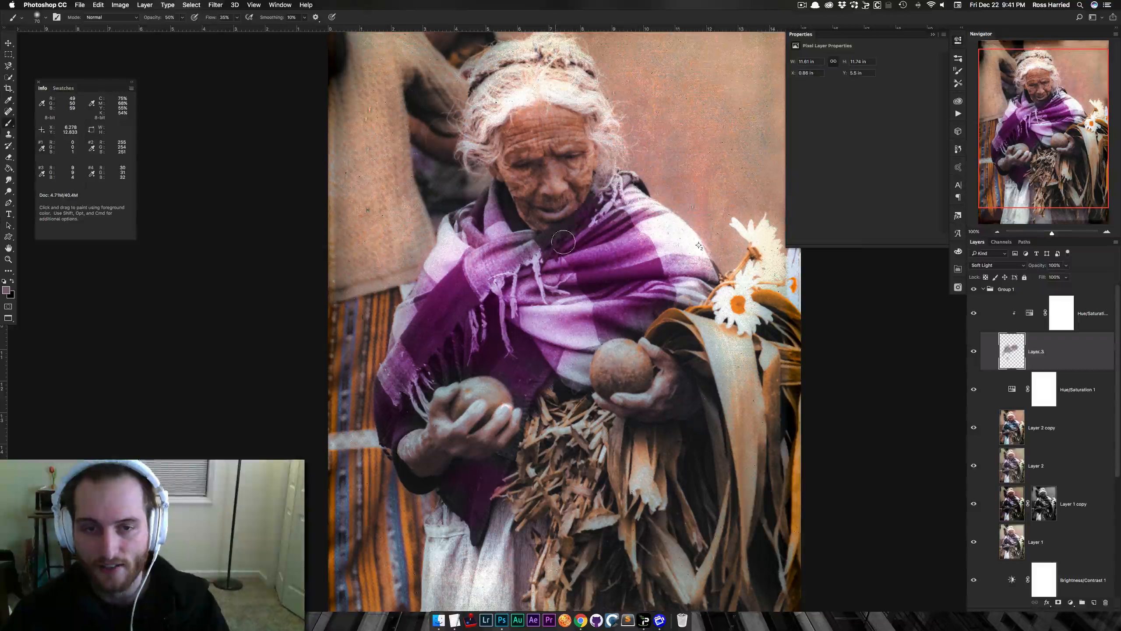
pyautogui.moveTo(421, 296); pyautogui.dragTo(423, 287)
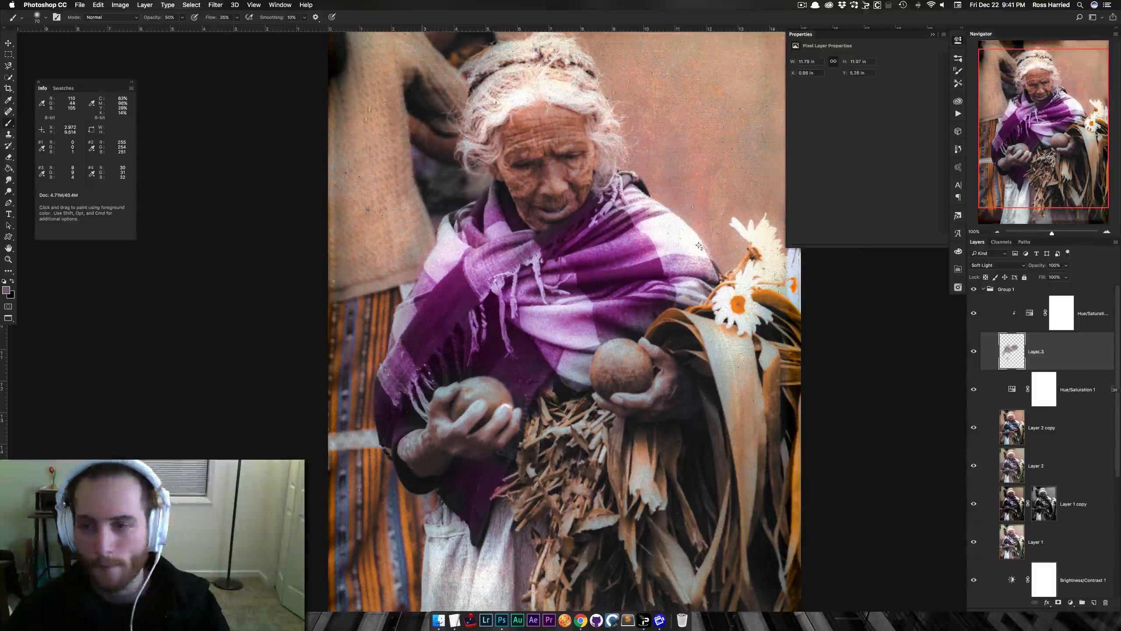
# Set the shawl's clipped Hue/Saturation adjustment to hue -36 and saturation +50 for a subtler purple
pyautogui.click(1020, 310)
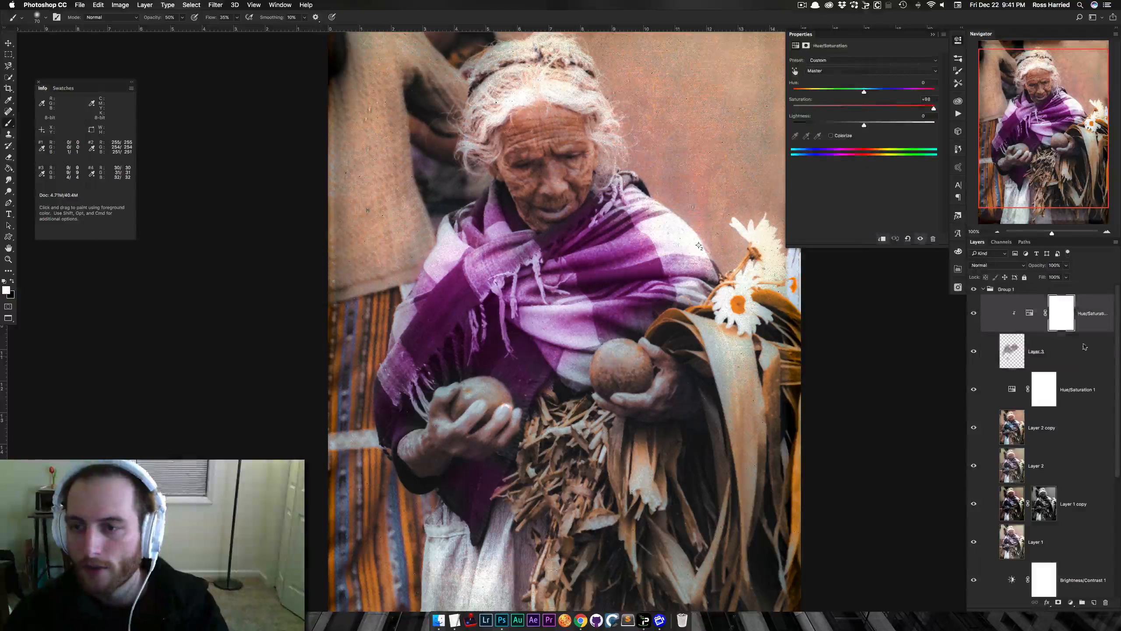
pyautogui.moveTo(847, 108); pyautogui.dragTo(880, 112)
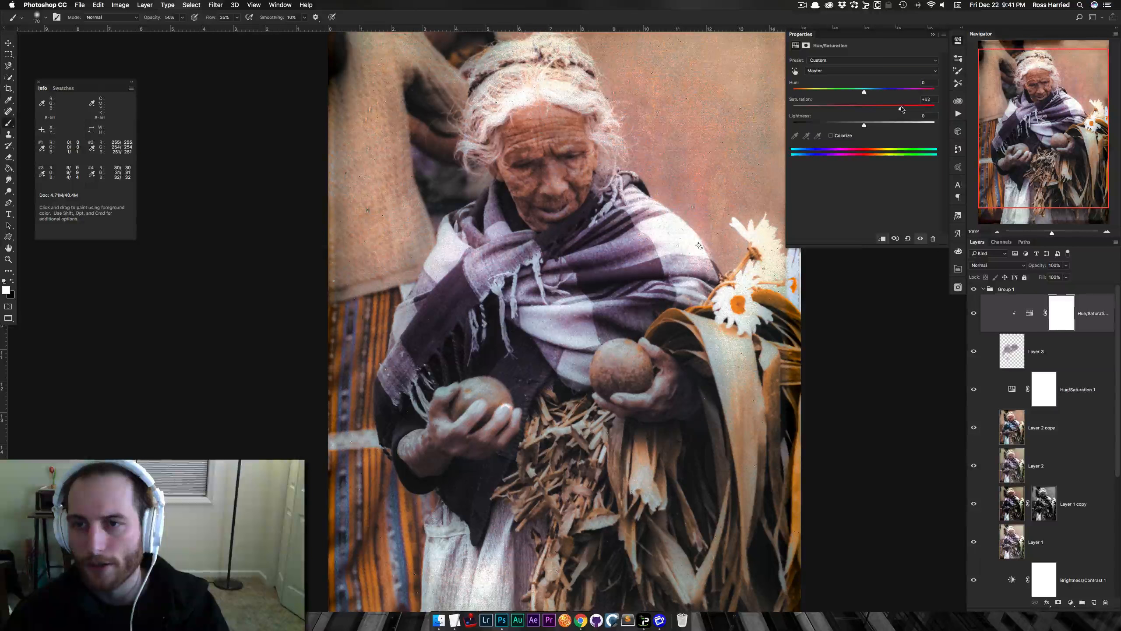
pyautogui.moveTo(853, 94); pyautogui.dragTo(838, 92)
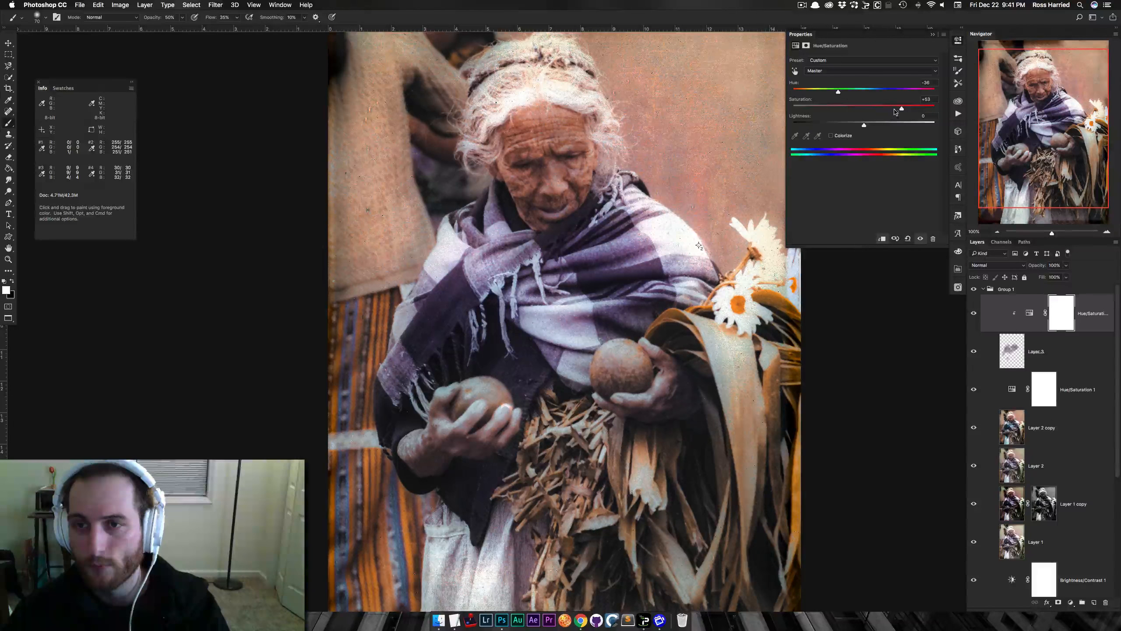
pyautogui.moveTo(902, 110); pyautogui.dragTo(903, 110)
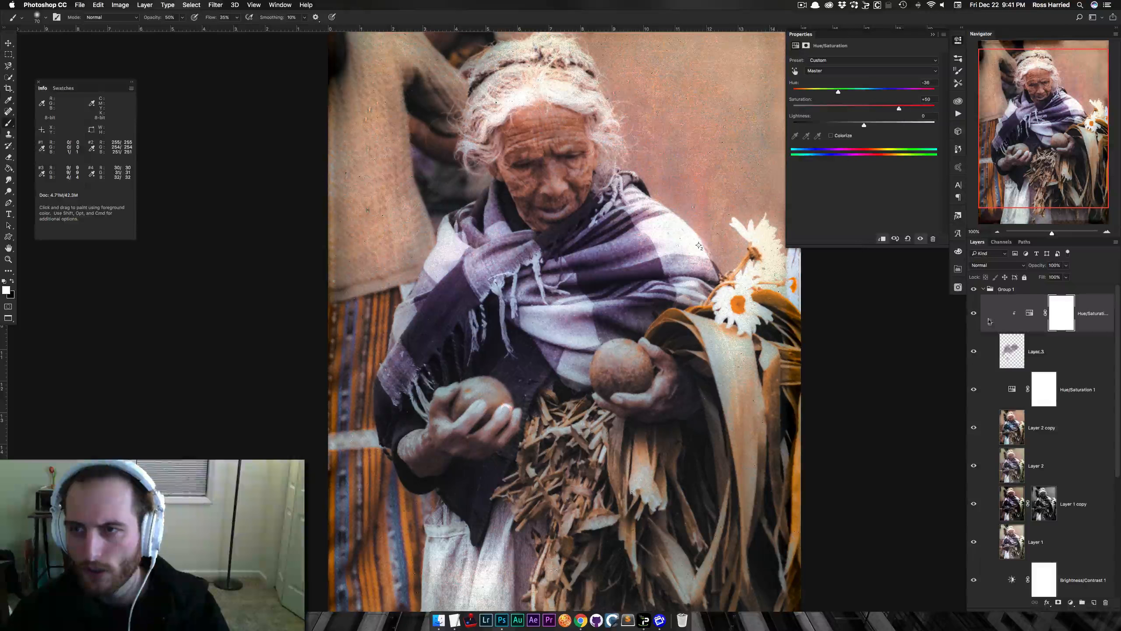
# View the whole photo and compare it with the original by hiding and reshowing Group 1
pyautogui.press('super+0')
pyautogui.press('super+minus')
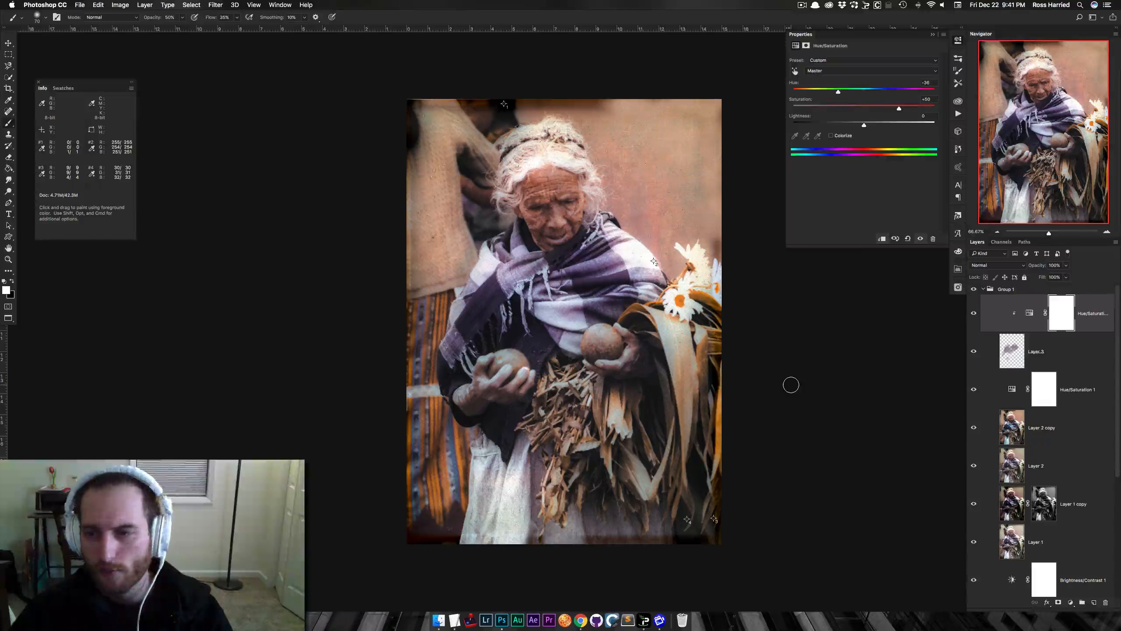
pyautogui.click(983, 289)
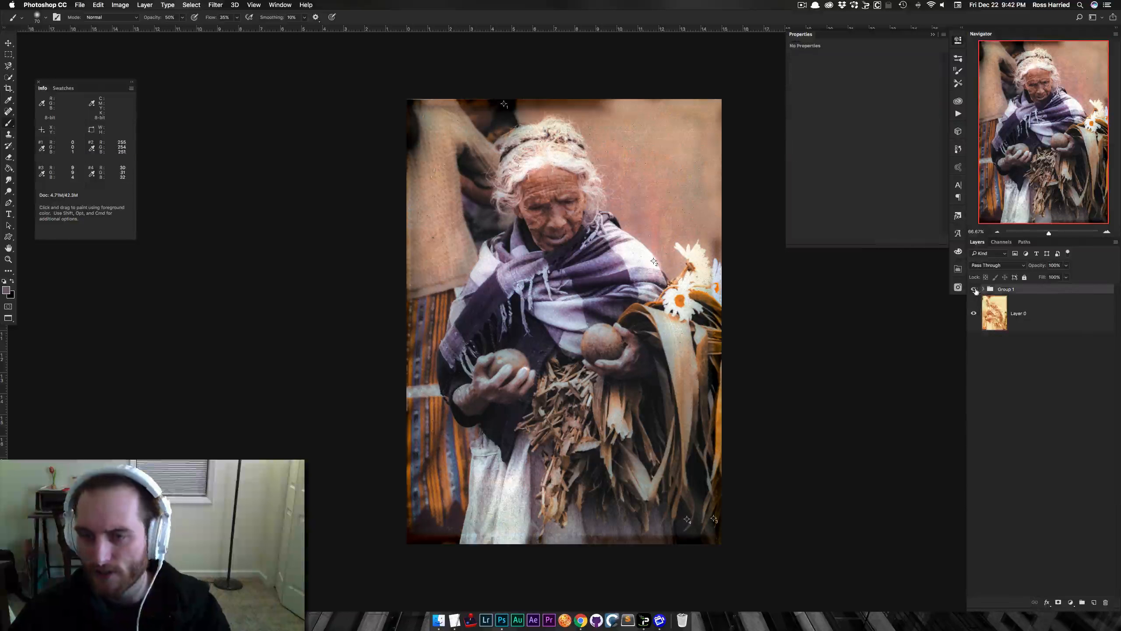
pyautogui.click(975, 290)
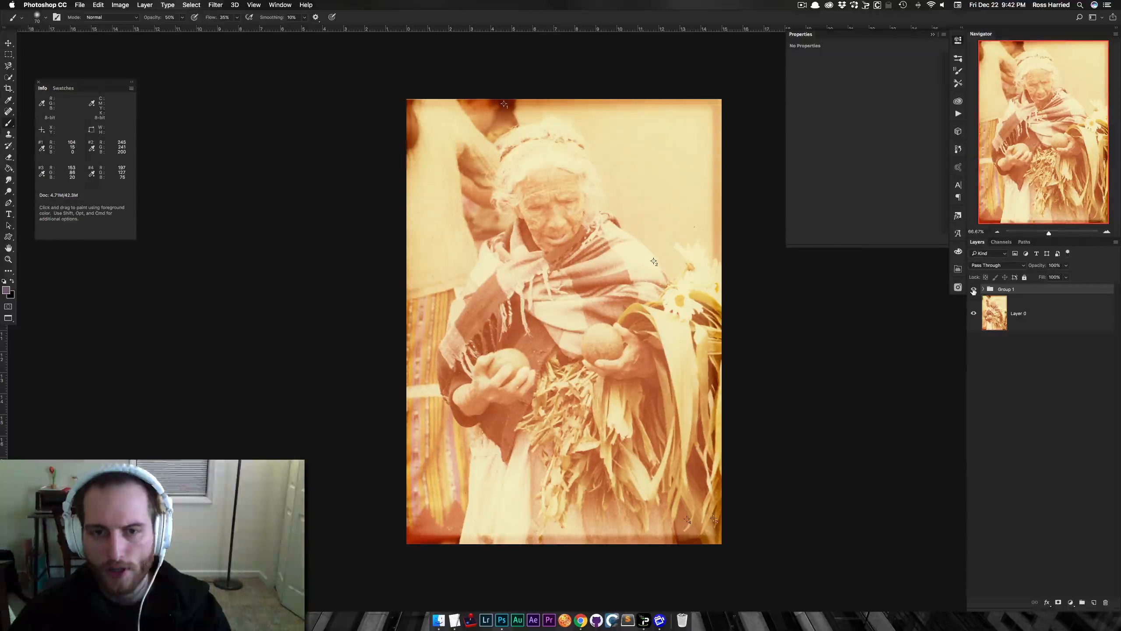
pyautogui.click(974, 290)
# Expand Group 1 and review its layer stack, including the Curves 2 adjustment's settings
pyautogui.click(984, 290)
pyautogui.scroll(-5, 1055, 456)
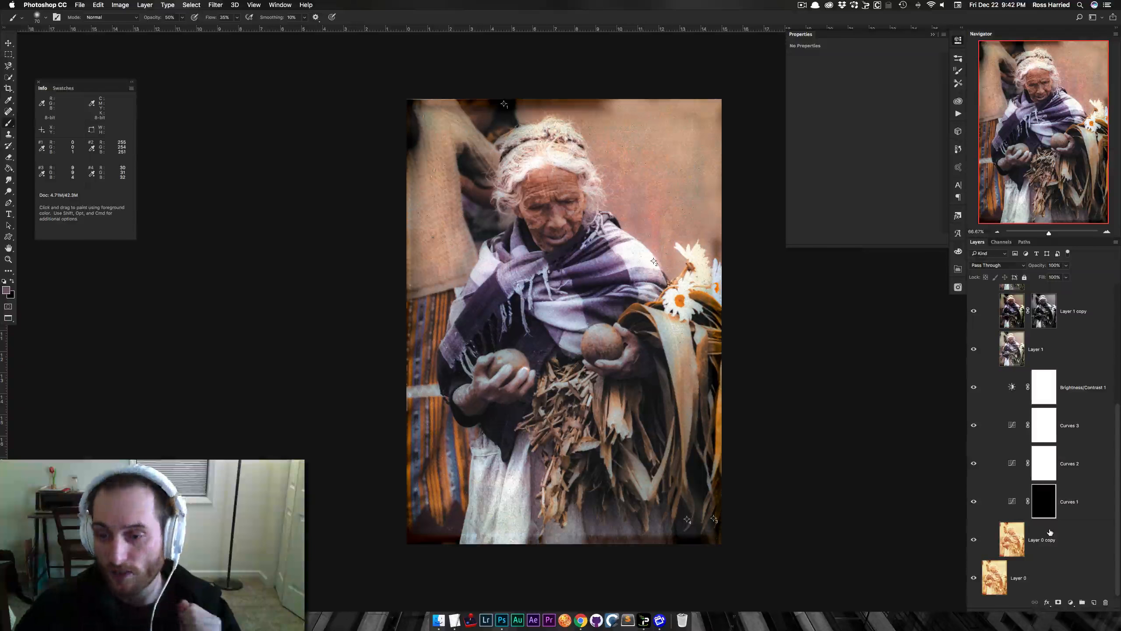
pyautogui.click(1052, 475)
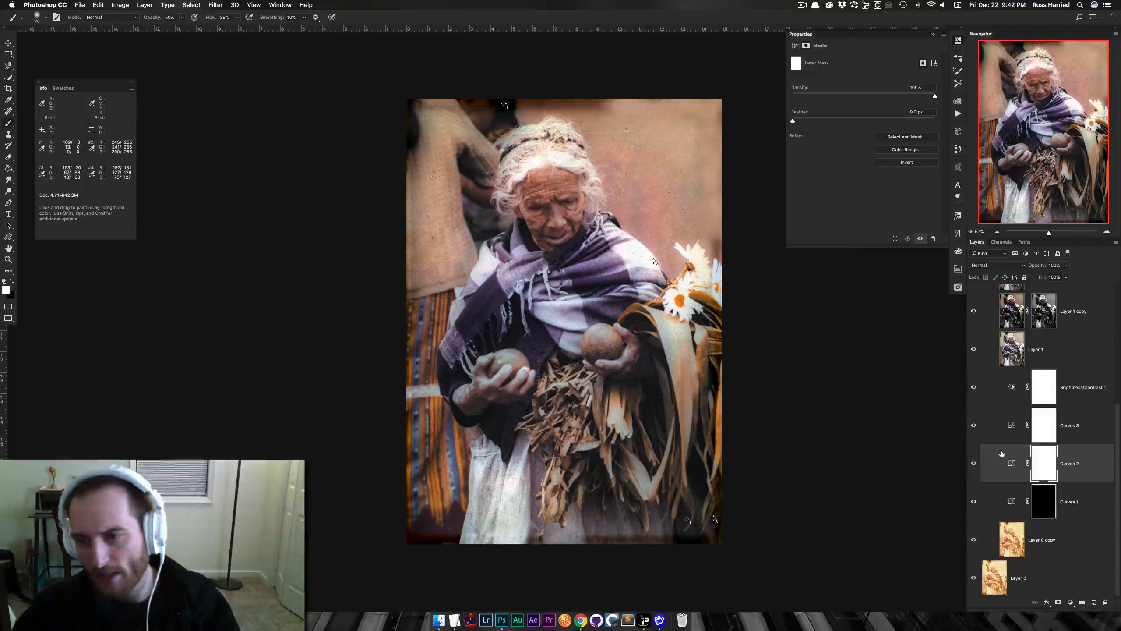
pyautogui.click(1012, 463)
pyautogui.click(928, 71)
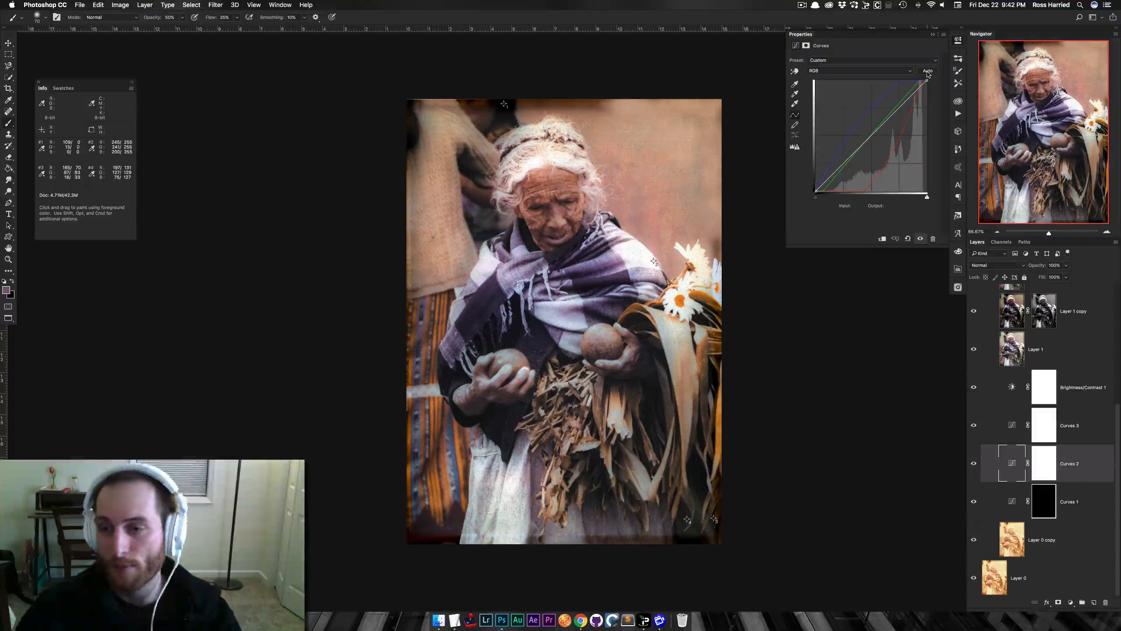
pyautogui.scroll(3, 1044, 442)
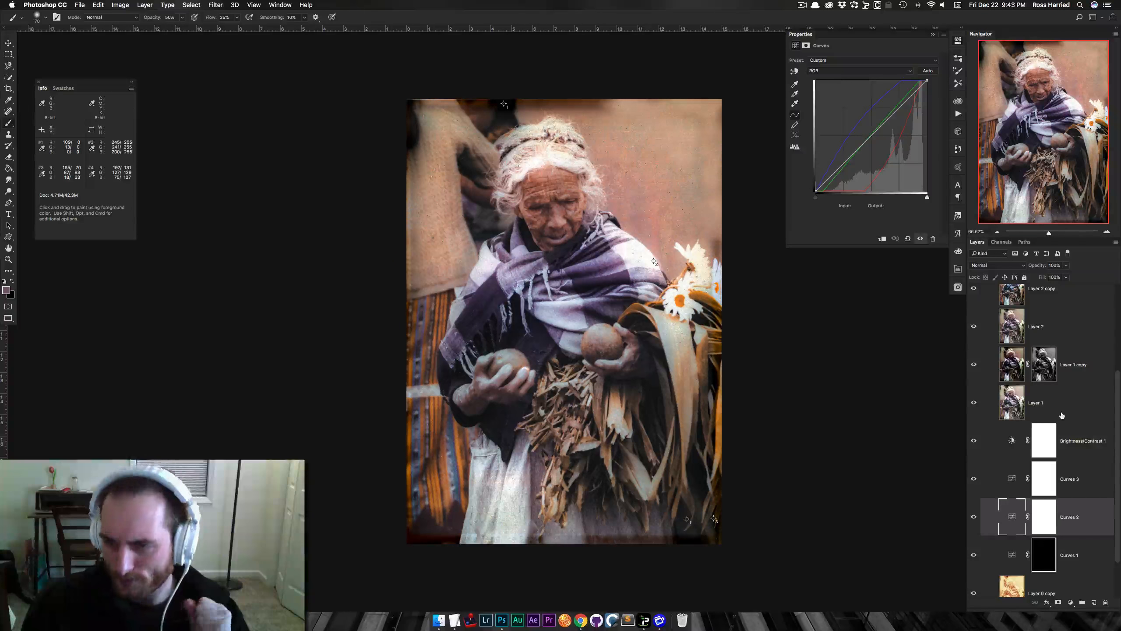
pyautogui.scroll(3, 1059, 412)
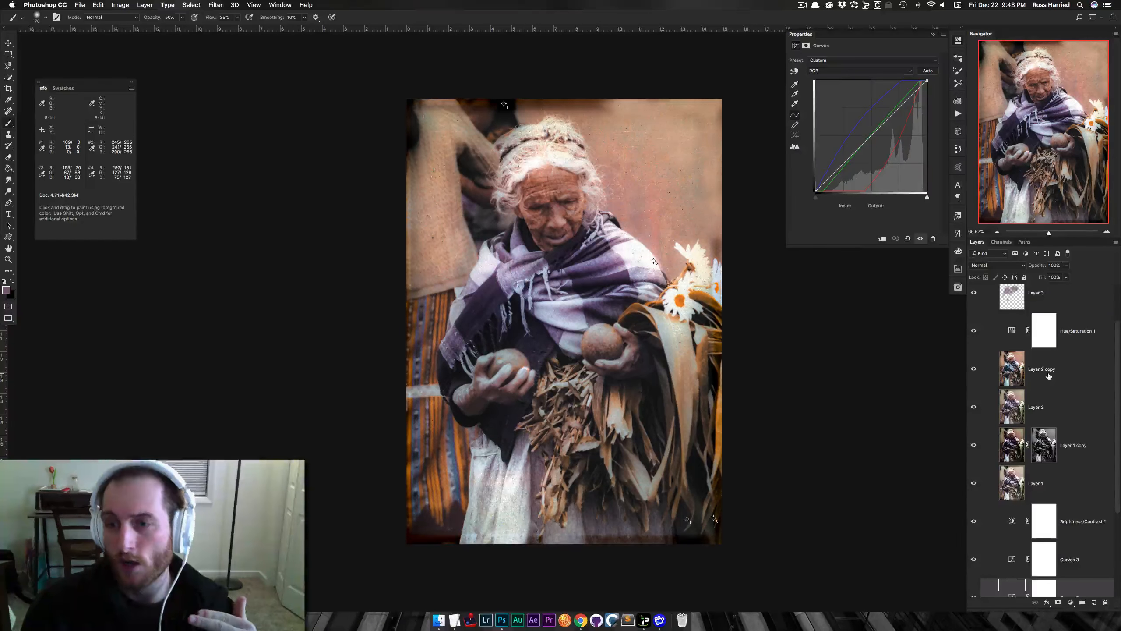
pyautogui.scroll(1, 1050, 376)
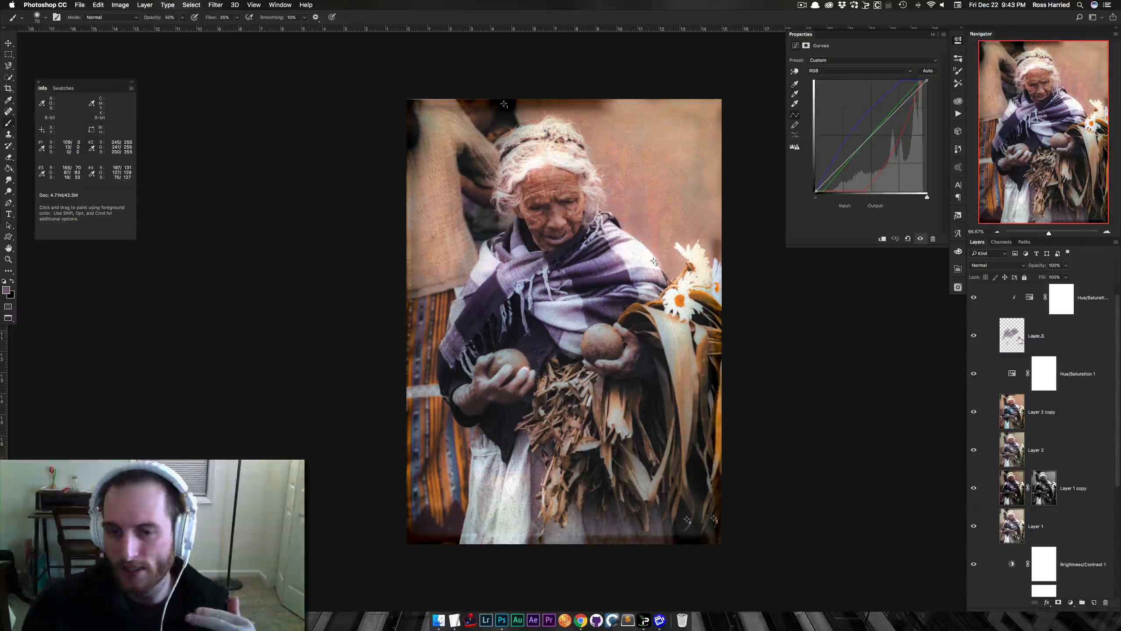
pyautogui.scroll(1, 1020, 340)
# Add a new Layer 4 above the shawl's clipped Hue/Saturation and sample the orange of the leaf at the photo's edge for the brush
pyautogui.click(1027, 315)
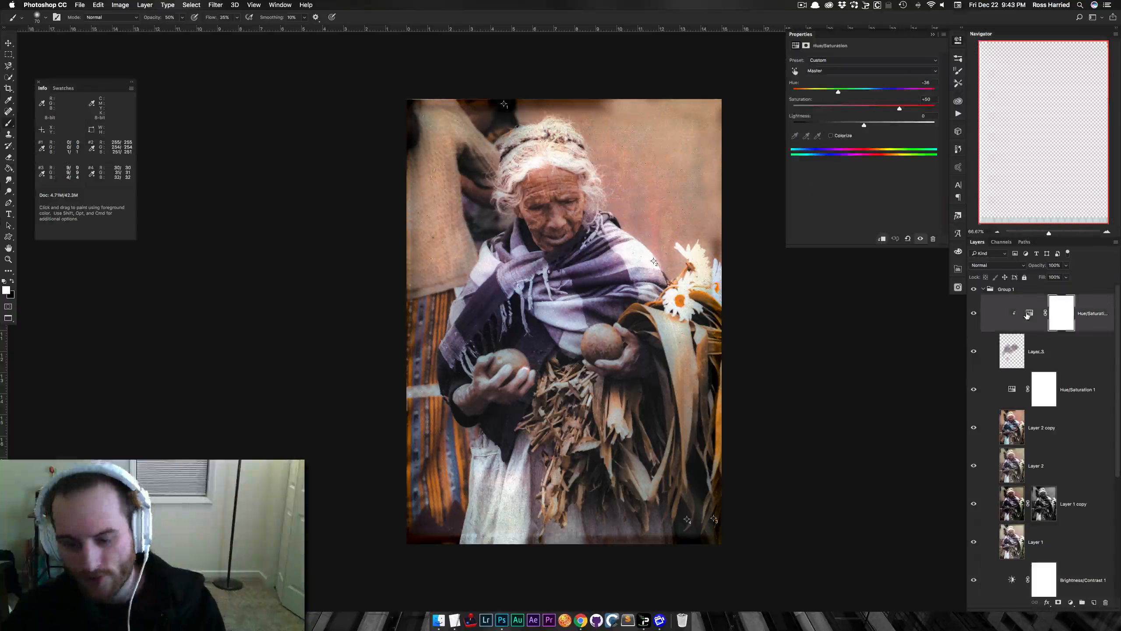
pyautogui.press('shift+super+n')
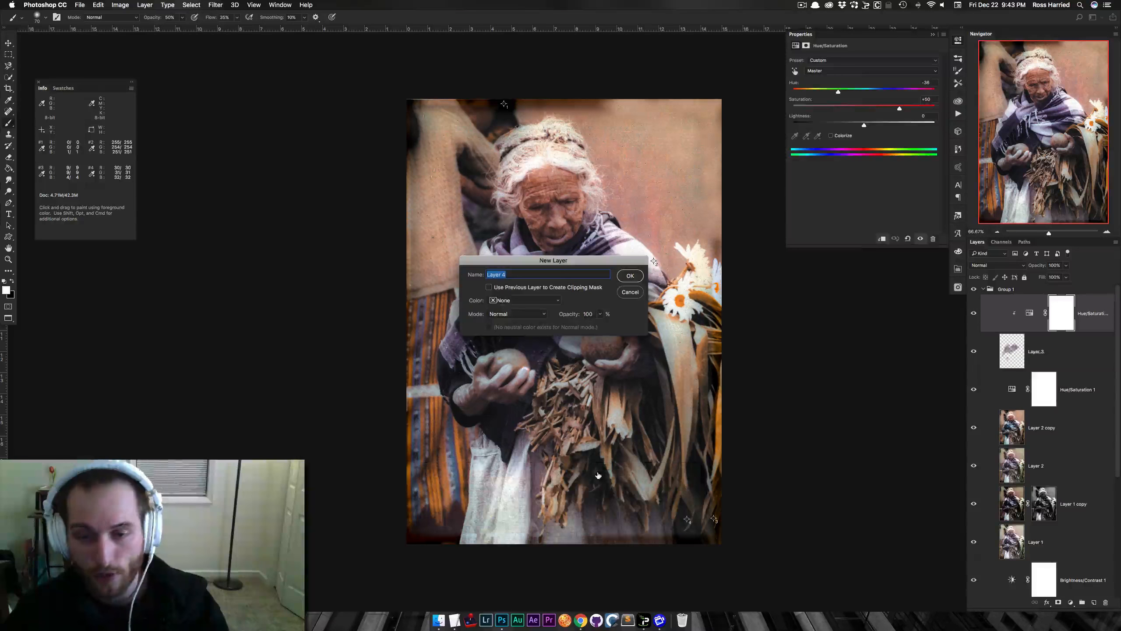
pyautogui.press('Return')
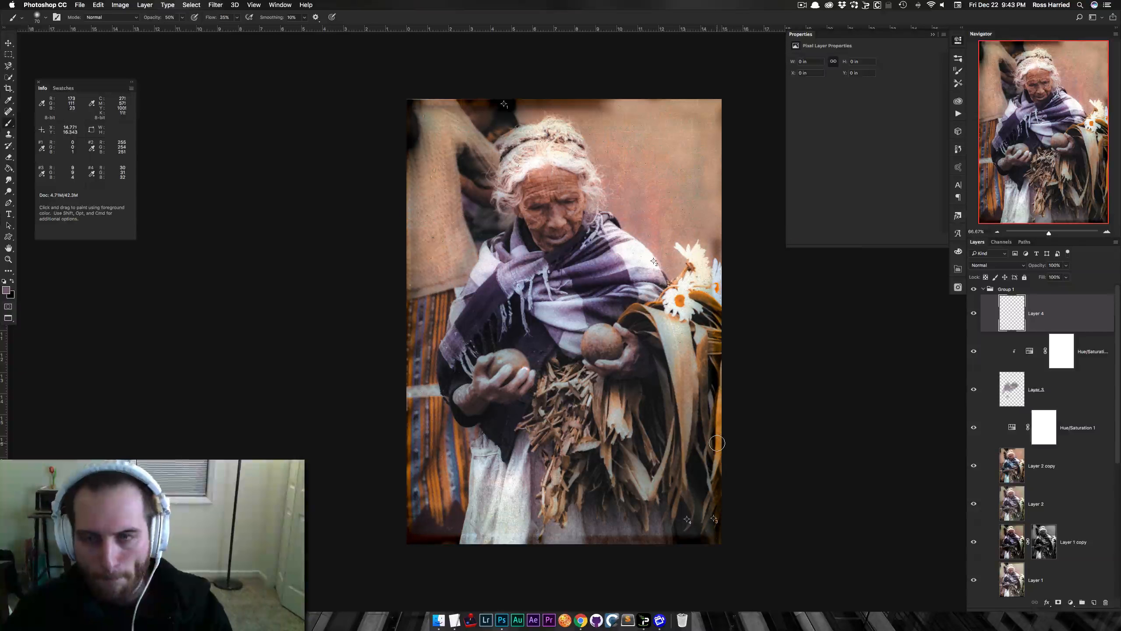
pyautogui.press('b')
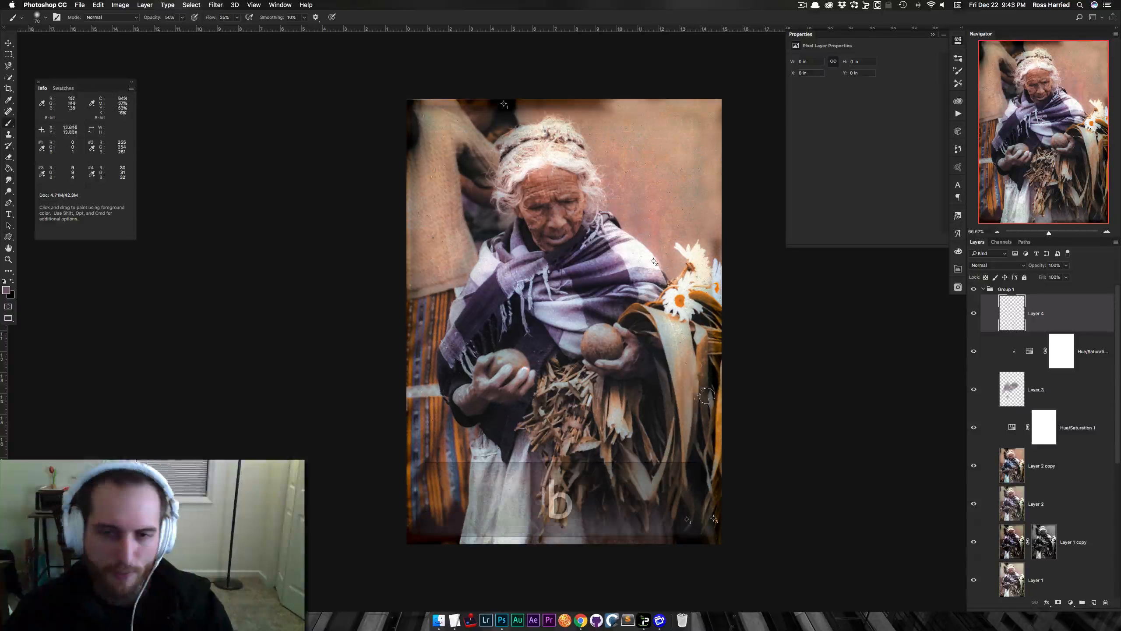
pyautogui.keyDown('alt'); pyautogui.click(719, 428); pyautogui.keyUp('alt')
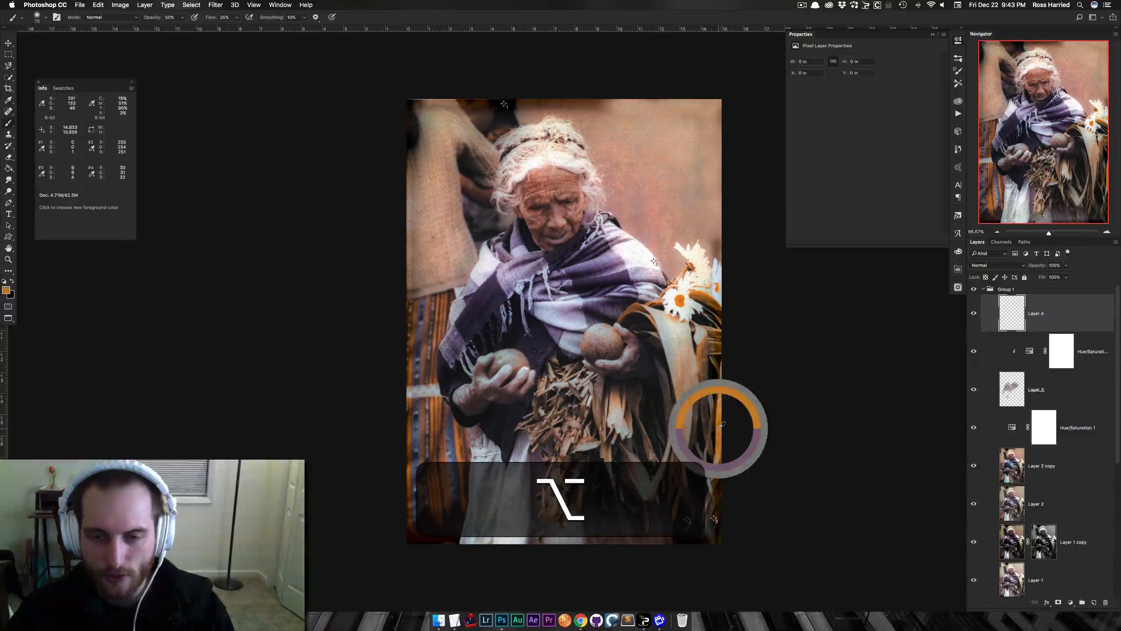
pyautogui.click(6, 290)
pyautogui.click(956, 375)
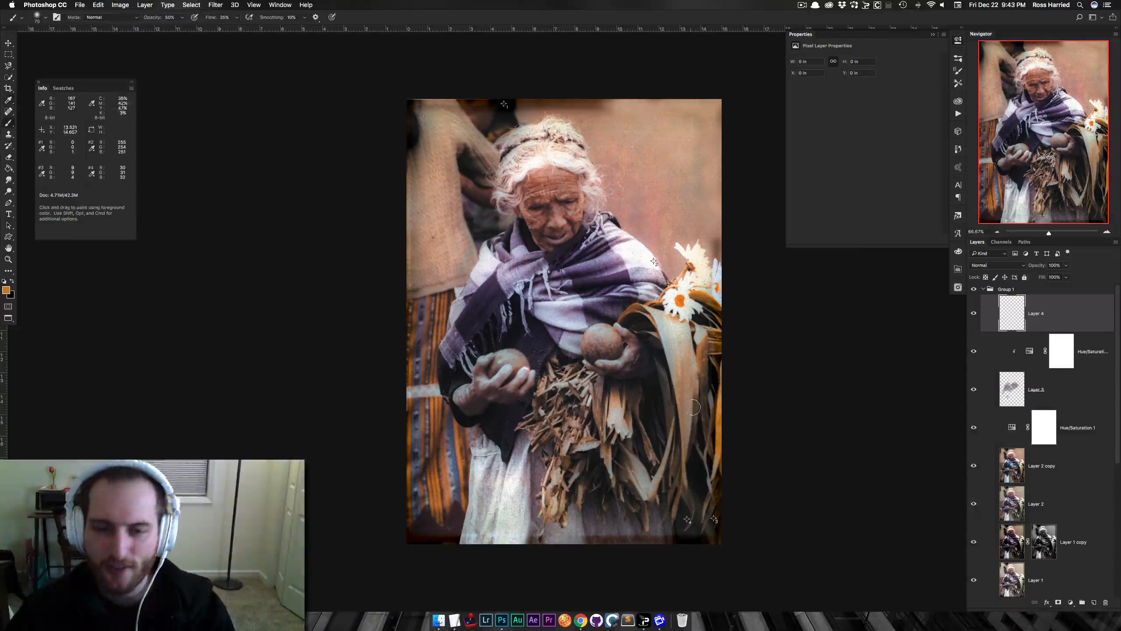
# Paint the orange over the dried leaves and husks, enlarging the brush for the lower part, and set Layer 4's blend mode to Soft Light
pyautogui.moveTo(681, 385)
pyautogui.mouseDown()
pyautogui.moveTo(669, 338)
pyautogui.moveTo(654, 429)
pyautogui.moveTo(614, 404)
pyautogui.moveTo(640, 398)
pyautogui.moveTo(649, 404)
pyautogui.moveTo(556, 426)
pyautogui.moveTo(570, 415)
pyautogui.mouseUp()
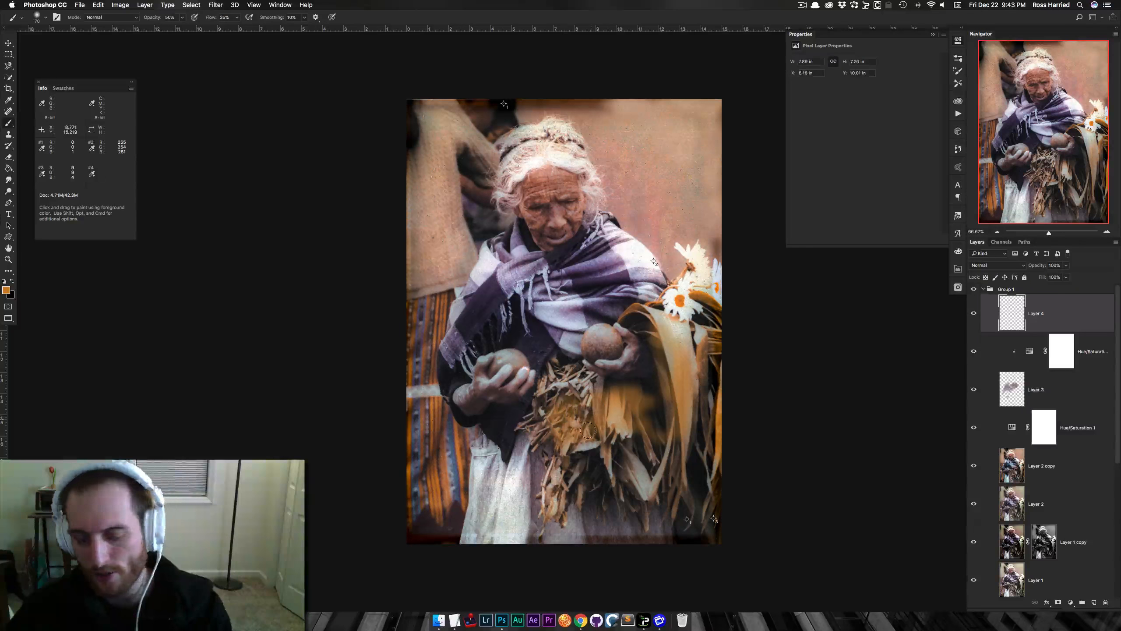
pyautogui.press(']')
pyautogui.press(']')
pyautogui.press(']')
pyautogui.press(']')
pyautogui.moveTo(577, 471)
pyautogui.mouseDown()
pyautogui.moveTo(686, 462)
pyautogui.moveTo(696, 508)
pyautogui.moveTo(695, 491)
pyautogui.mouseUp()
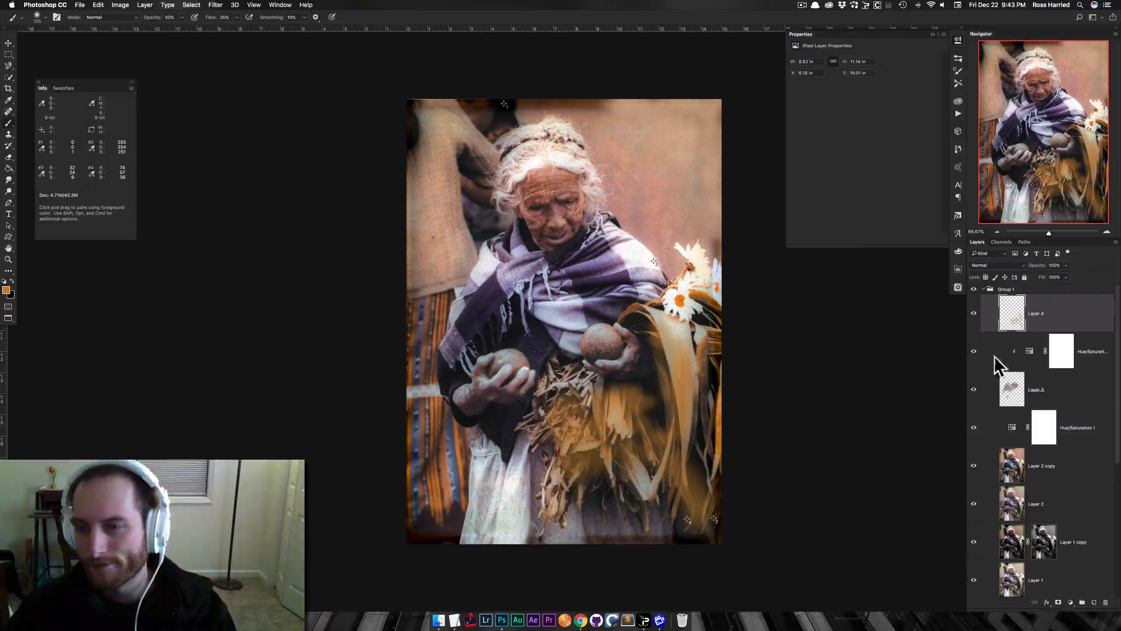
pyautogui.click(1004, 265)
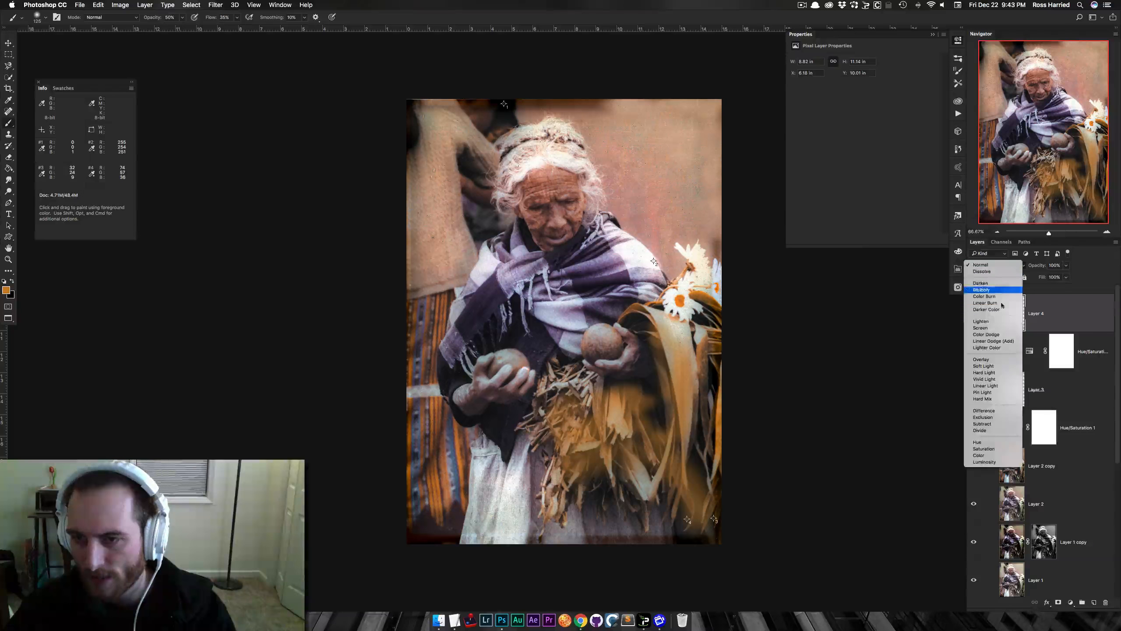
pyautogui.click(996, 367)
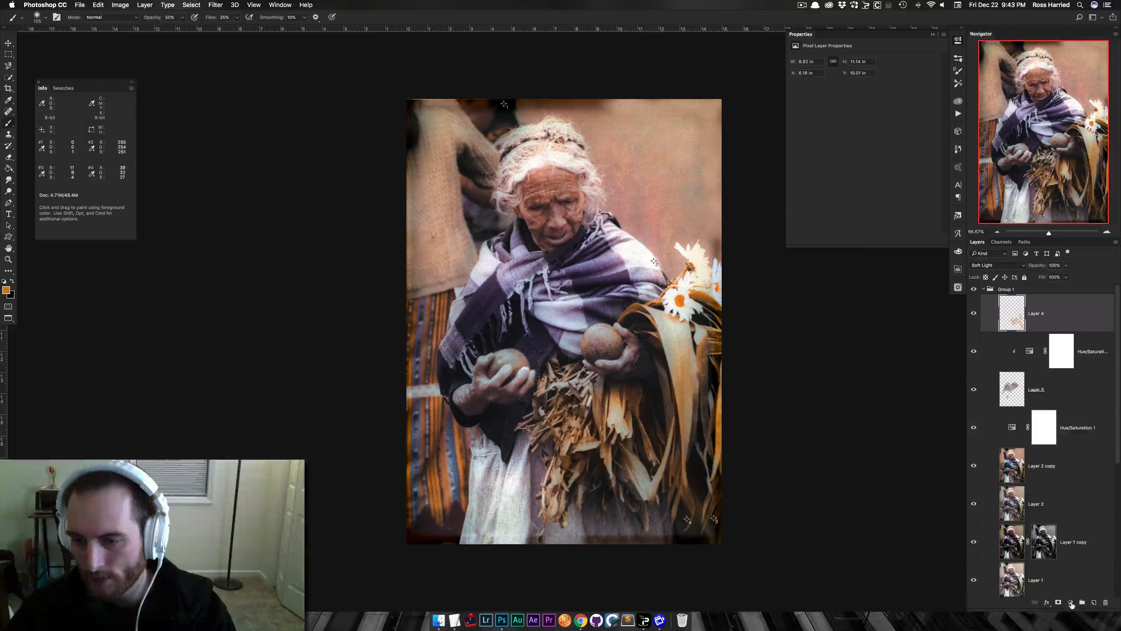
# Add a Hue/Saturation adjustment clipped to Layer 4 with hue +39, saturation -19 and lightness -24
pyautogui.click(1070, 602)
pyautogui.click(1076, 505)
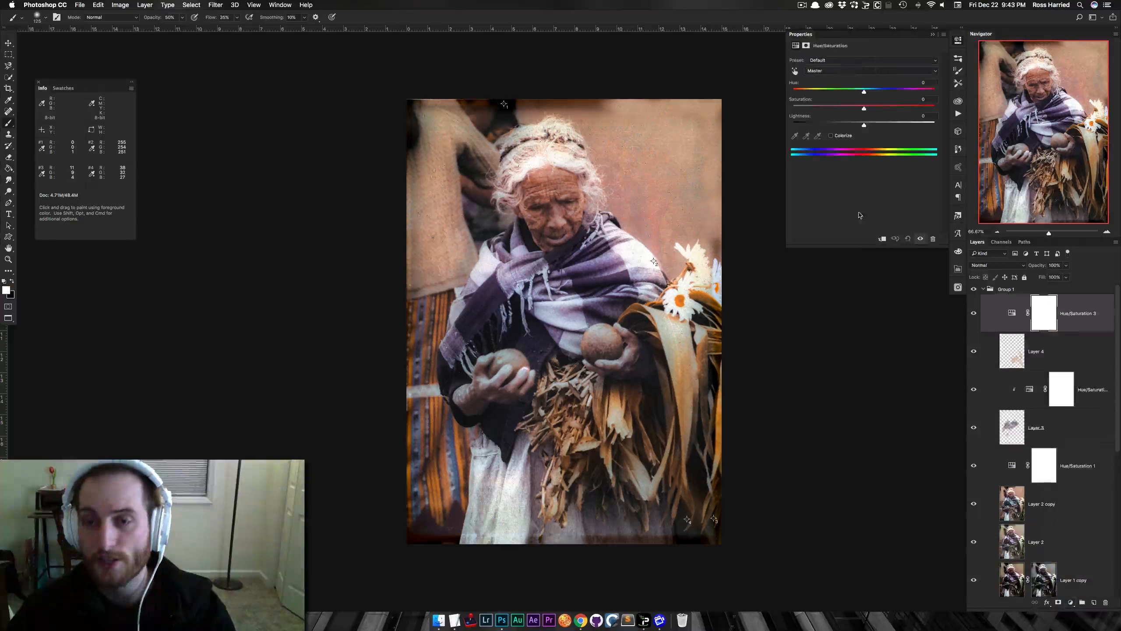
pyautogui.click(882, 239)
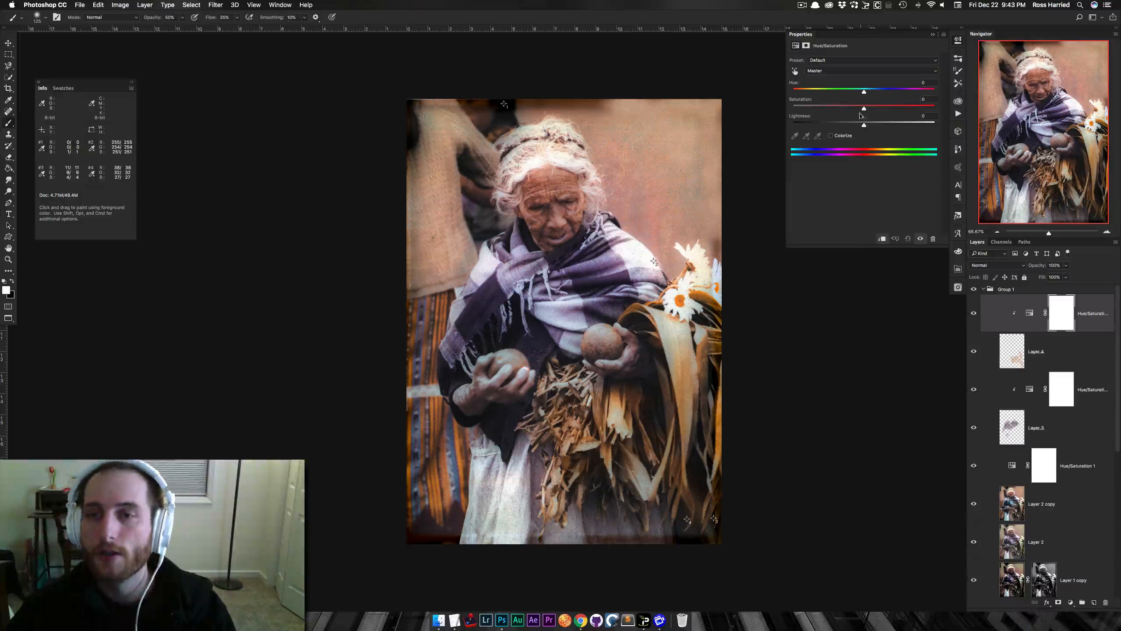
pyautogui.moveTo(857, 92); pyautogui.dragTo(881, 95)
pyautogui.moveTo(864, 108); pyautogui.dragTo(886, 94)
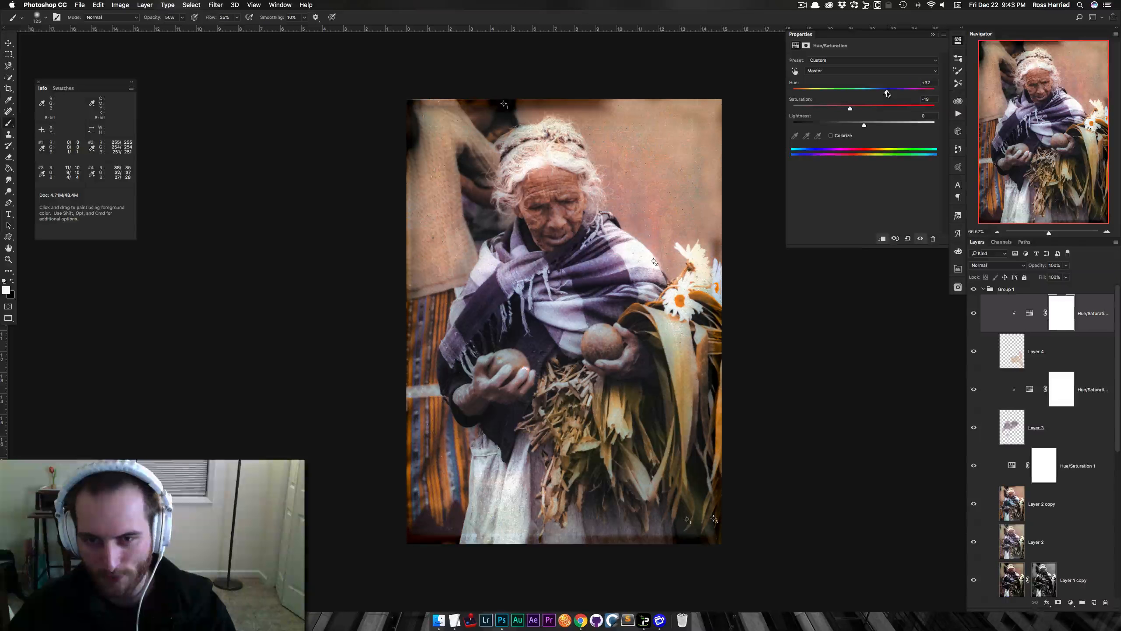
pyautogui.moveTo(889, 93); pyautogui.dragTo(890, 94)
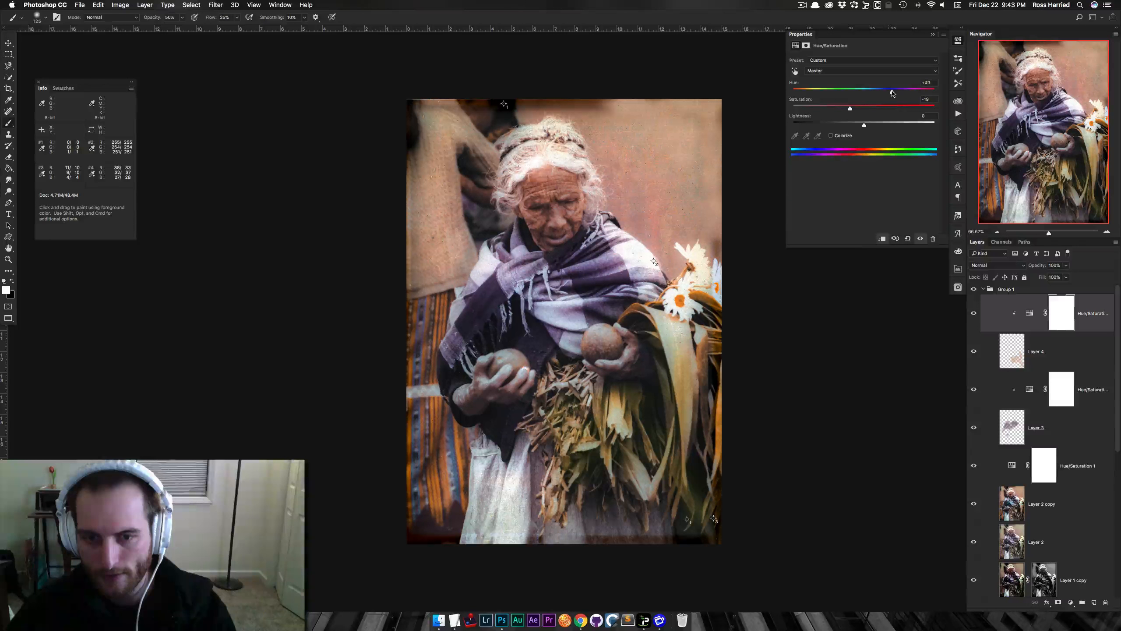
pyautogui.moveTo(864, 125); pyautogui.dragTo(847, 126)
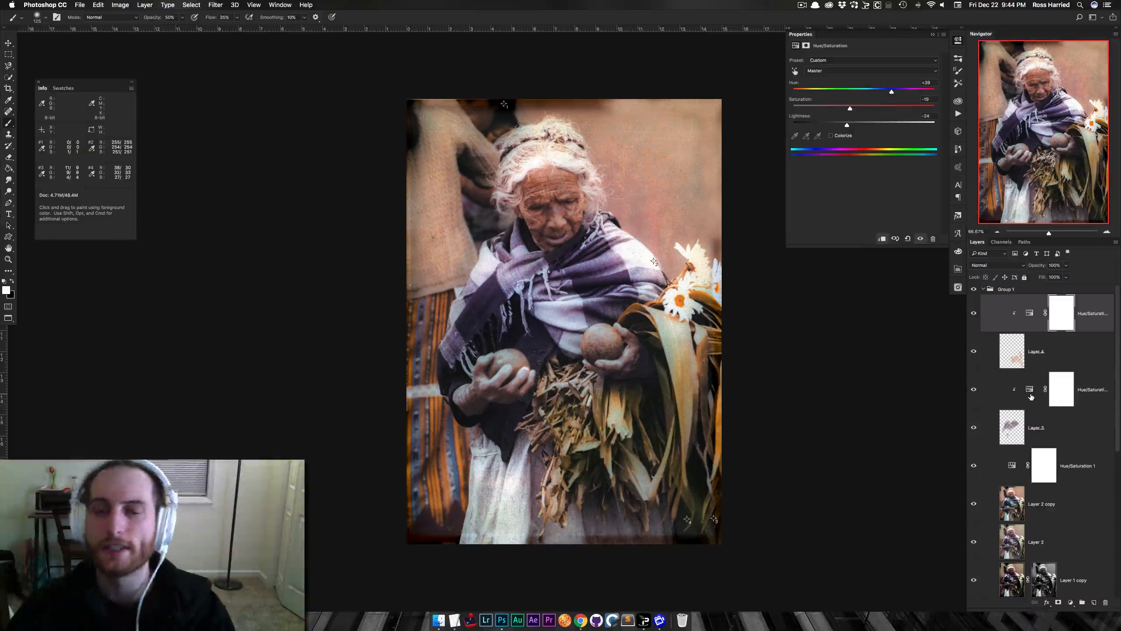
# Hide Layer 4 to compare the leaves without their painted tint
pyautogui.click(974, 352)
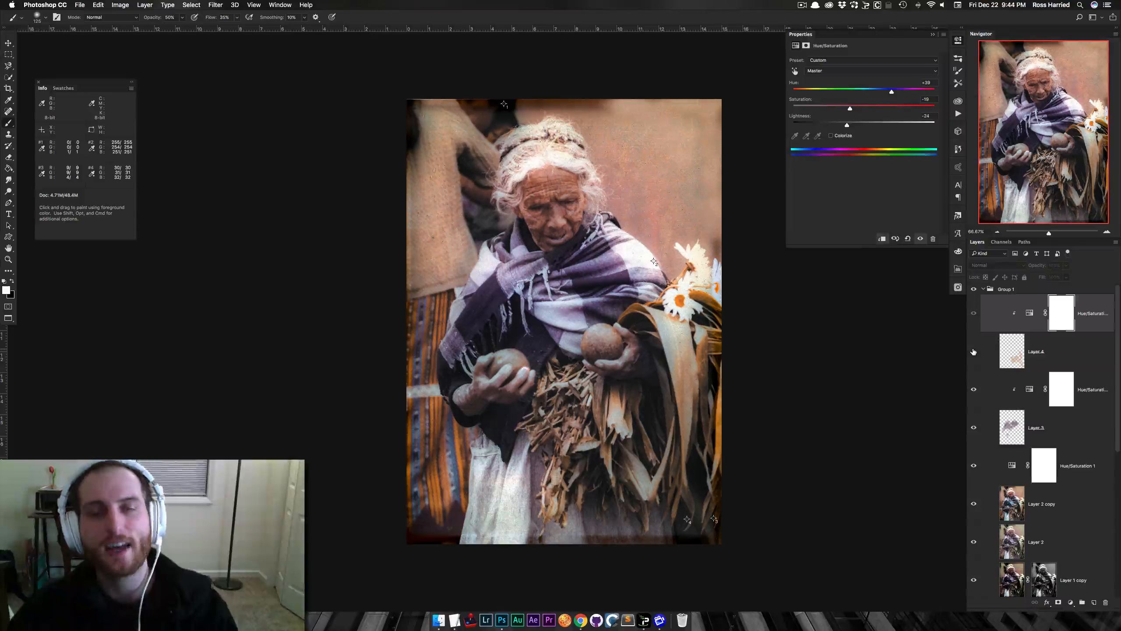